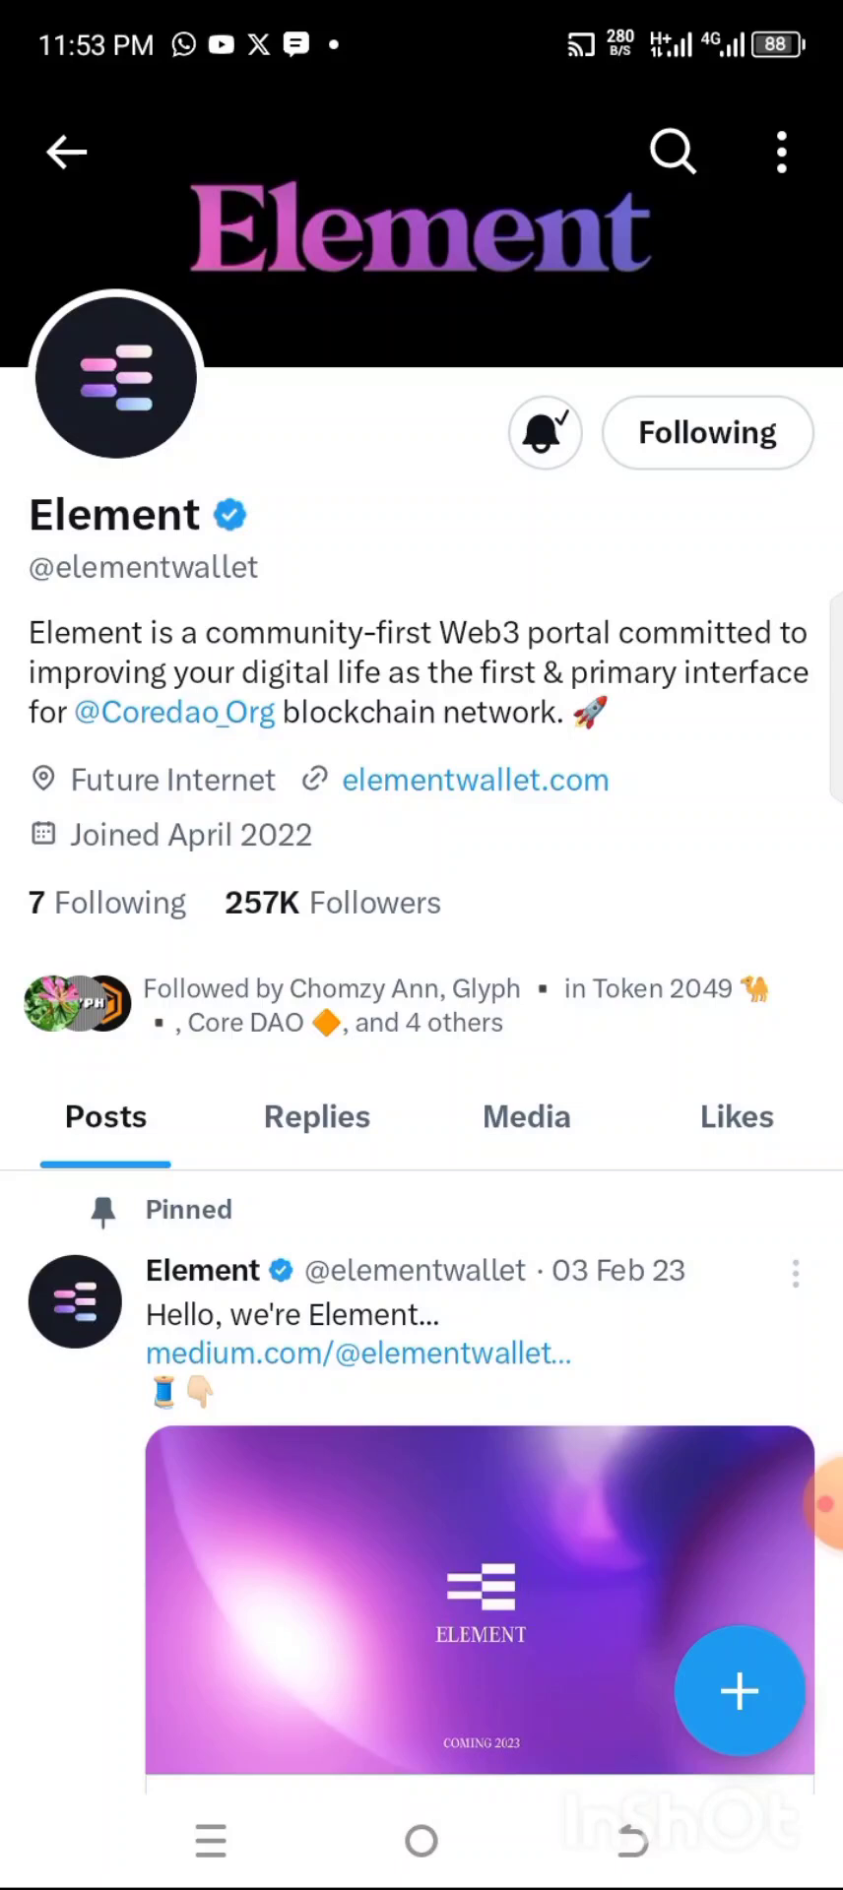
# - Scroll through Element's invite-code teaser post on X
pyautogui.scroll(-2, 421, 985)
pyautogui.scroll(2, 421, 985)
pyautogui.scroll(-1, 421, 984)
pyautogui.scroll(1, 421, 985)
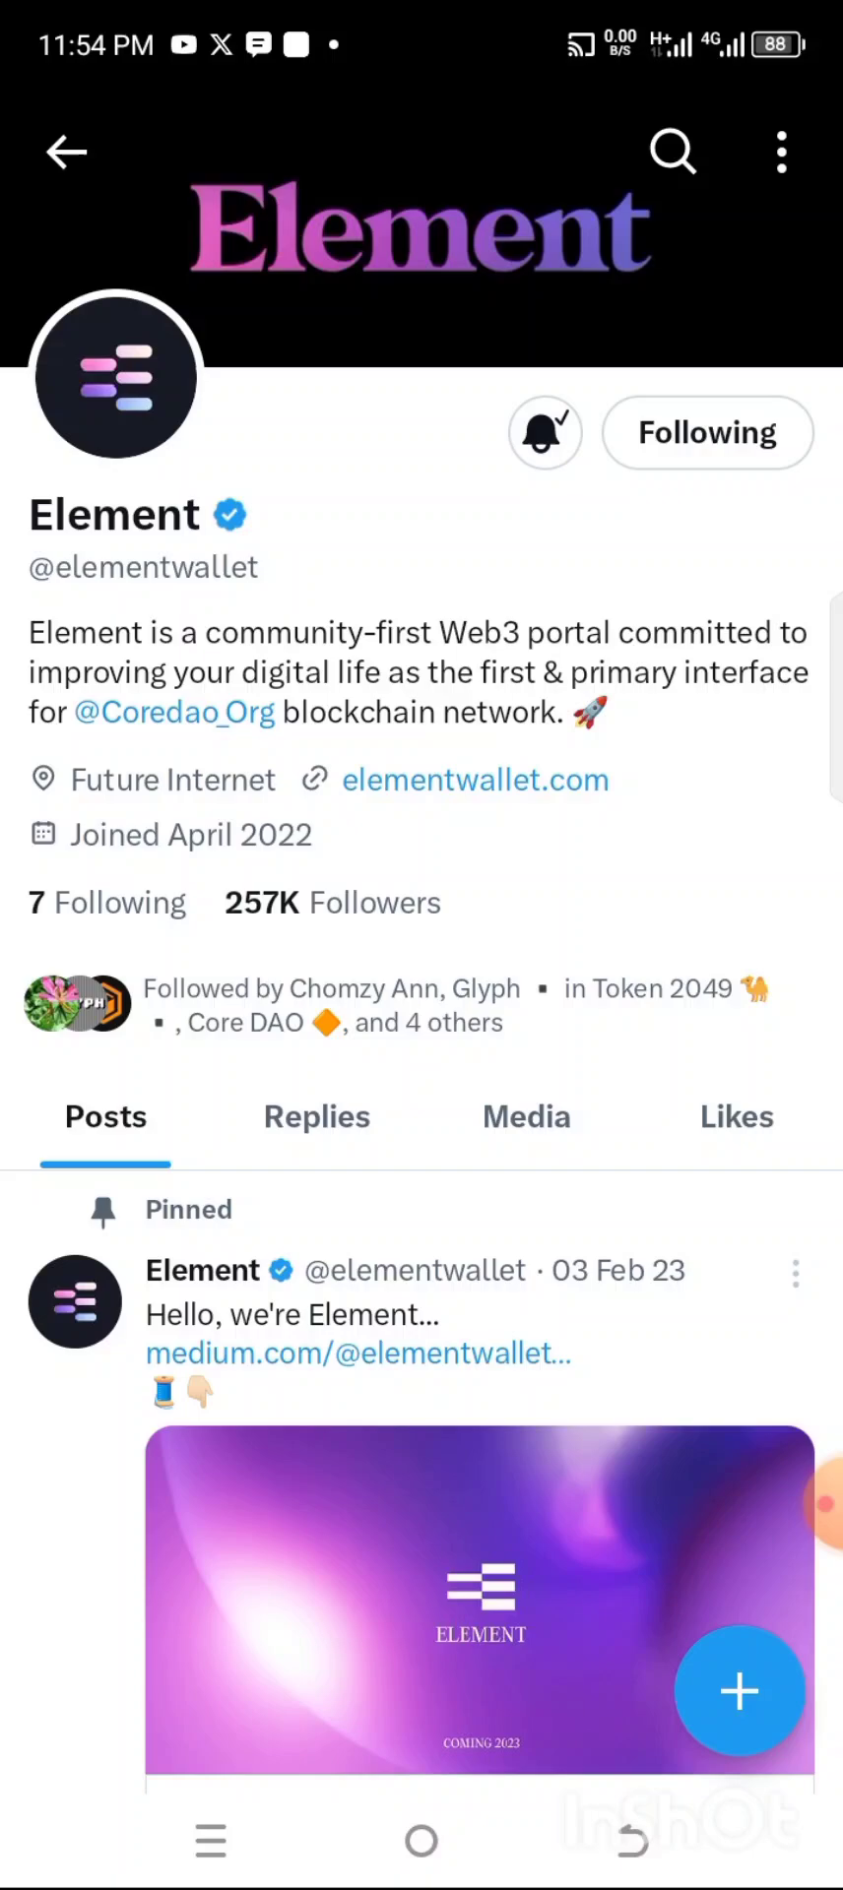
pyautogui.click(825, 1503)
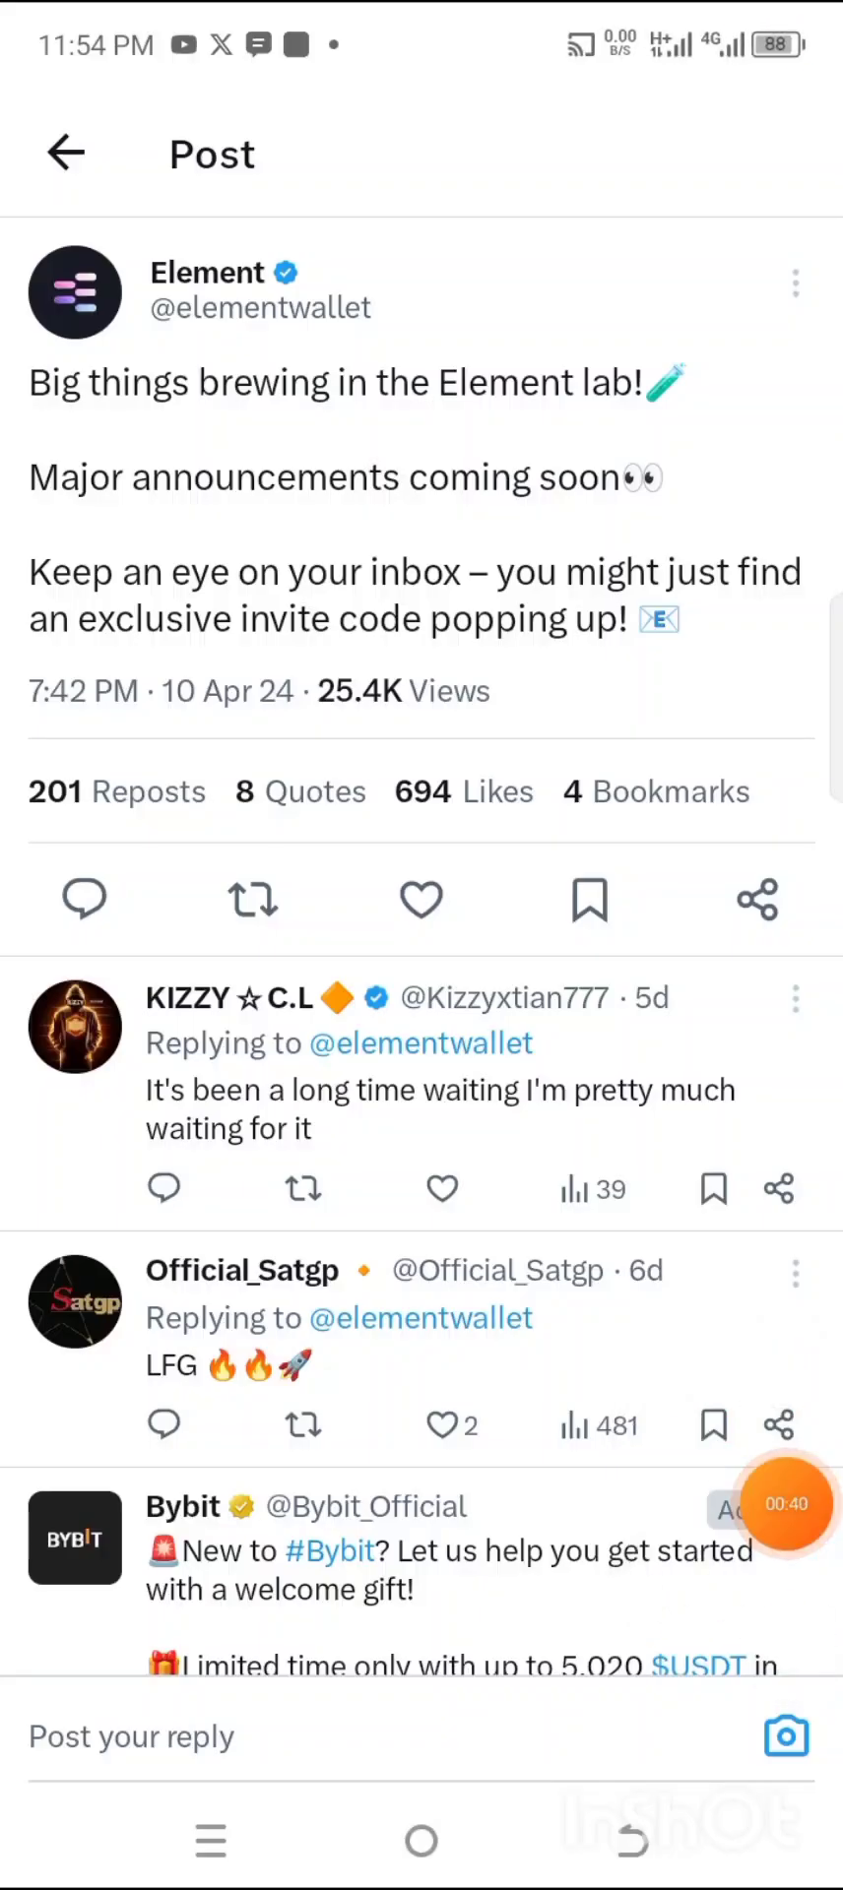
# - Outline the post's announcement text in red and draw an arrow pointing up to it
pyautogui.click(787, 1503)
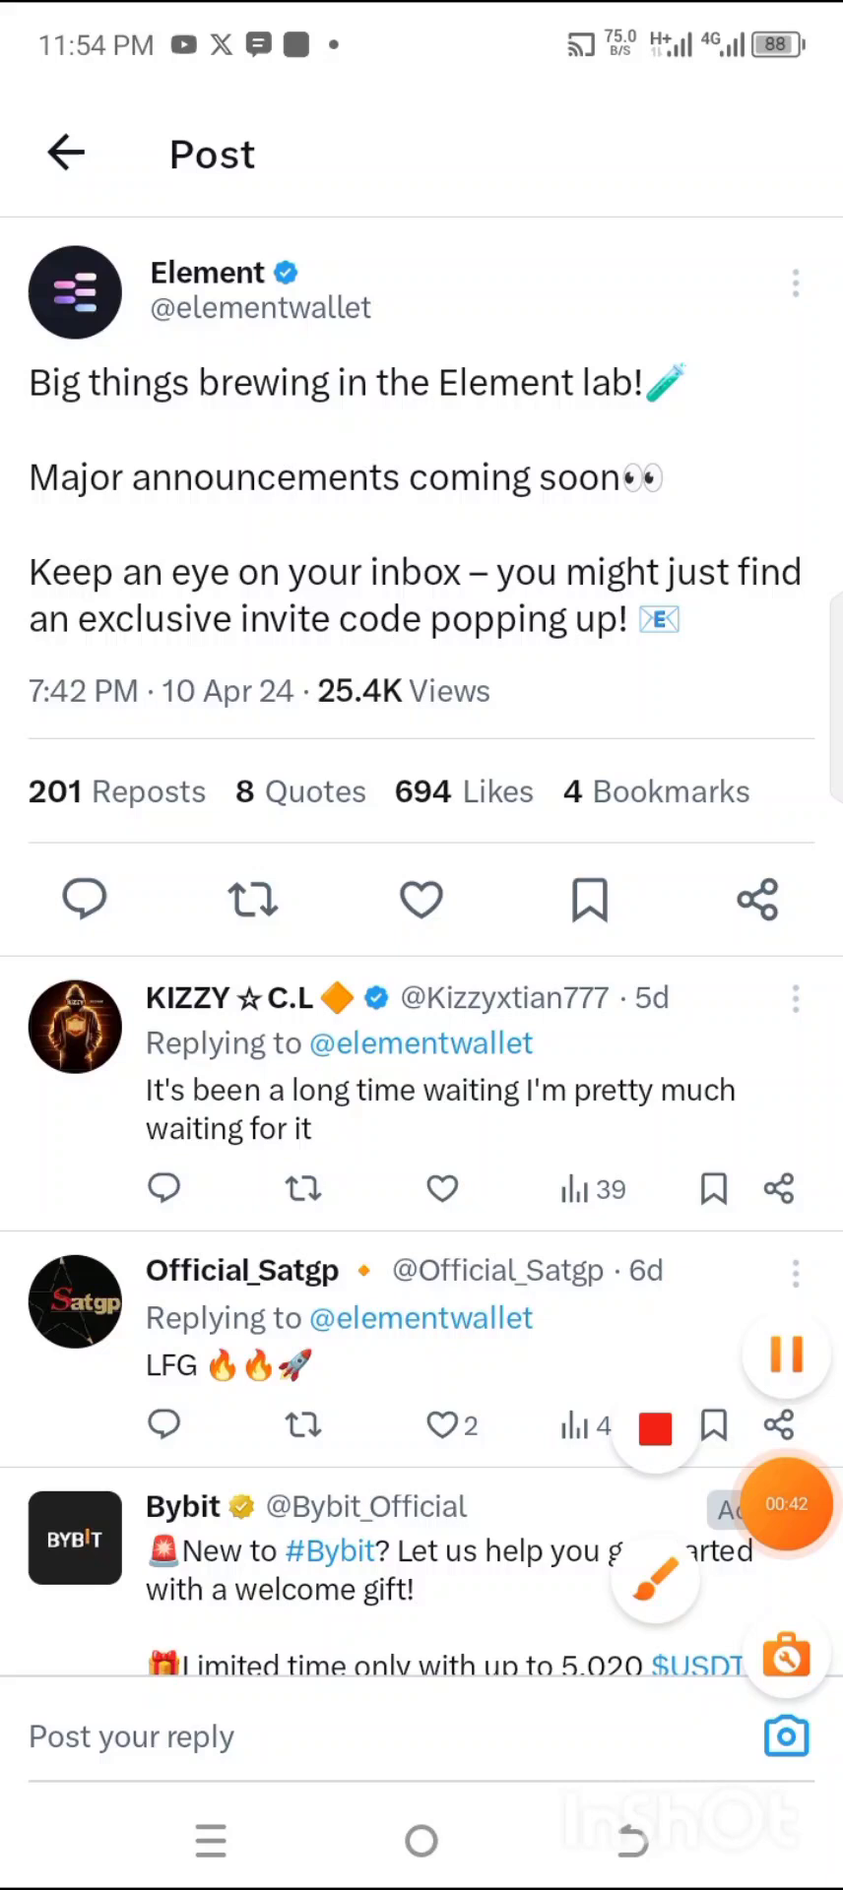
pyautogui.click(654, 1576)
pyautogui.moveTo(22, 331)
pyautogui.mouseDown()
pyautogui.moveTo(837, 740)
pyautogui.moveTo(832, 760)
pyautogui.mouseUp()
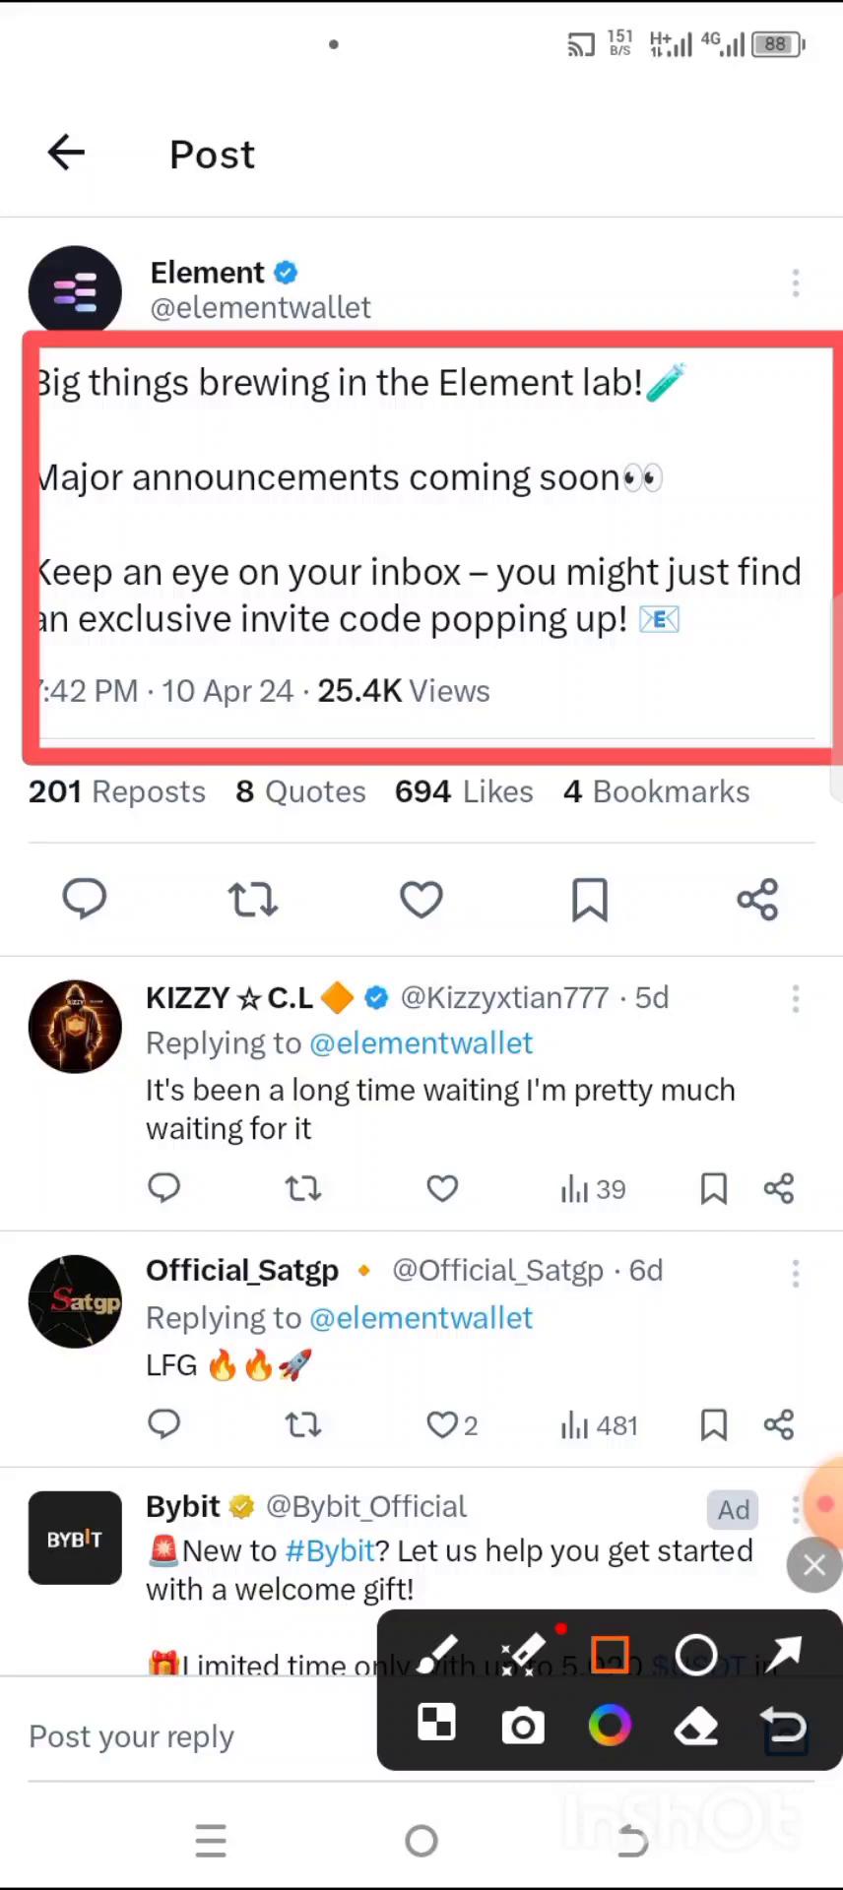
pyautogui.click(785, 1654)
pyautogui.moveTo(531, 1320)
pyautogui.mouseDown()
pyautogui.moveTo(246, 768)
pyautogui.moveTo(246, 689)
pyautogui.mouseUp()
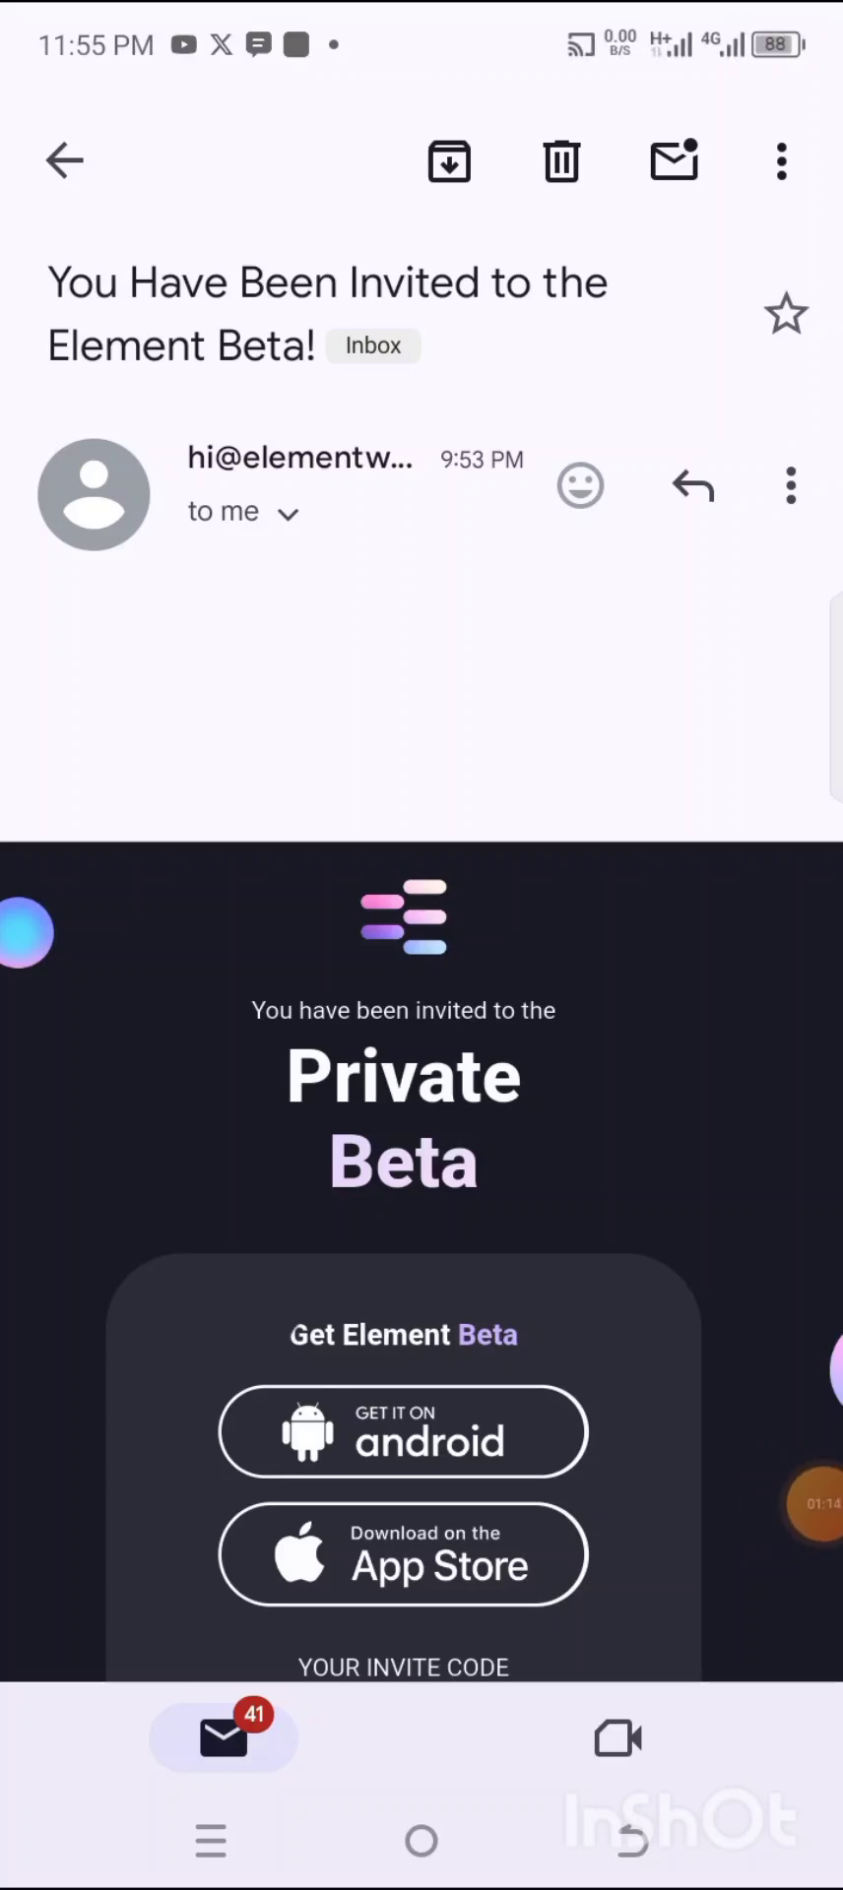
# - Scroll to the invite card and box the Android and App Store download links in red
pyautogui.scroll(-2, 421, 985)
pyautogui.scroll(-2, 421, 984)
pyautogui.scroll(-3, 421, 984)
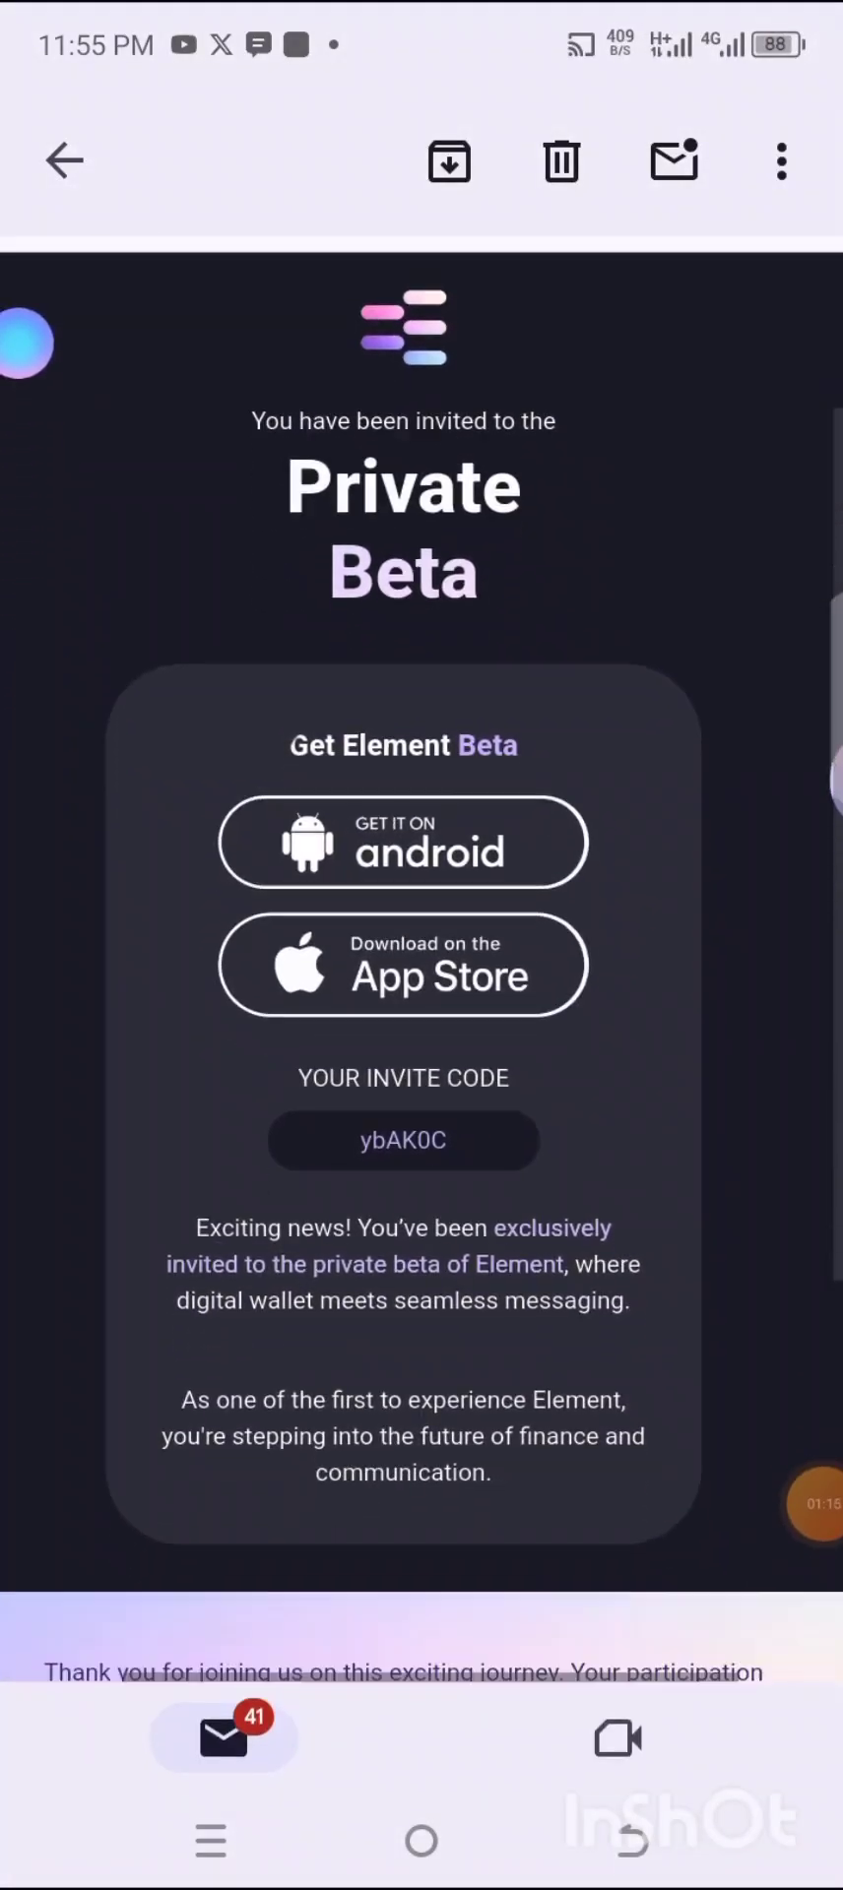
pyautogui.click(815, 1503)
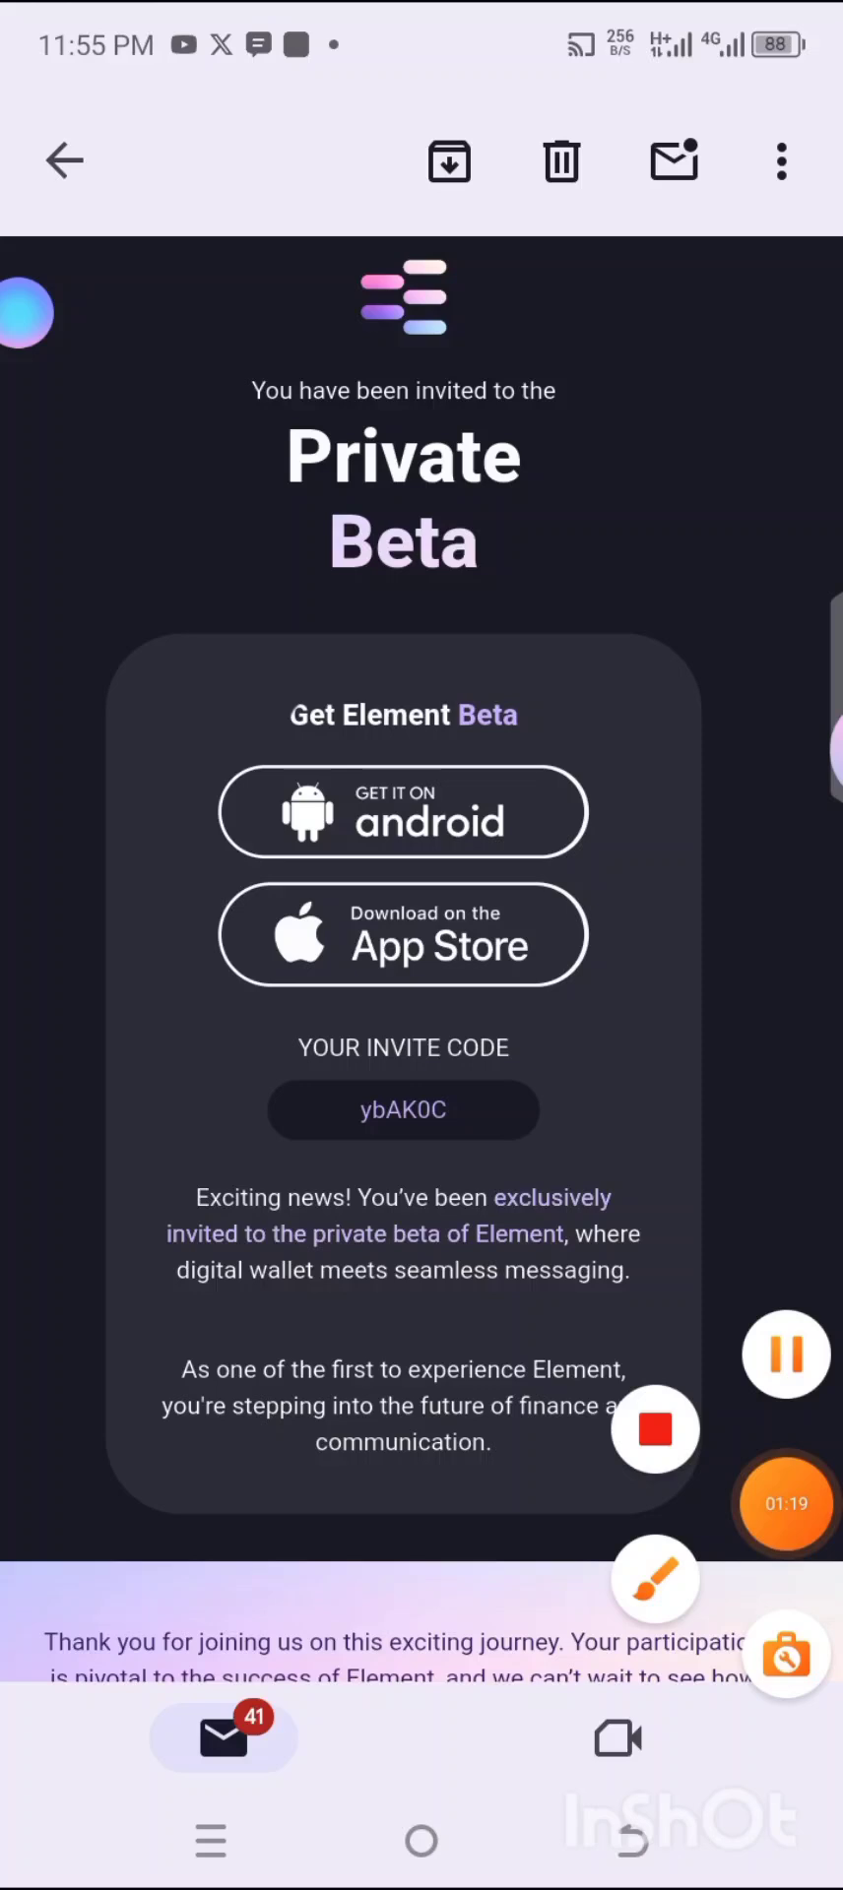
pyautogui.click(655, 1575)
pyautogui.click(610, 1654)
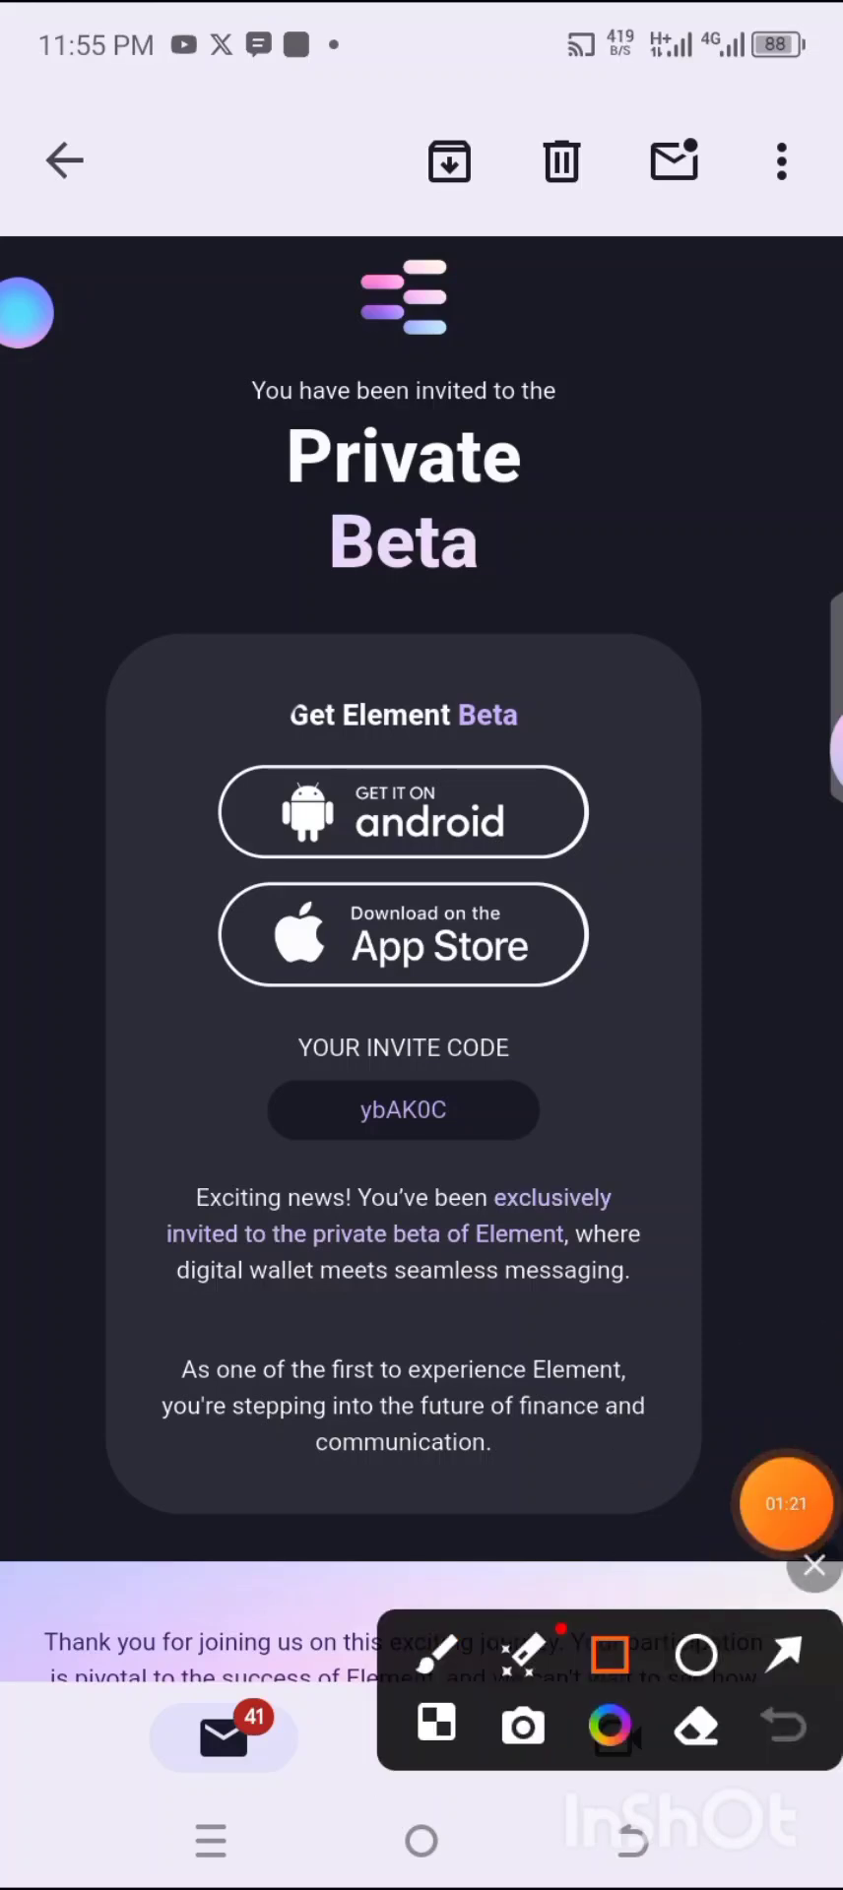
pyautogui.moveTo(184, 748); pyautogui.dragTo(685, 858)
pyautogui.moveTo(174, 868)
pyautogui.mouseDown()
pyautogui.moveTo(374, 913)
pyautogui.moveTo(676, 1016)
pyautogui.mouseUp()
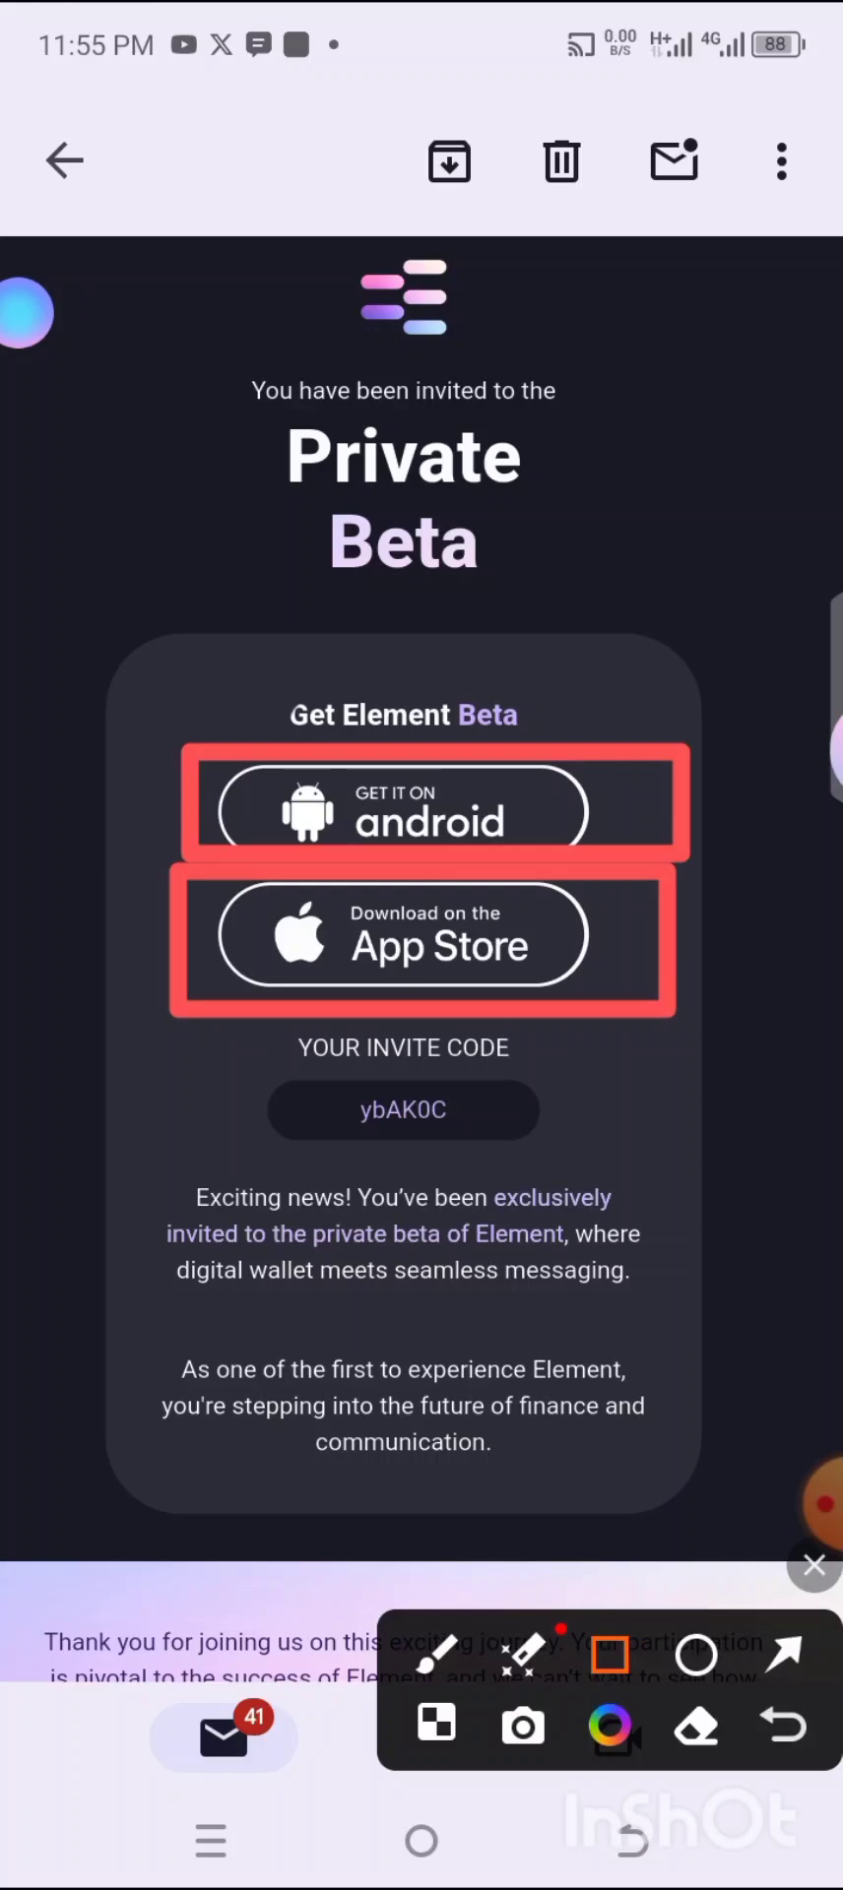
pyautogui.click(783, 1654)
pyautogui.moveTo(574, 1455); pyautogui.dragTo(451, 1135)
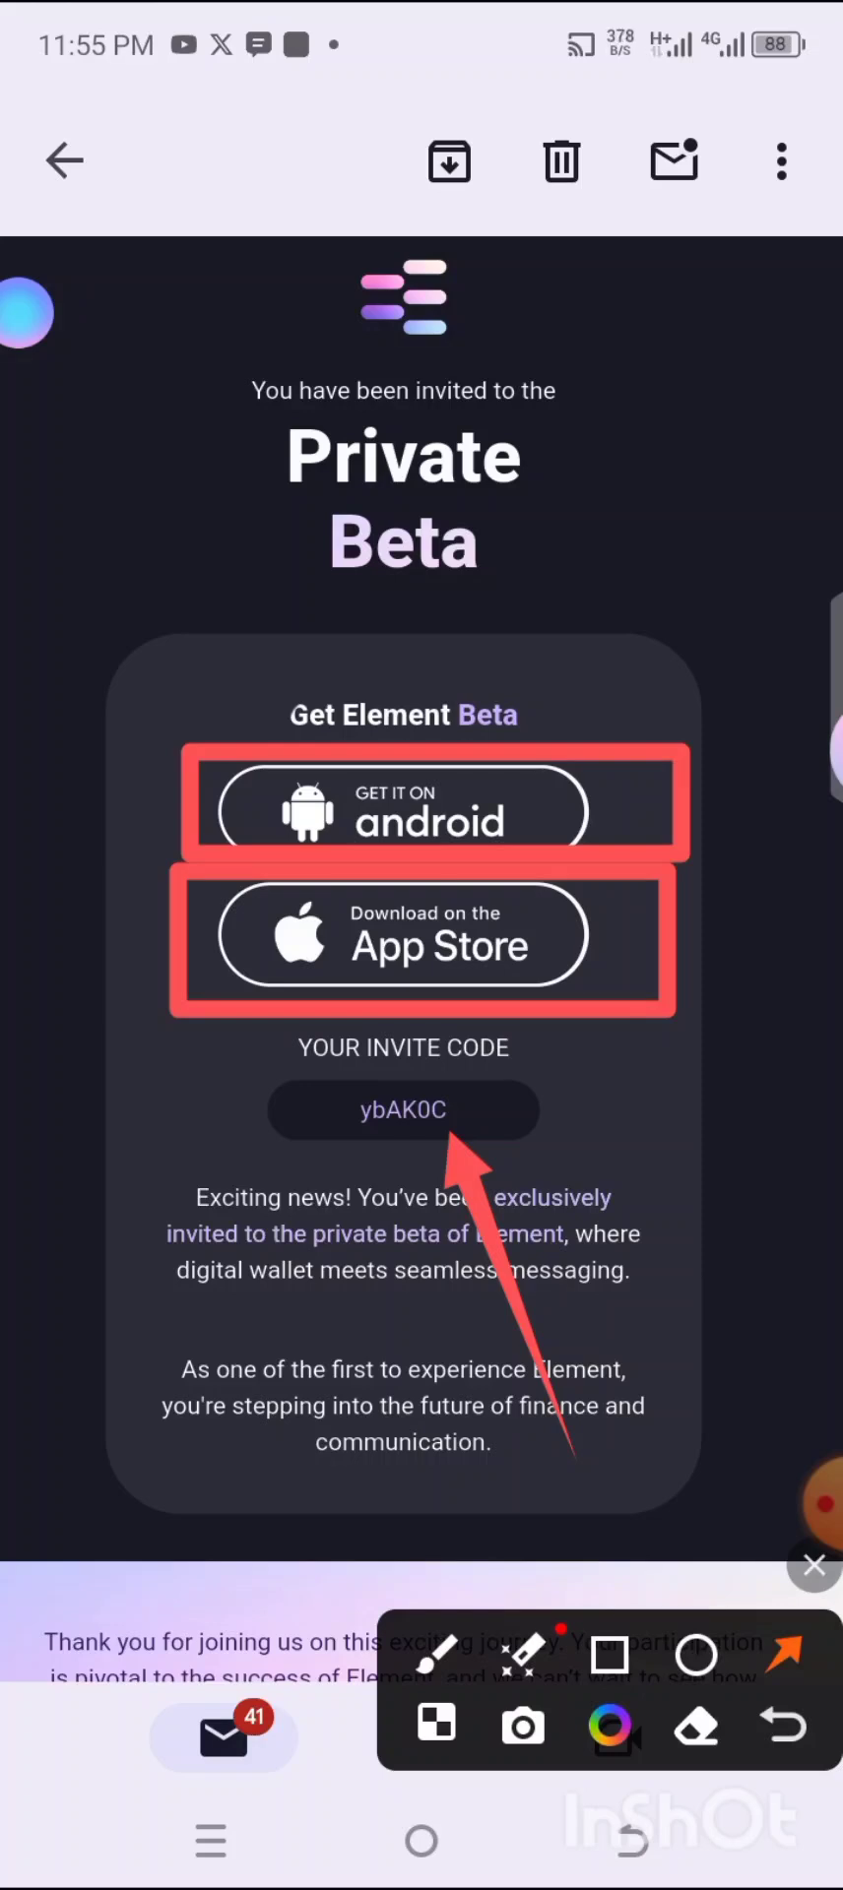
pyautogui.moveTo(131, 517); pyautogui.dragTo(263, 738)
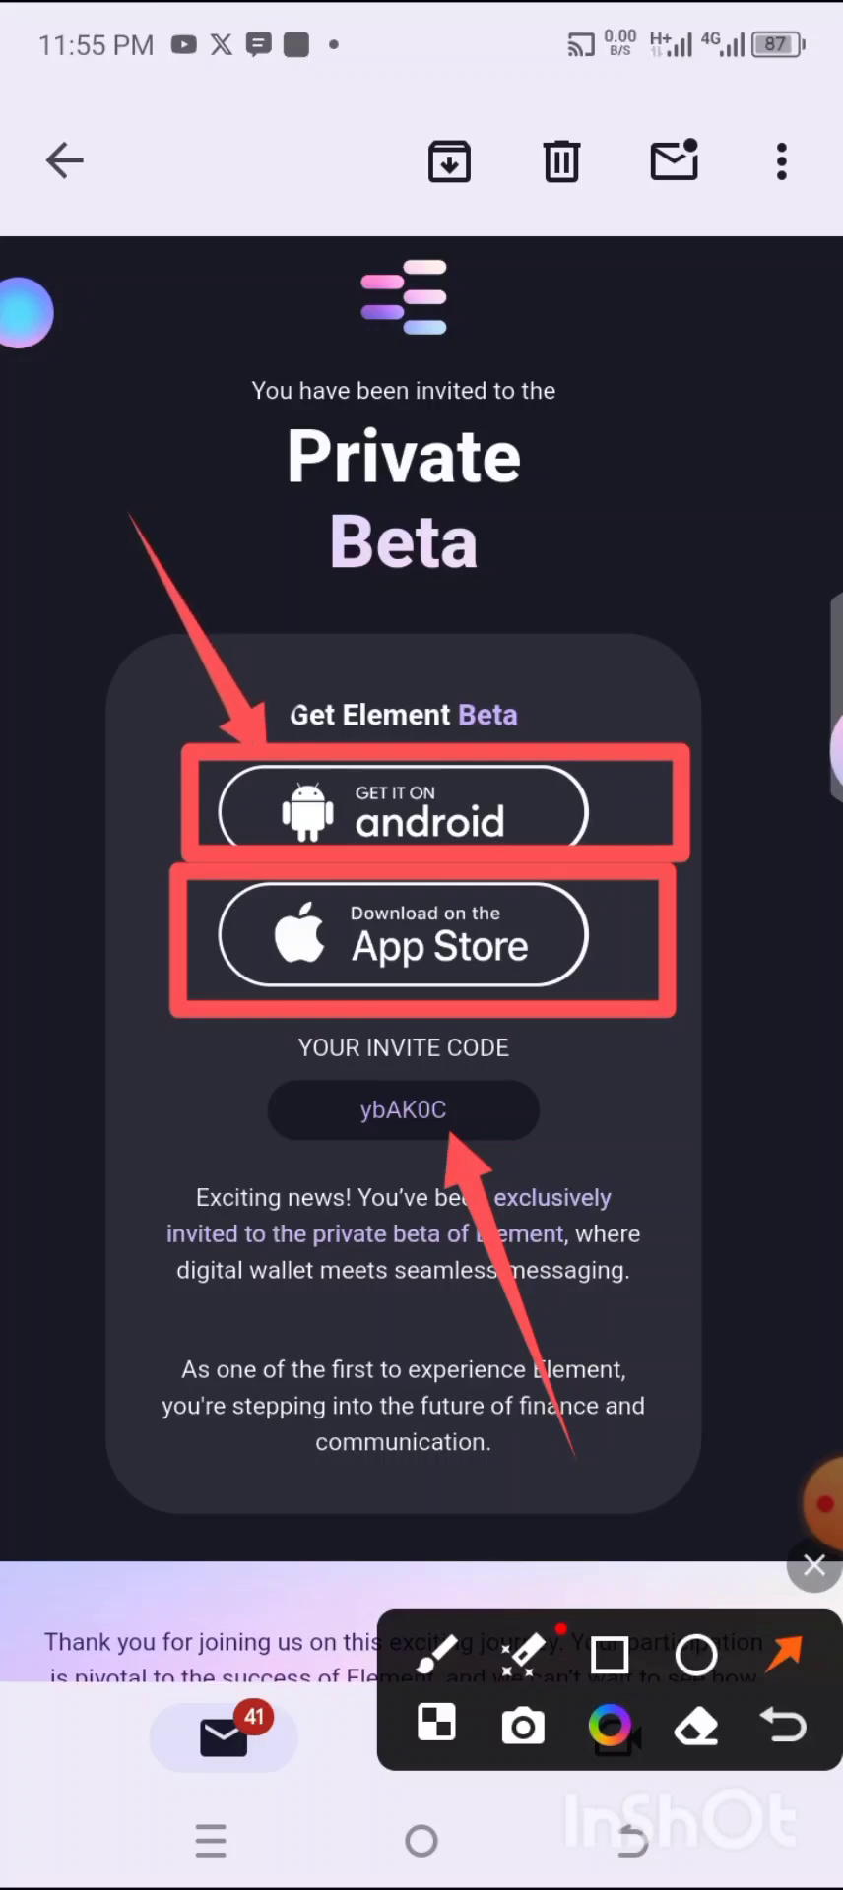
pyautogui.moveTo(187, 1142); pyautogui.dragTo(231, 950)
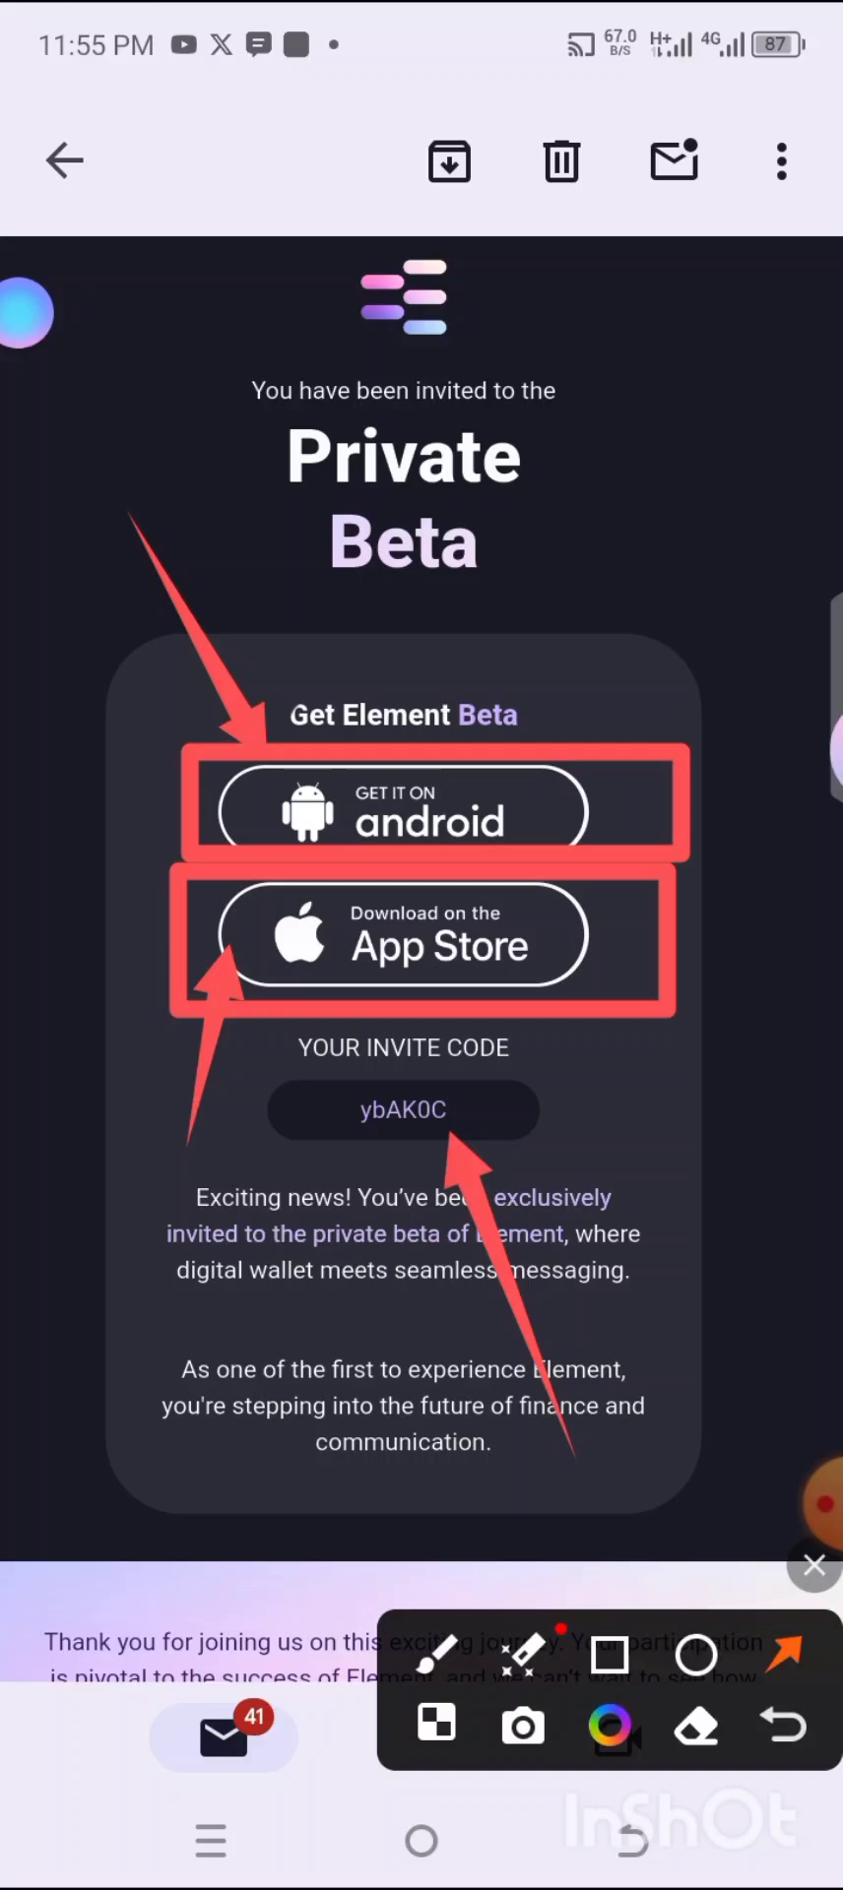
pyautogui.click(610, 1656)
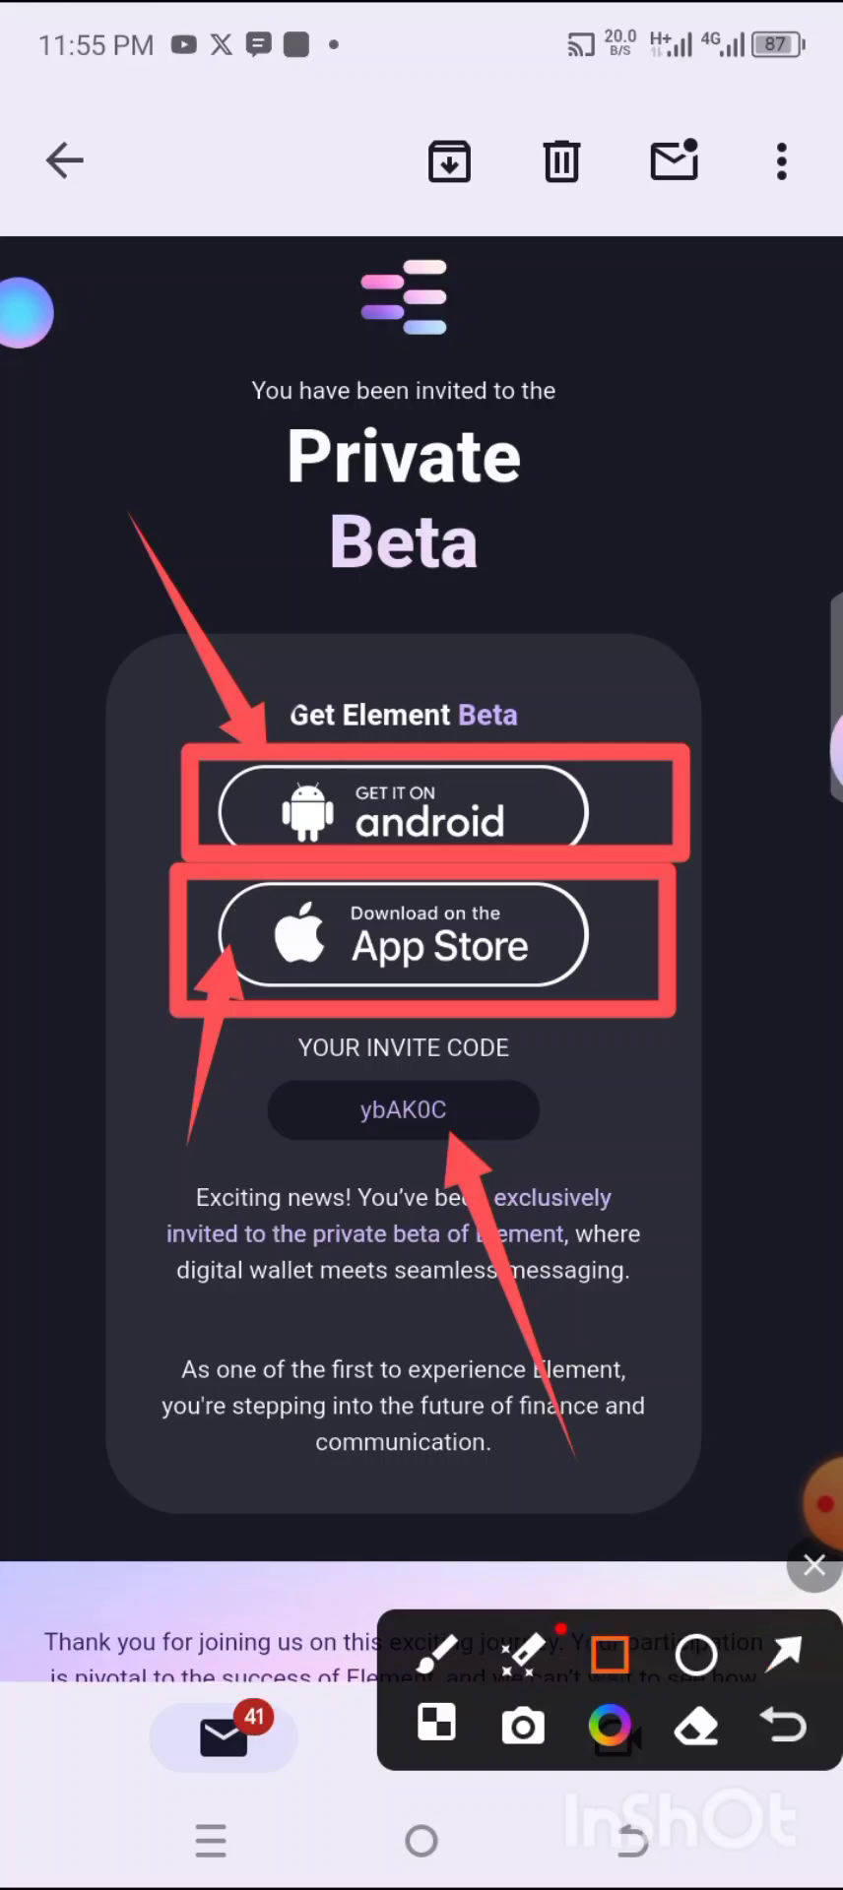
pyautogui.moveTo(268, 1040)
pyautogui.mouseDown()
pyautogui.moveTo(569, 1181)
pyautogui.moveTo(583, 1183)
pyautogui.moveTo(581, 1163)
pyautogui.mouseUp()
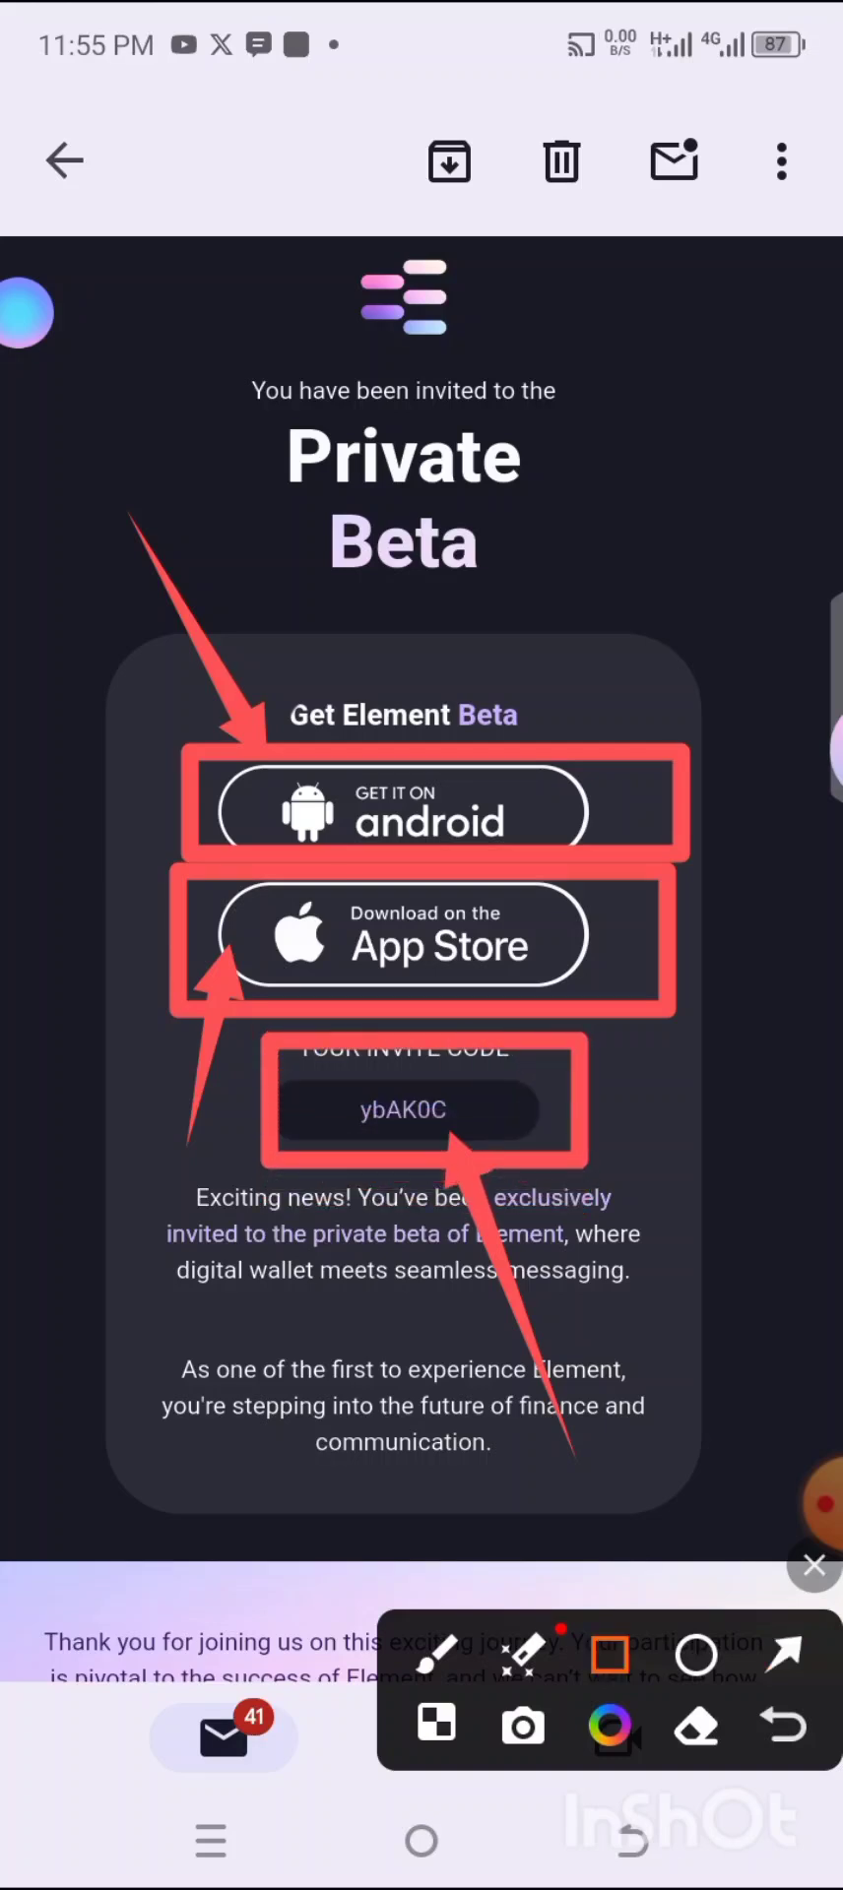
# - Clear the annotations and draw a single arrow at the Android download
pyautogui.click(787, 1503)
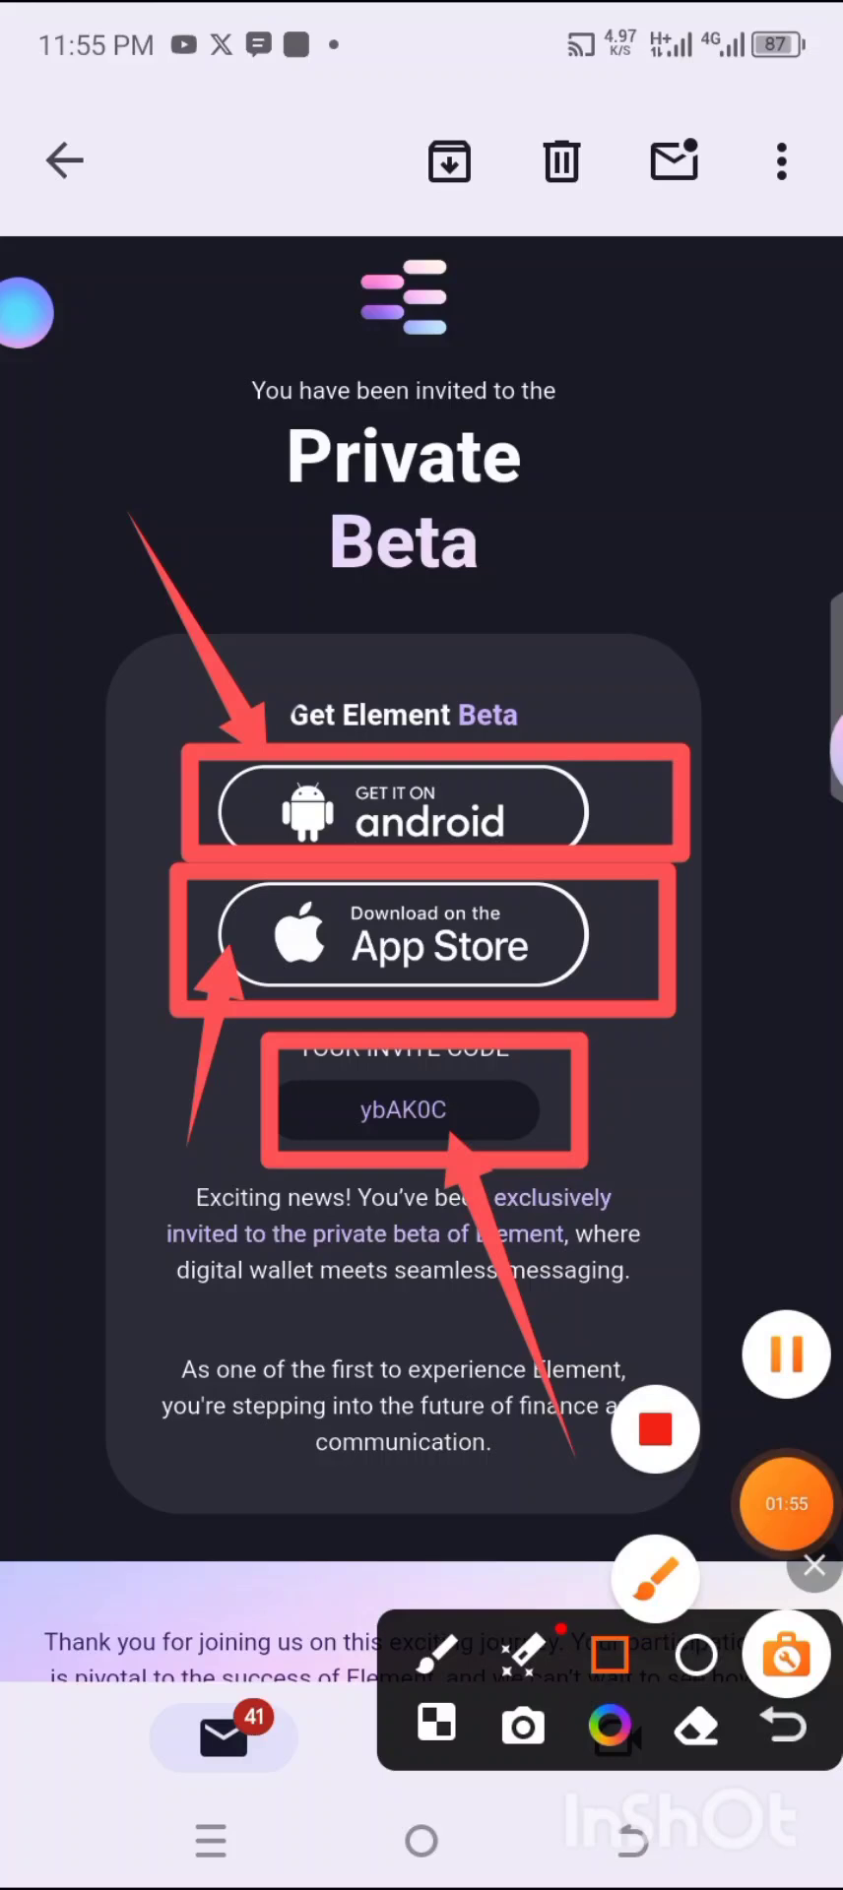
pyautogui.click(787, 1503)
pyautogui.click(655, 1578)
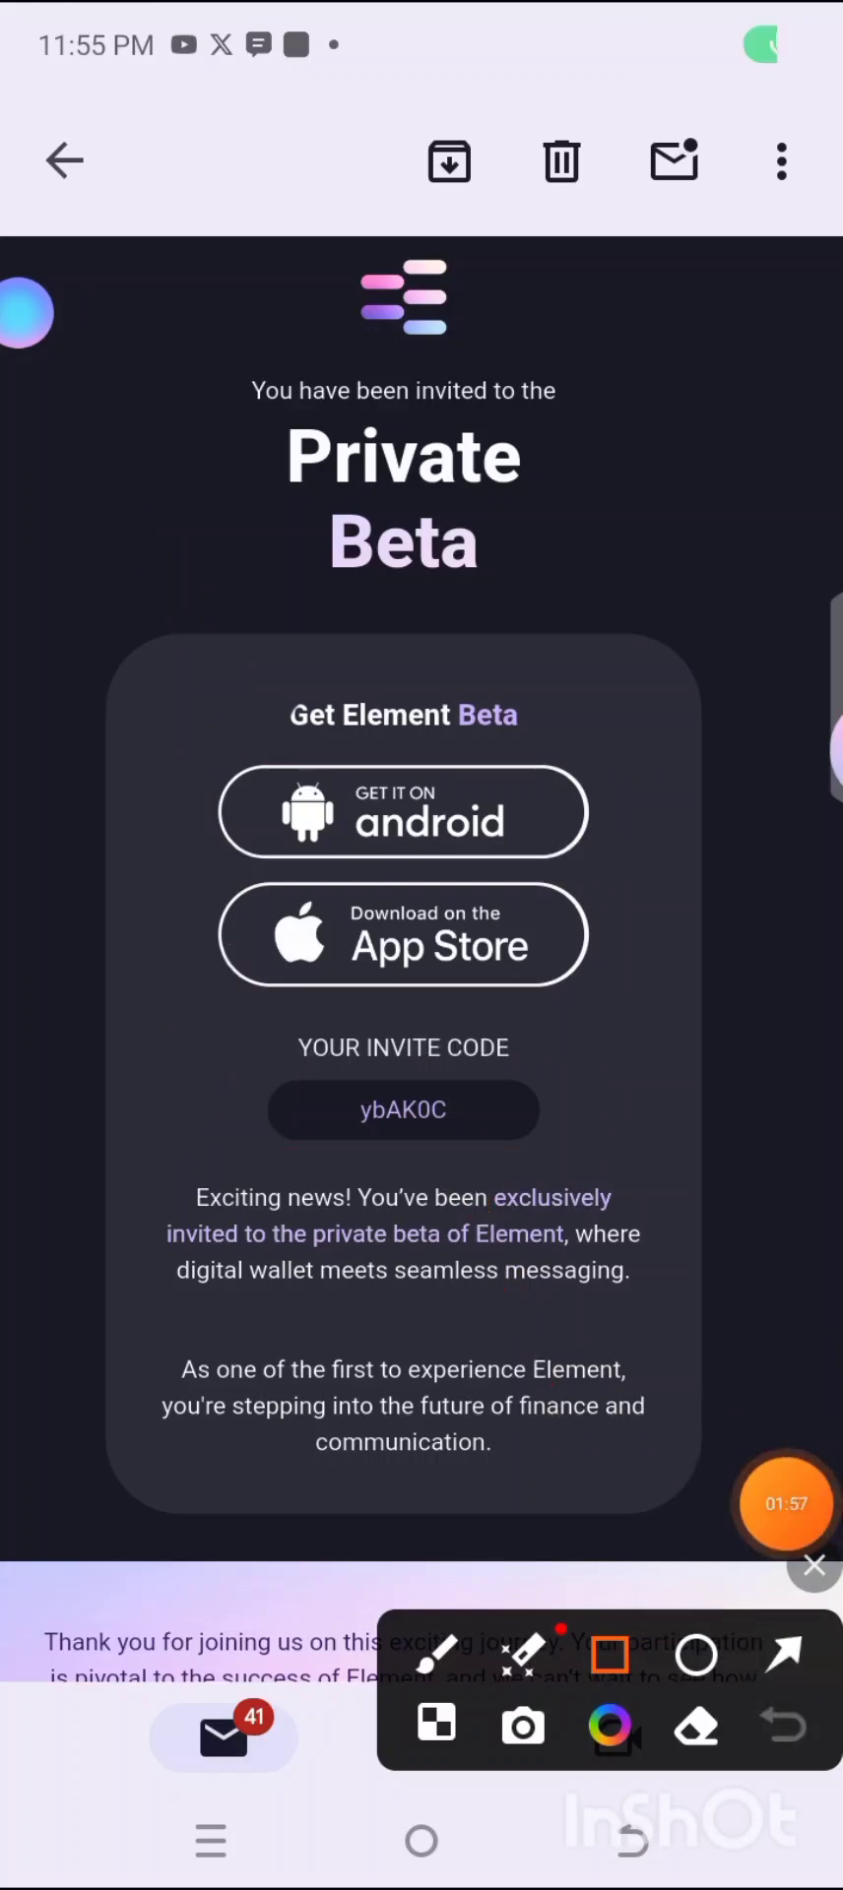
pyautogui.click(785, 1654)
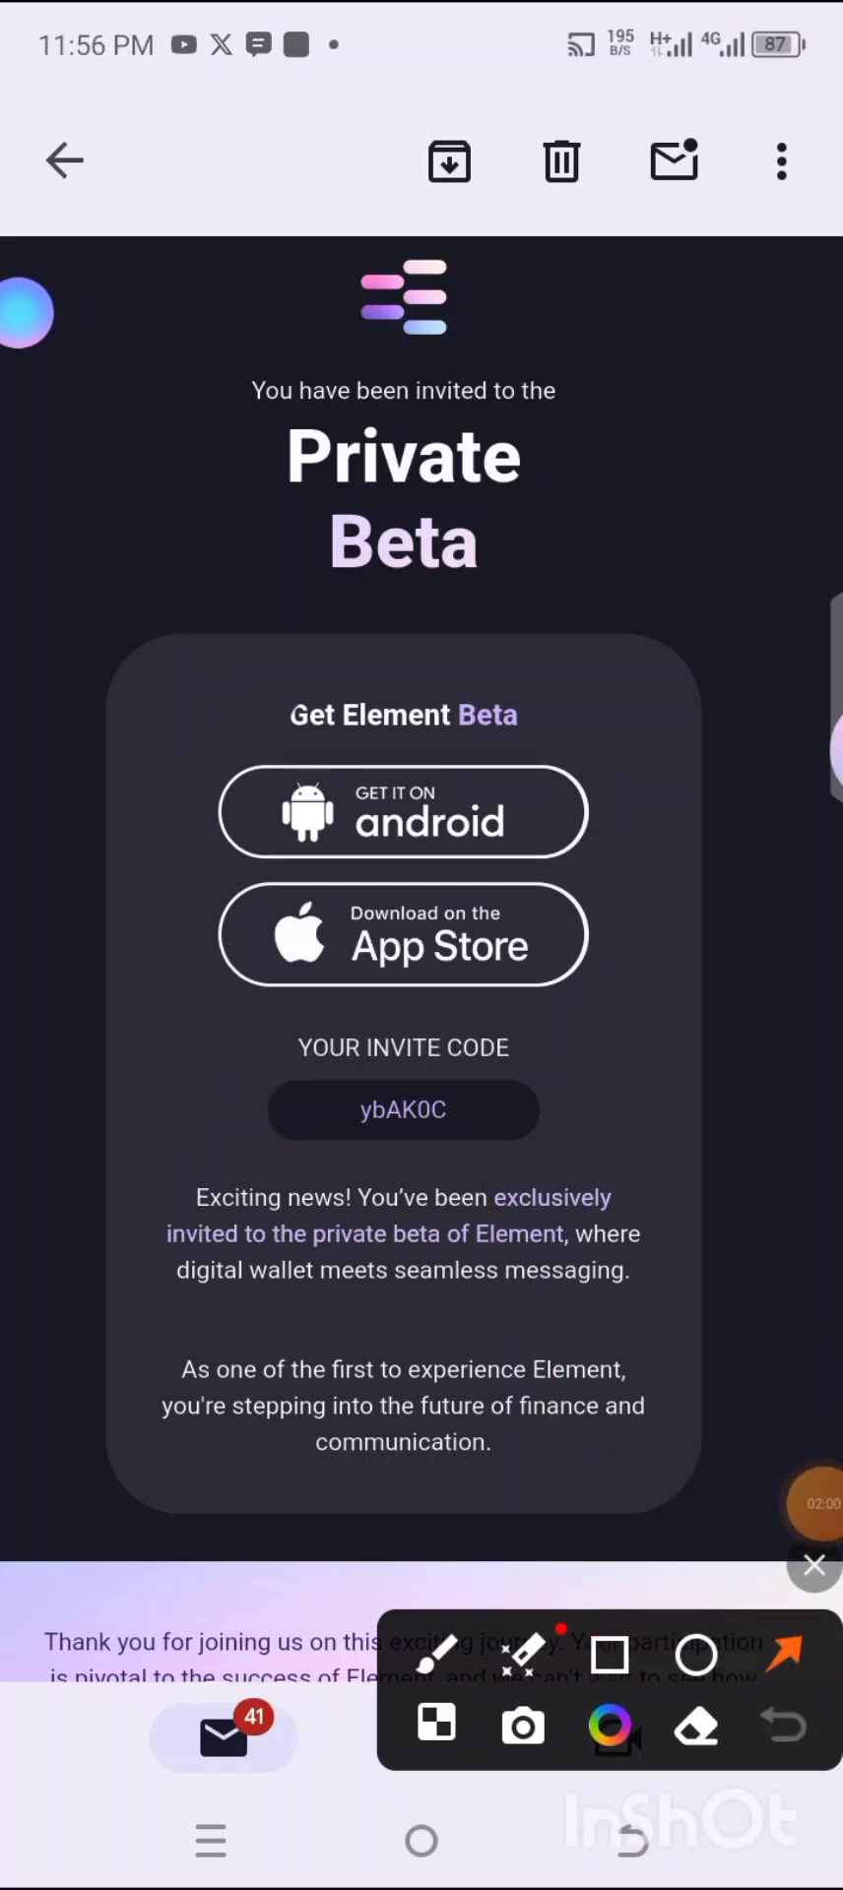
pyautogui.moveTo(152, 285); pyautogui.dragTo(350, 777)
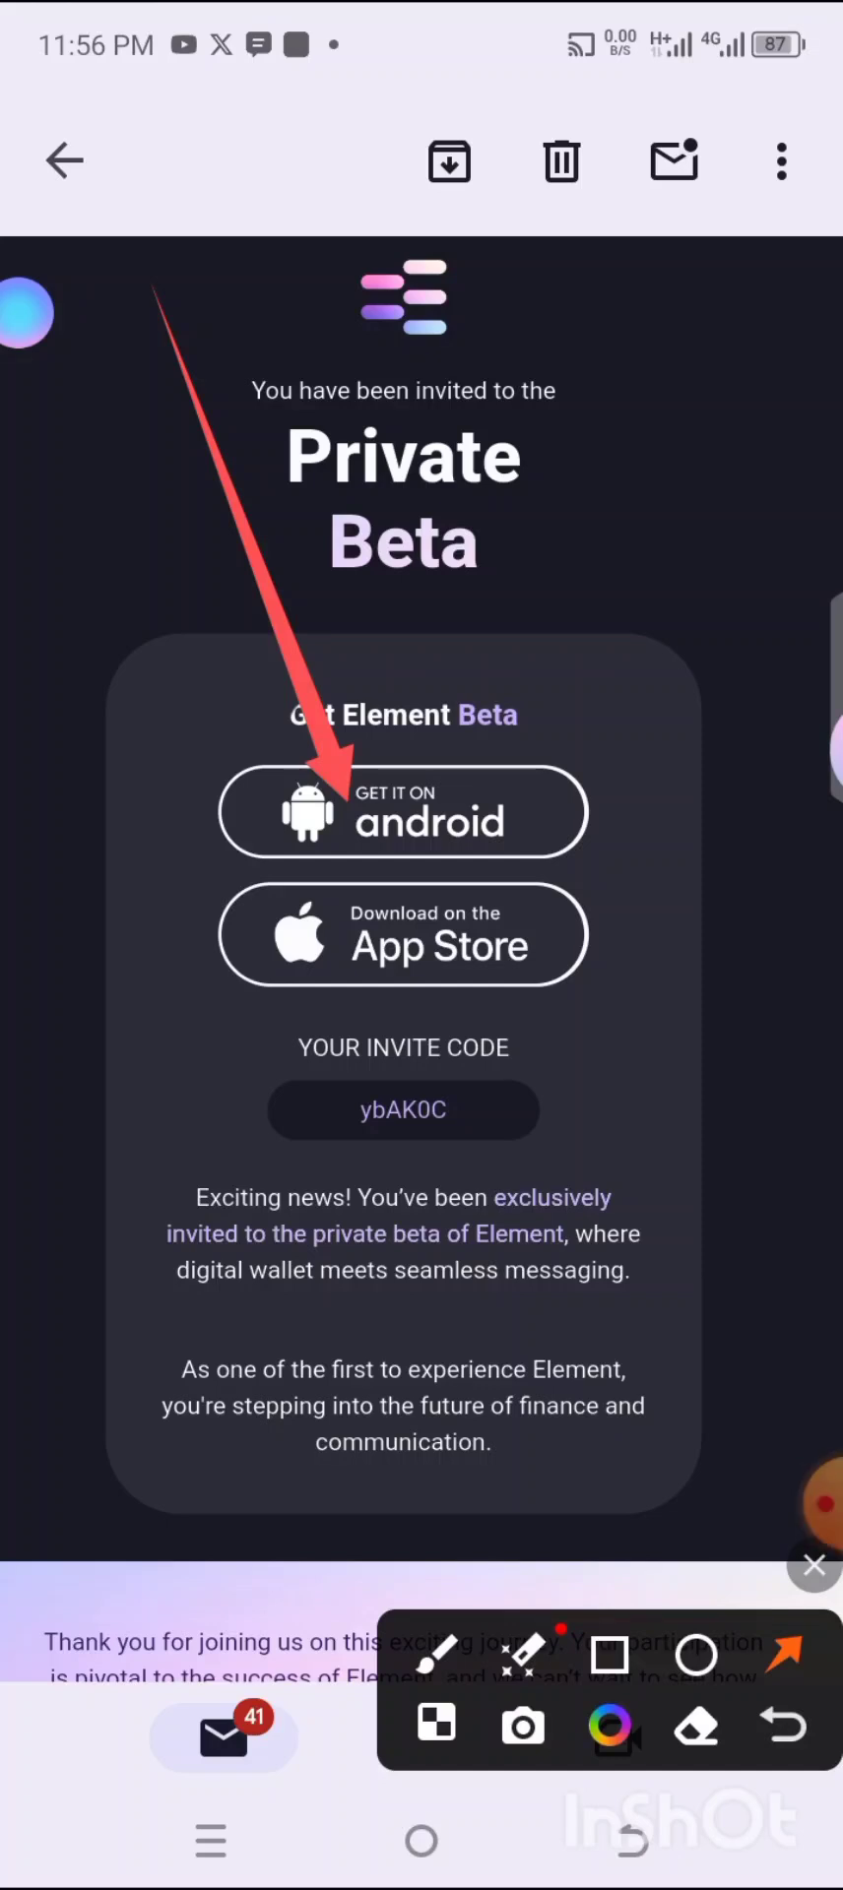
pyautogui.moveTo(824, 1505)
pyautogui.mouseDown()
pyautogui.moveTo(767, 1299)
pyautogui.moveTo(786, 1077)
pyautogui.mouseUp()
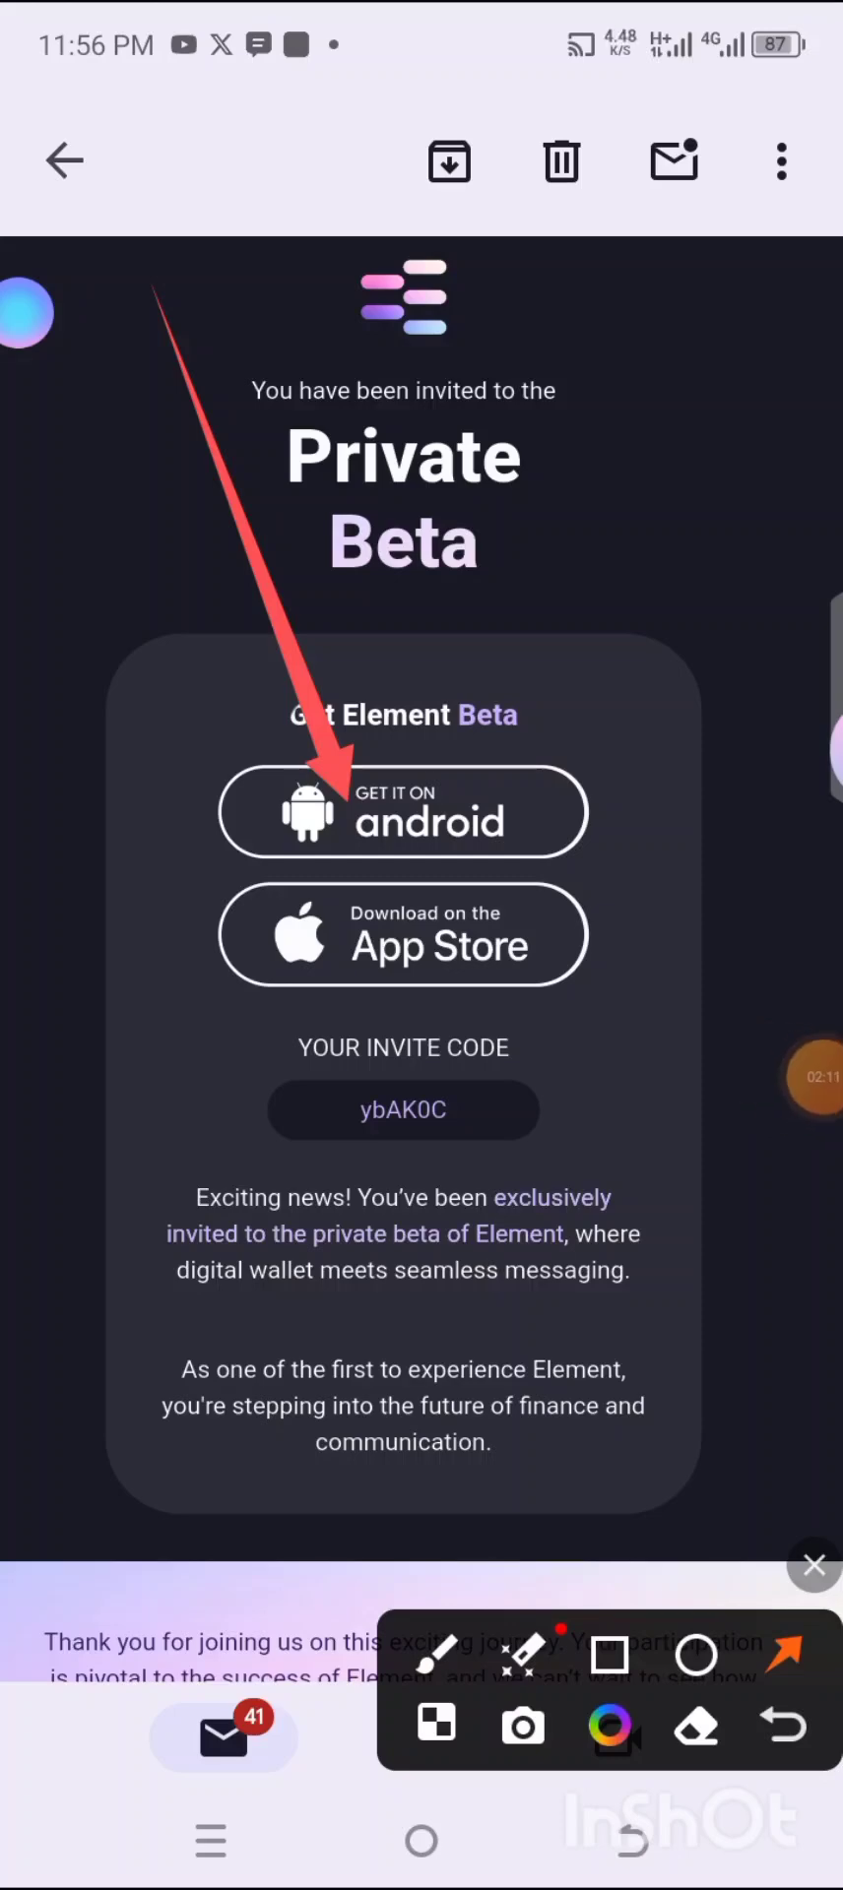
# - Go to the home screen, point an arrow at the Element app and launch it
pyautogui.click(817, 1077)
pyautogui.click(422, 1840)
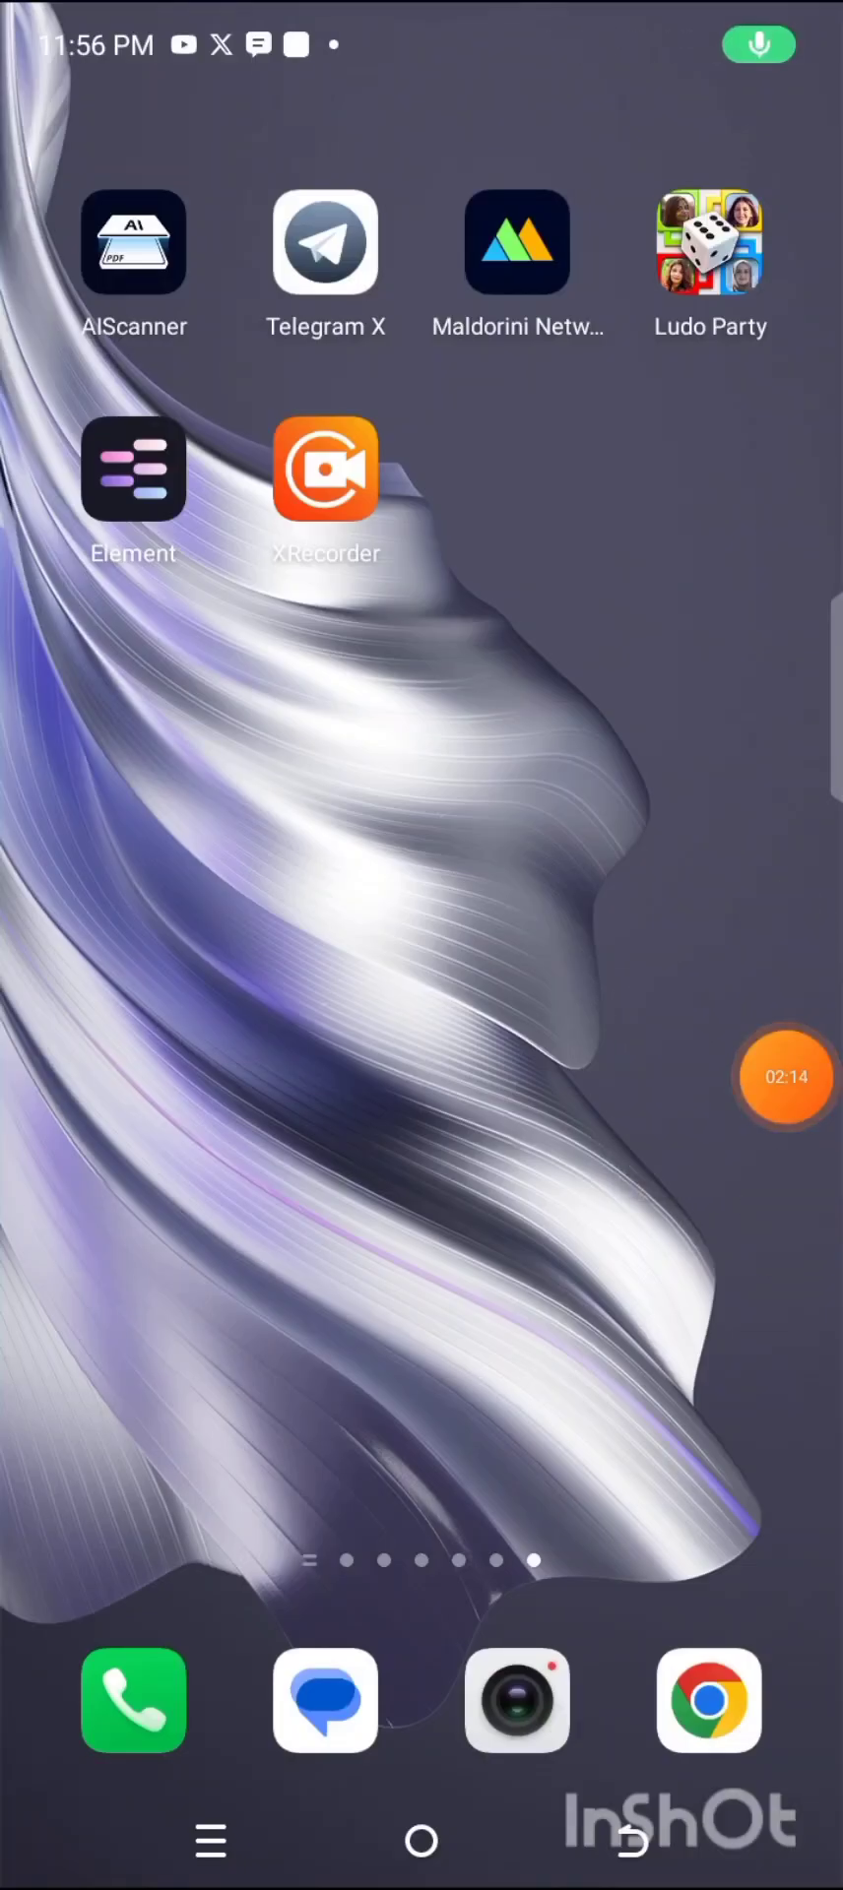
pyautogui.click(786, 1077)
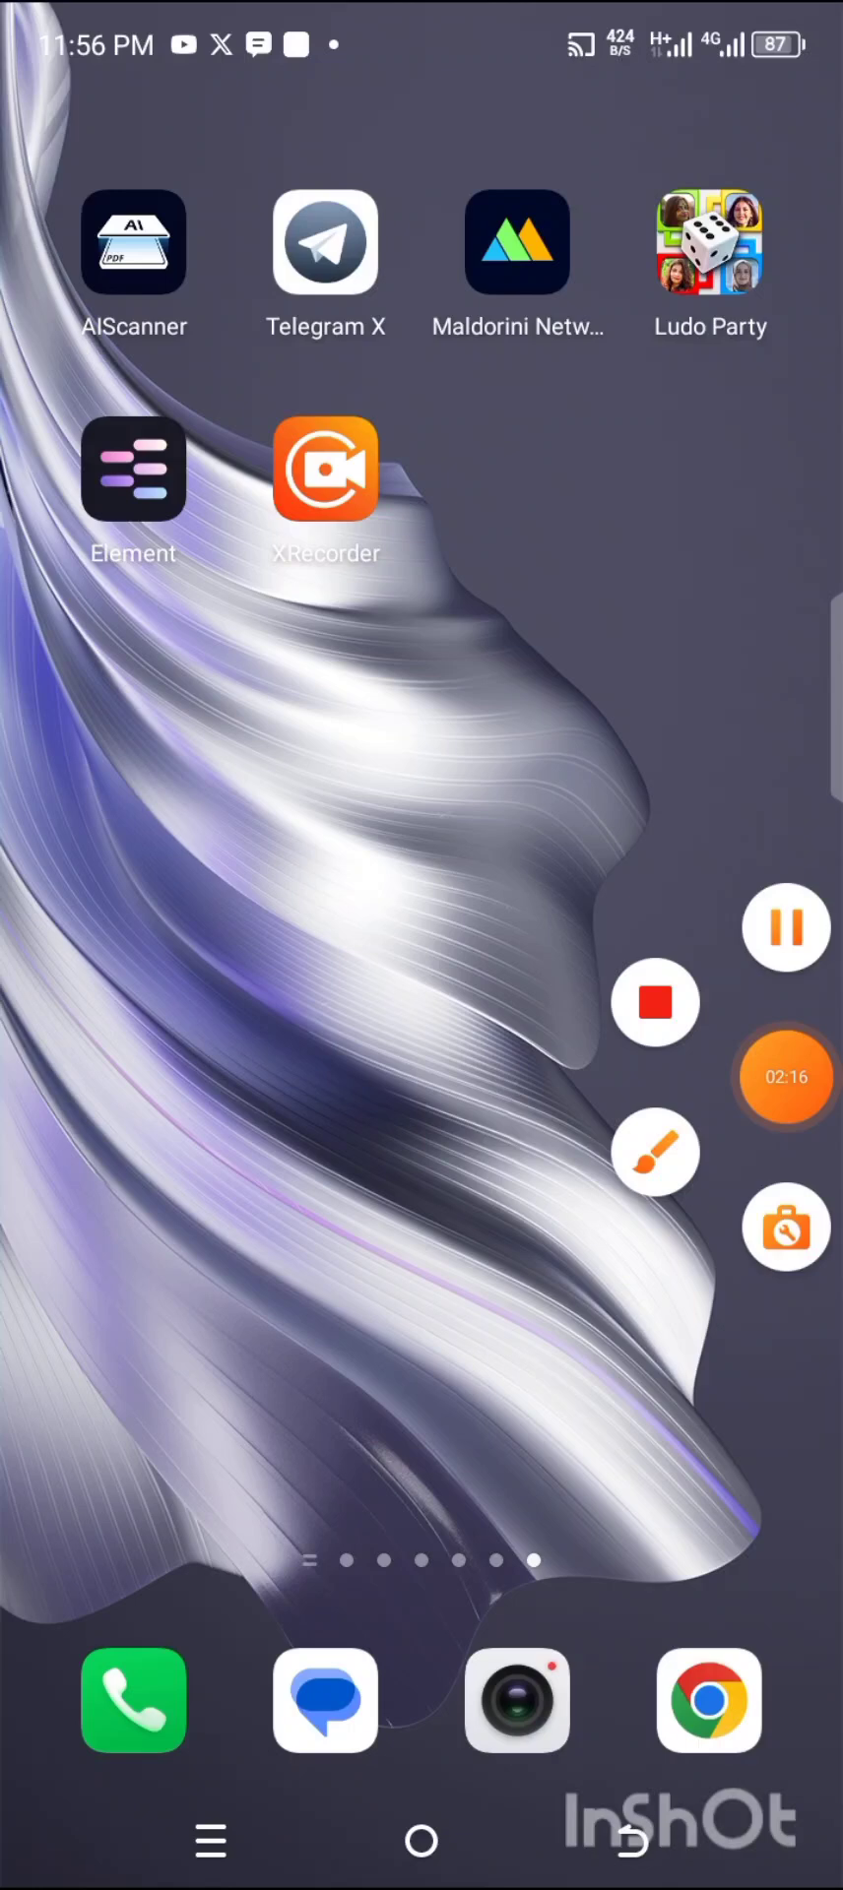
pyautogui.click(655, 1152)
pyautogui.click(783, 1654)
pyautogui.moveTo(455, 1190); pyautogui.dragTo(152, 547)
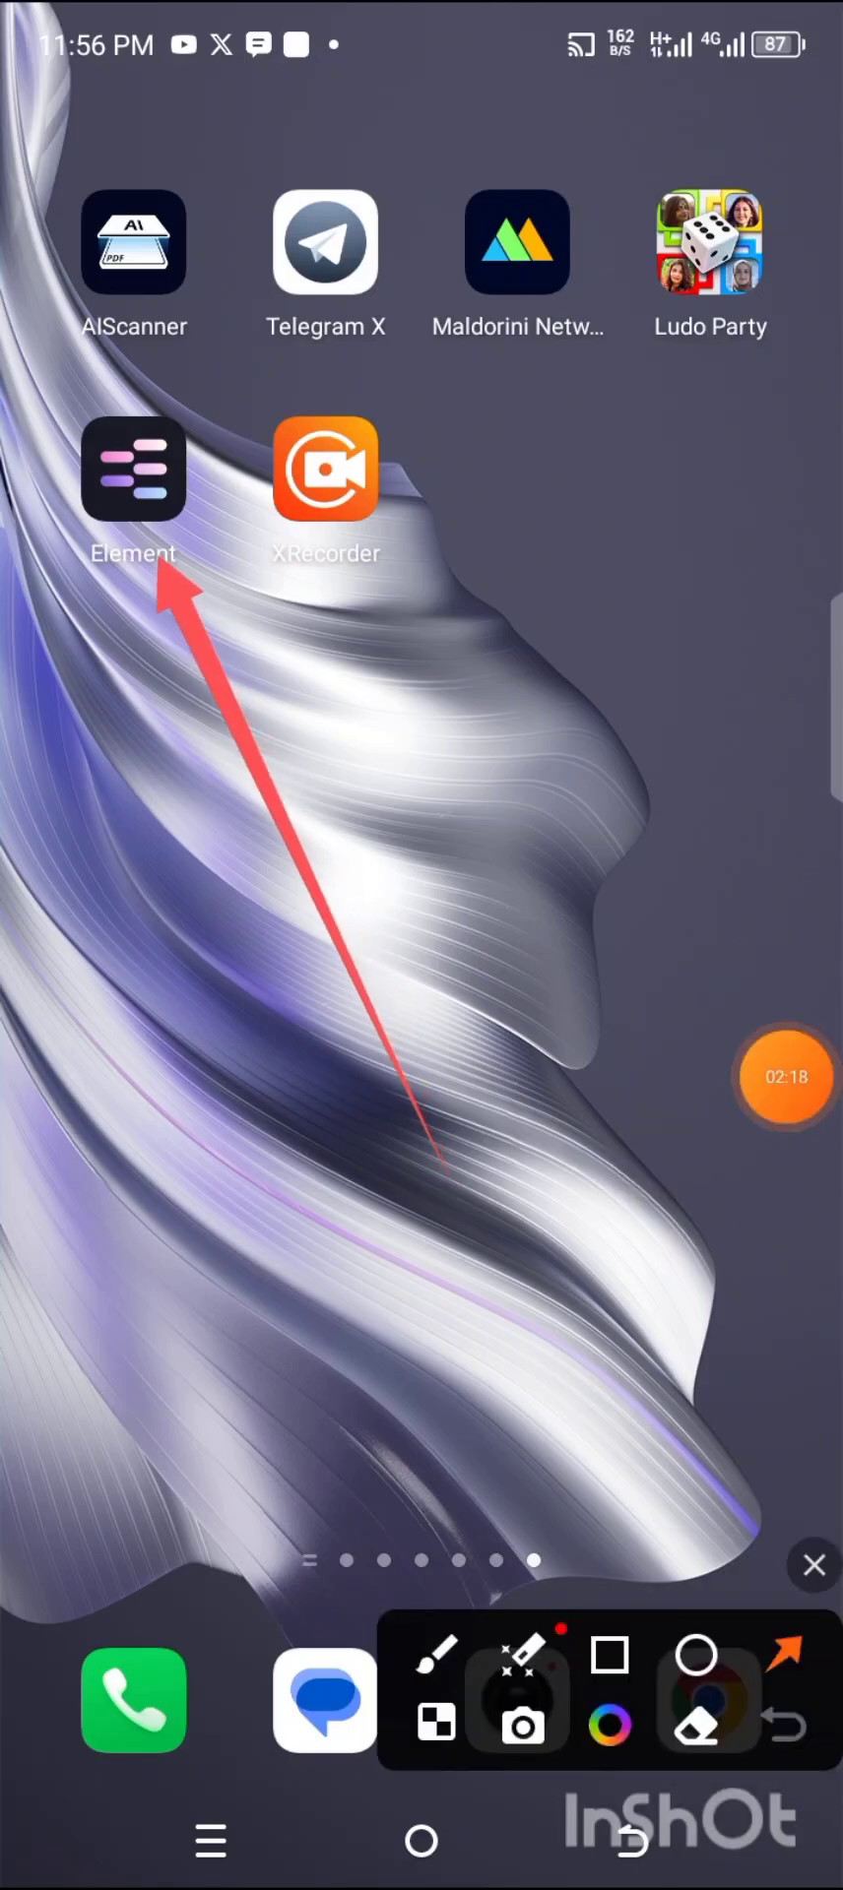
pyautogui.click(813, 1566)
pyautogui.click(133, 468)
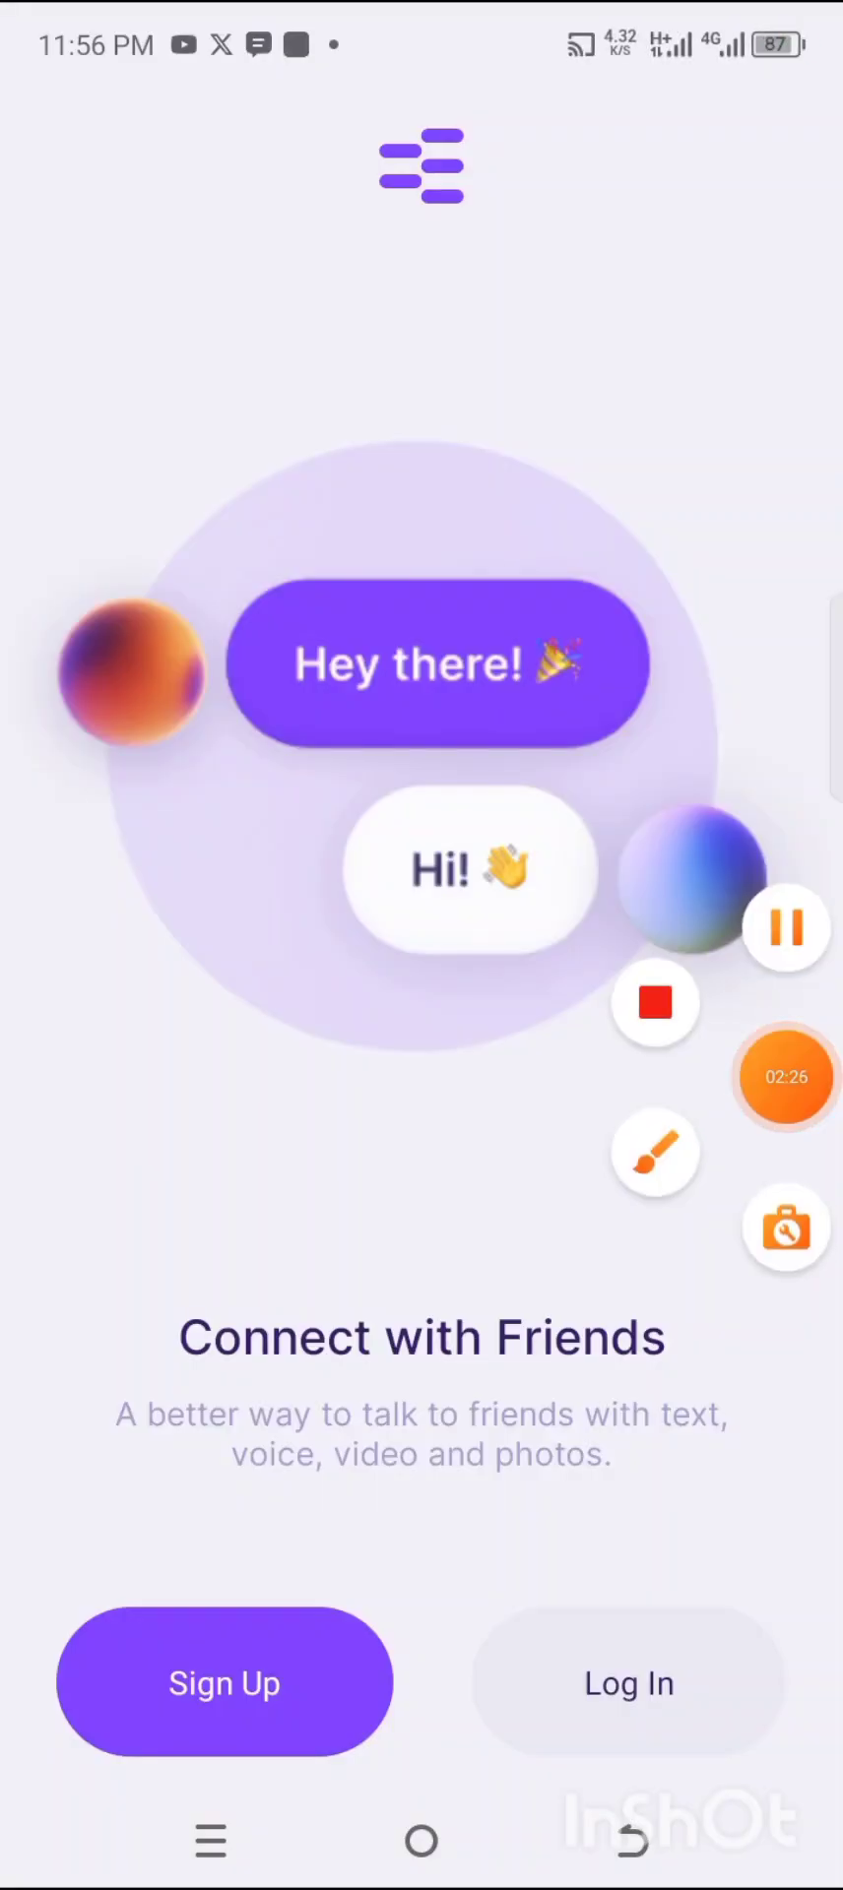
# - Box the Sign Up choice in red, then start creating a new Element account
pyautogui.click(655, 1154)
pyautogui.moveTo(610, 1689); pyautogui.dragTo(539, 1202)
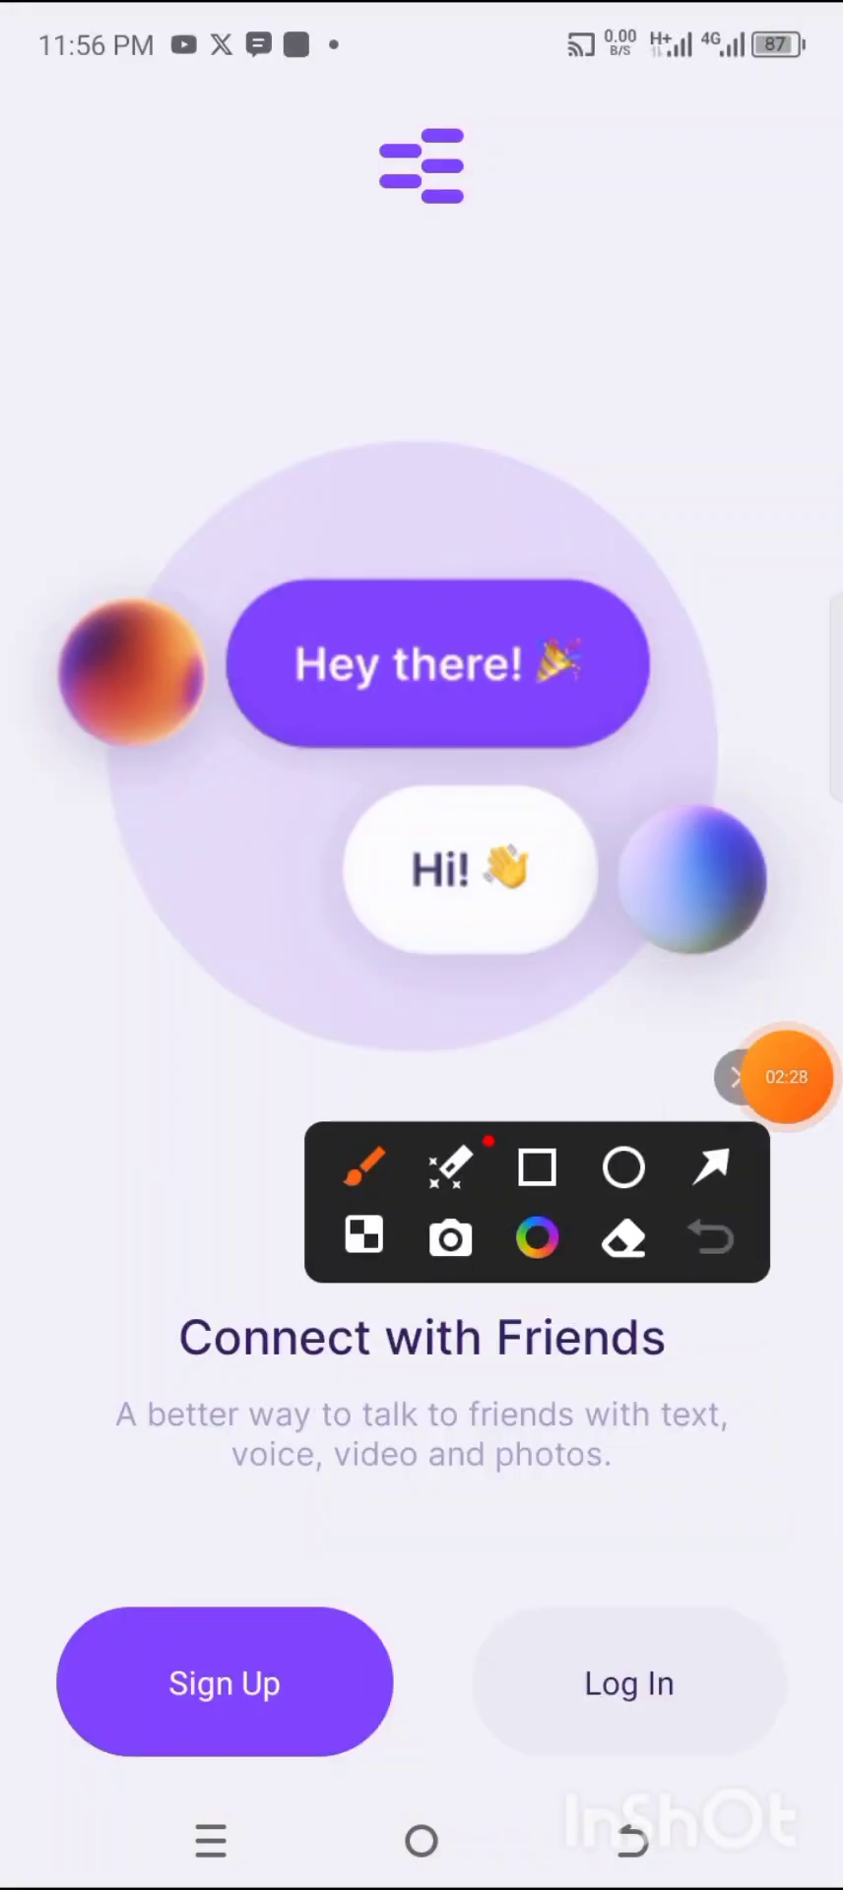
pyautogui.click(538, 1168)
pyautogui.moveTo(79, 1551); pyautogui.dragTo(411, 1774)
pyautogui.click(815, 1077)
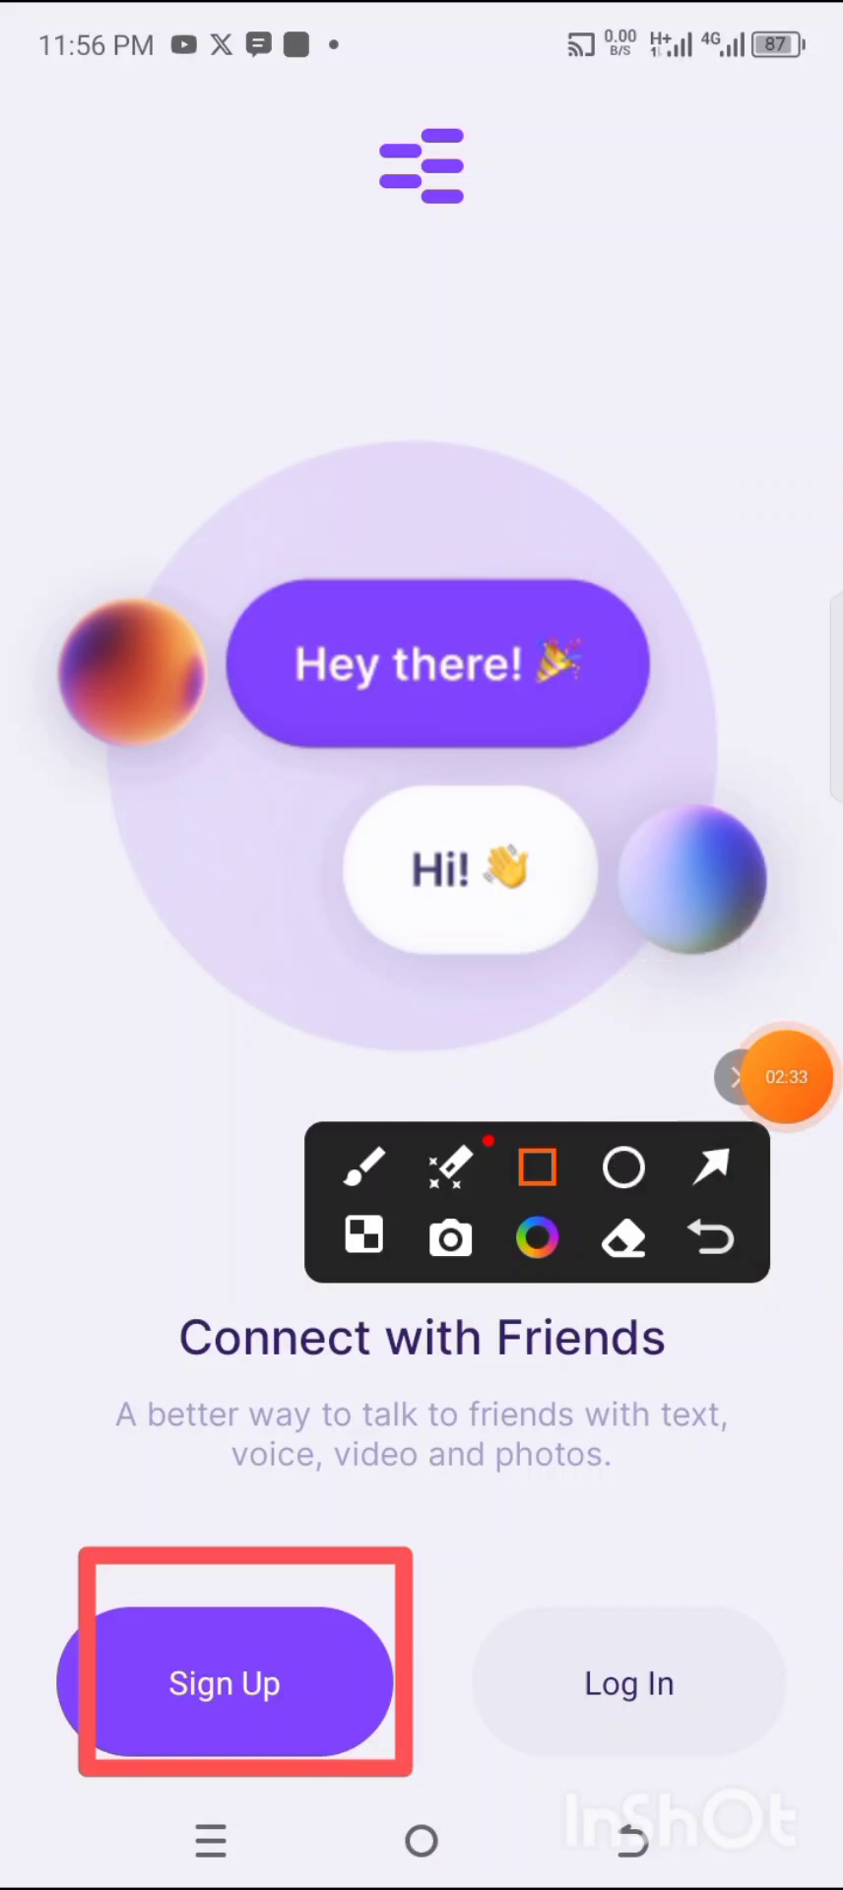
pyautogui.click(711, 1168)
pyautogui.click(691, 1286)
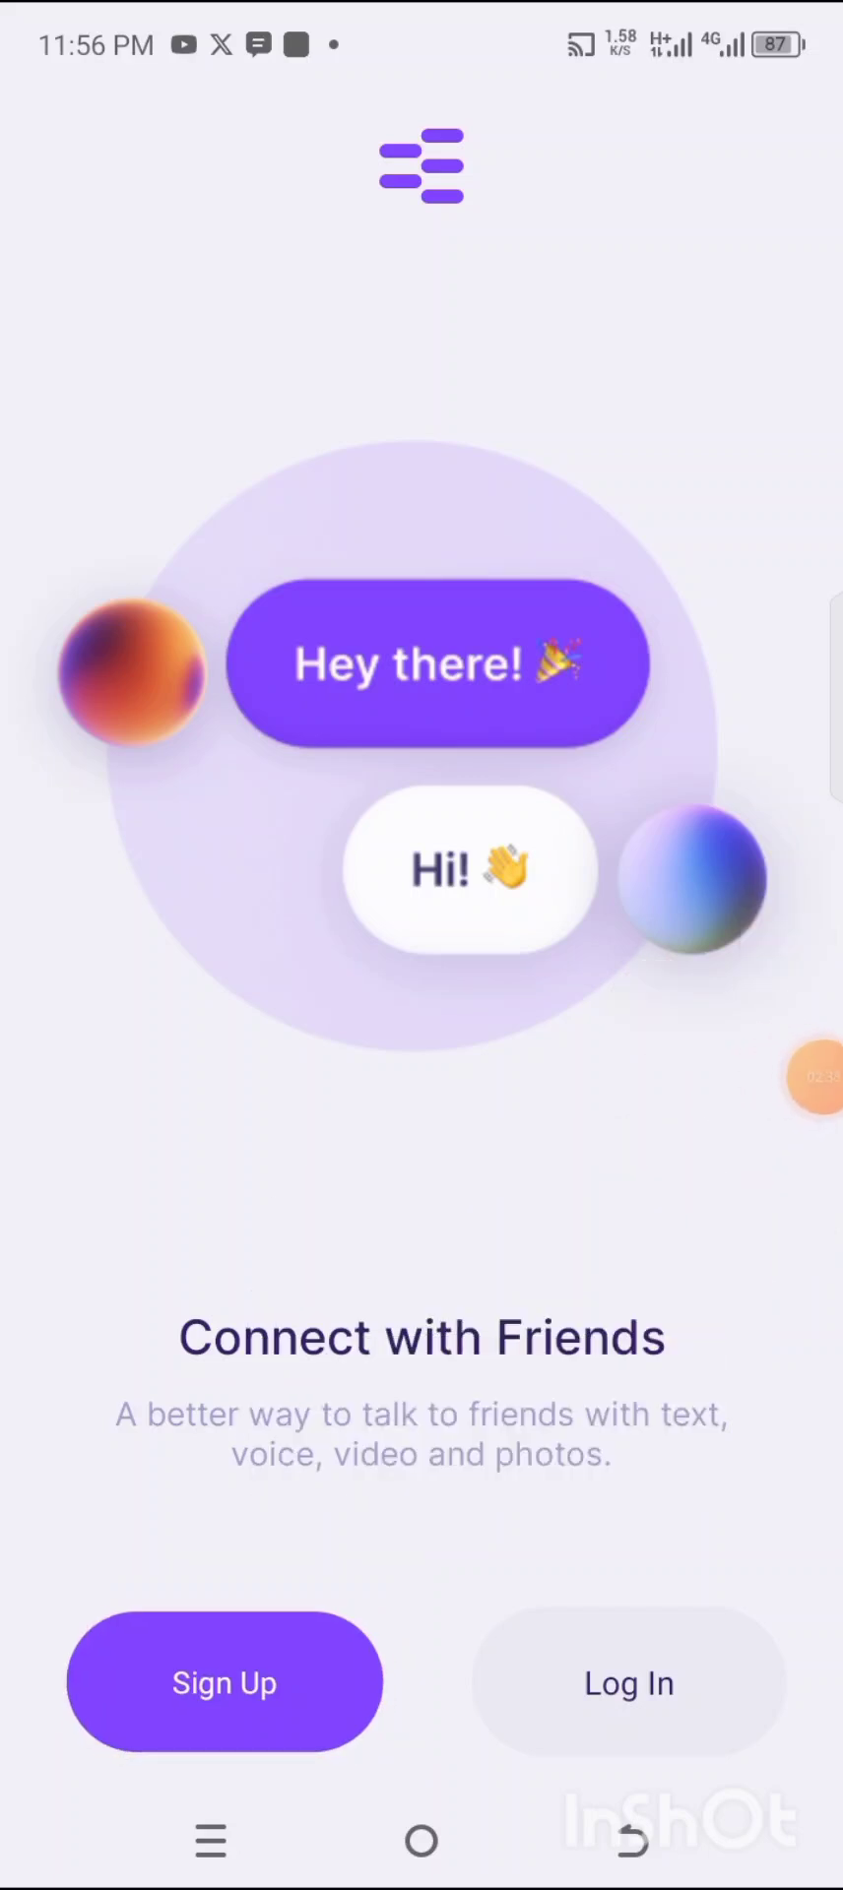
# - Draw arrows at the Email, Password, Handle and following sign-up fields
pyautogui.click(224, 1683)
pyautogui.click(815, 1077)
pyautogui.click(674, 1014)
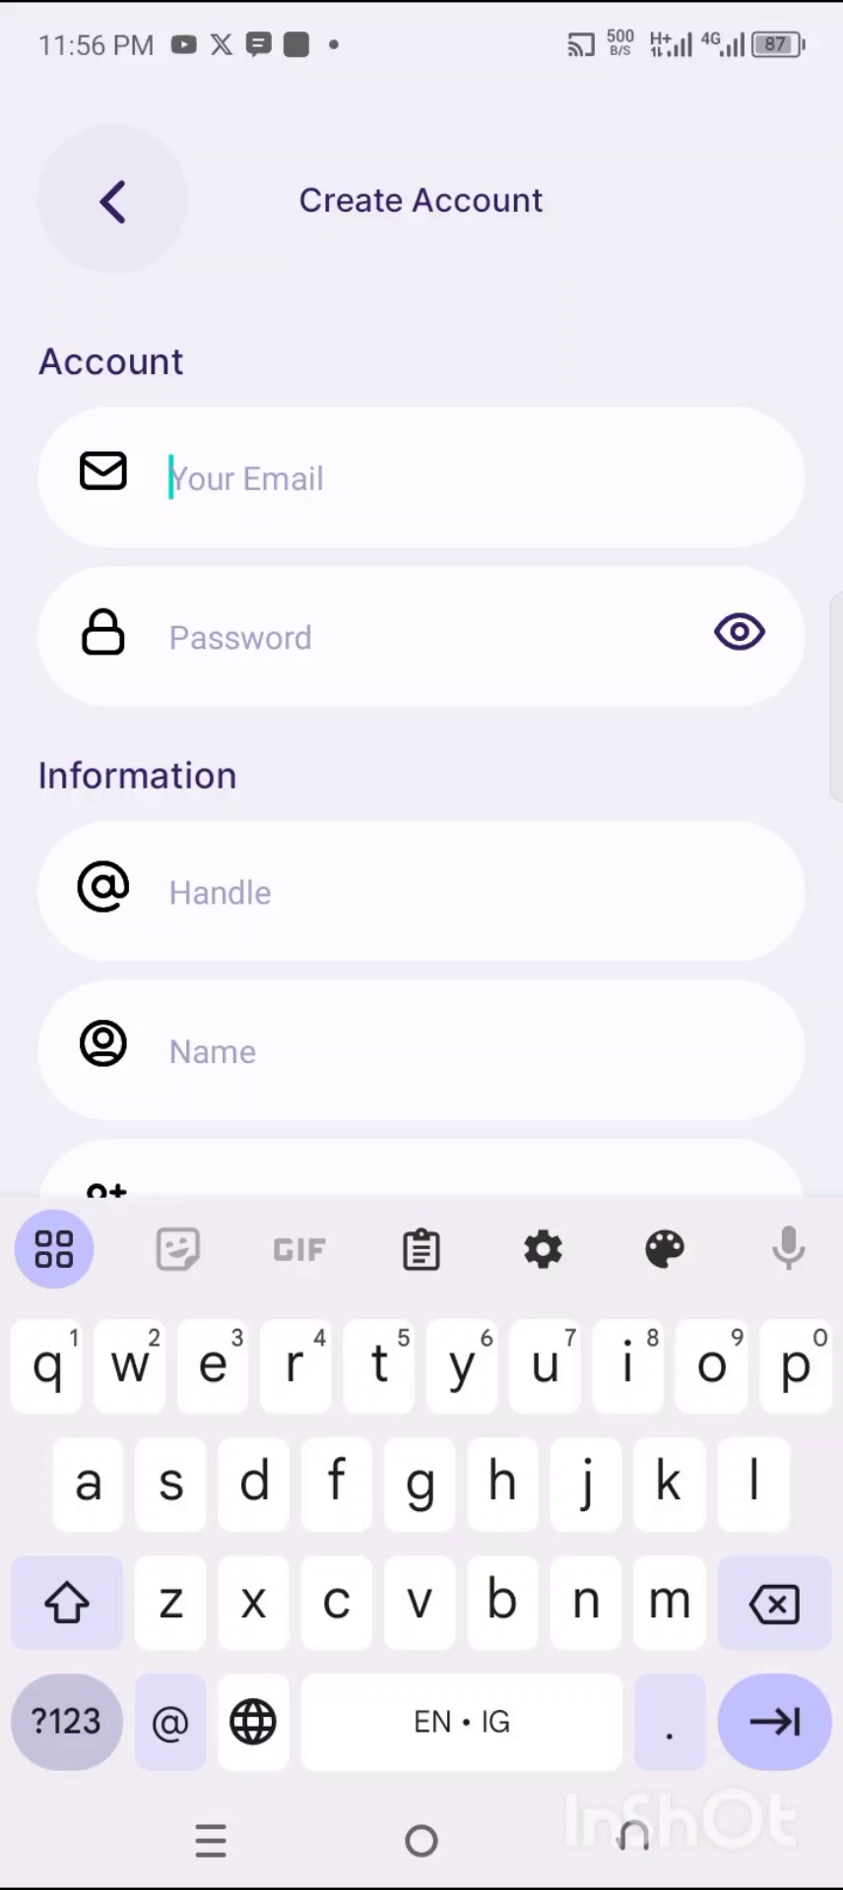
pyautogui.click(784, 1655)
pyautogui.moveTo(610, 216); pyautogui.dragTo(394, 455)
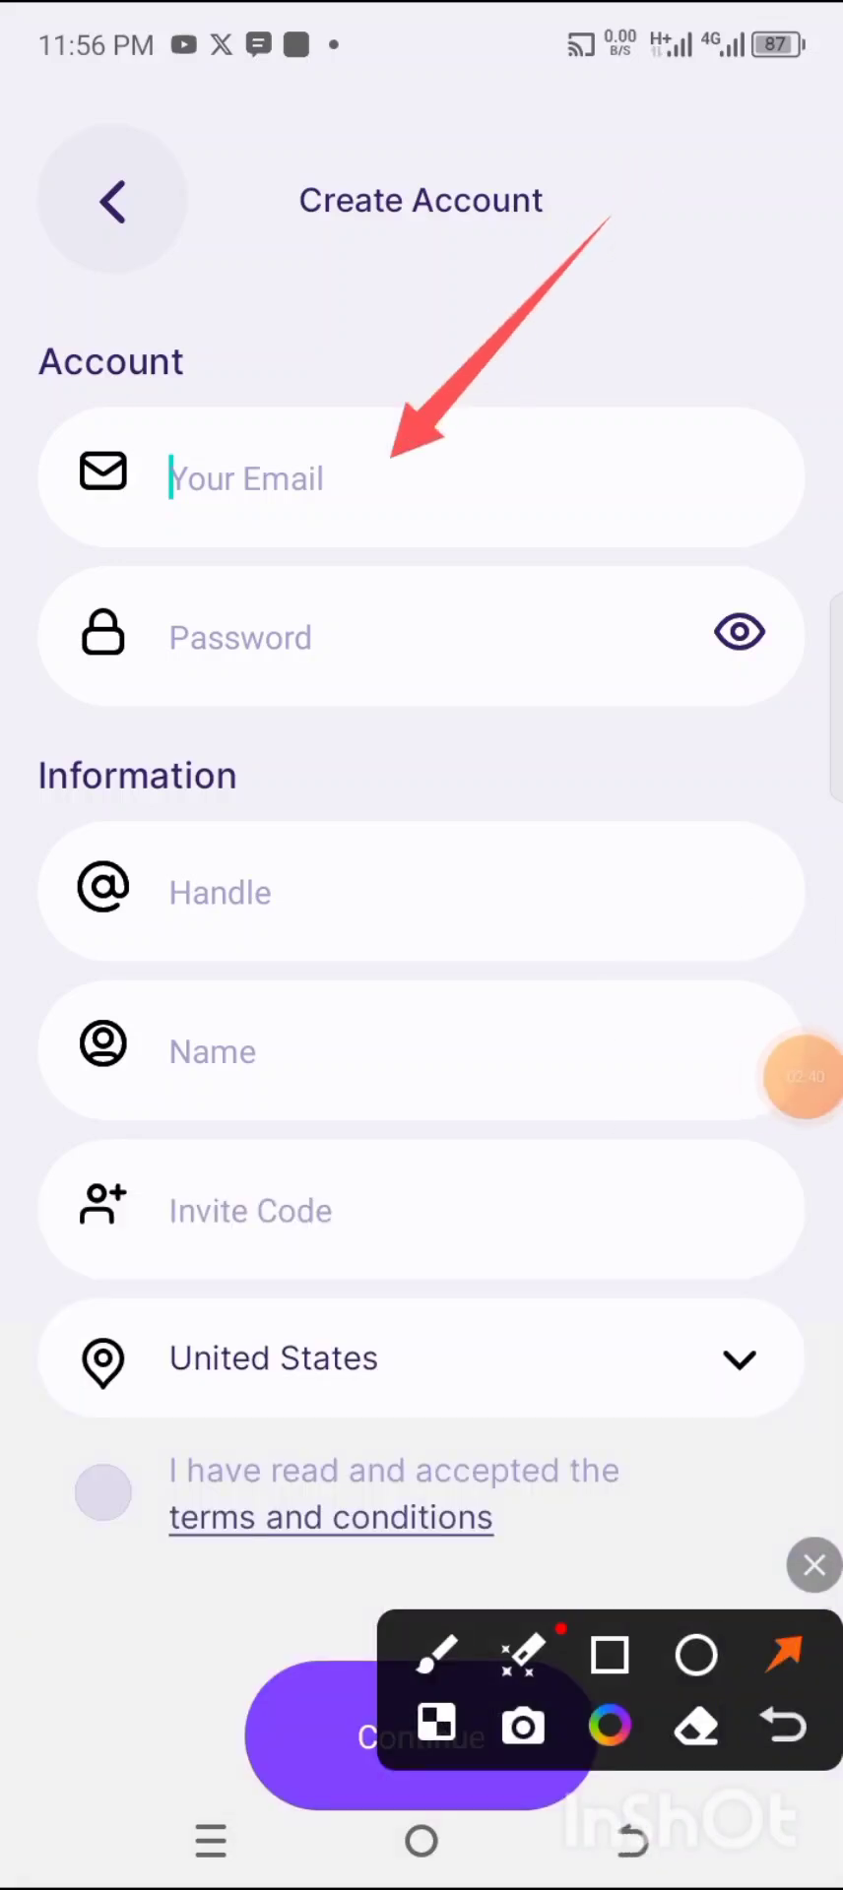
pyautogui.moveTo(695, 443); pyautogui.dragTo(404, 650)
pyautogui.moveTo(635, 660)
pyautogui.mouseDown()
pyautogui.moveTo(625, 640)
pyautogui.moveTo(300, 896)
pyautogui.mouseUp()
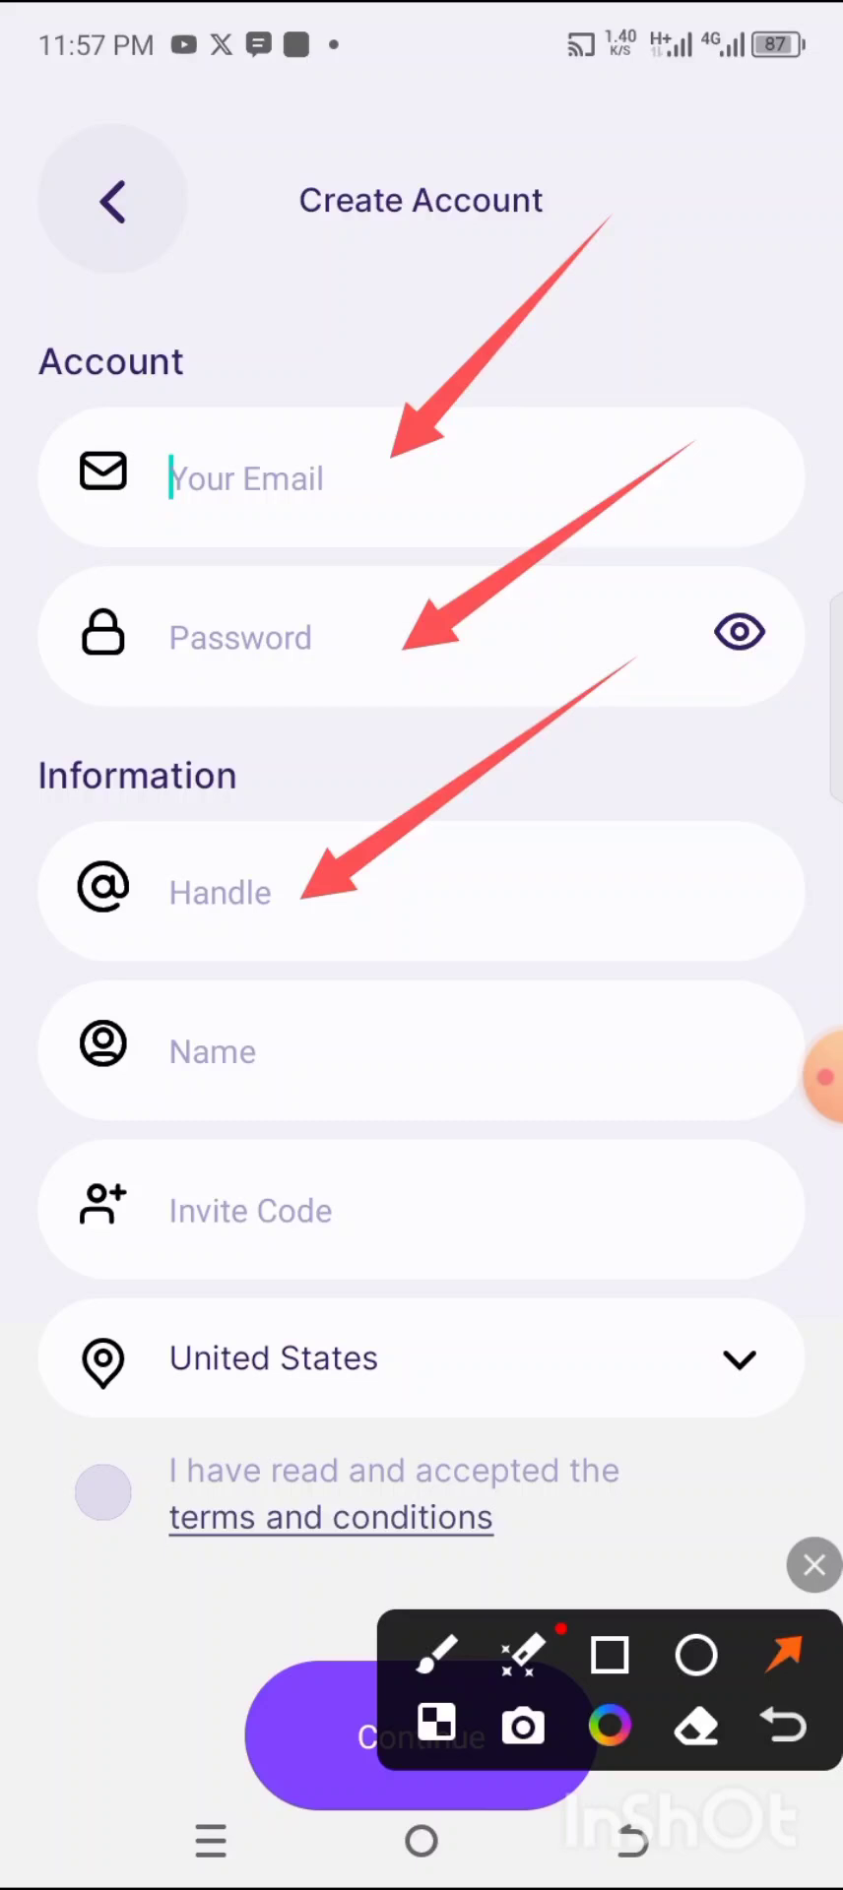
pyautogui.moveTo(644, 844); pyautogui.dragTo(356, 1059)
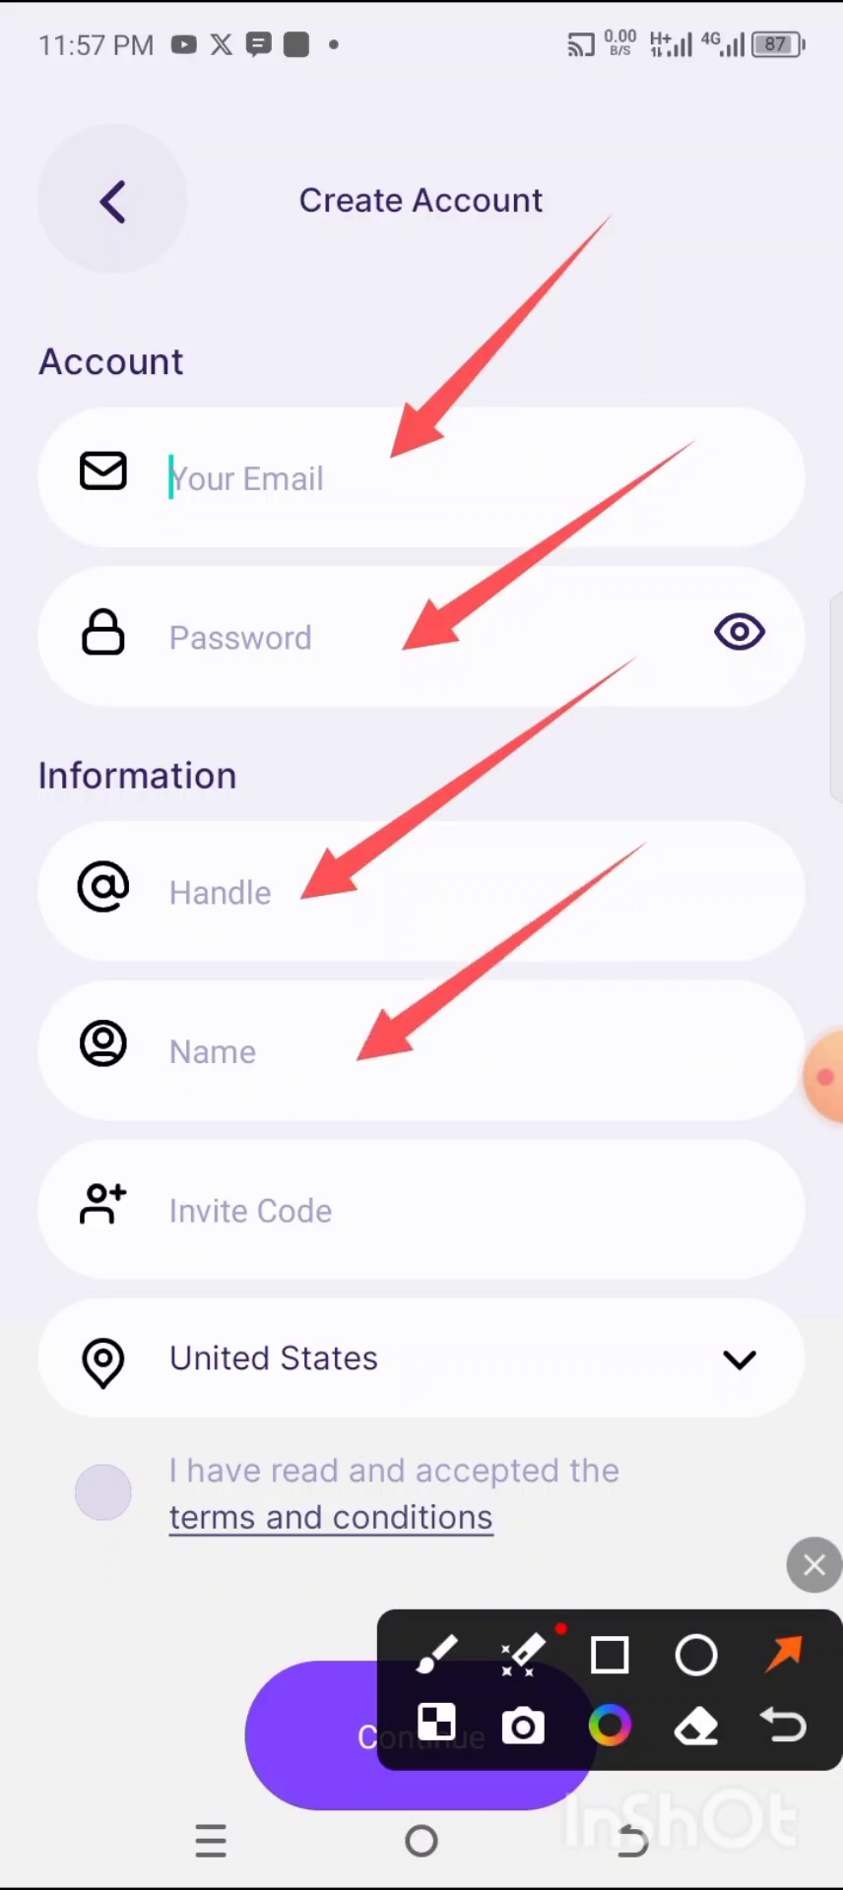
pyautogui.moveTo(728, 977); pyautogui.dragTo(435, 1203)
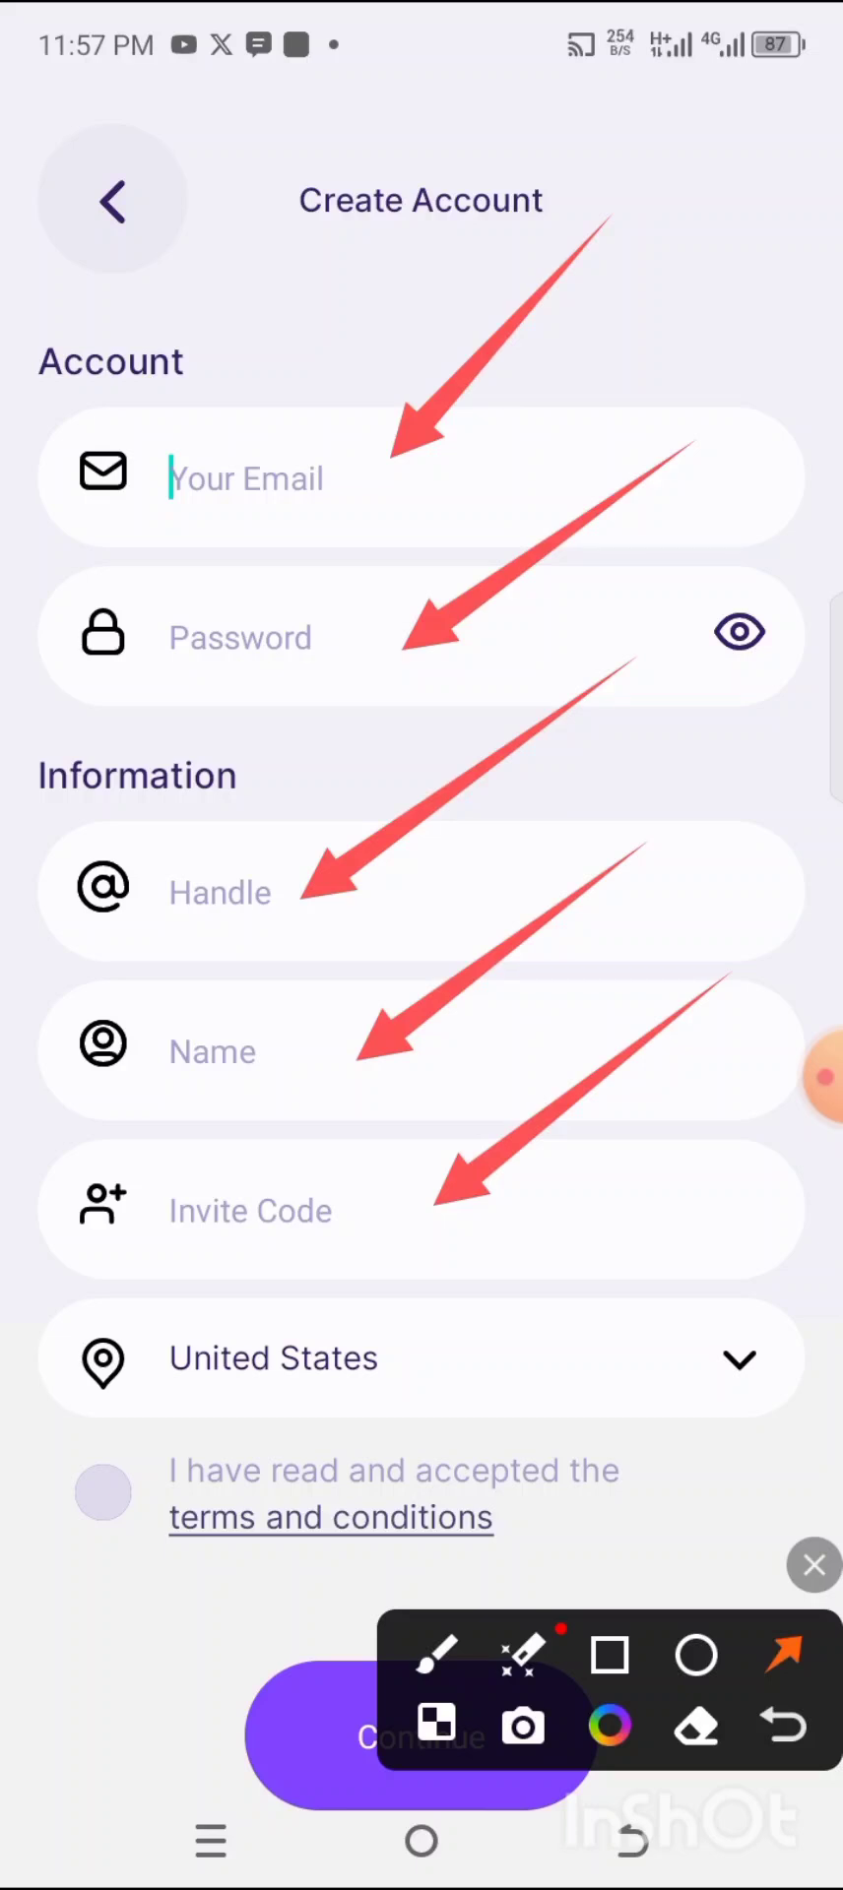
# - Mark the lower sign-up fields and terms area with red boxes and an arrow, then clear them
pyautogui.click(610, 1655)
pyautogui.moveTo(71, 1294); pyautogui.dragTo(799, 1396)
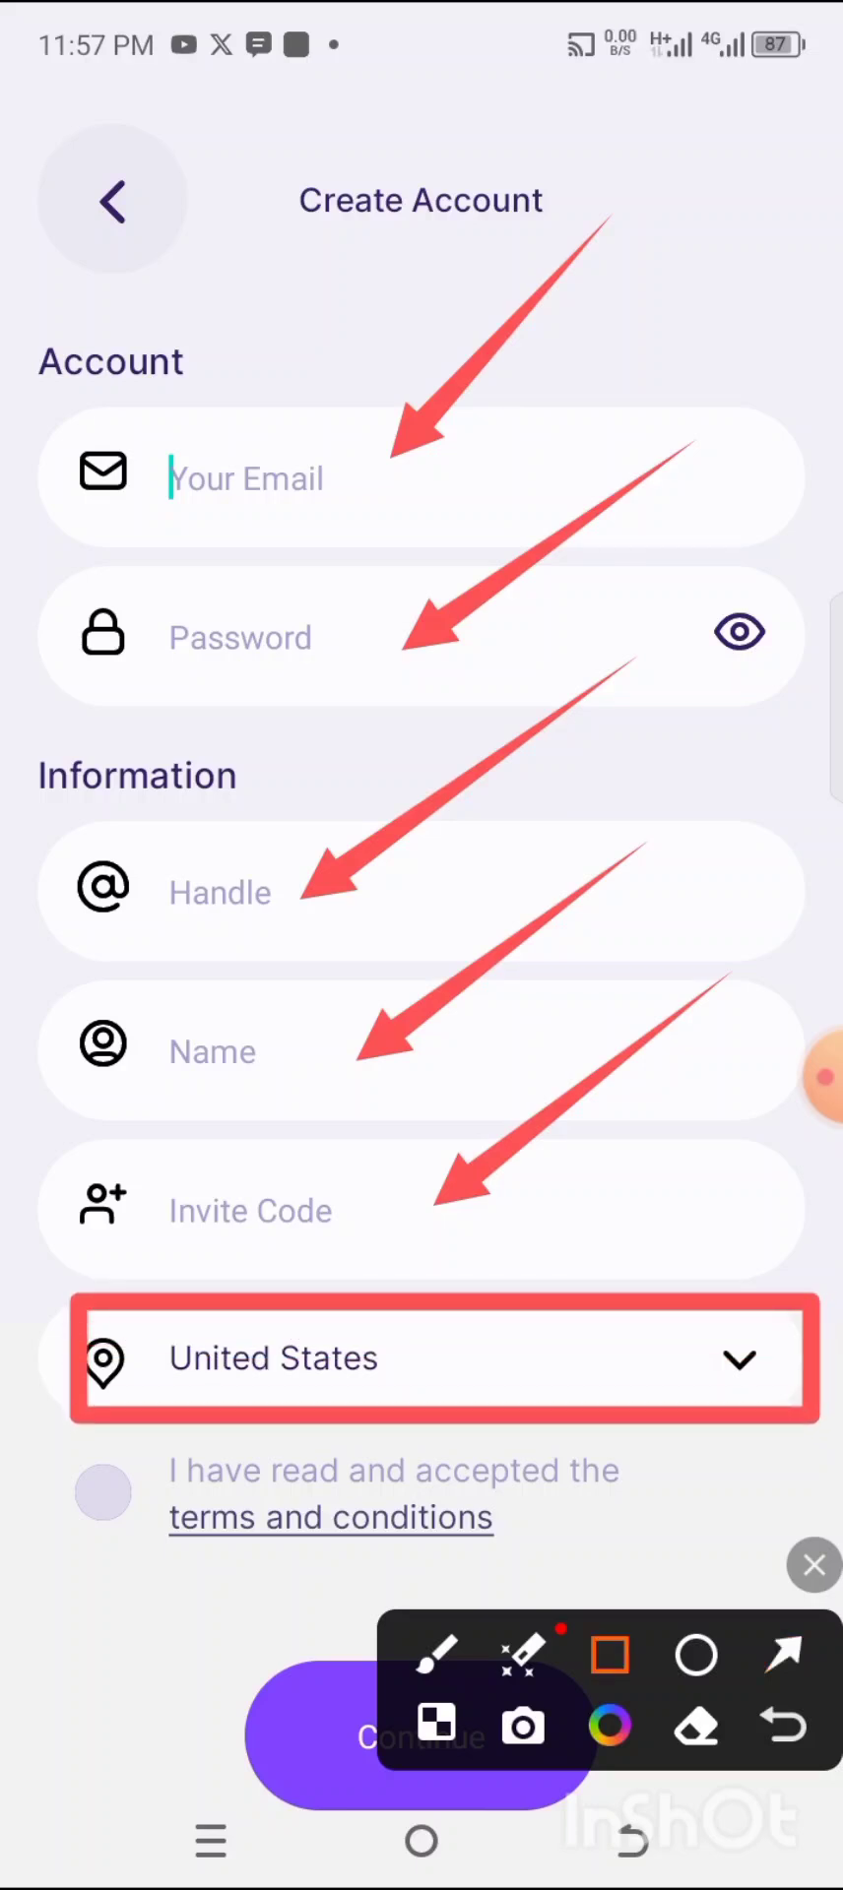
pyautogui.click(783, 1655)
pyautogui.moveTo(148, 1718)
pyautogui.mouseDown()
pyautogui.moveTo(110, 1516)
pyautogui.moveTo(640, 1486)
pyautogui.moveTo(662, 1560)
pyautogui.mouseUp()
pyautogui.click(609, 1655)
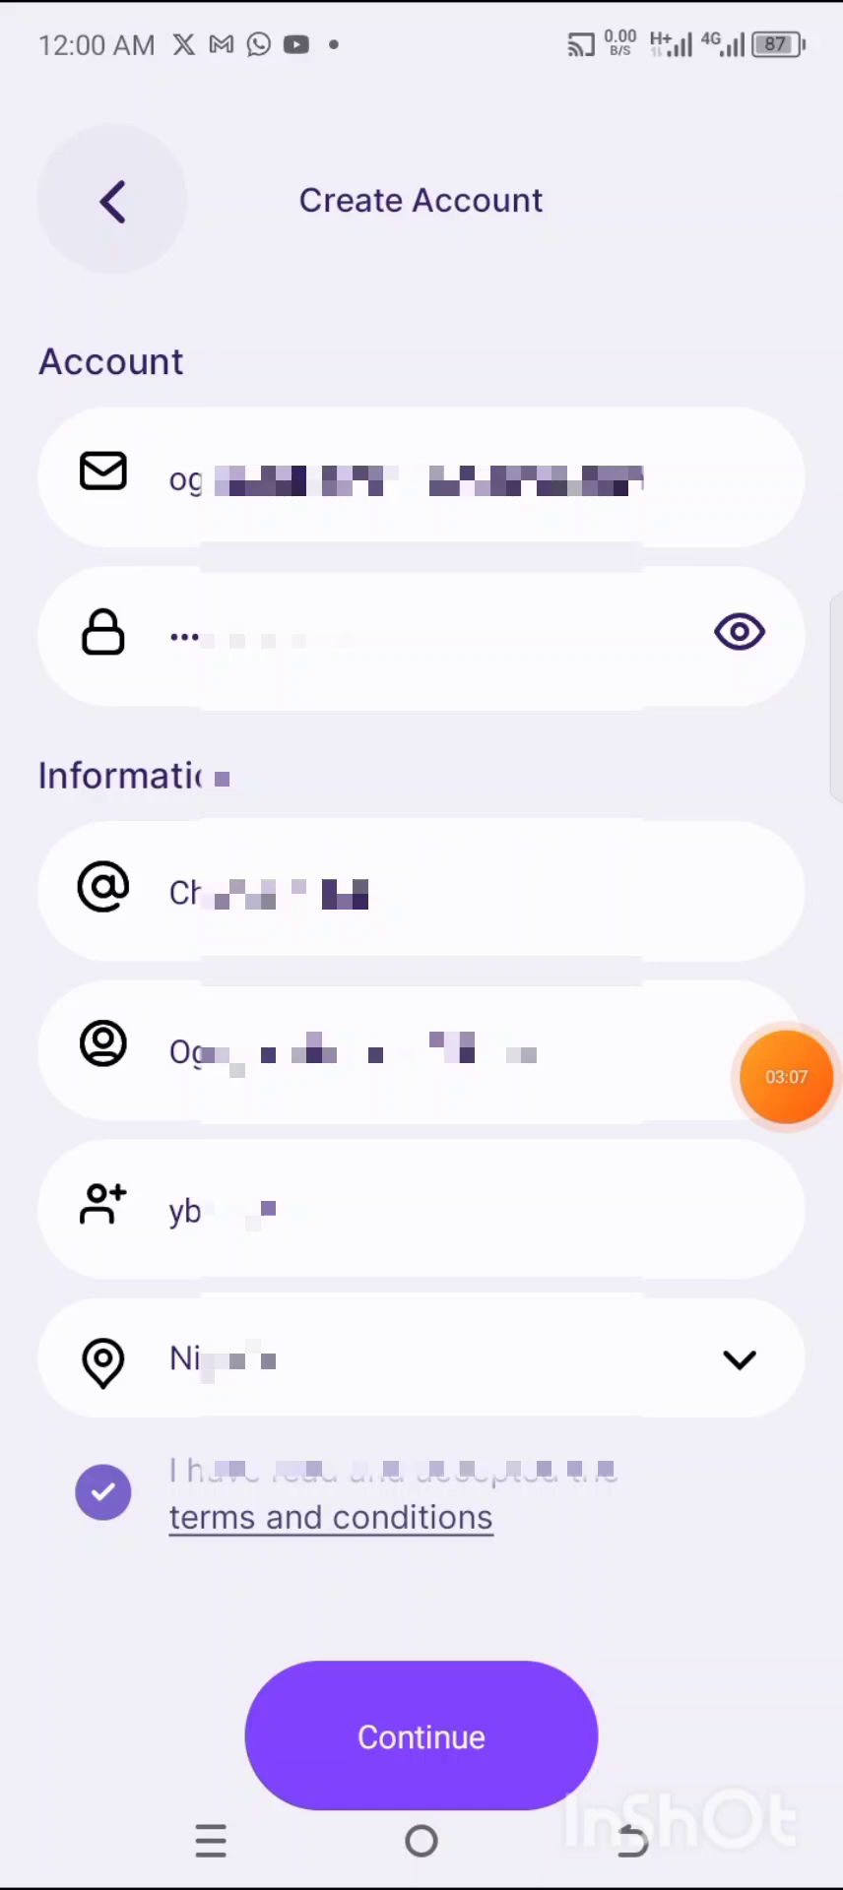
pyautogui.click(818, 1078)
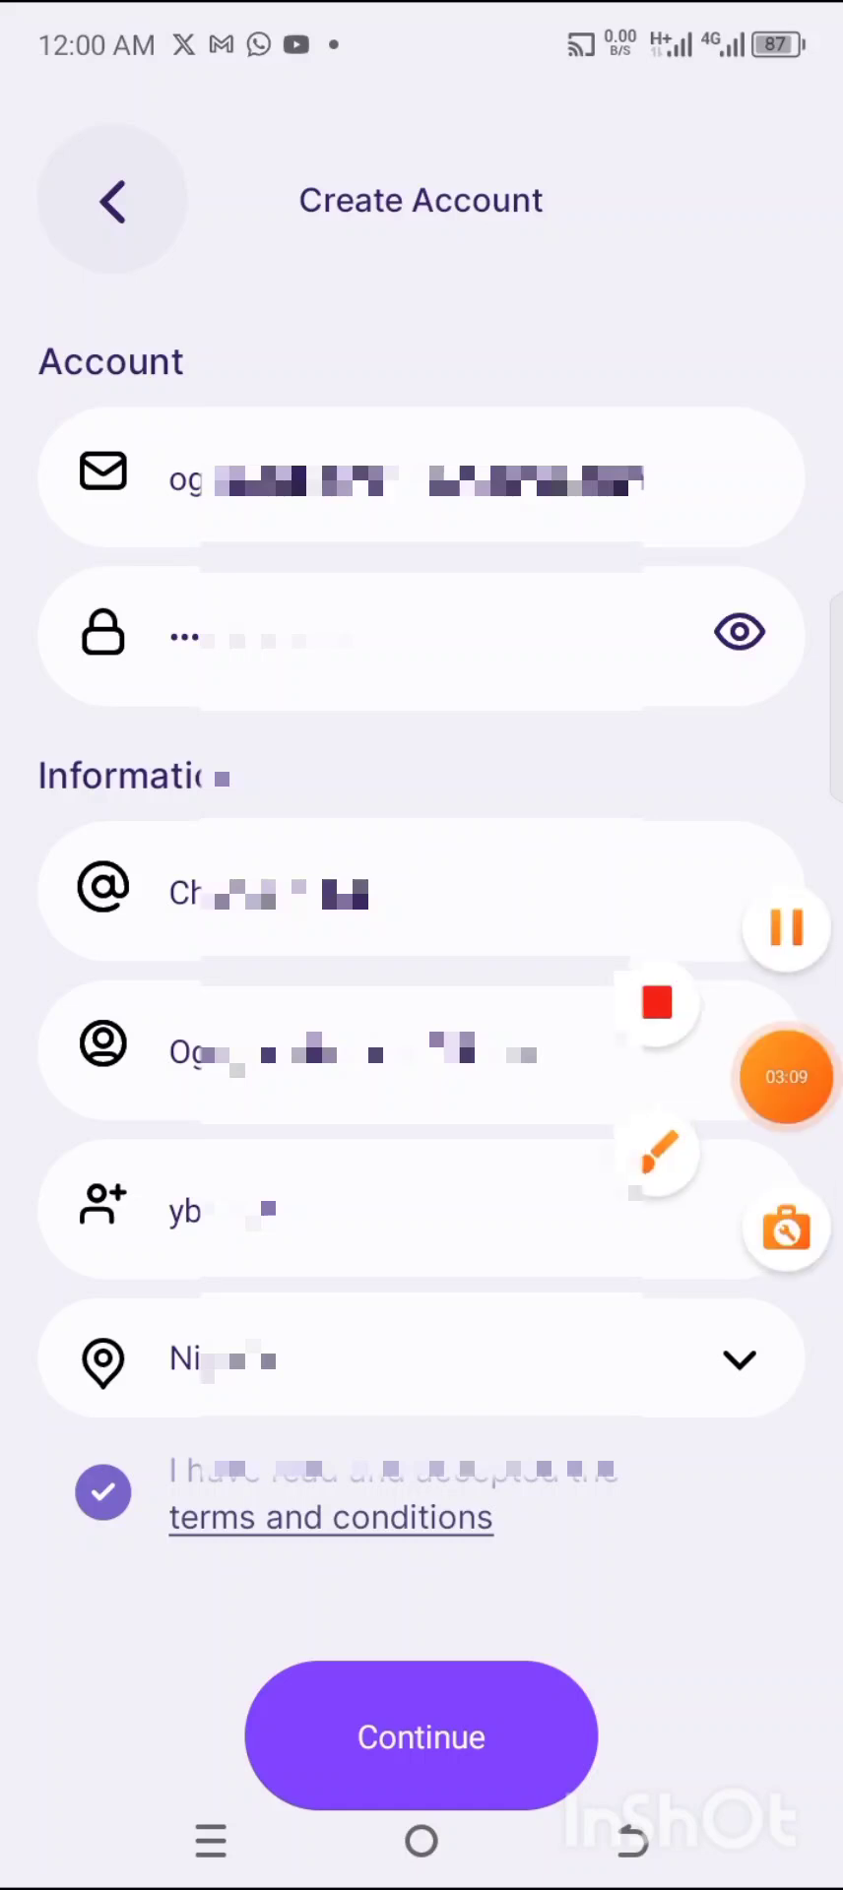
pyautogui.click(662, 1146)
pyautogui.click(609, 1655)
pyautogui.moveTo(51, 1444)
pyautogui.mouseDown()
pyautogui.moveTo(676, 1514)
pyautogui.moveTo(722, 1569)
pyautogui.mouseUp()
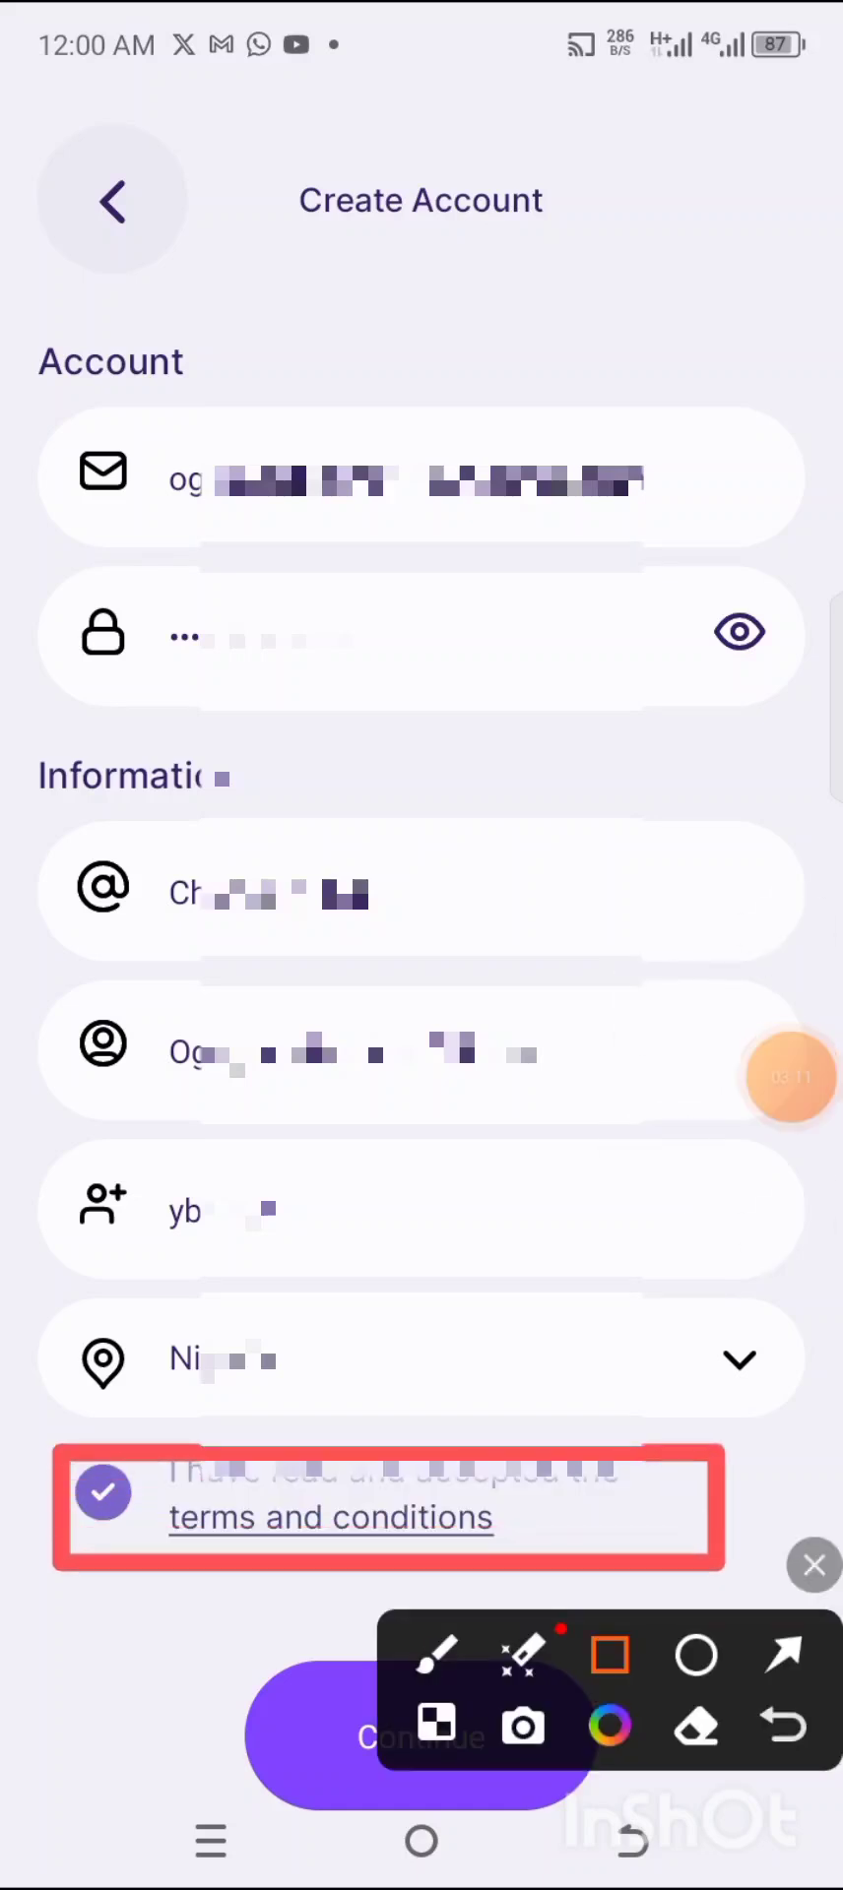
pyautogui.click(814, 1565)
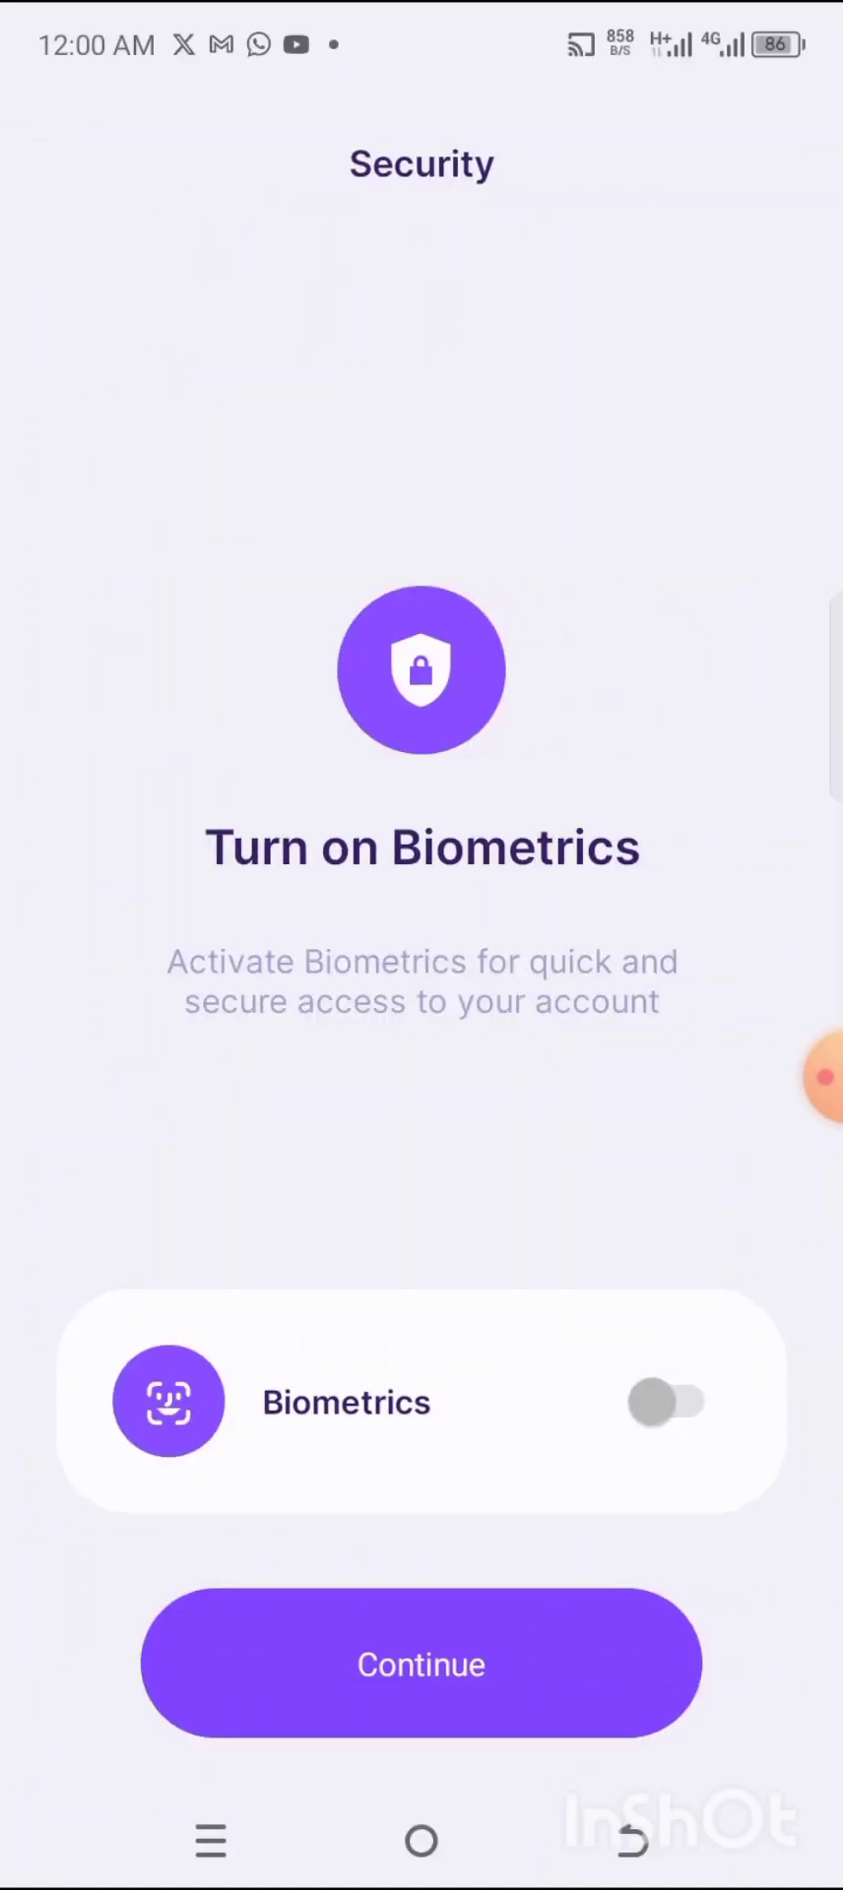
# - Skip biometrics and box the PIN entry screen's elements in red
pyautogui.click(422, 1664)
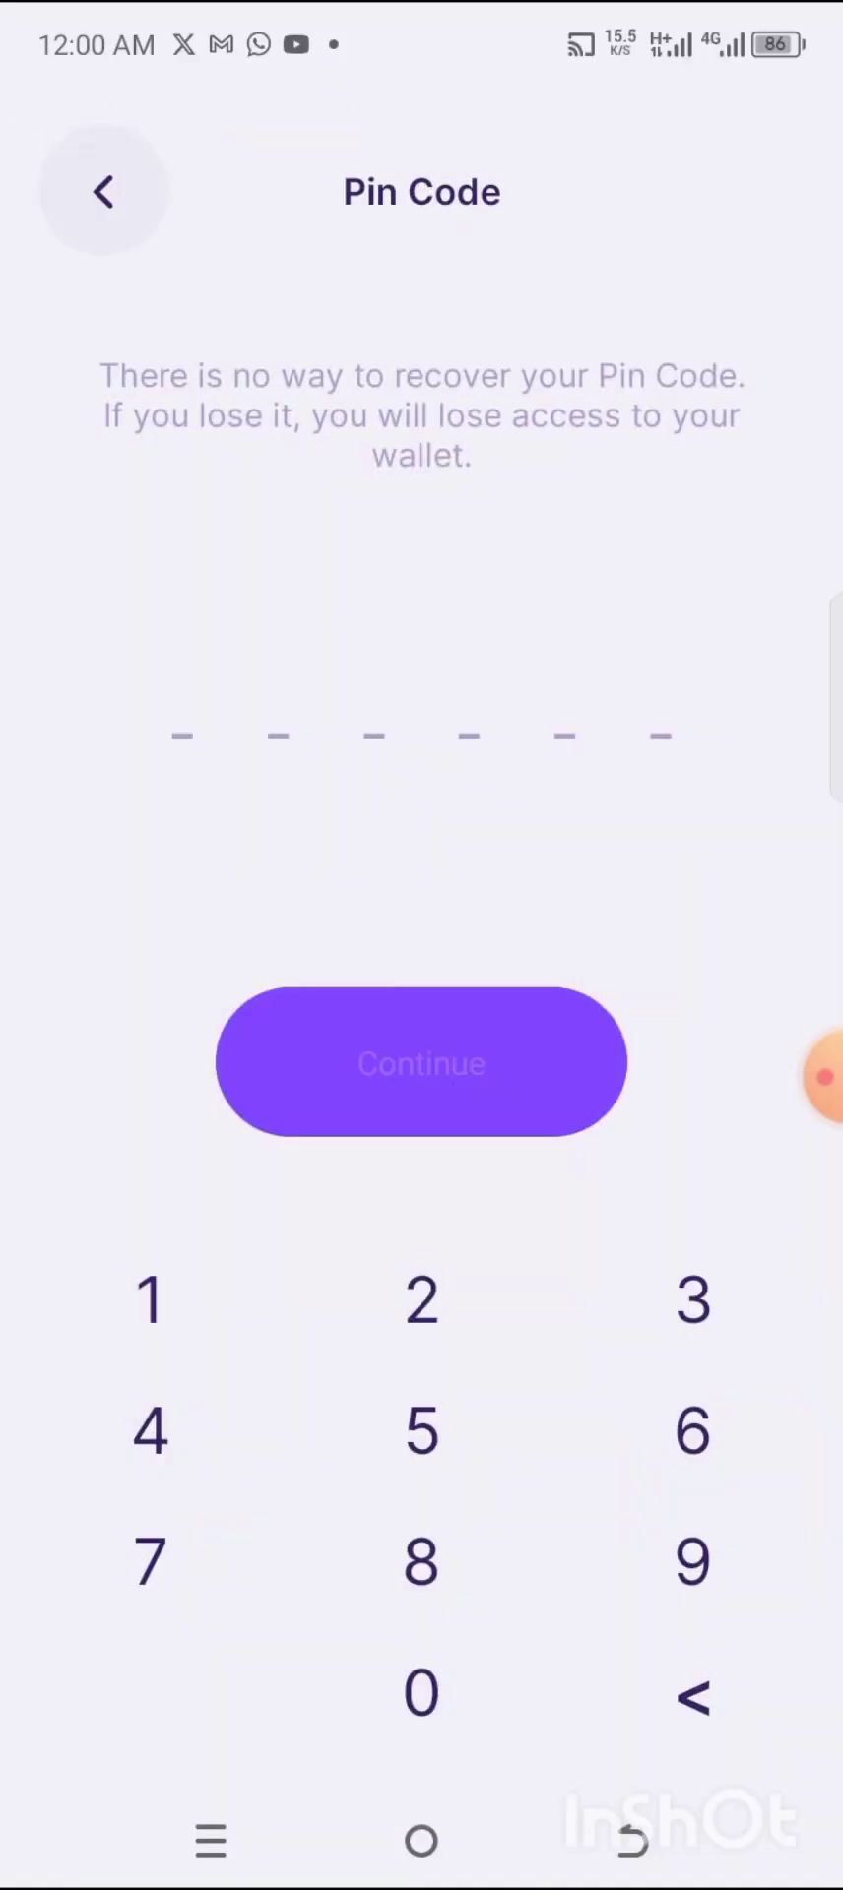
pyautogui.click(823, 1077)
pyautogui.click(674, 1139)
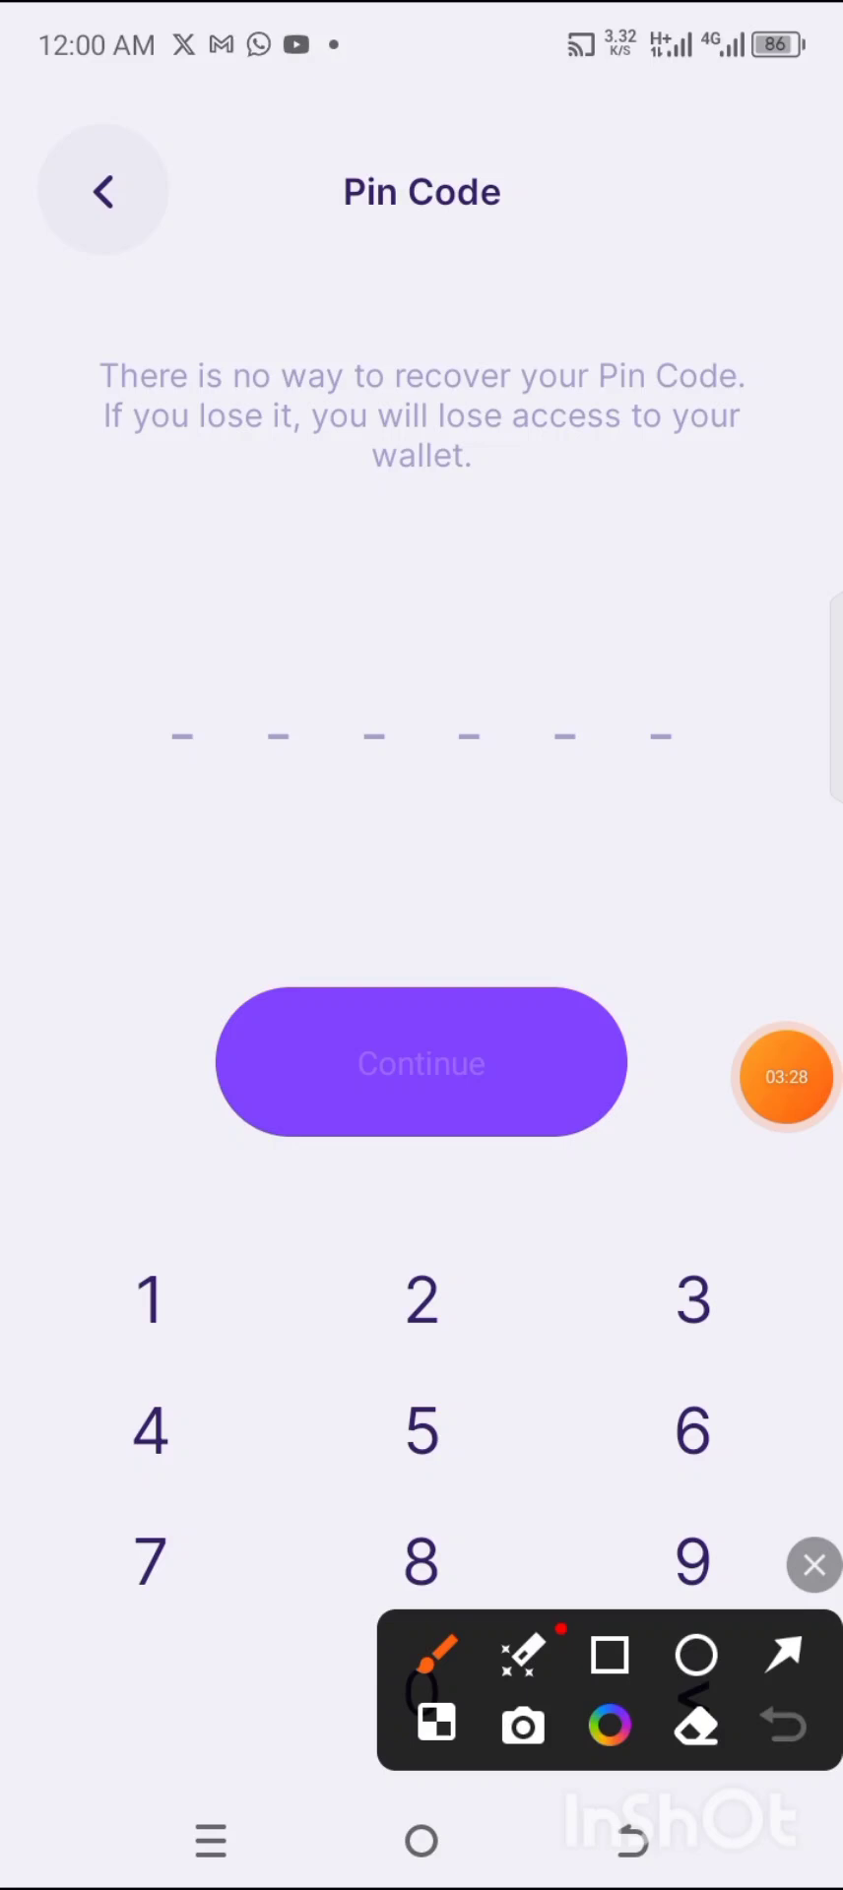
pyautogui.click(609, 1655)
pyautogui.moveTo(46, 315)
pyautogui.mouseDown()
pyautogui.moveTo(799, 470)
pyautogui.moveTo(839, 488)
pyautogui.moveTo(839, 502)
pyautogui.mouseUp()
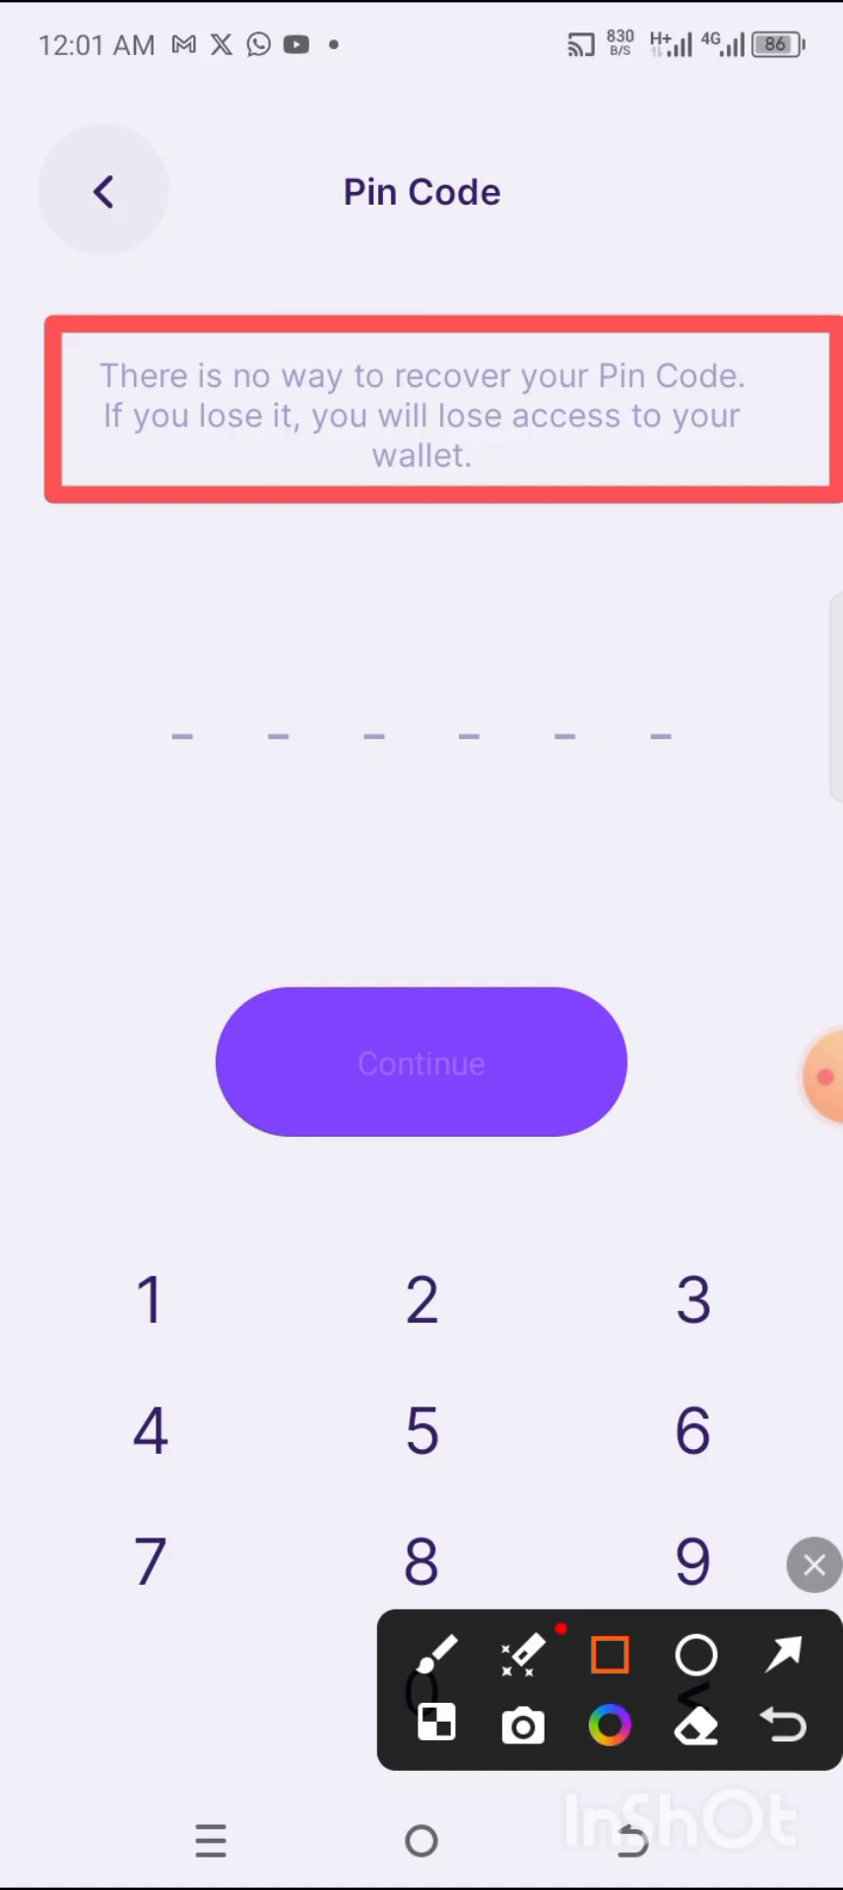
pyautogui.moveTo(104, 677); pyautogui.dragTo(728, 796)
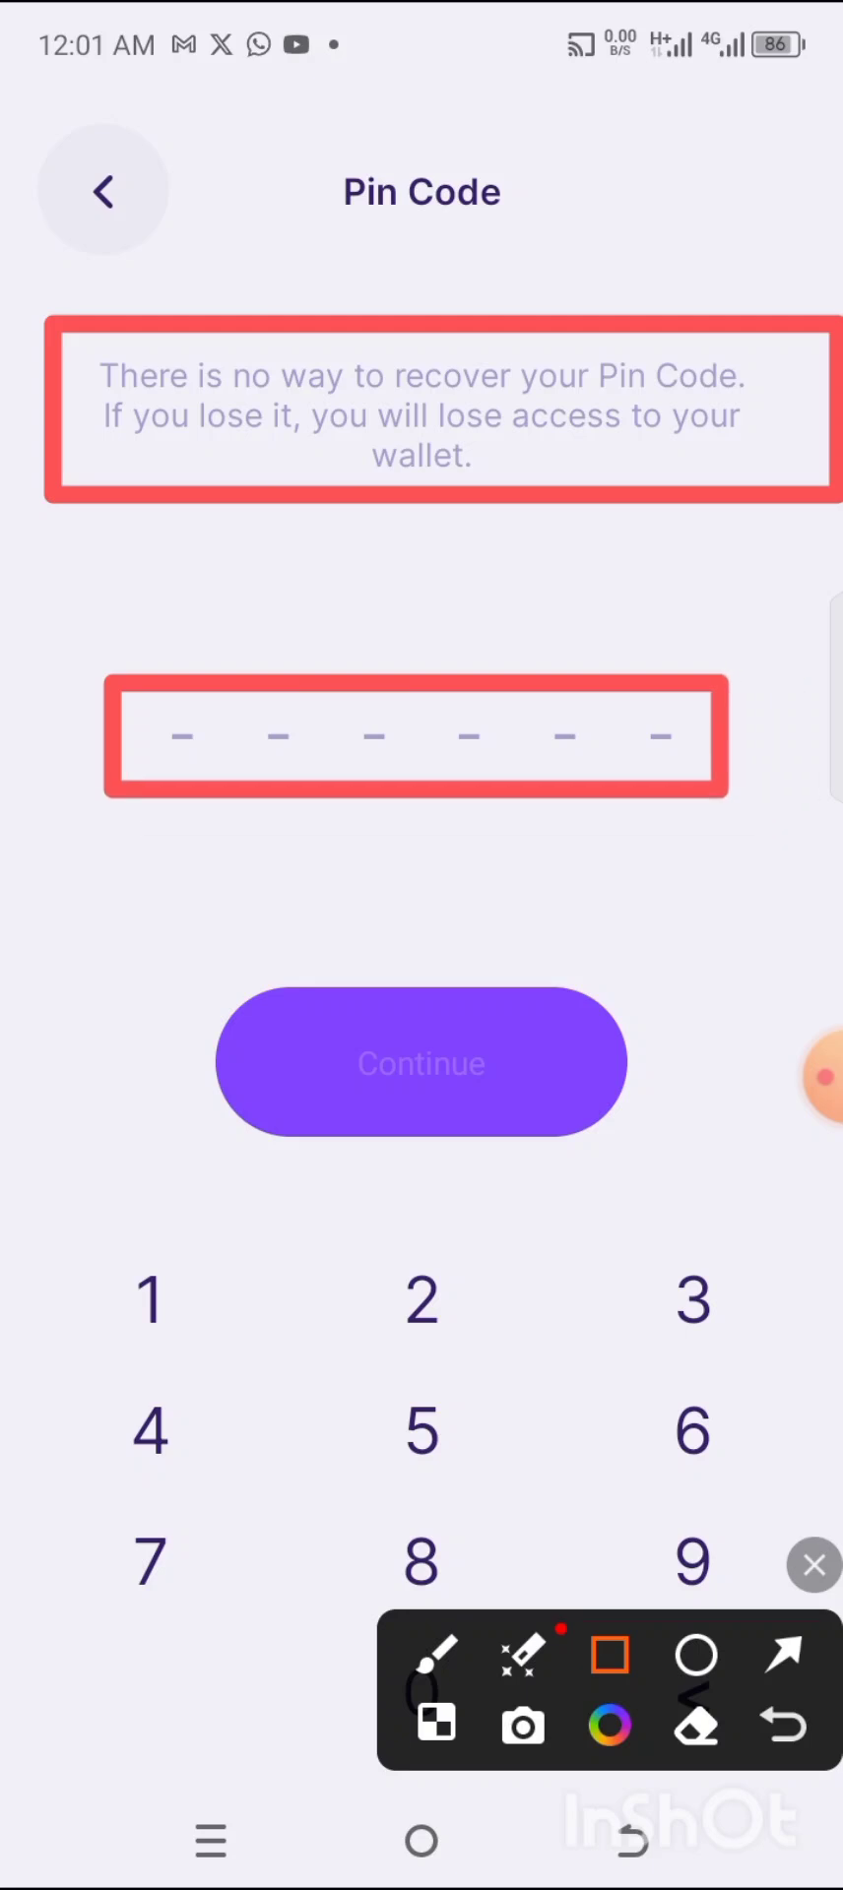
pyautogui.click(814, 1564)
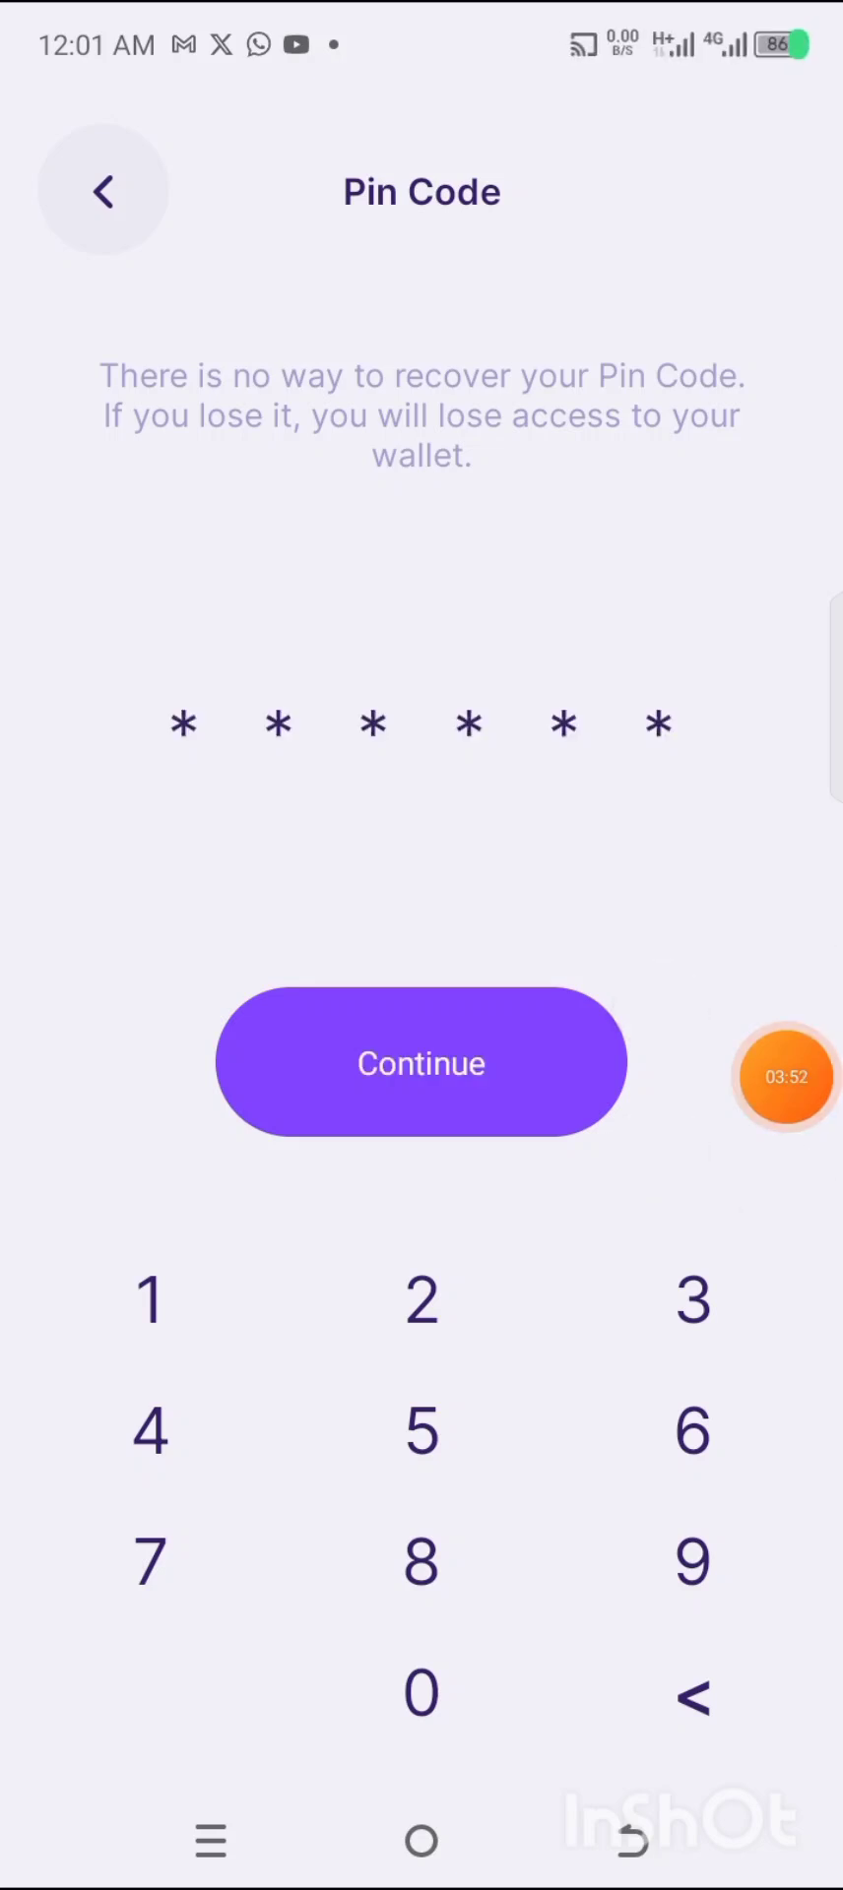
# - Submit the six-digit PIN and confirm it on the Confirm Pin screen
pyautogui.click(421, 1063)
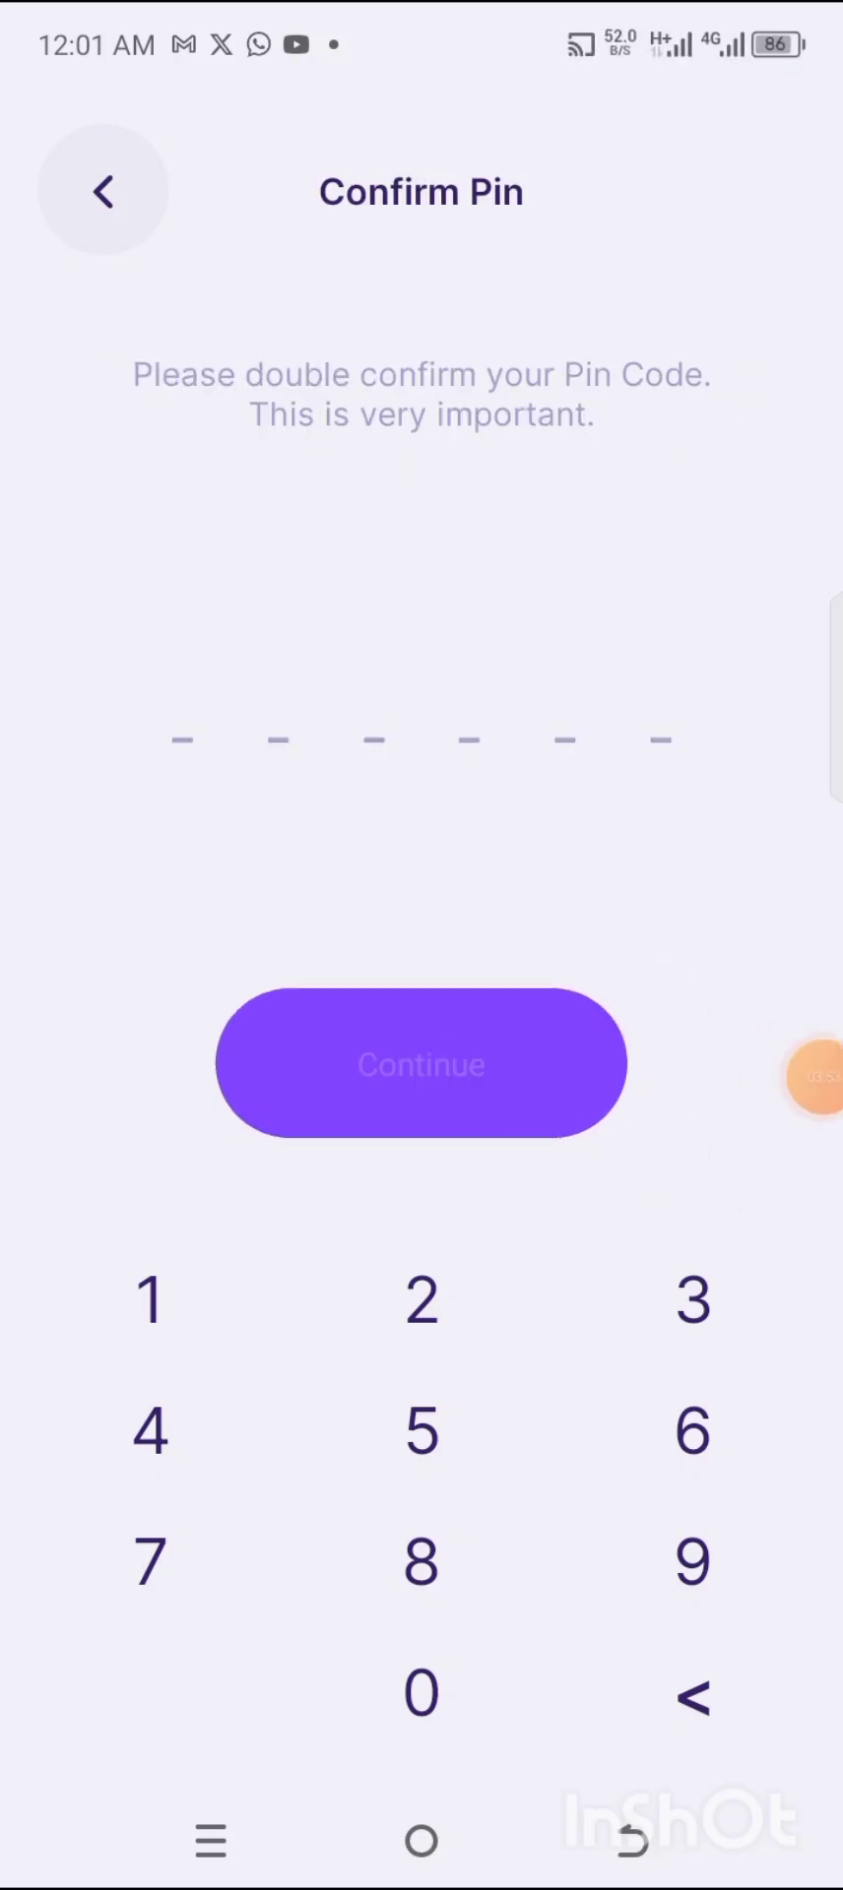
pyautogui.click(813, 1076)
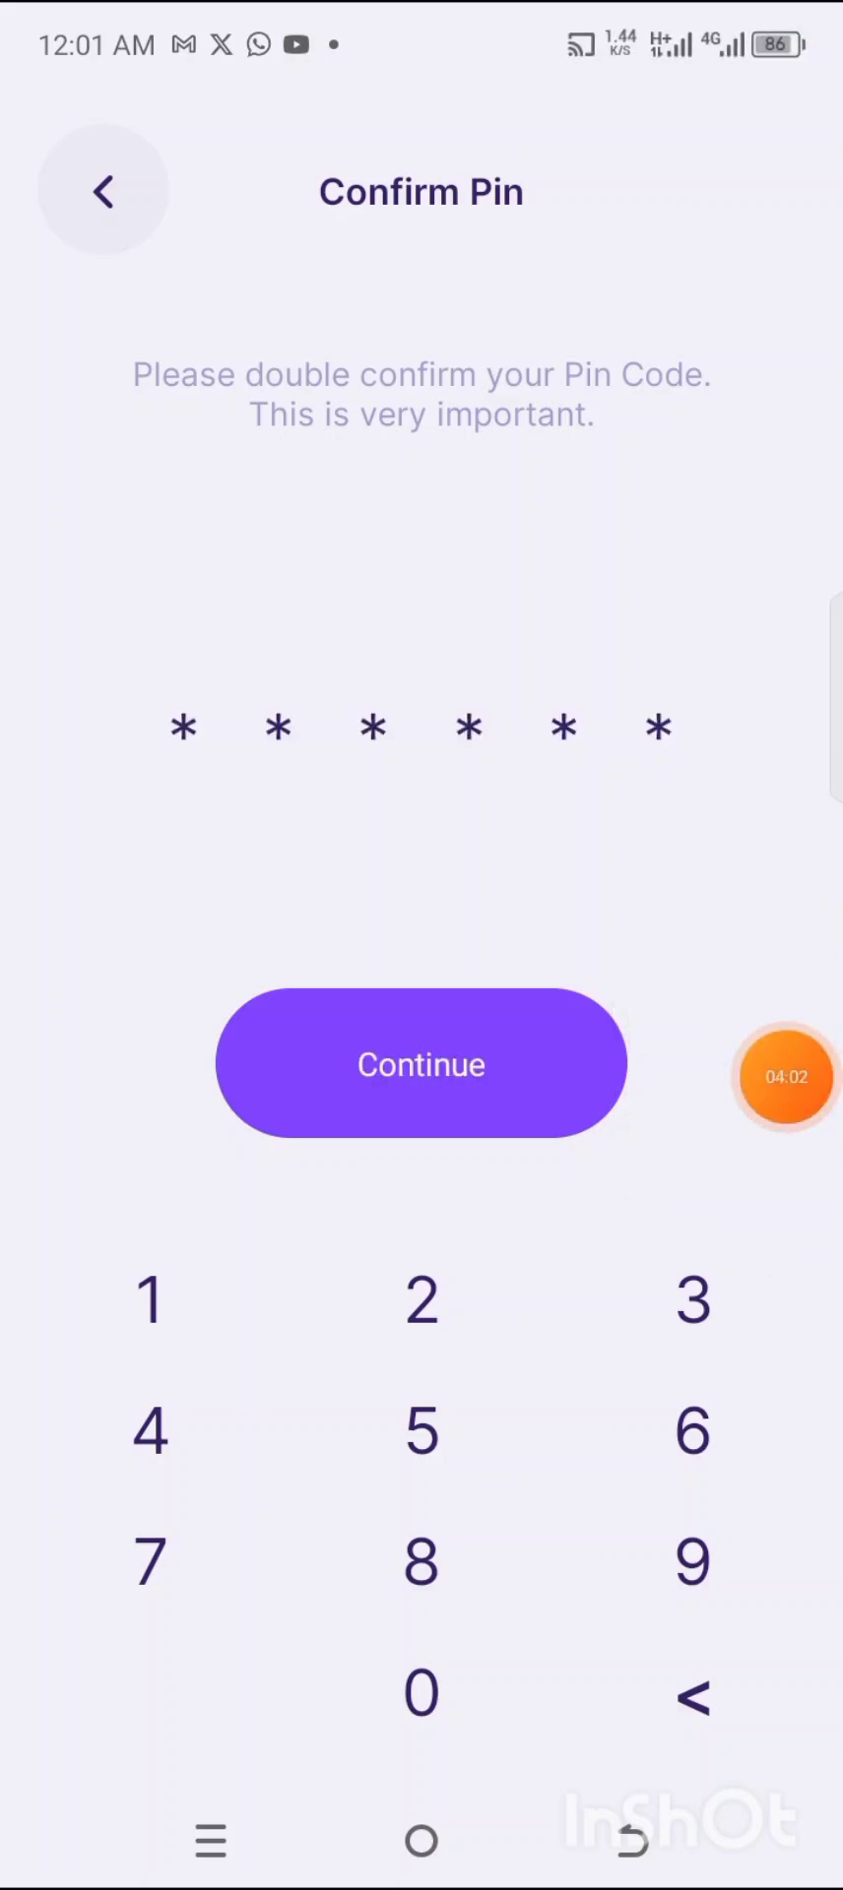
pyautogui.click(421, 1064)
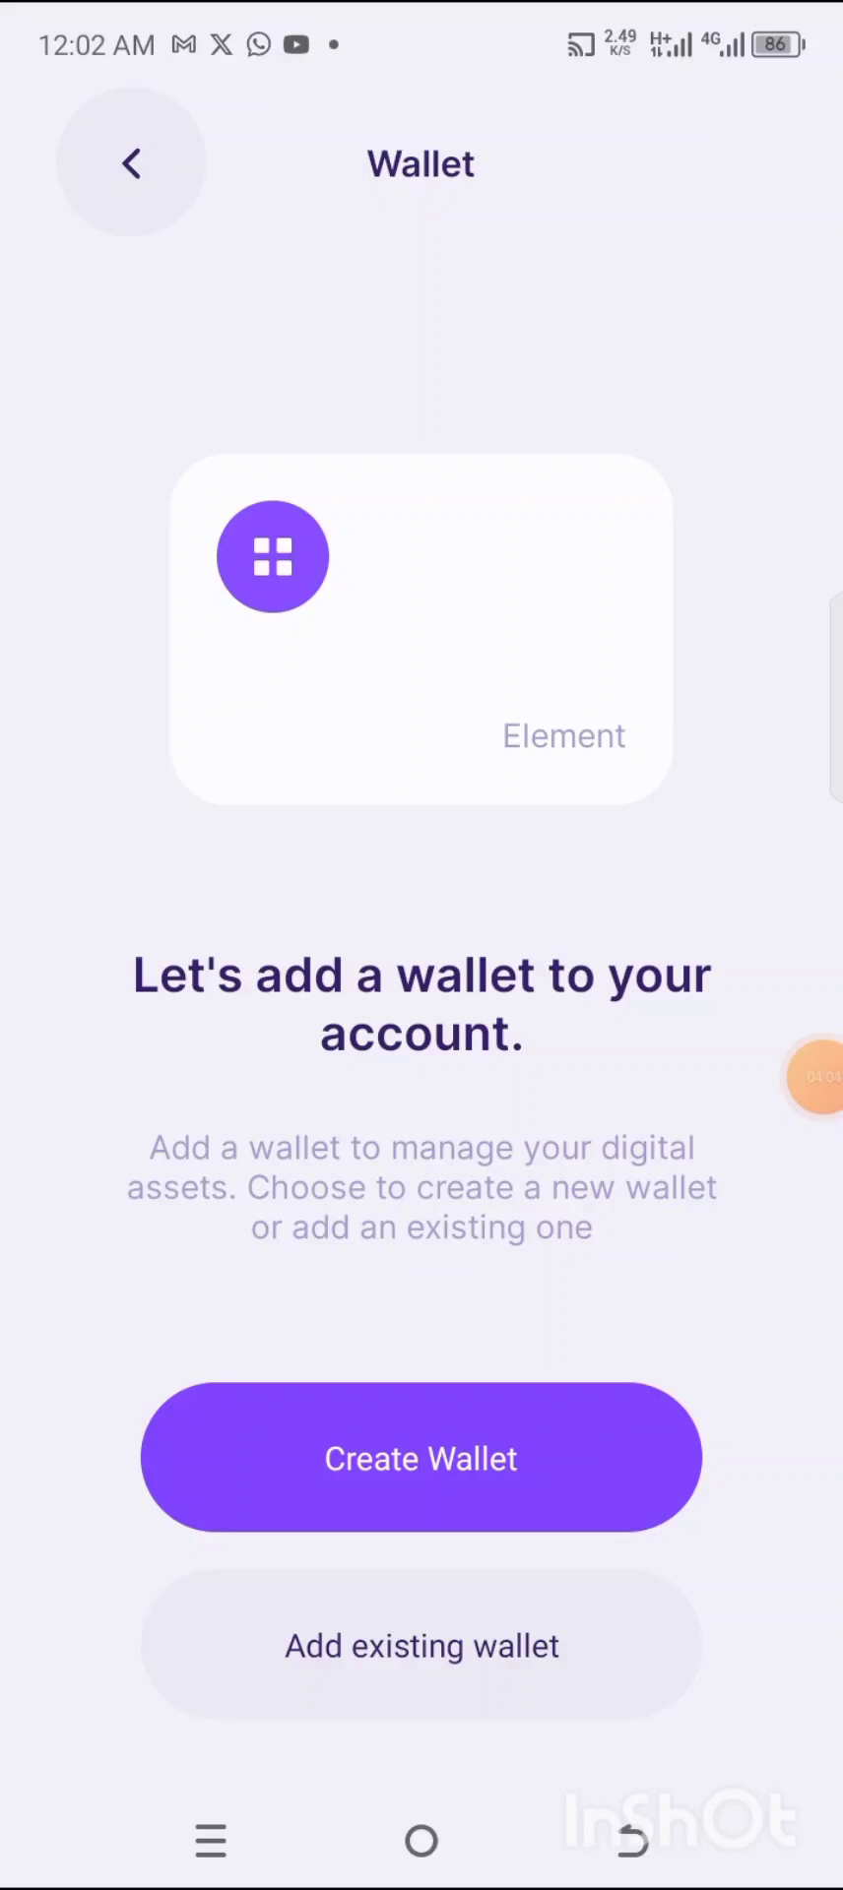
# - Mark the Wallet screen's options in red and choose Create Wallet
pyautogui.click(817, 1077)
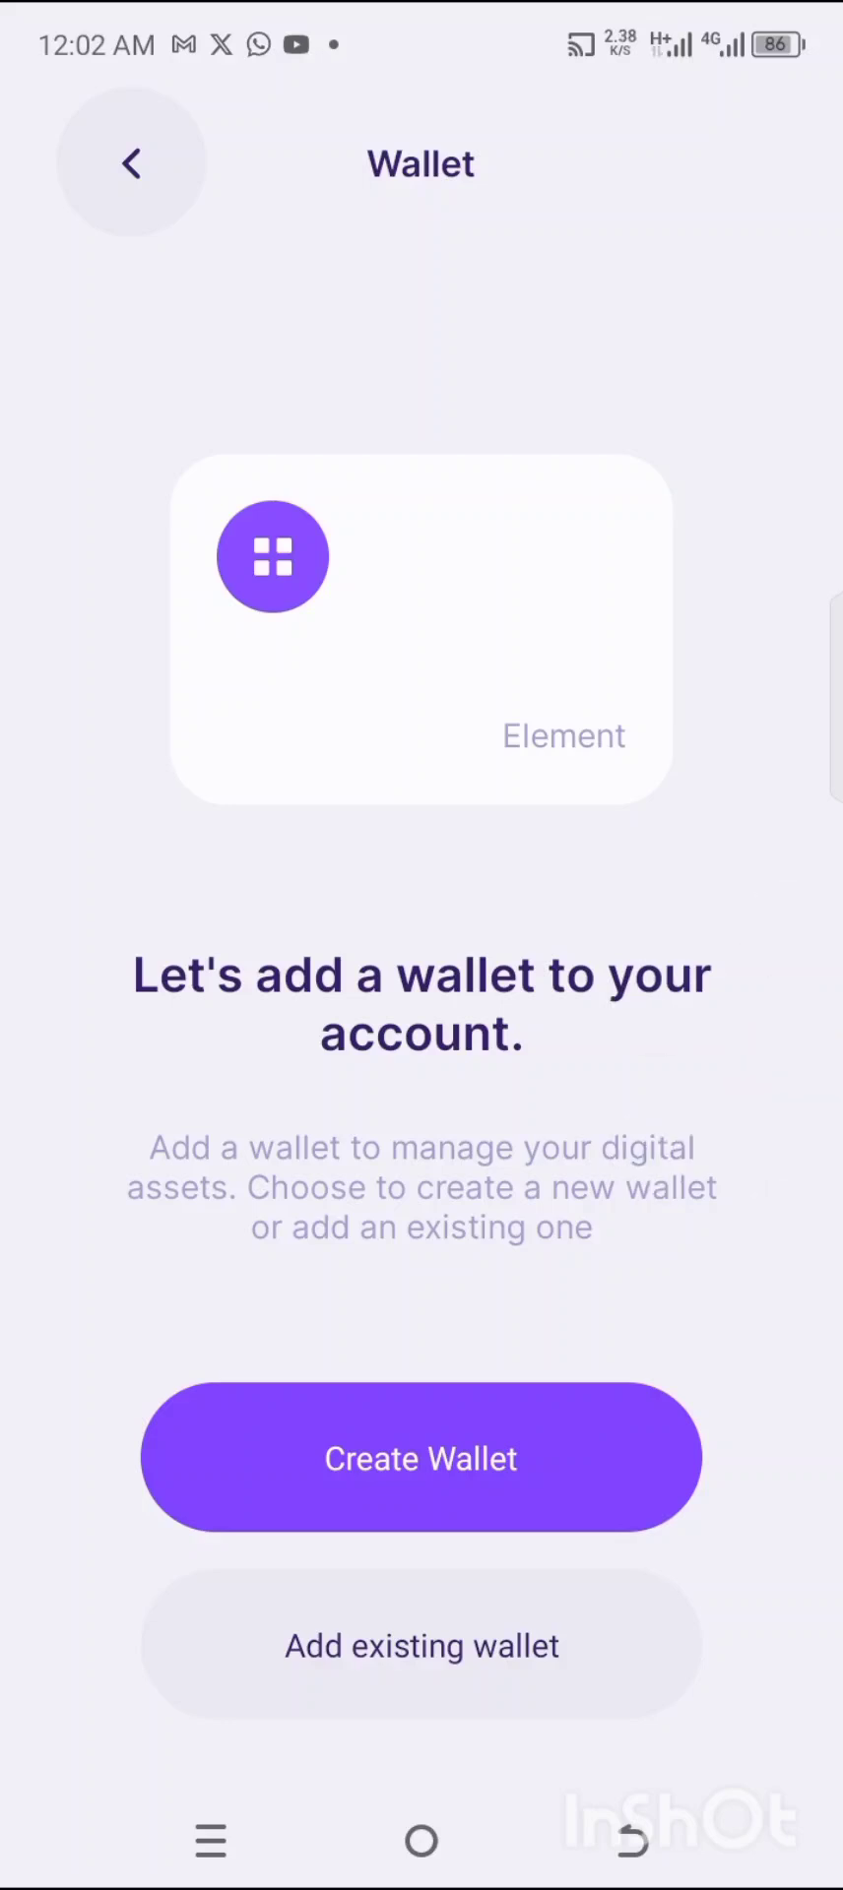
pyautogui.moveTo(797, 1483); pyautogui.dragTo(438, 980)
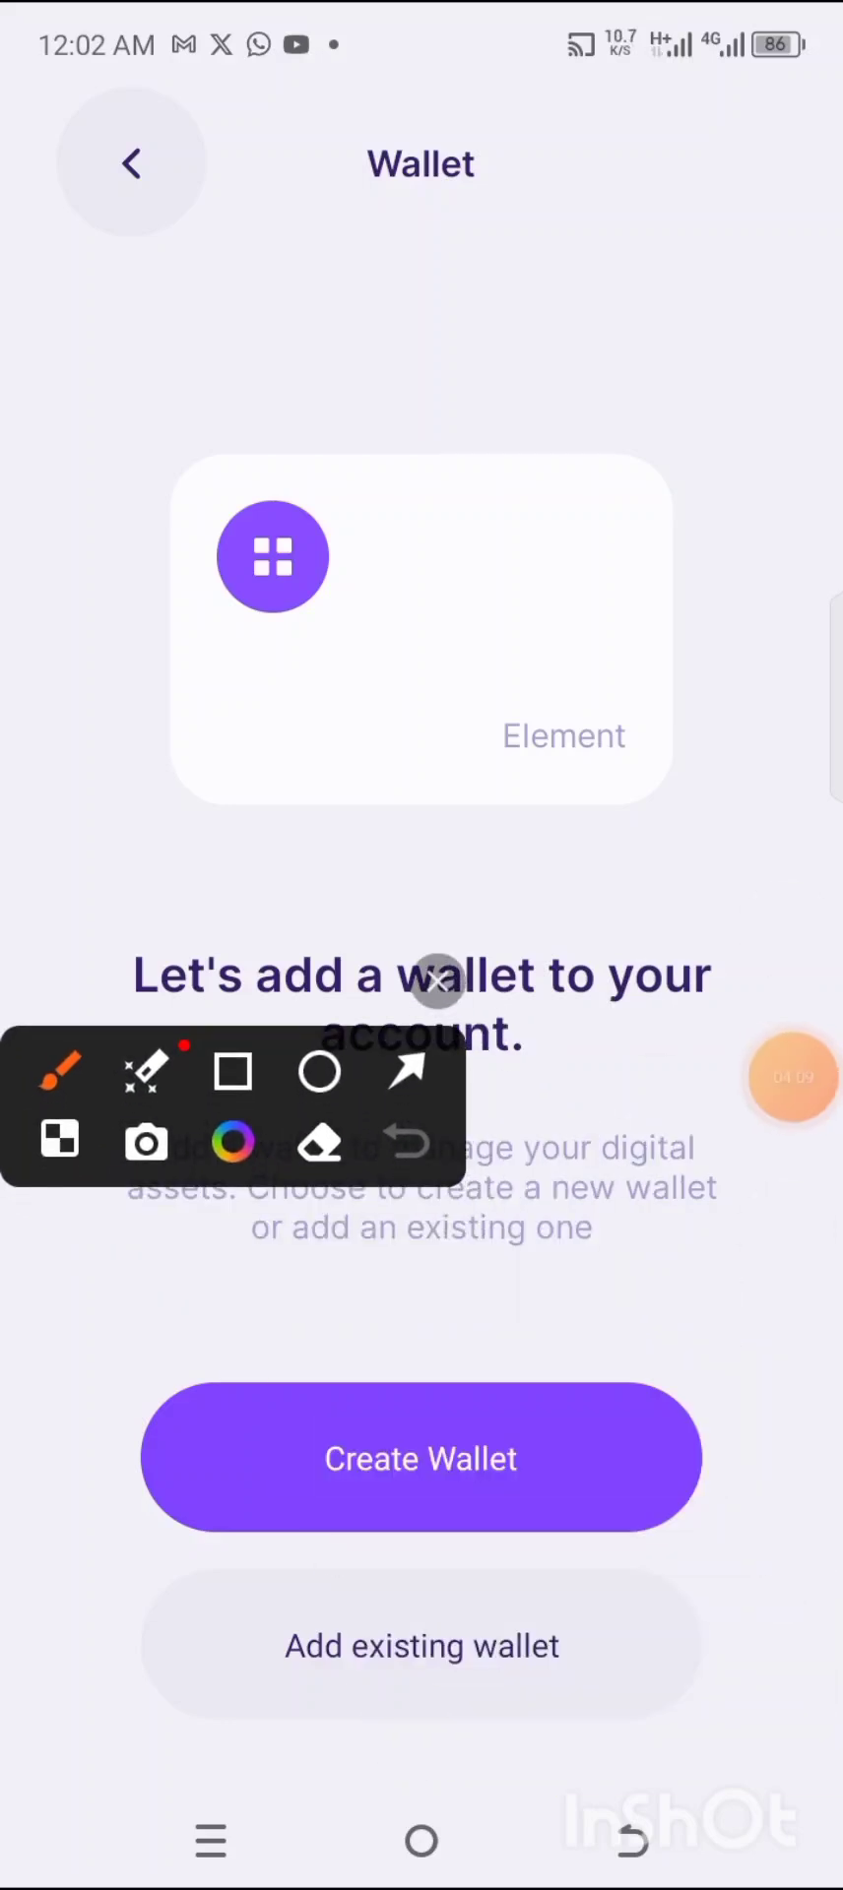
pyautogui.click(233, 1071)
pyautogui.moveTo(183, 1595)
pyautogui.mouseDown()
pyautogui.moveTo(592, 1687)
pyautogui.moveTo(695, 1699)
pyautogui.mouseUp()
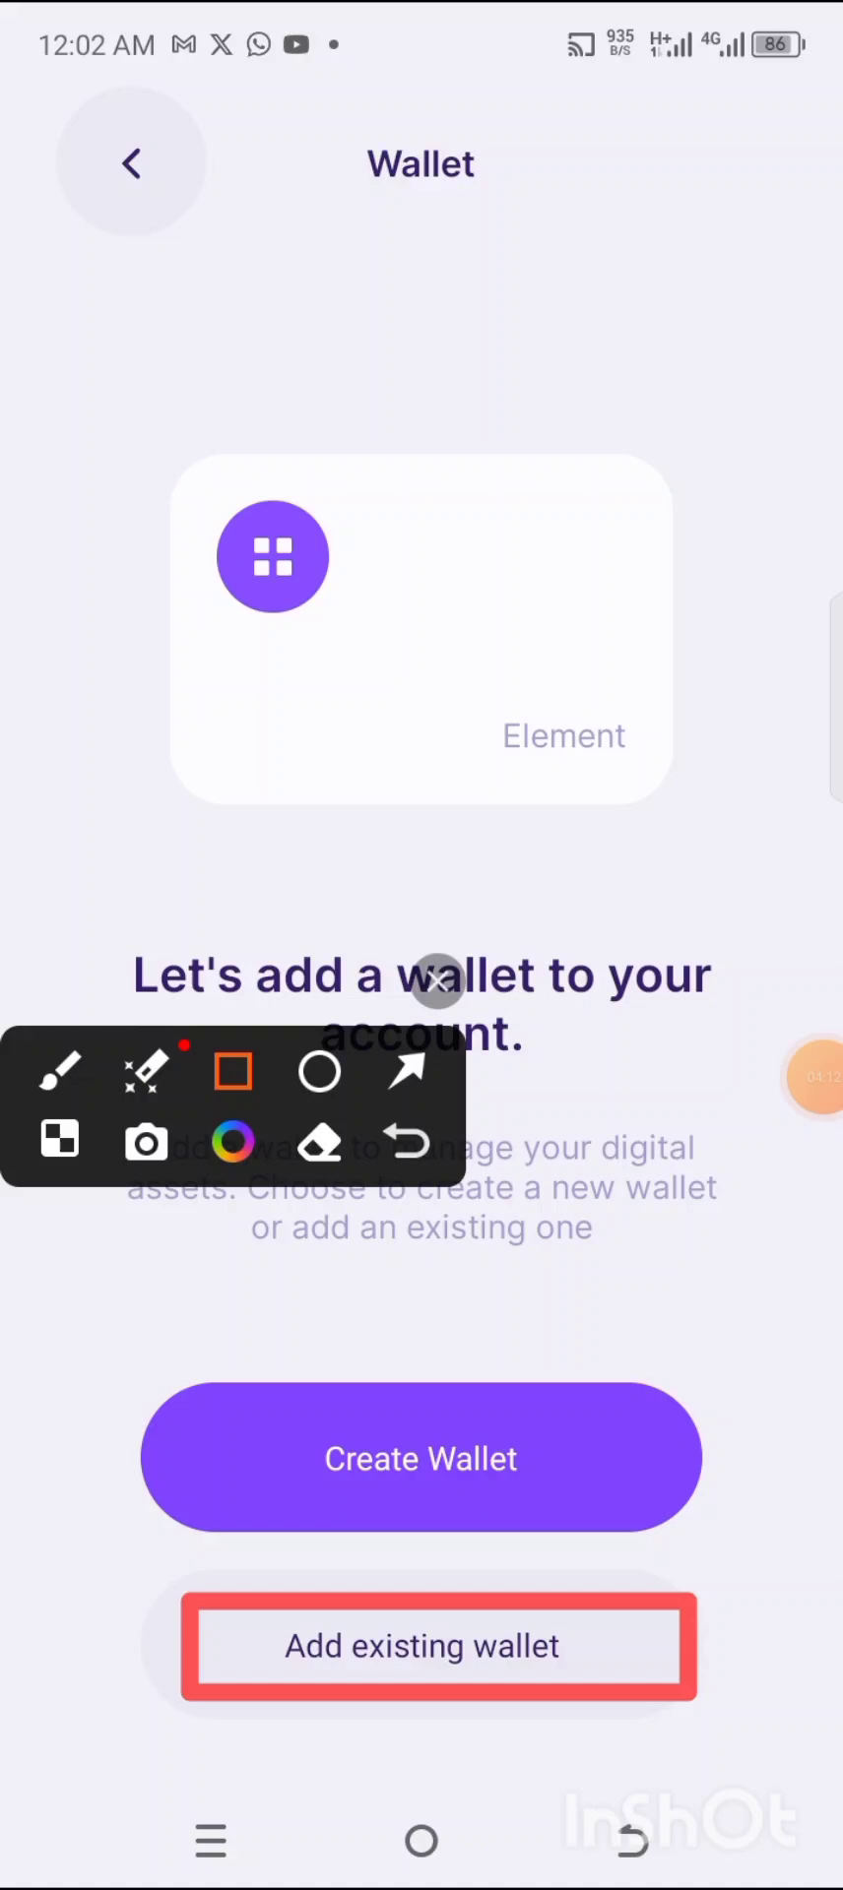
pyautogui.click(407, 1072)
pyautogui.moveTo(675, 995); pyautogui.dragTo(463, 1467)
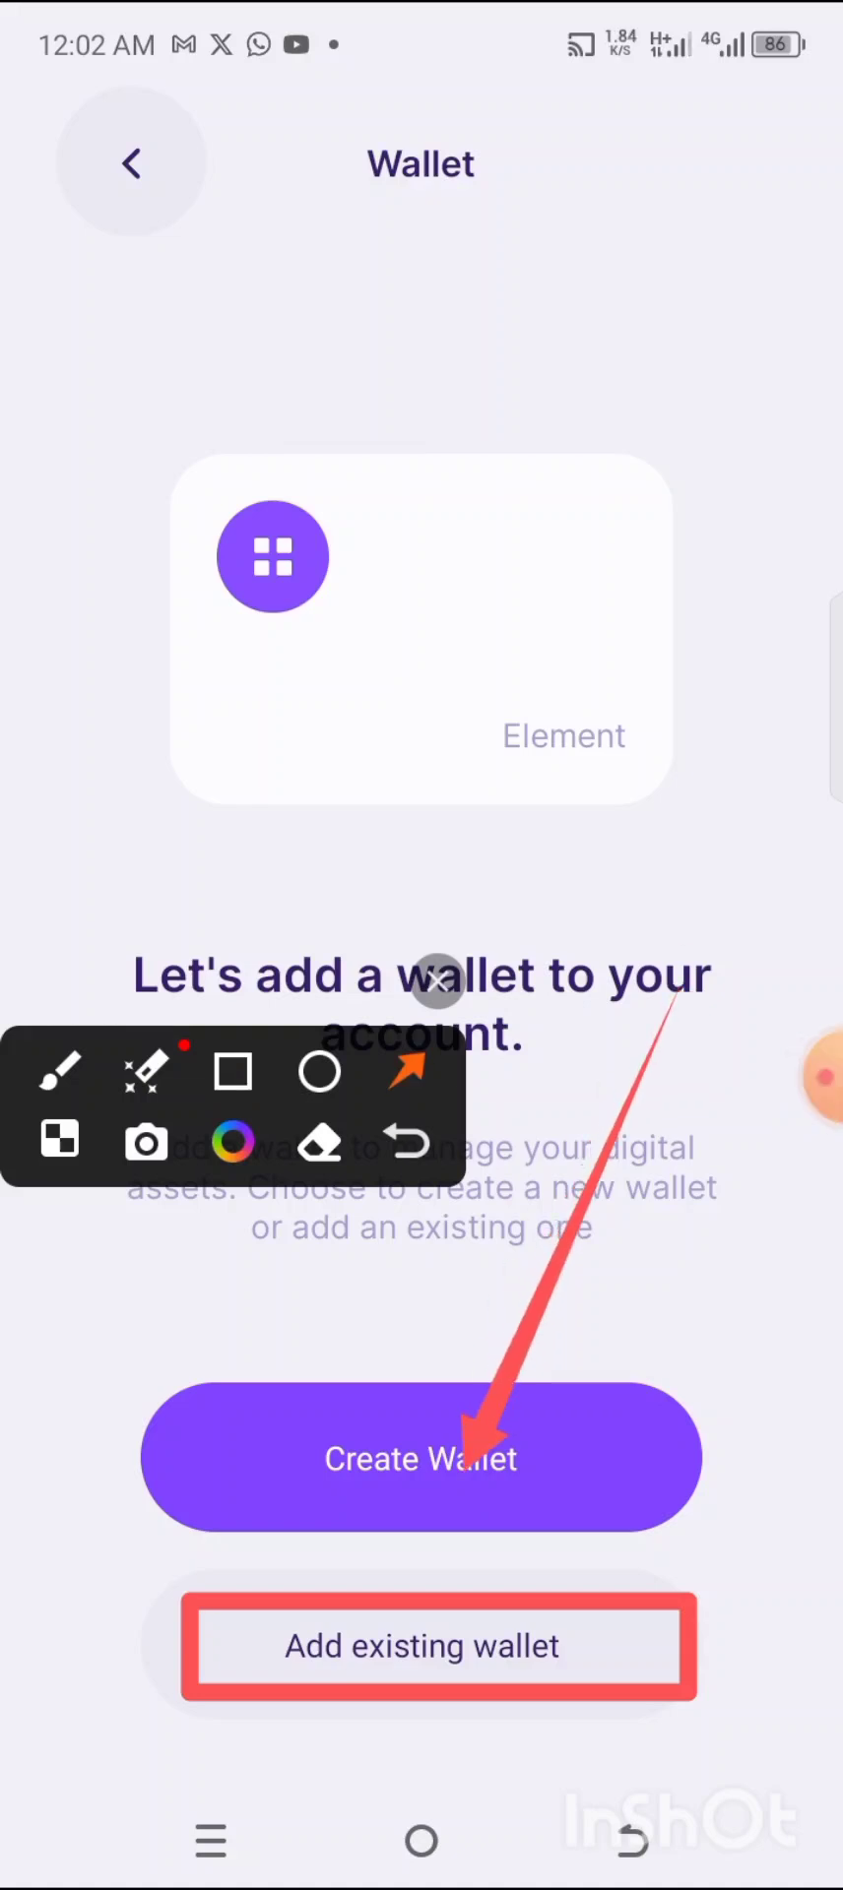
pyautogui.click(438, 981)
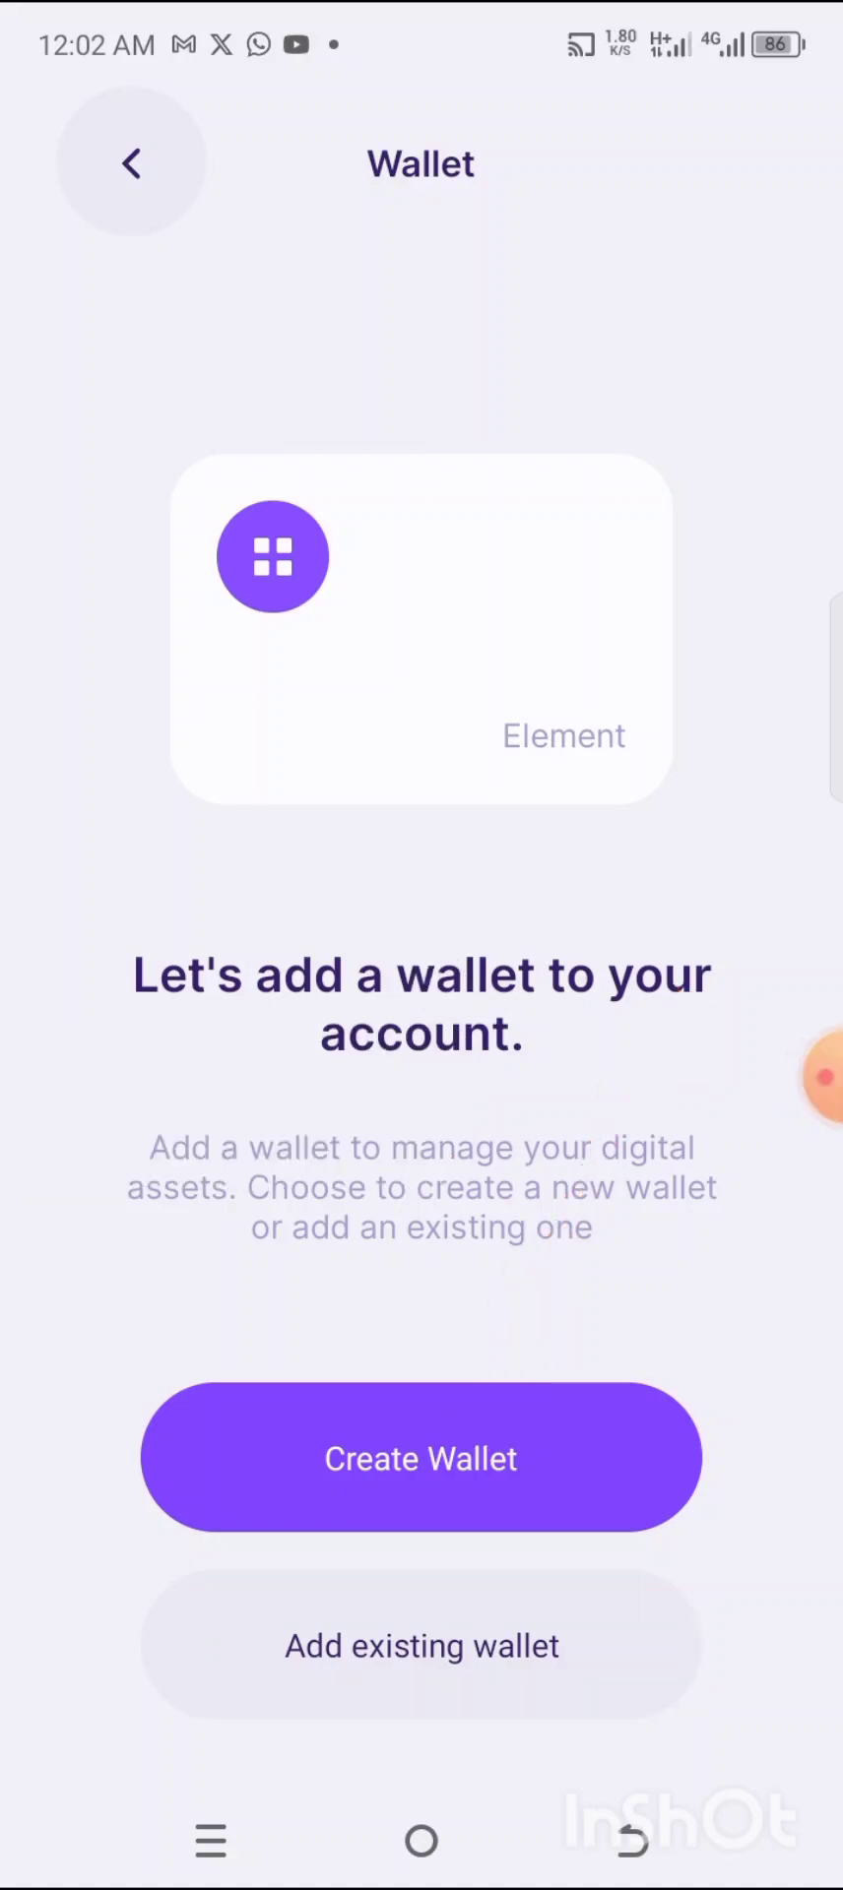
pyautogui.click(421, 1458)
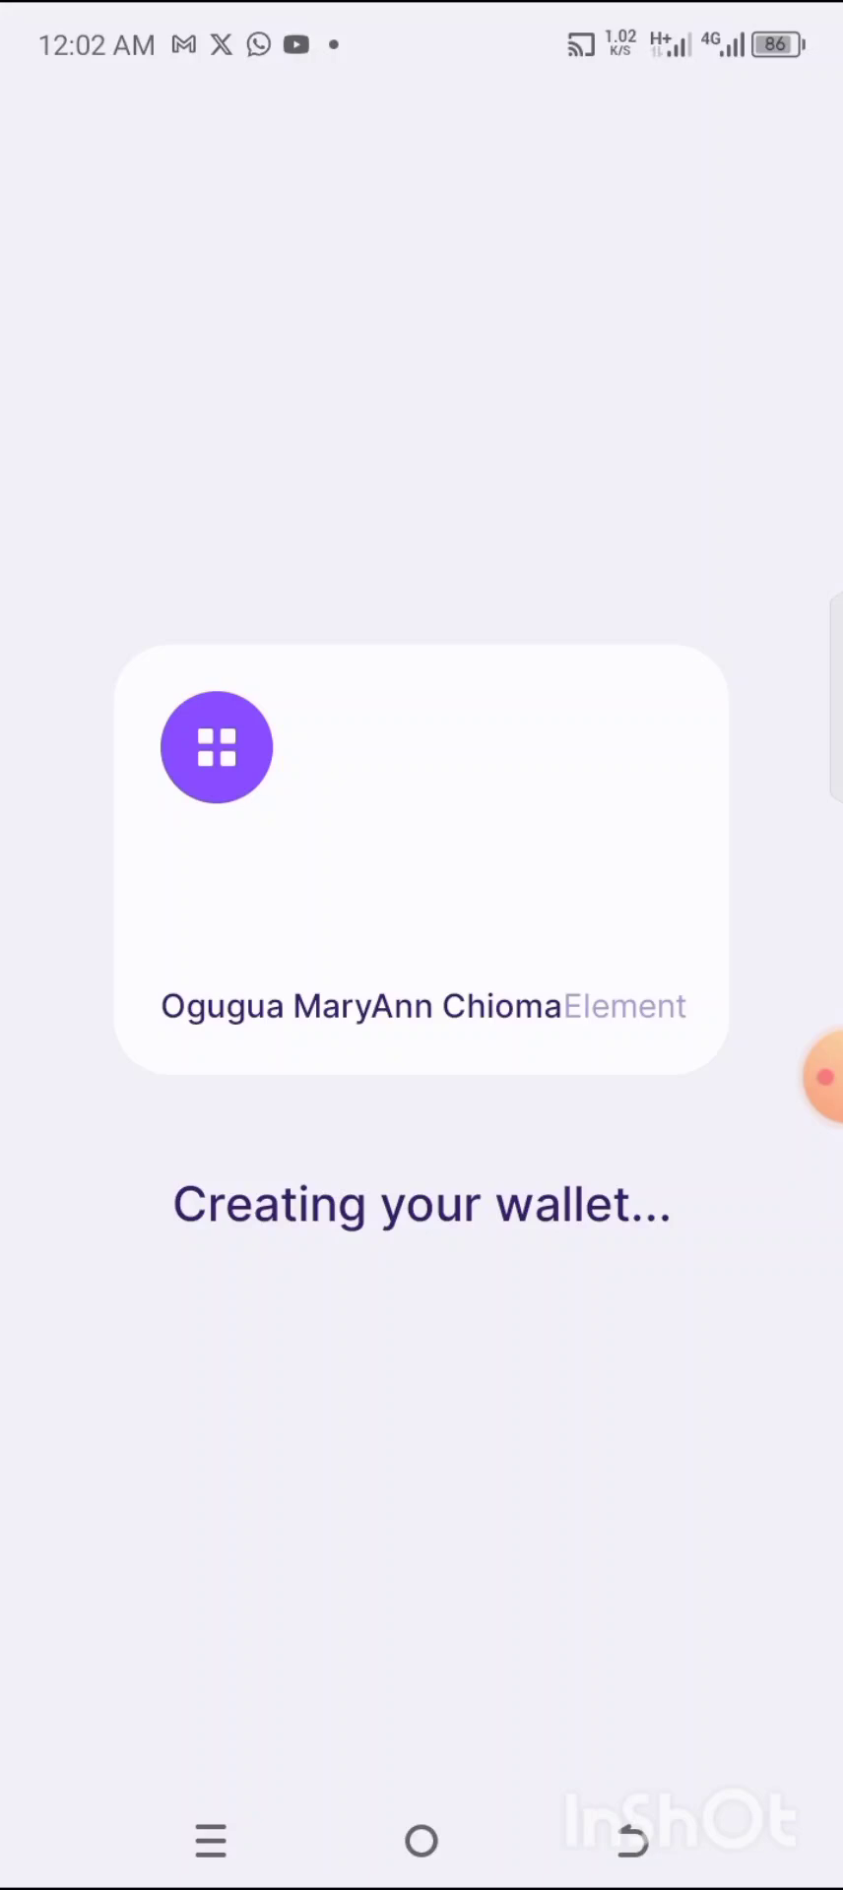
# - Annotate the screen while wallet creation finishes
pyautogui.click(823, 1077)
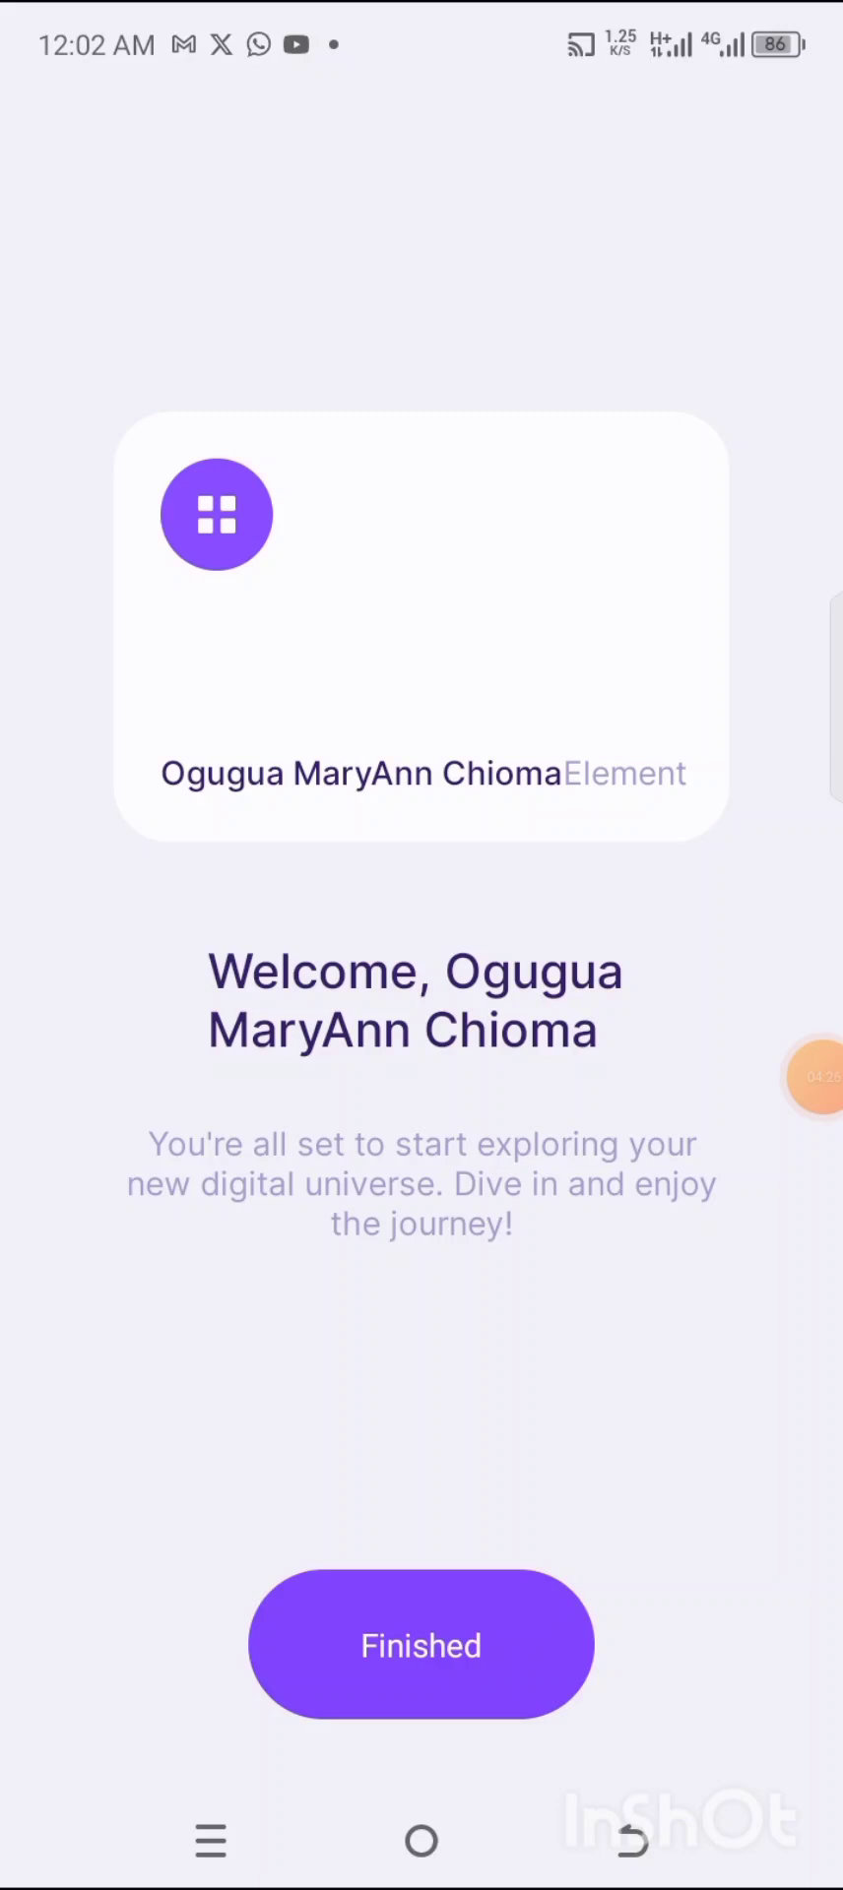
pyautogui.click(823, 1077)
pyautogui.click(657, 1009)
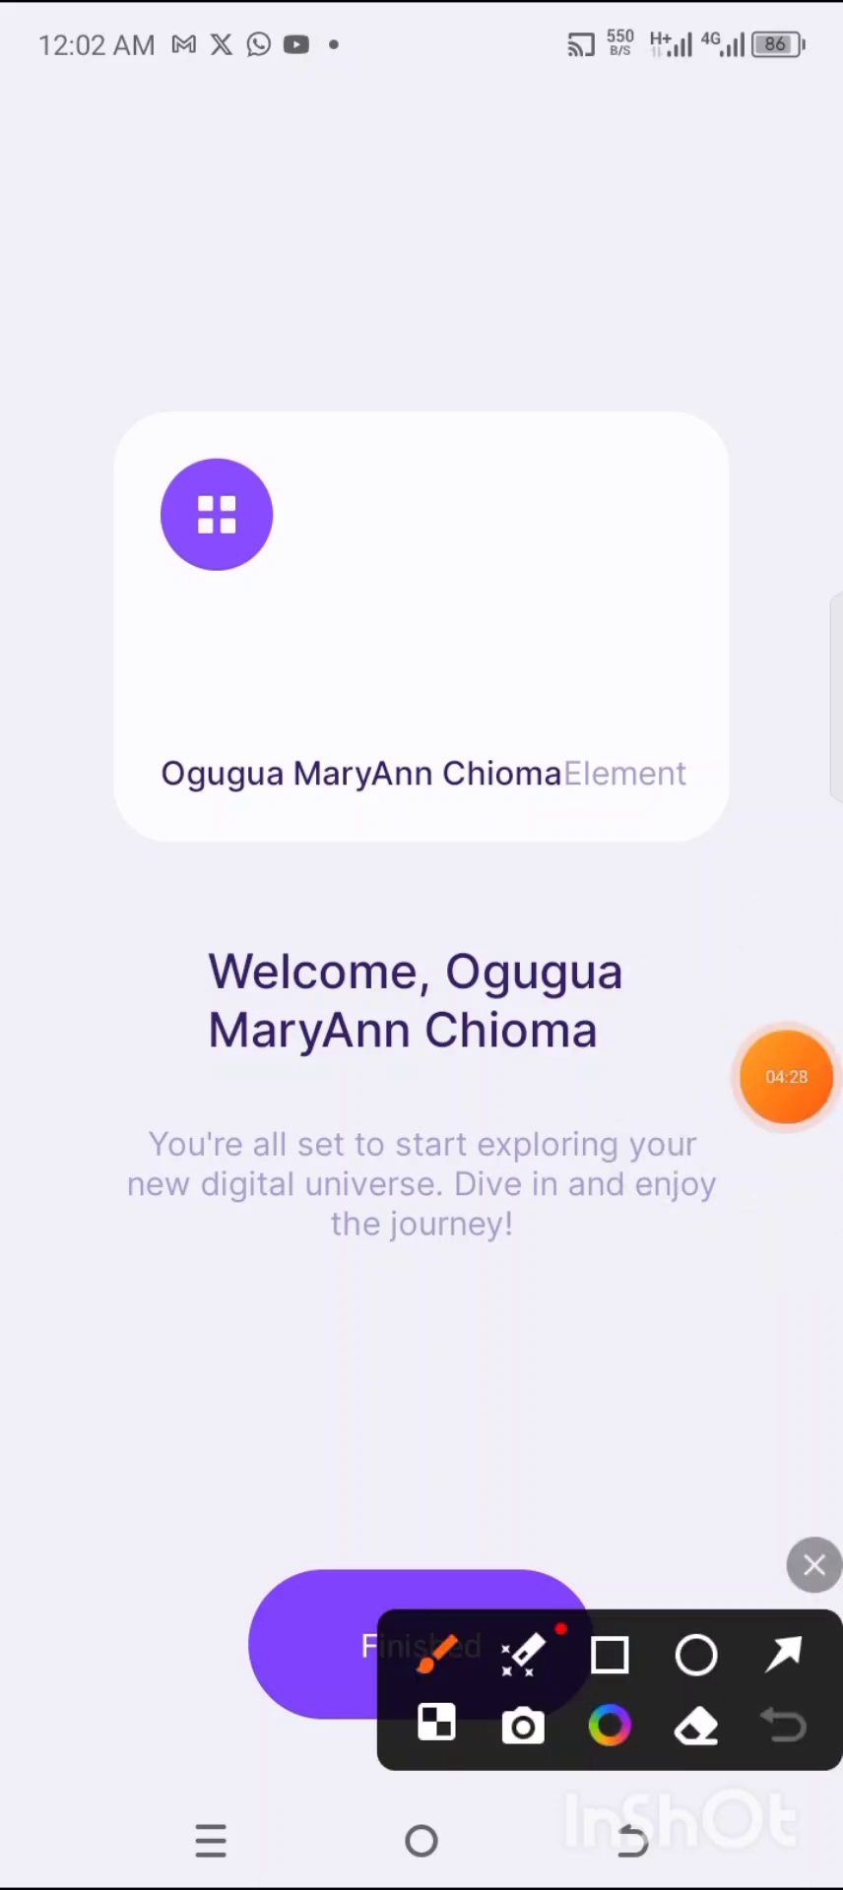
pyautogui.click(566, 1226)
pyautogui.moveTo(670, 1209); pyautogui.dragTo(497, 1587)
pyautogui.click(596, 1137)
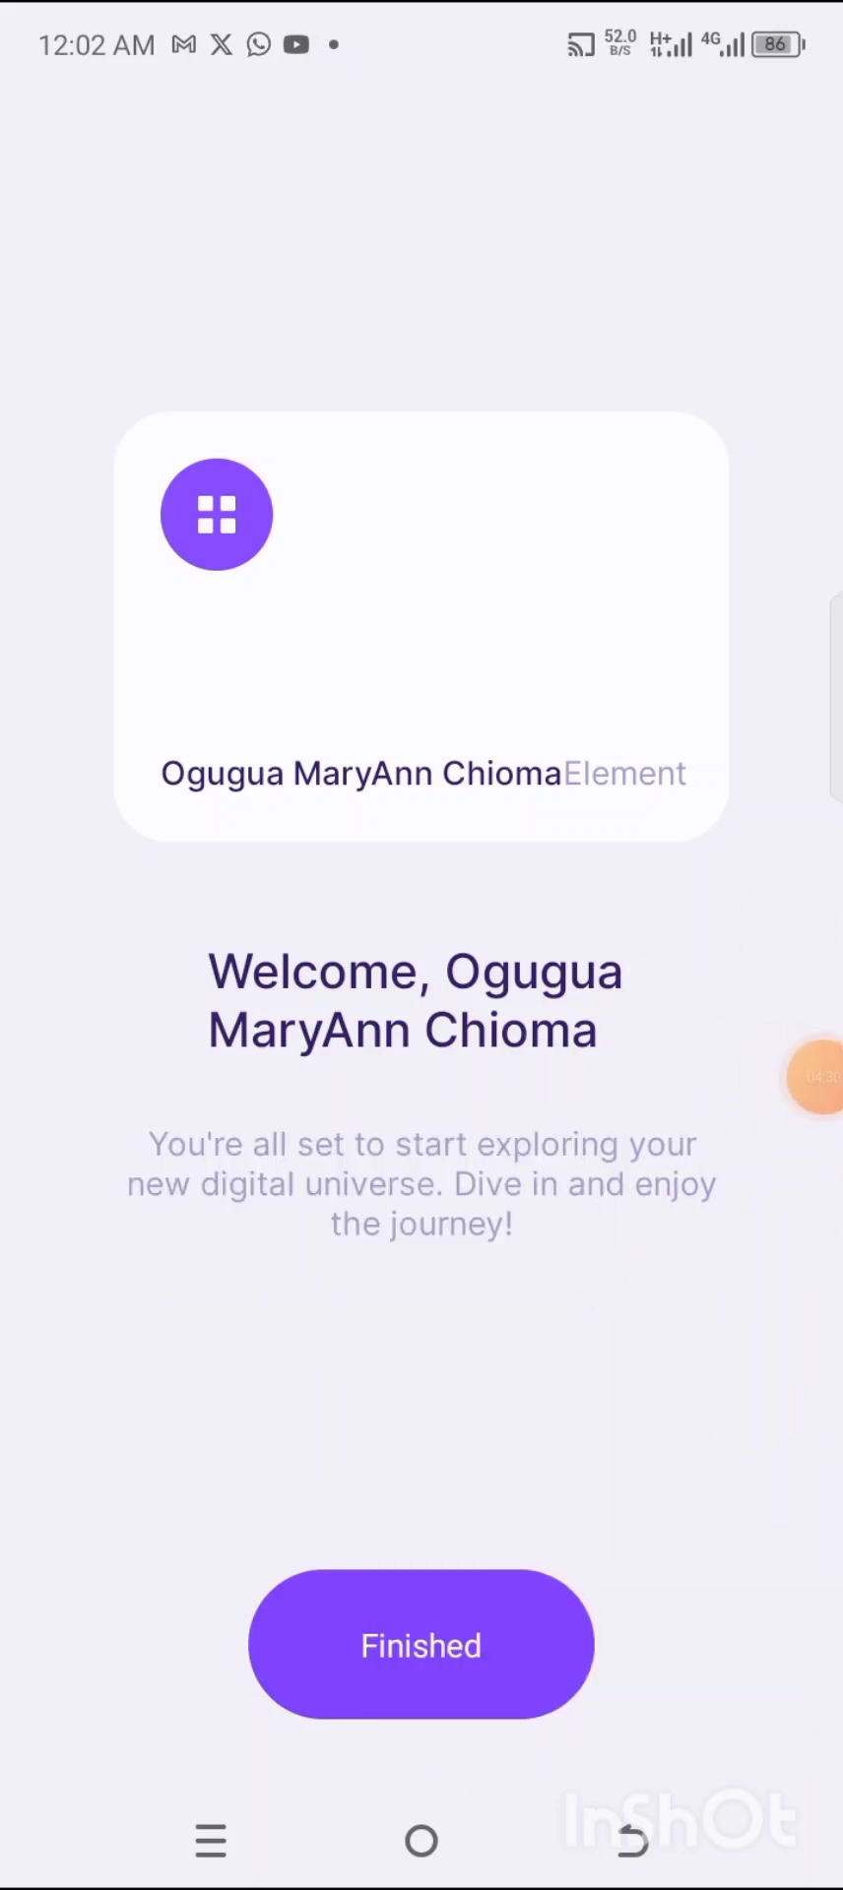
# - Enter the wallet home and box the Welcome to Element seed-phrase prompt in red
pyautogui.click(421, 1644)
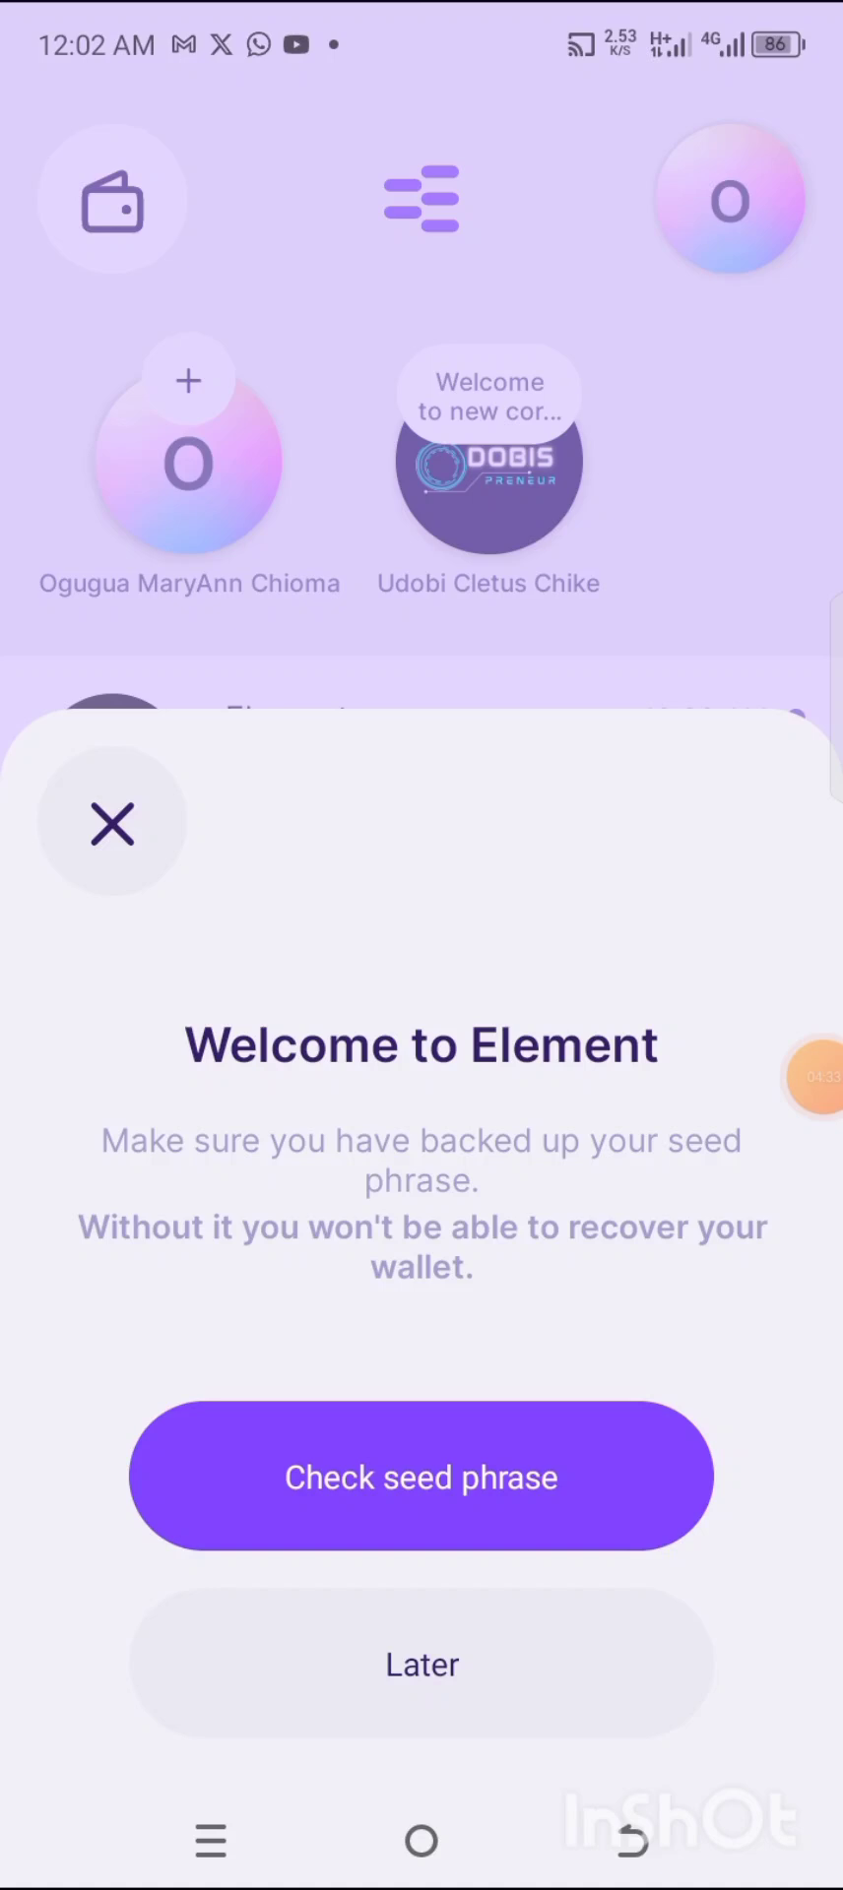
pyautogui.click(822, 1078)
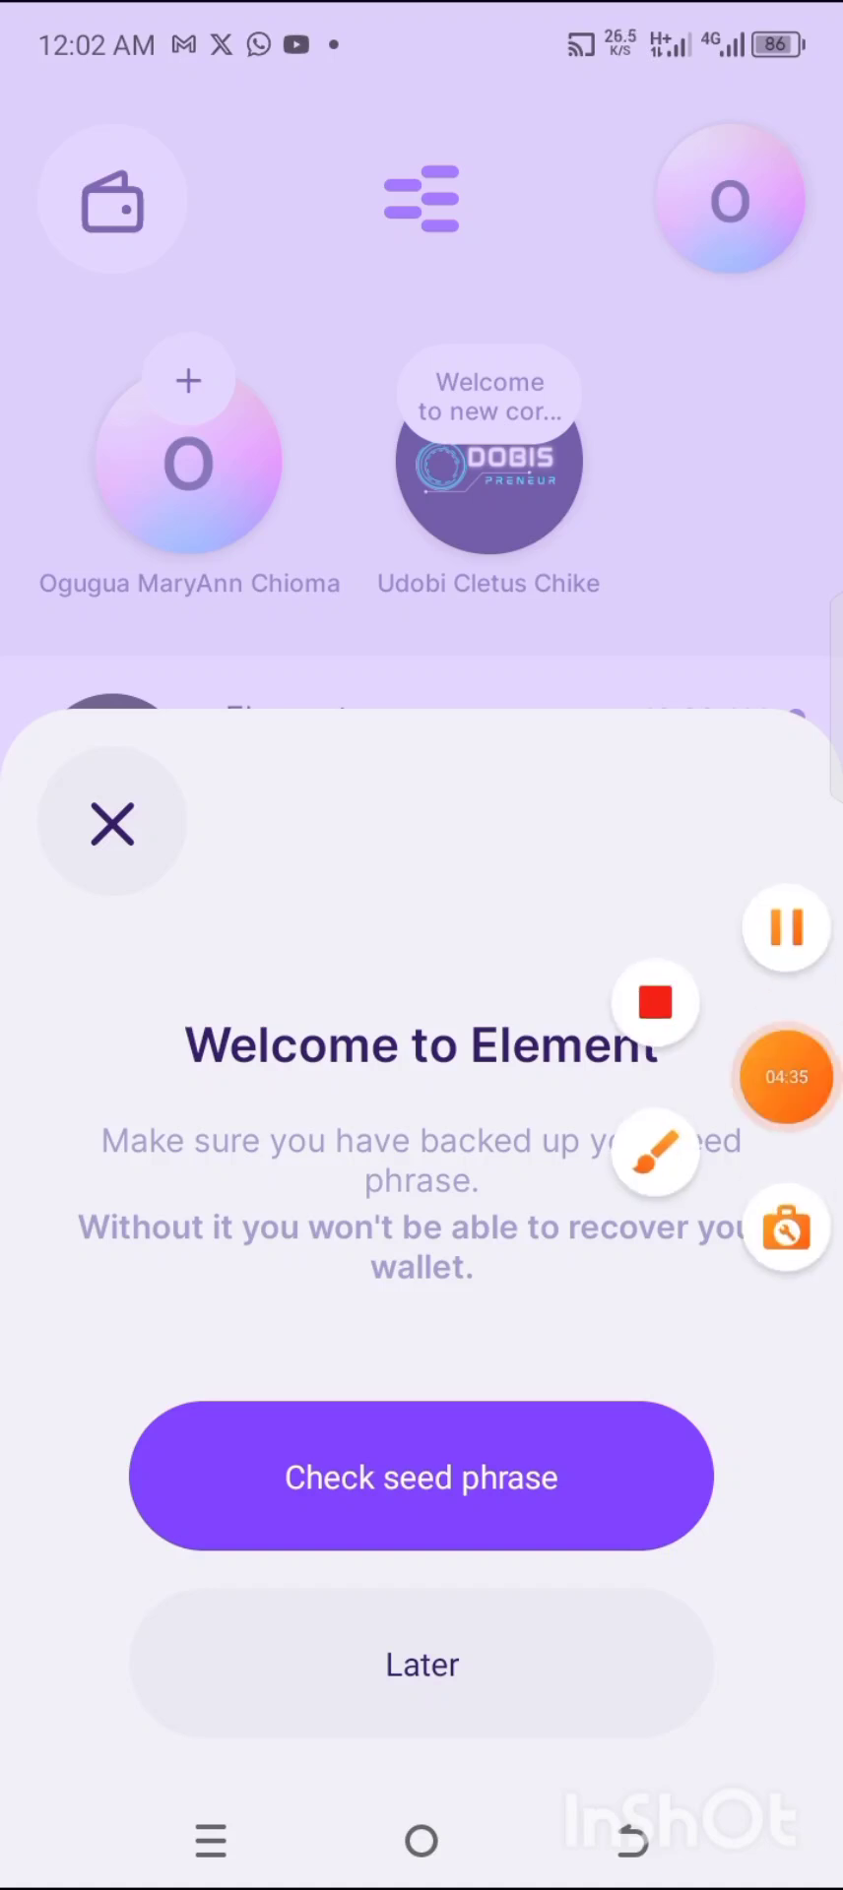
pyautogui.click(775, 1139)
pyautogui.click(610, 1655)
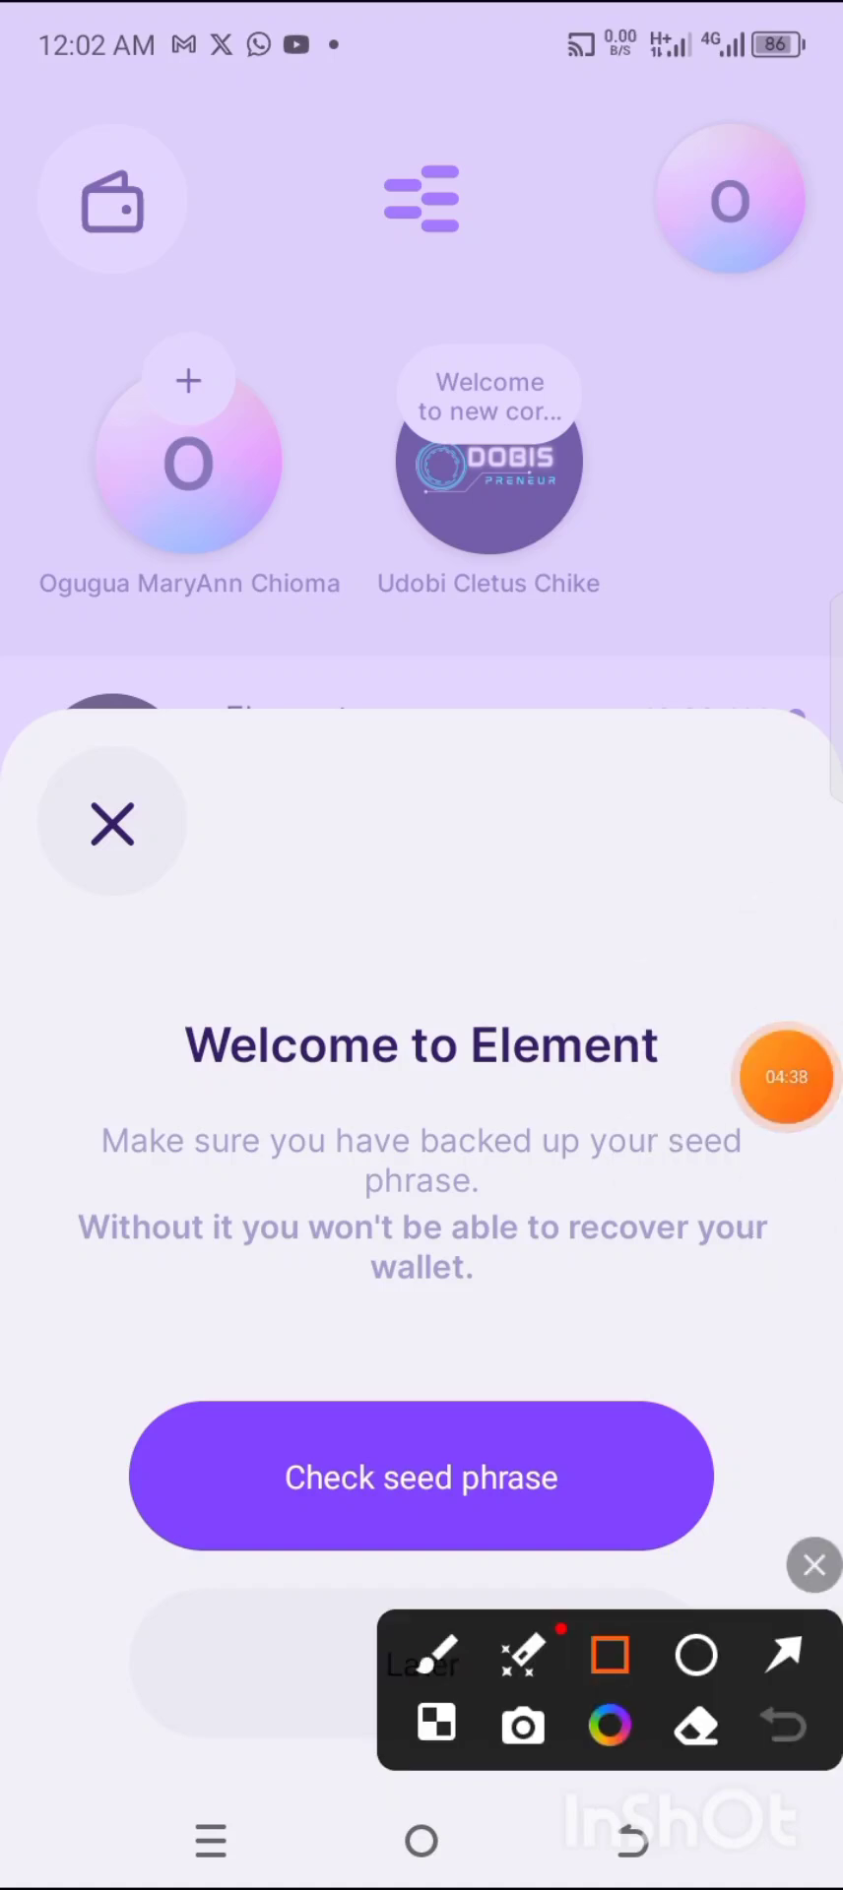
pyautogui.moveTo(169, 1389)
pyautogui.mouseDown()
pyautogui.moveTo(441, 1431)
pyautogui.moveTo(716, 1550)
pyautogui.moveTo(728, 1571)
pyautogui.moveTo(692, 1580)
pyautogui.moveTo(684, 1563)
pyautogui.mouseUp()
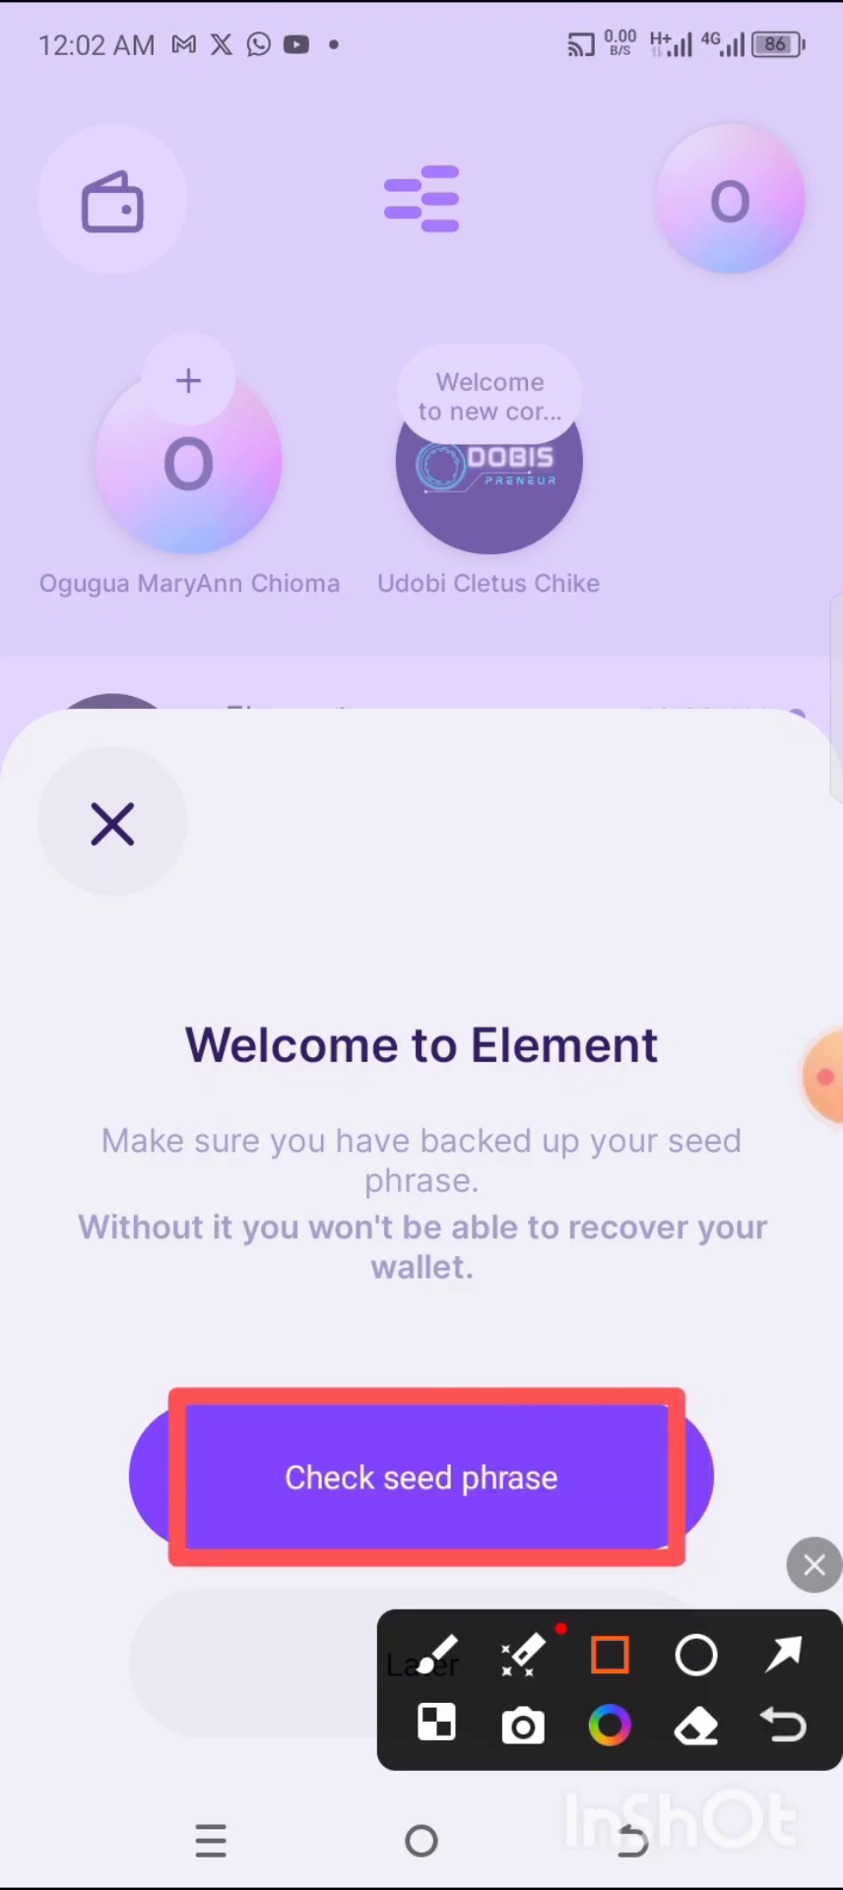
pyautogui.moveTo(610, 1689); pyautogui.dragTo(610, 687)
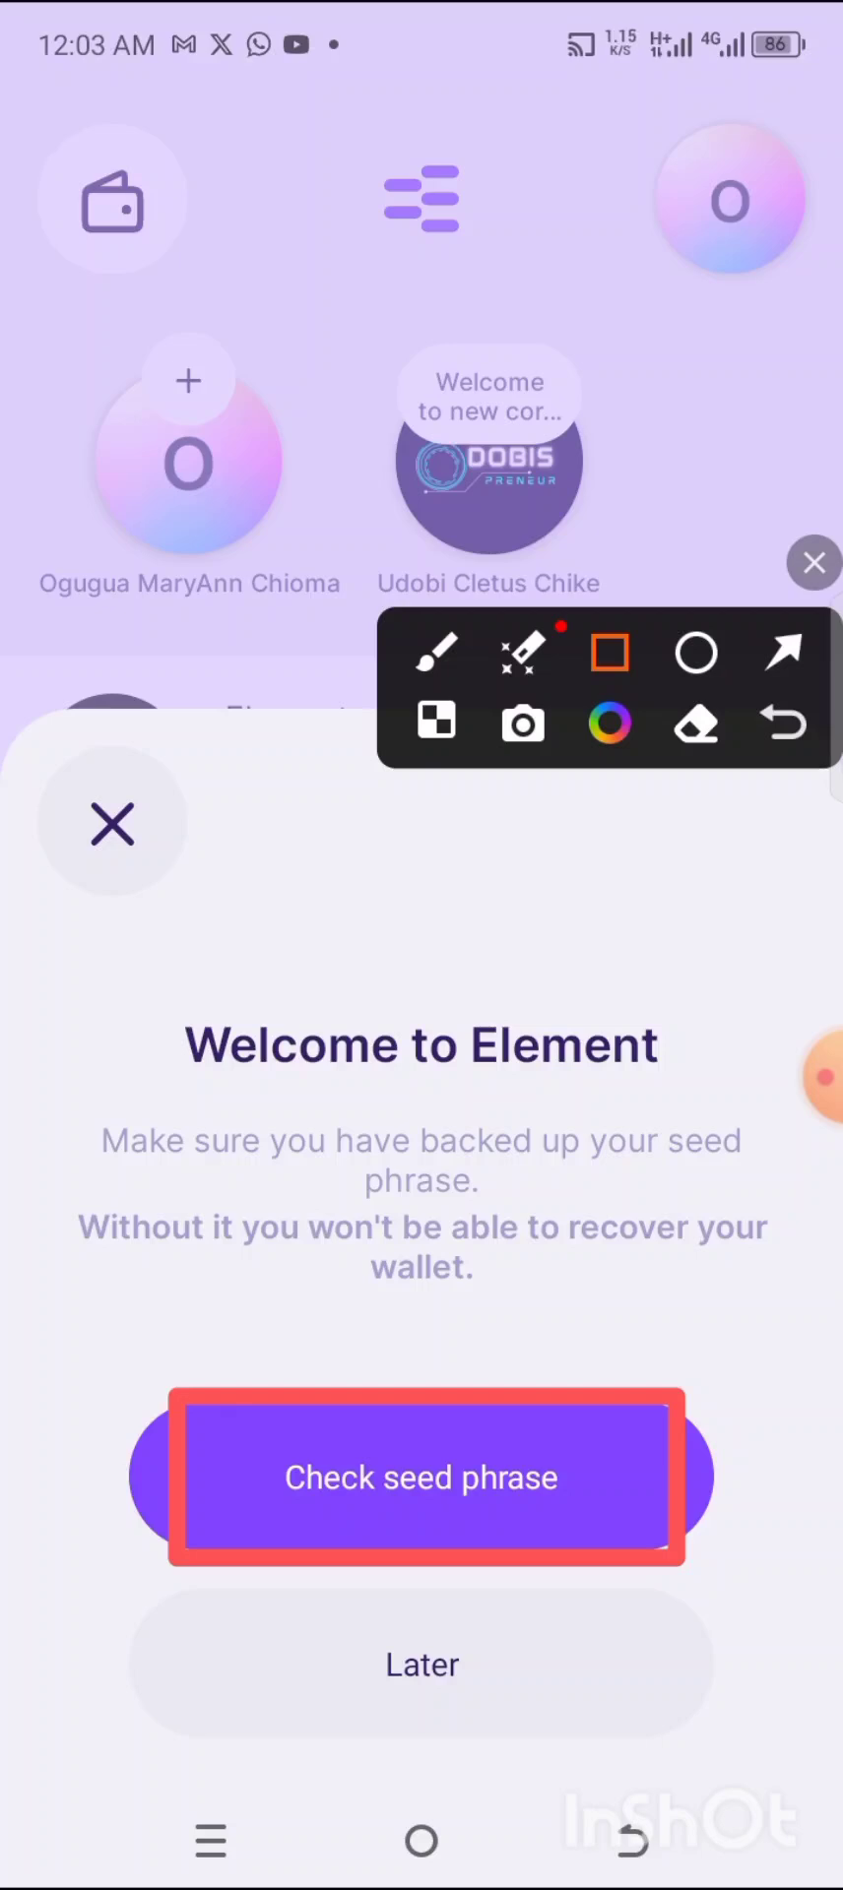
pyautogui.click(813, 562)
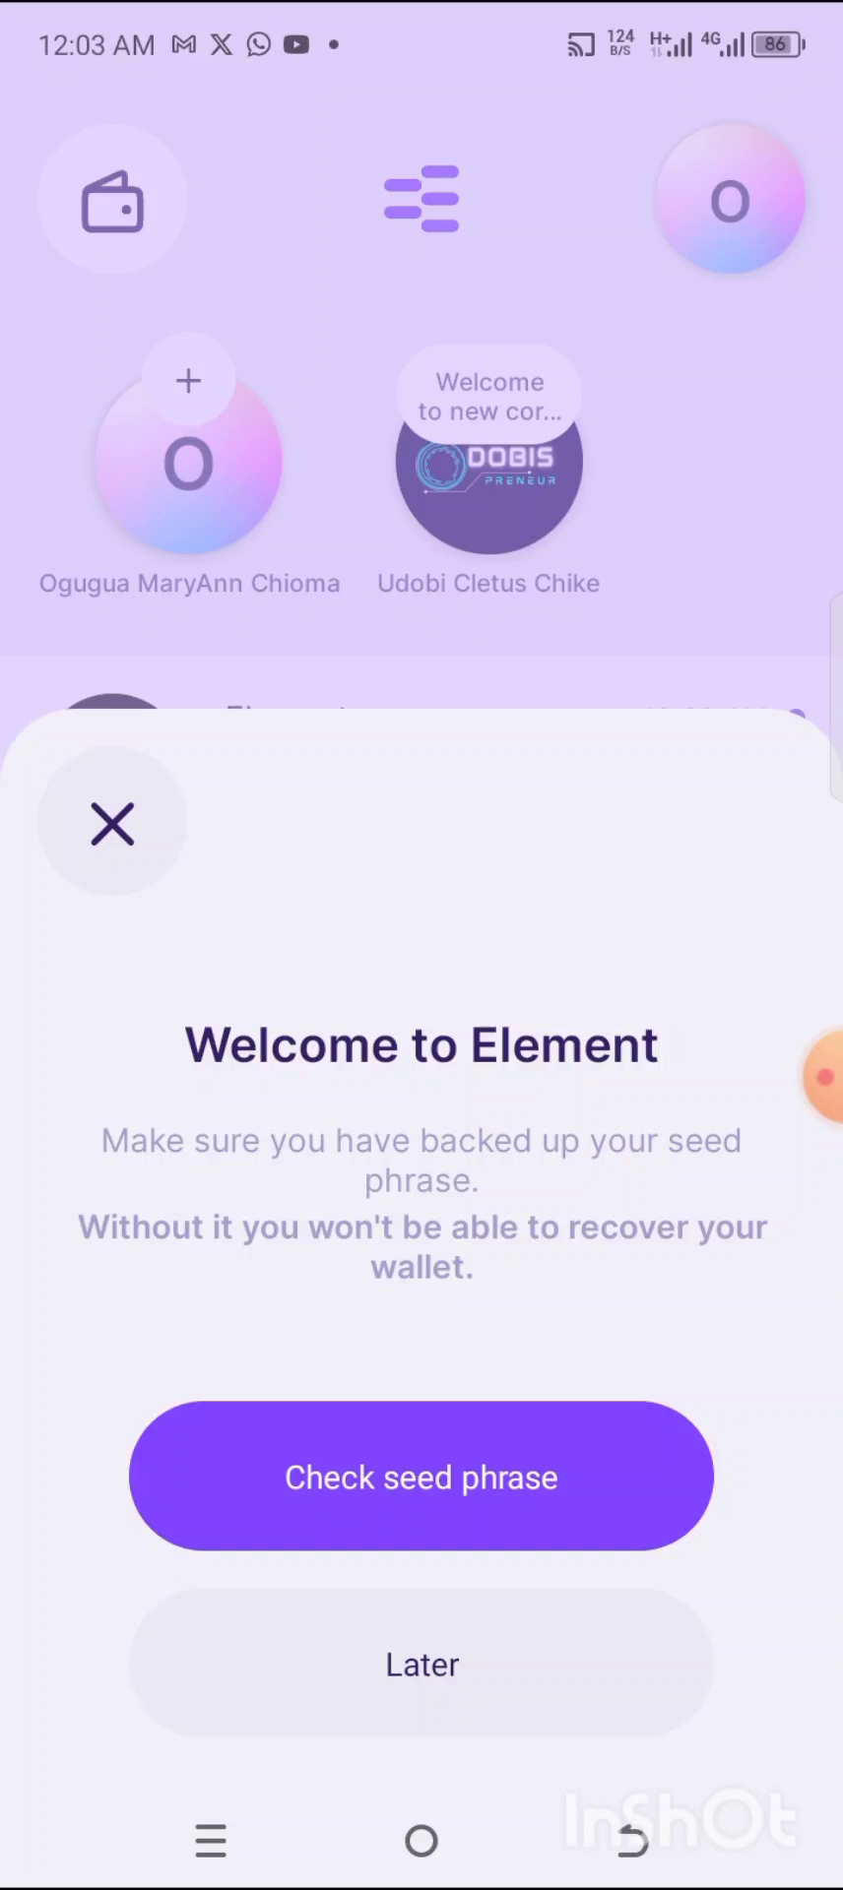
pyautogui.click(823, 1078)
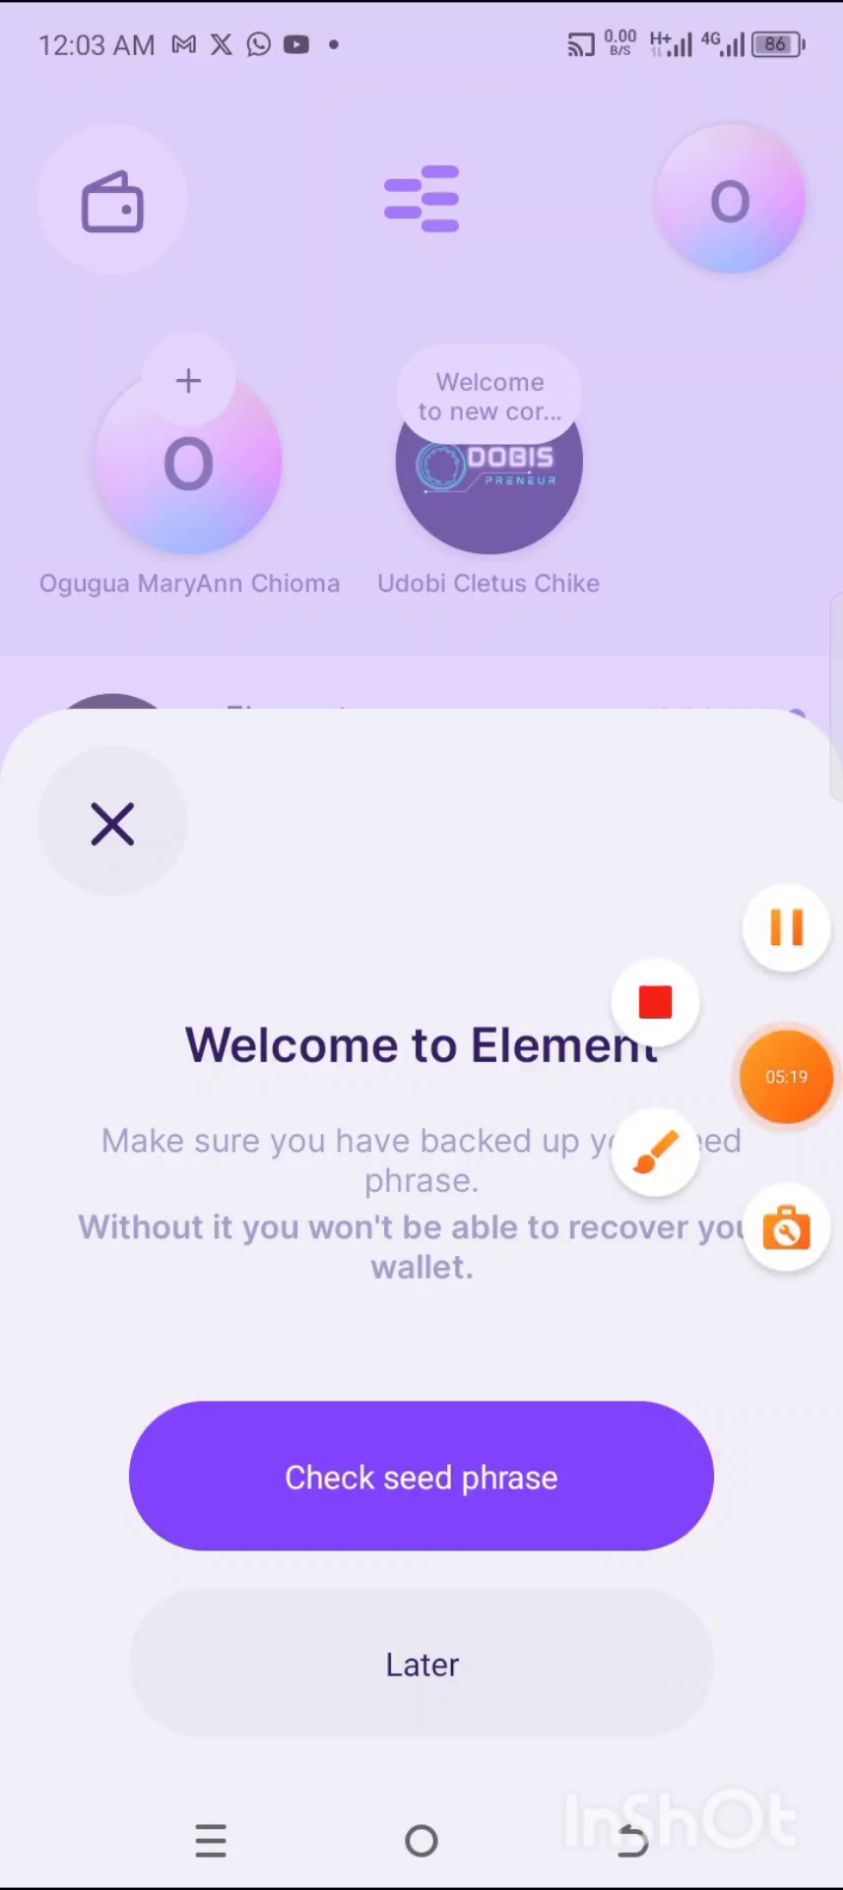
# - Point an arrow at Export seed phrase in Security, then back out of the PIN keypad
pyautogui.click(817, 1077)
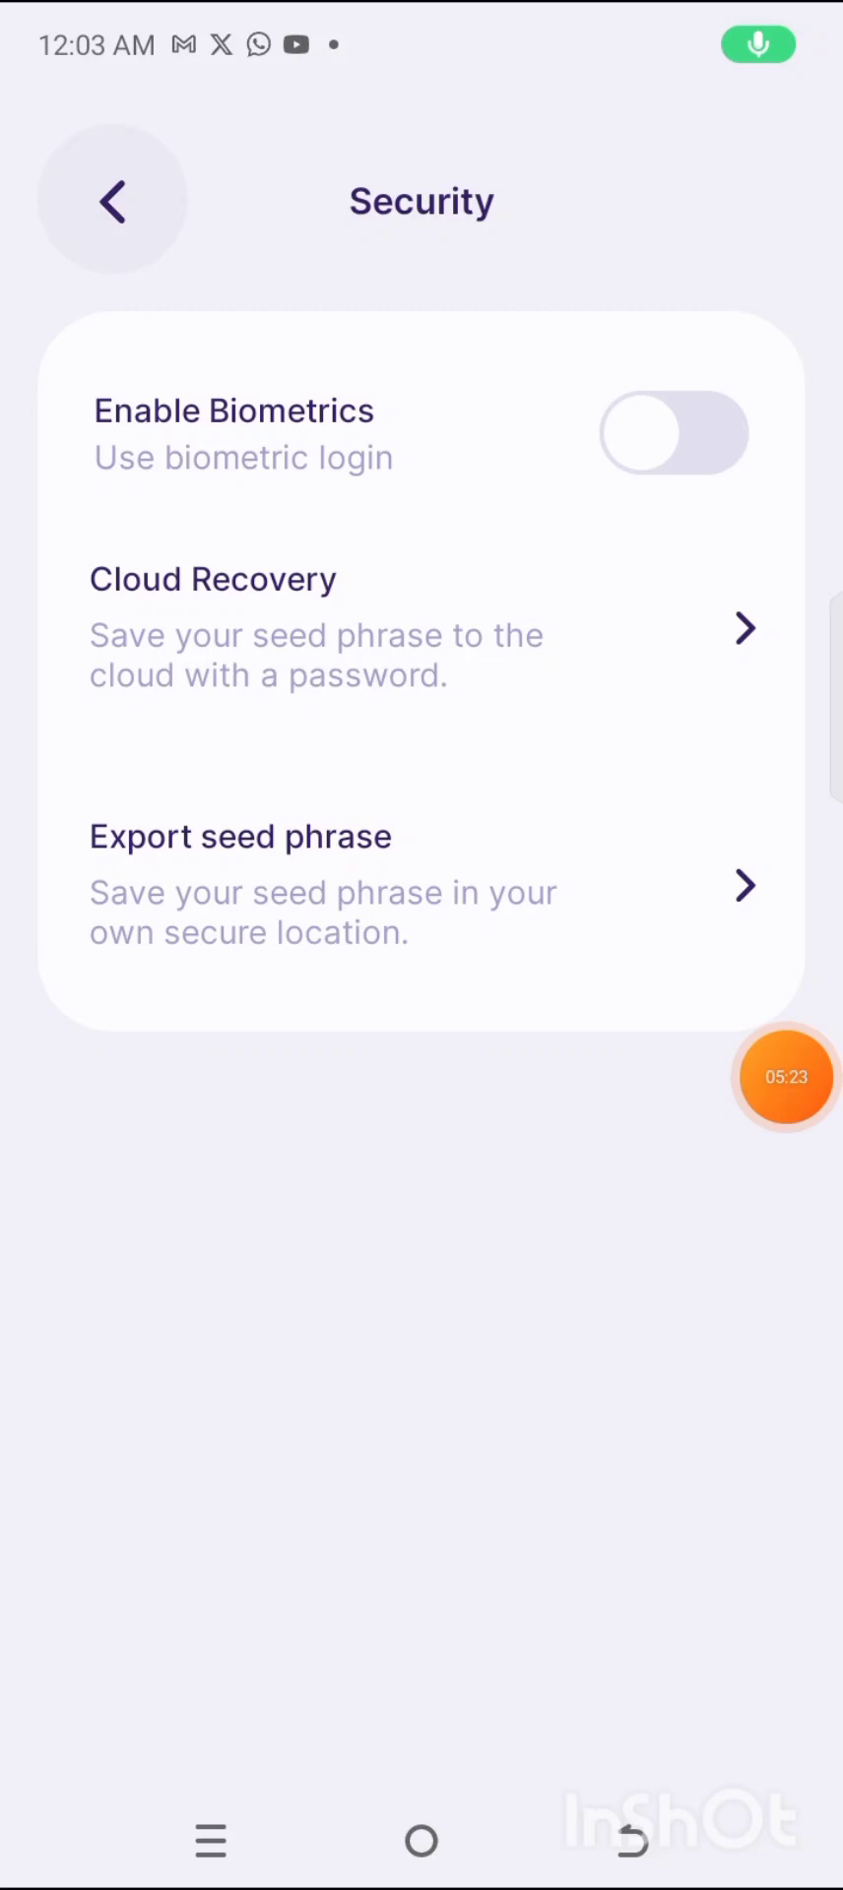
pyautogui.click(783, 1653)
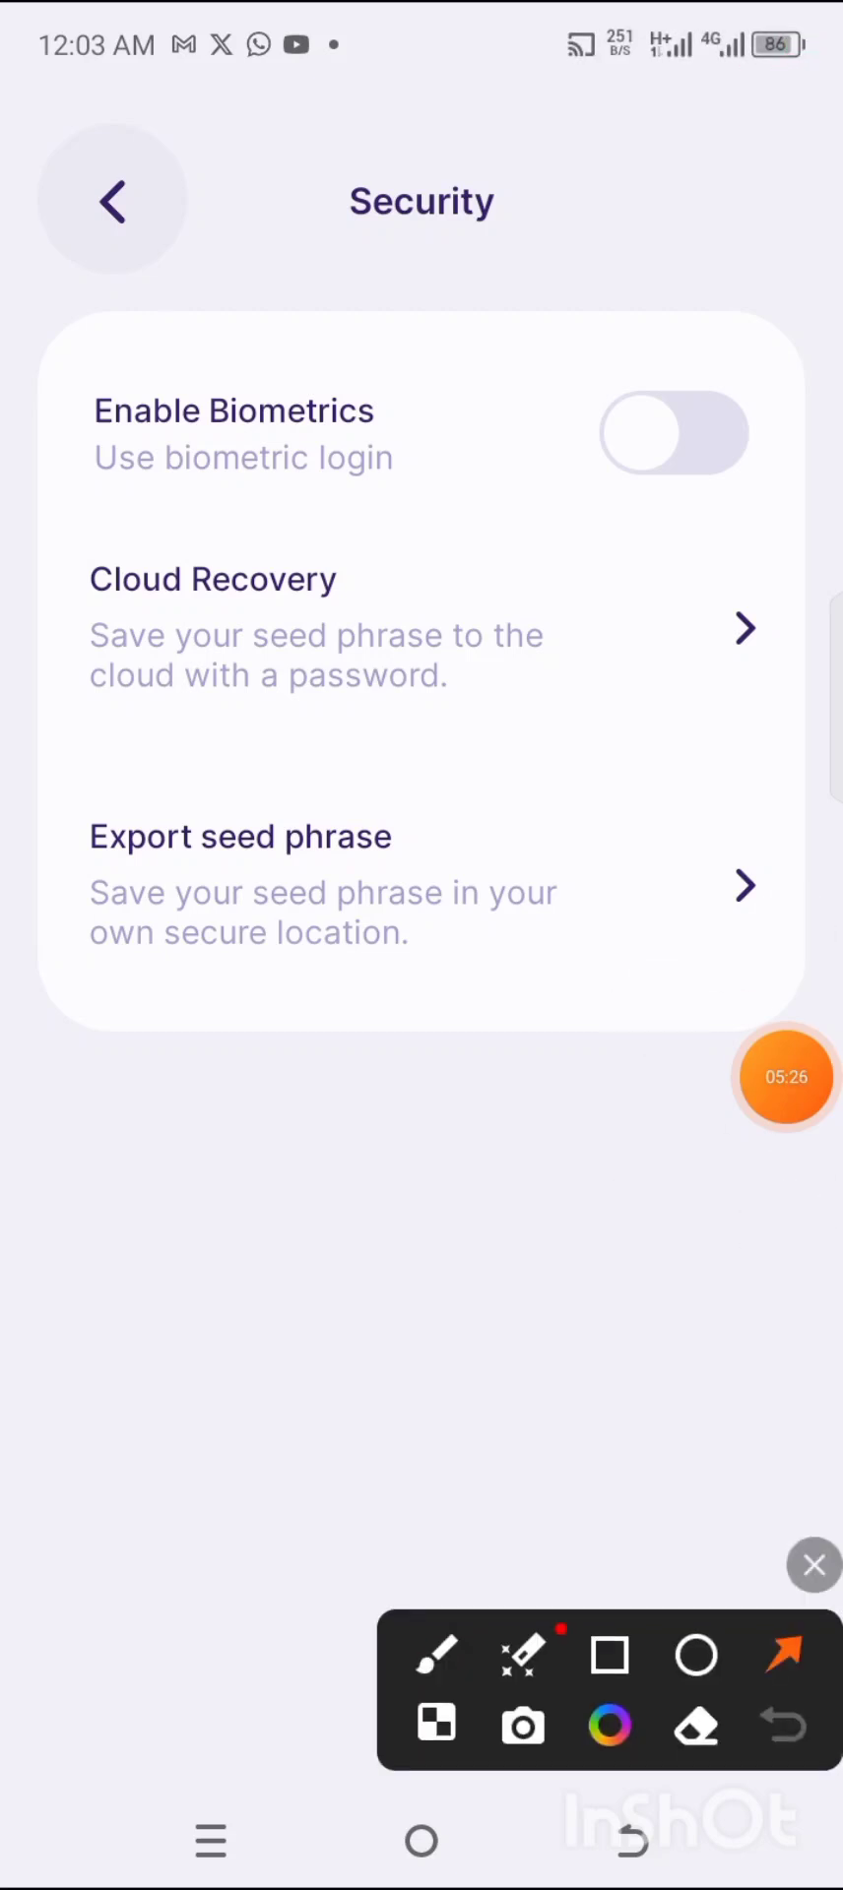
pyautogui.moveTo(490, 1406); pyautogui.dragTo(337, 923)
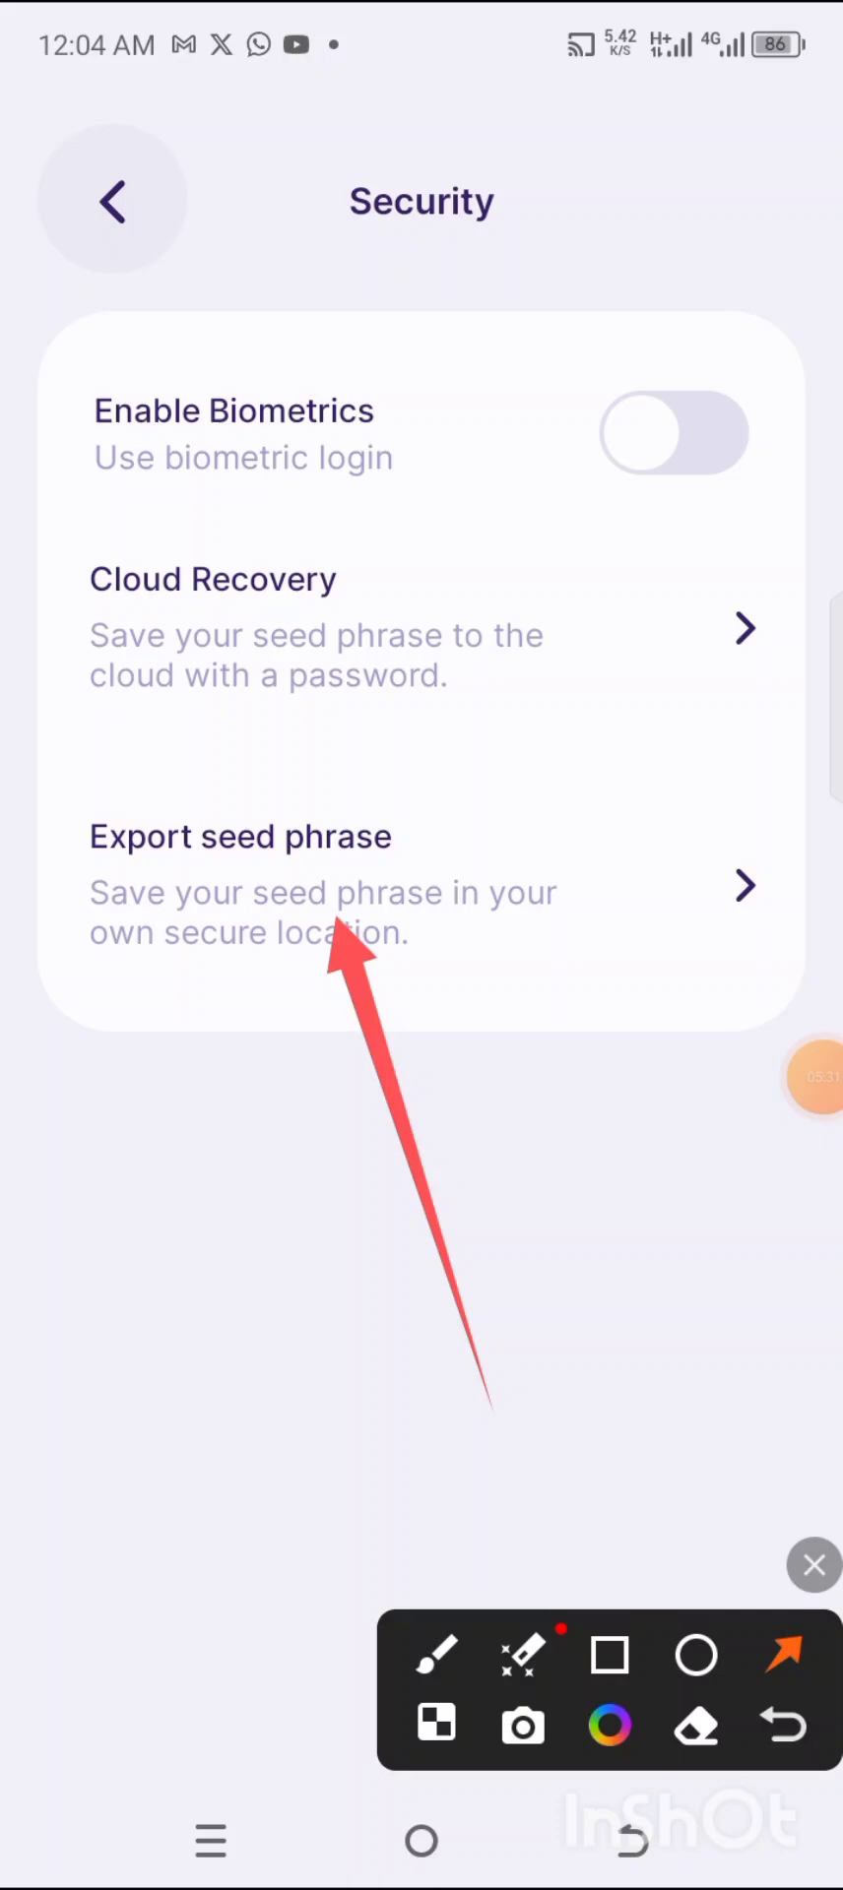
pyautogui.click(786, 1076)
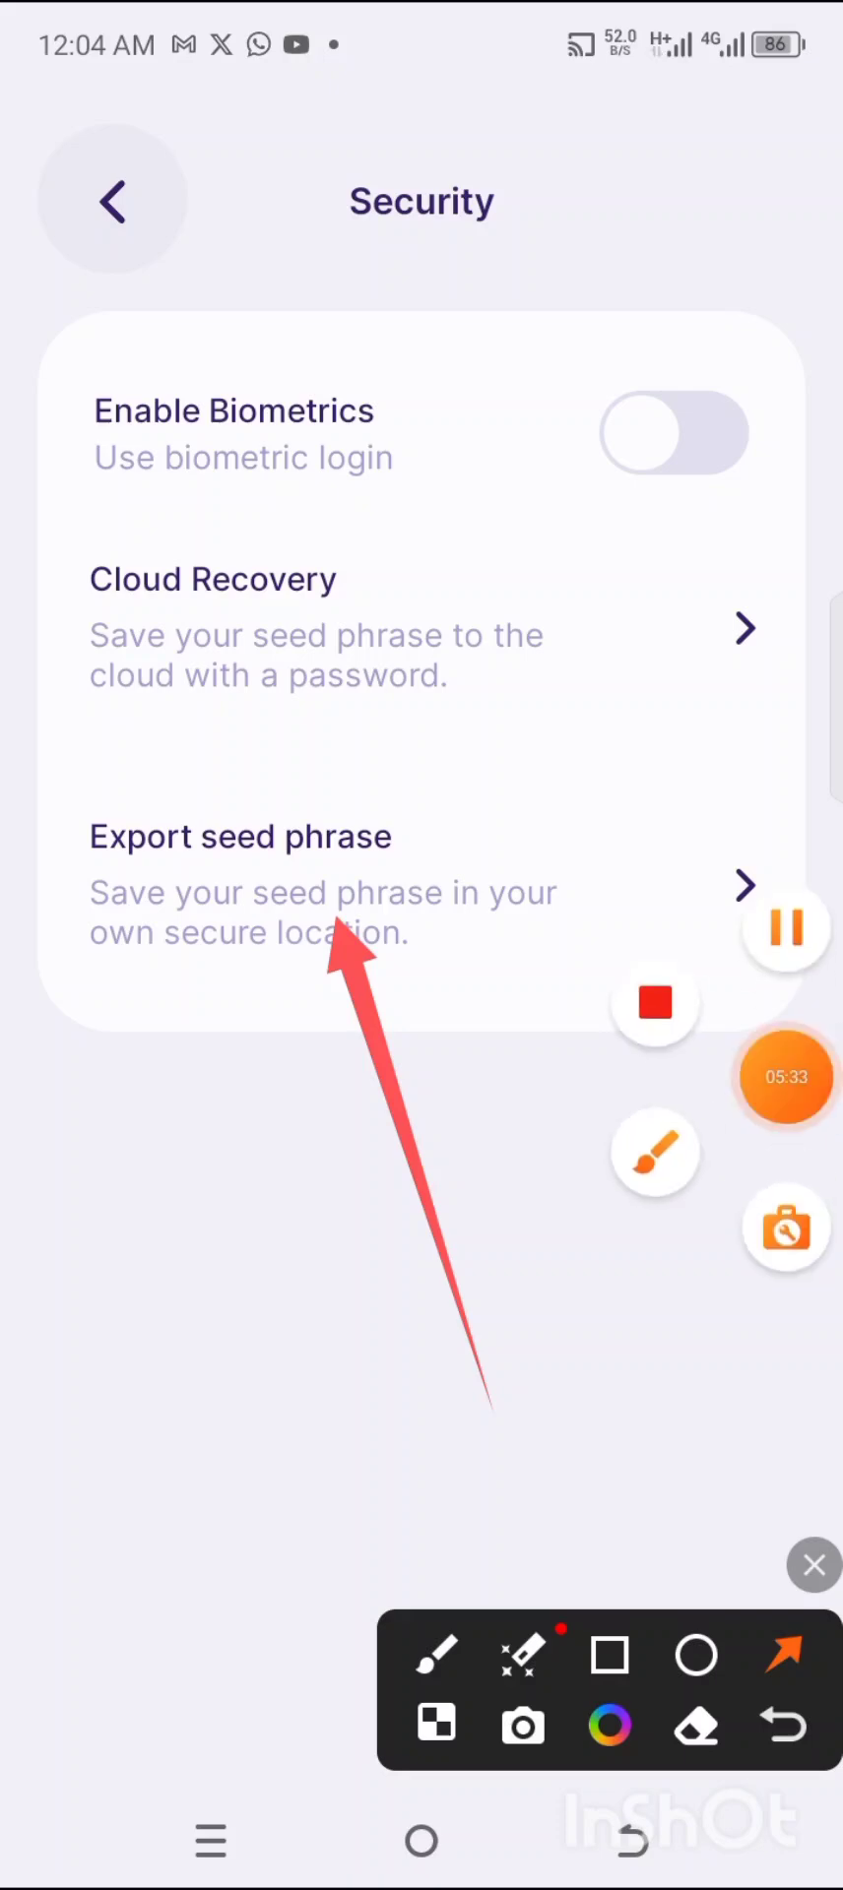
pyautogui.click(813, 1565)
pyautogui.click(394, 866)
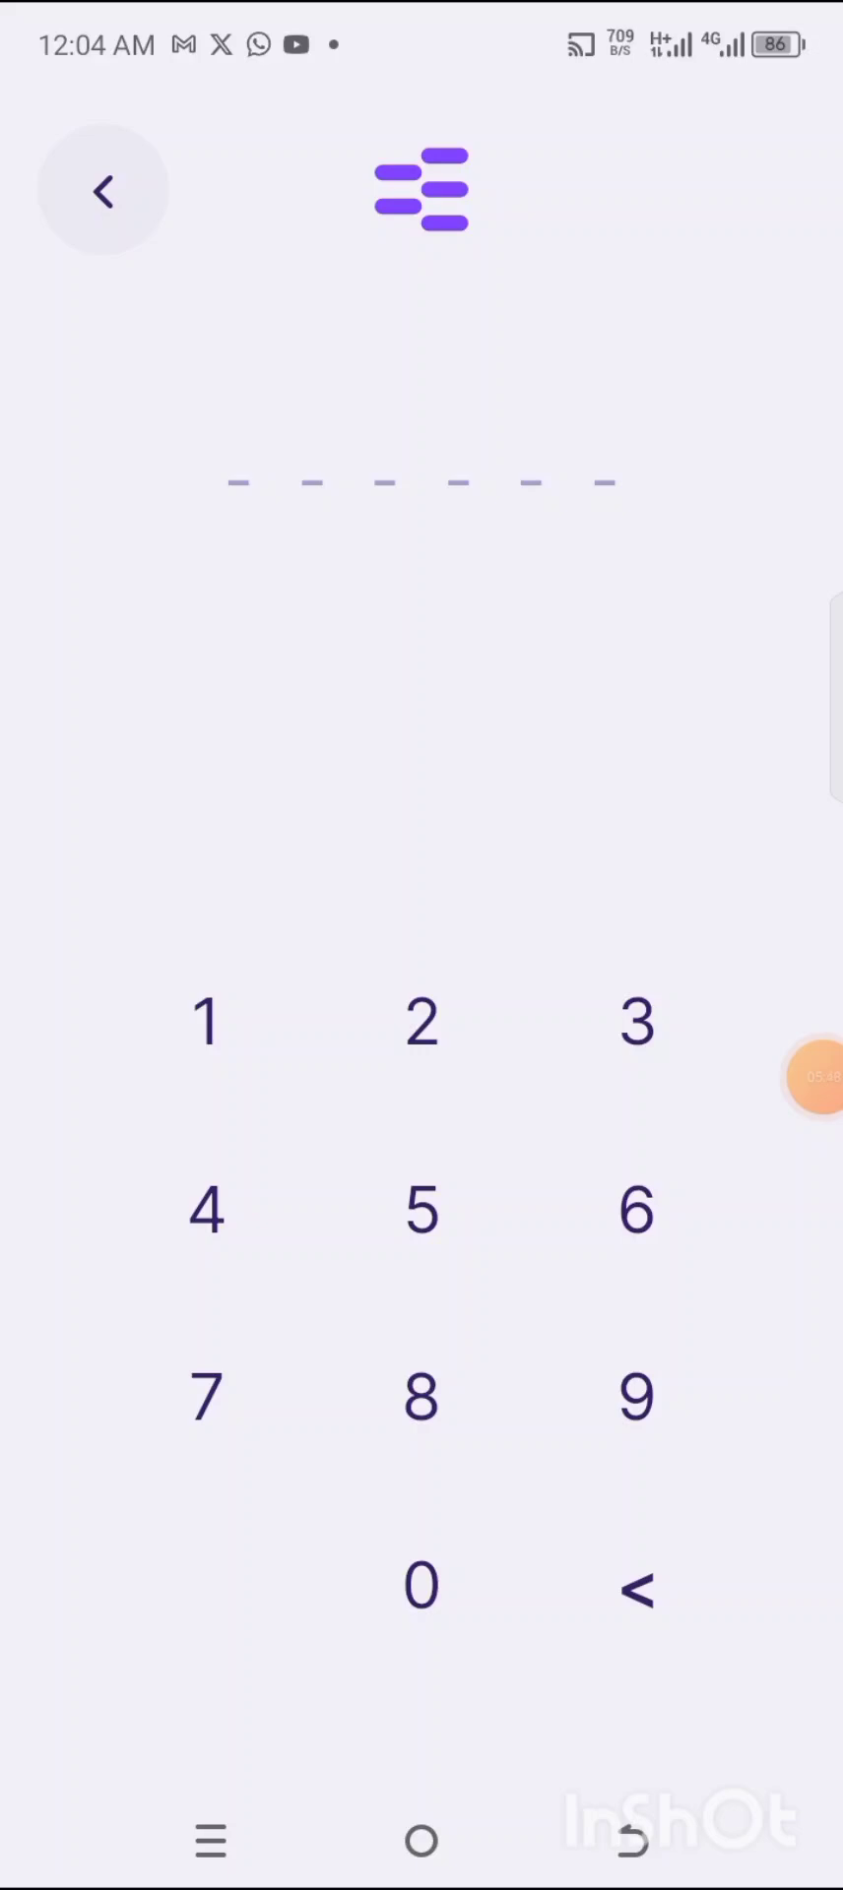
pyautogui.click(813, 1077)
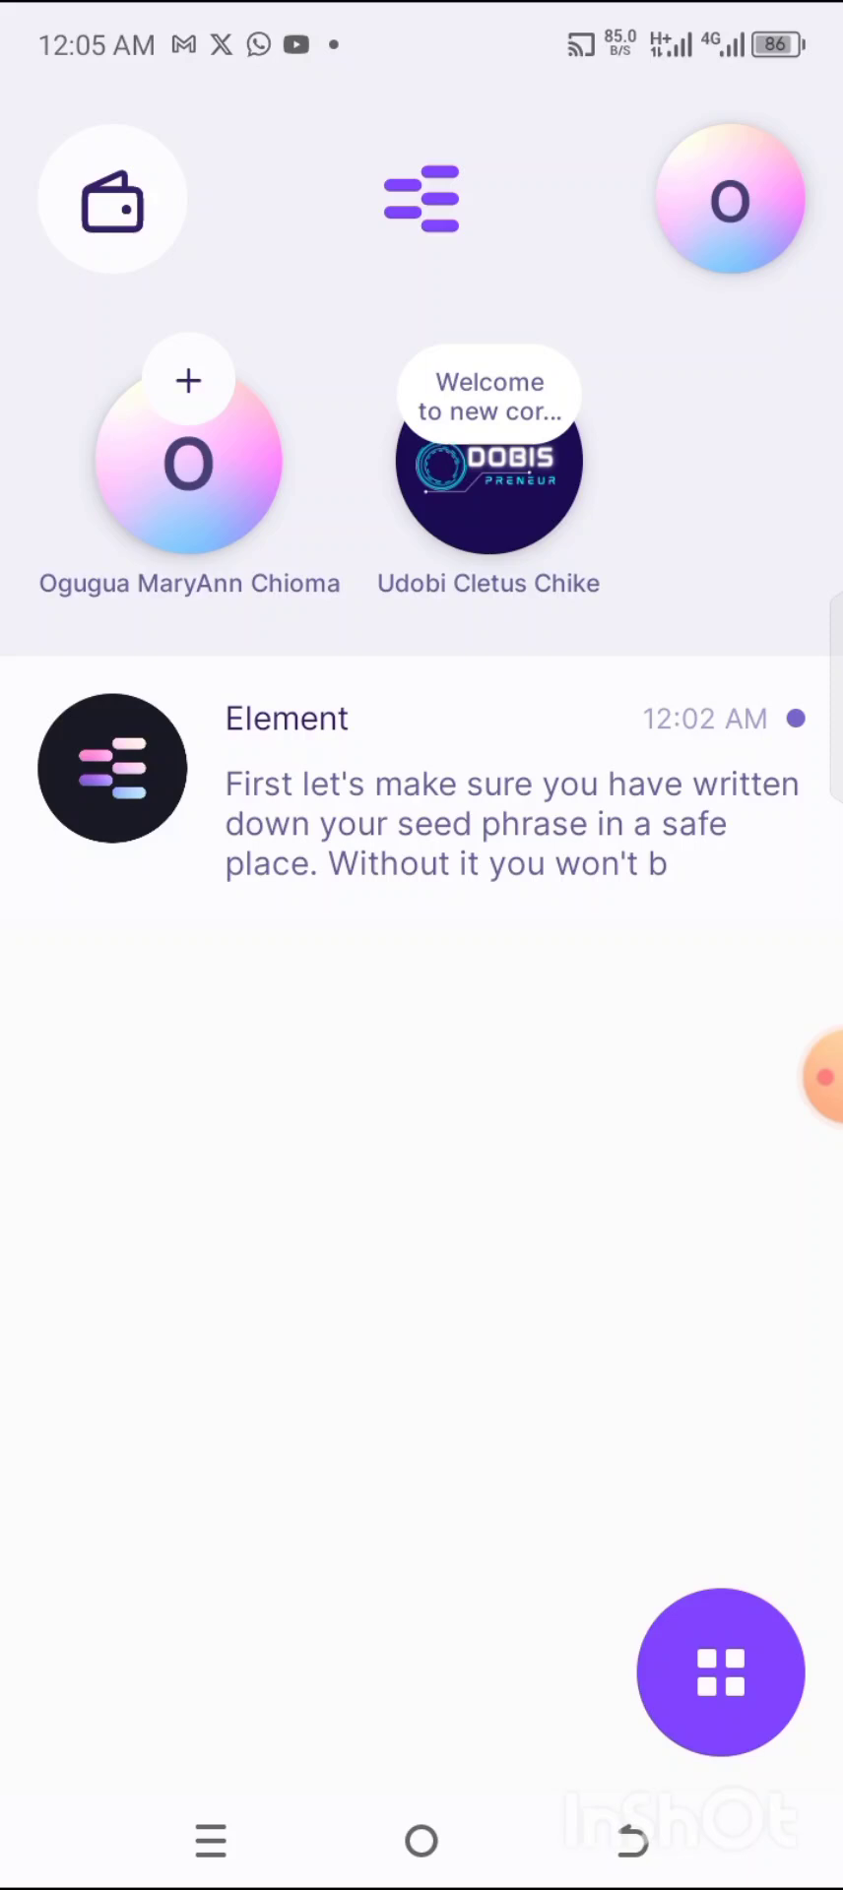
# - Point an arrow at the wallet icon and open the wallet balance page
pyautogui.click(787, 1077)
pyautogui.click(653, 1146)
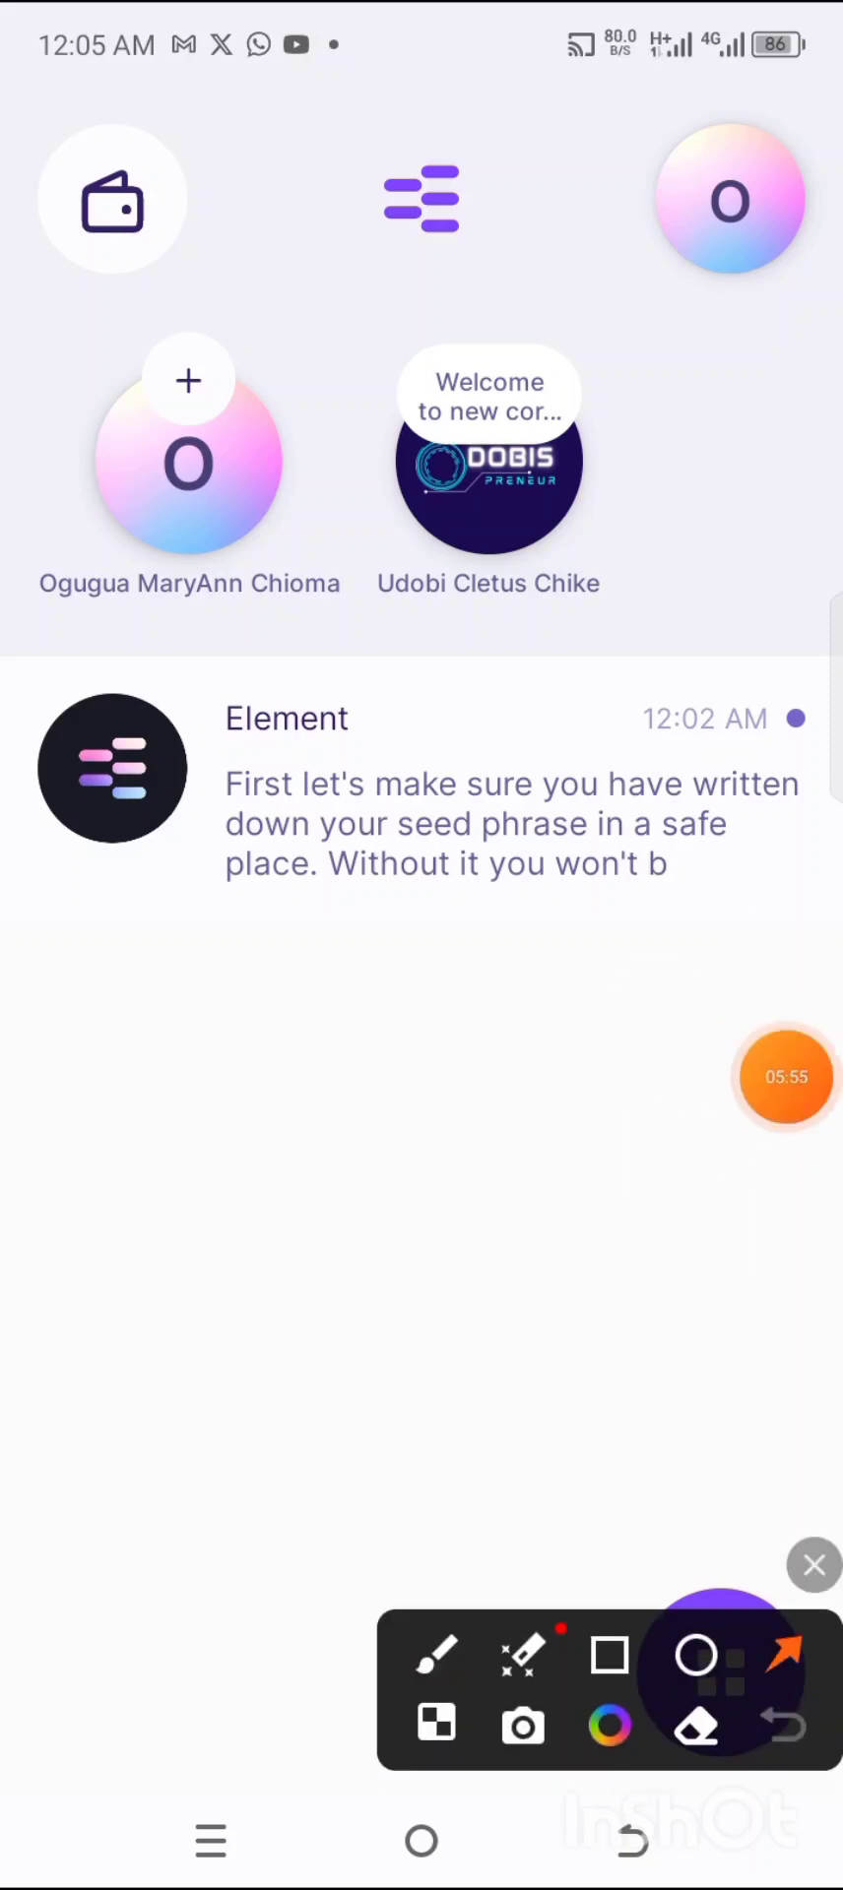
pyautogui.moveTo(190, 502); pyautogui.dragTo(113, 246)
pyautogui.click(814, 1565)
pyautogui.click(112, 201)
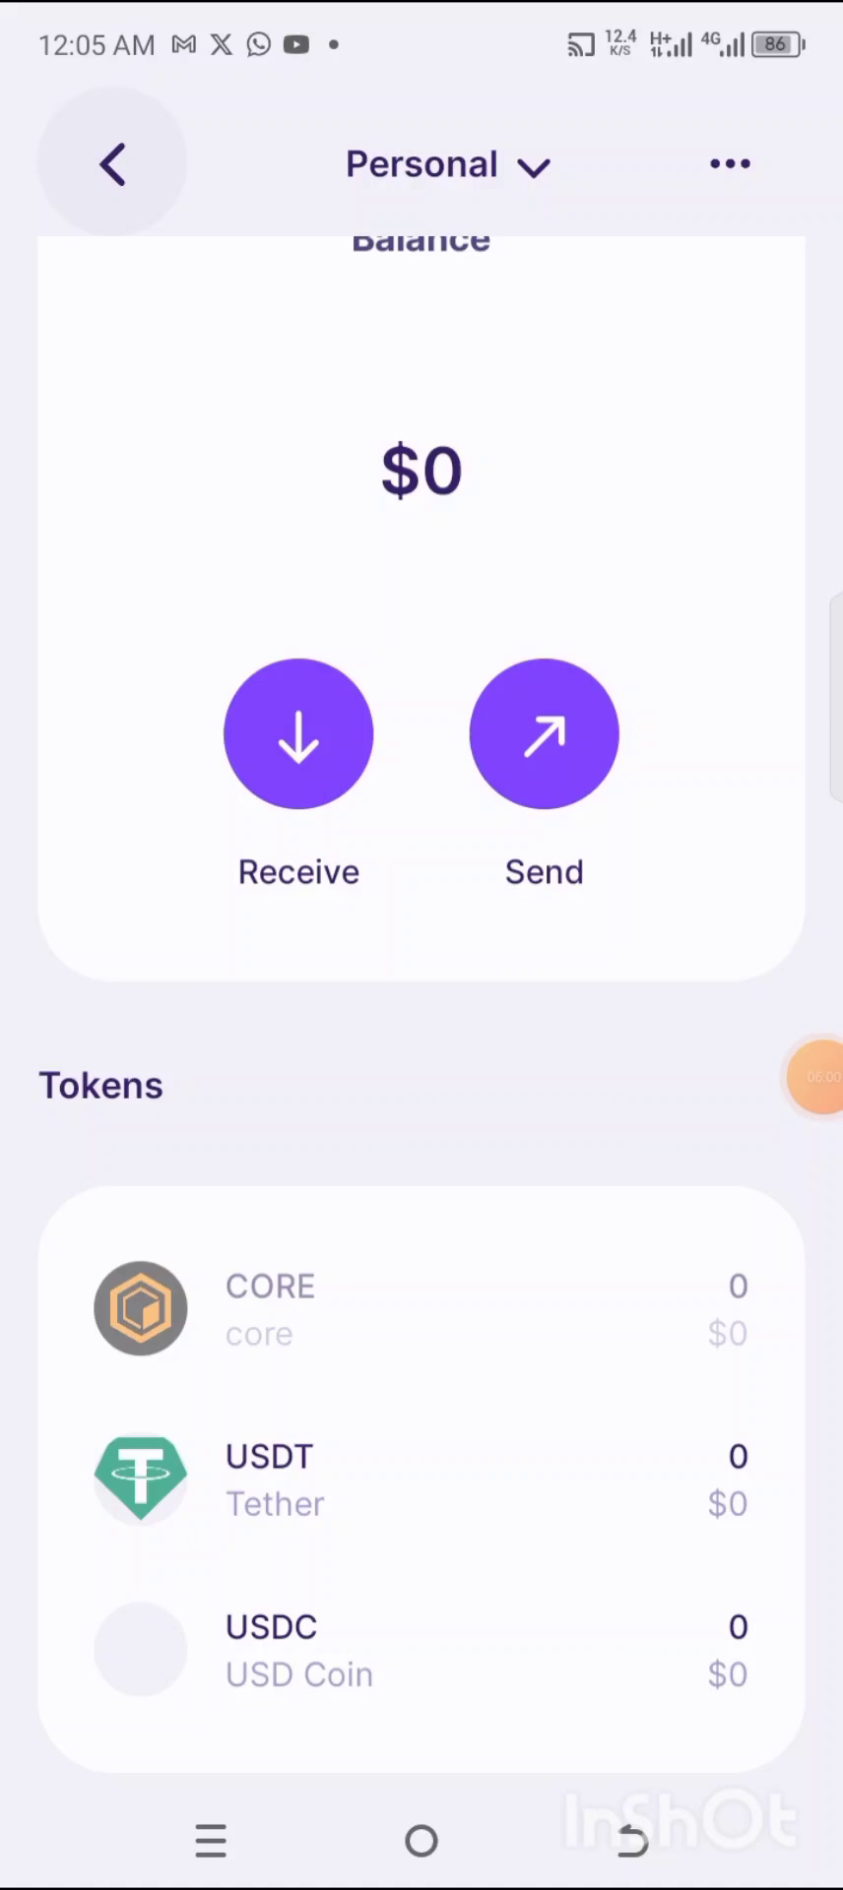
# - Draw arrows at the three zero-balance token rows (CORE, USDT, USDC)
pyautogui.click(817, 1077)
pyautogui.click(653, 1146)
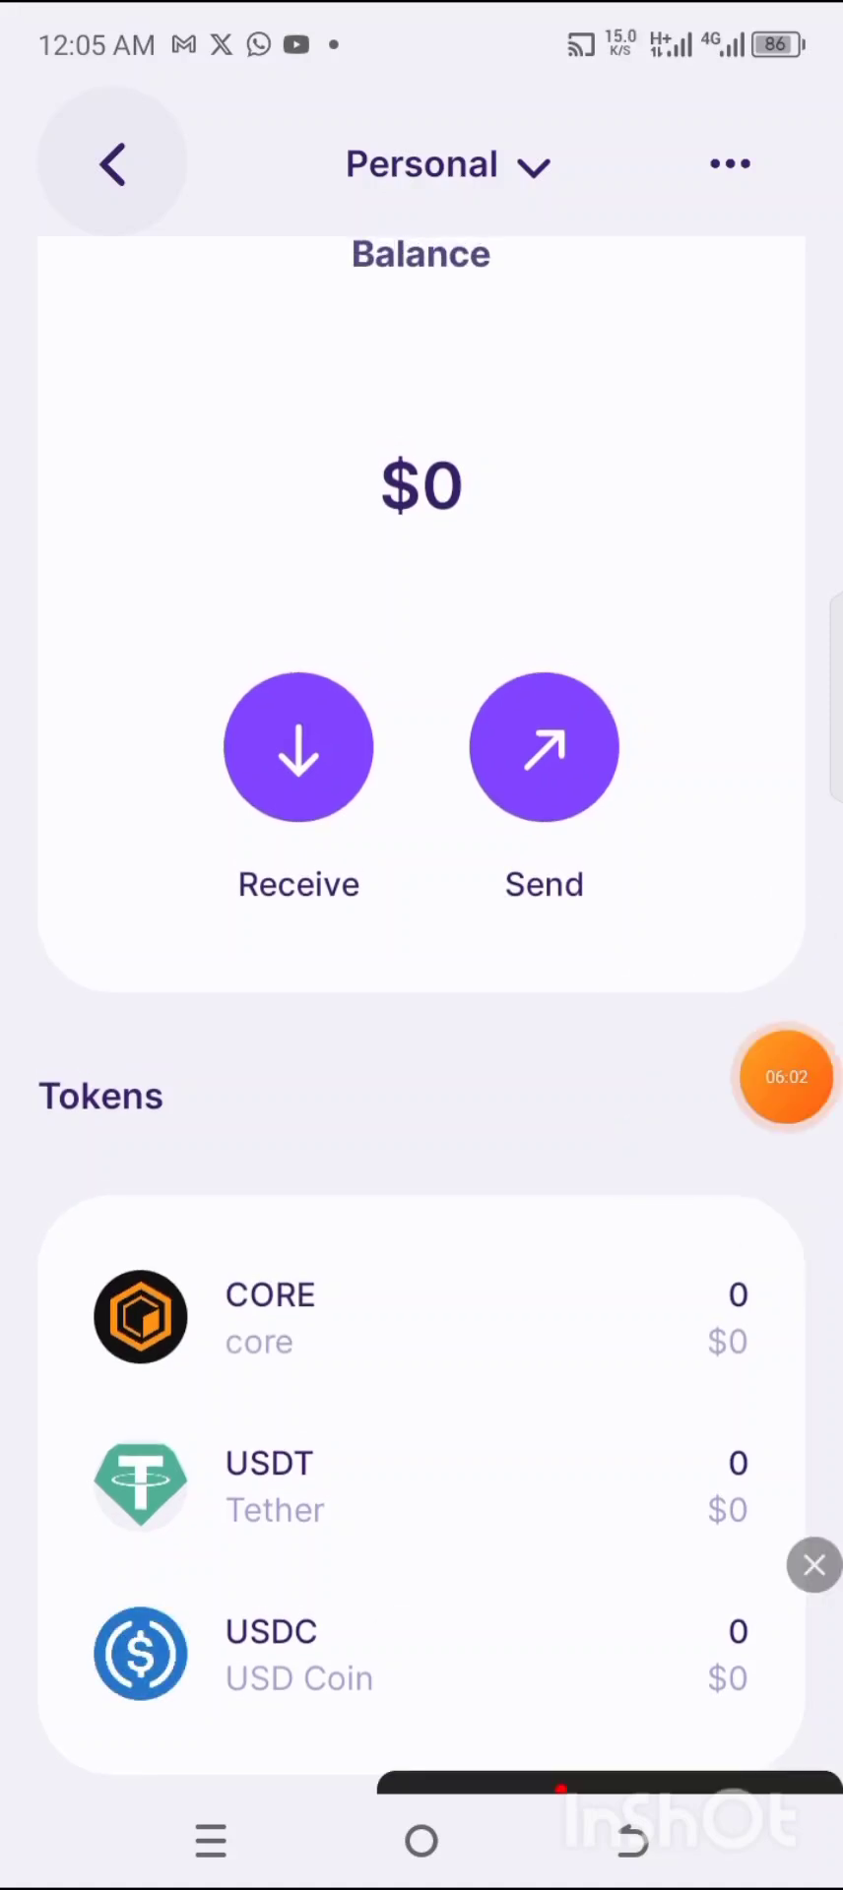
pyautogui.click(785, 1654)
pyautogui.moveTo(586, 886); pyautogui.dragTo(300, 1270)
pyautogui.moveTo(605, 1093); pyautogui.dragTo(333, 1462)
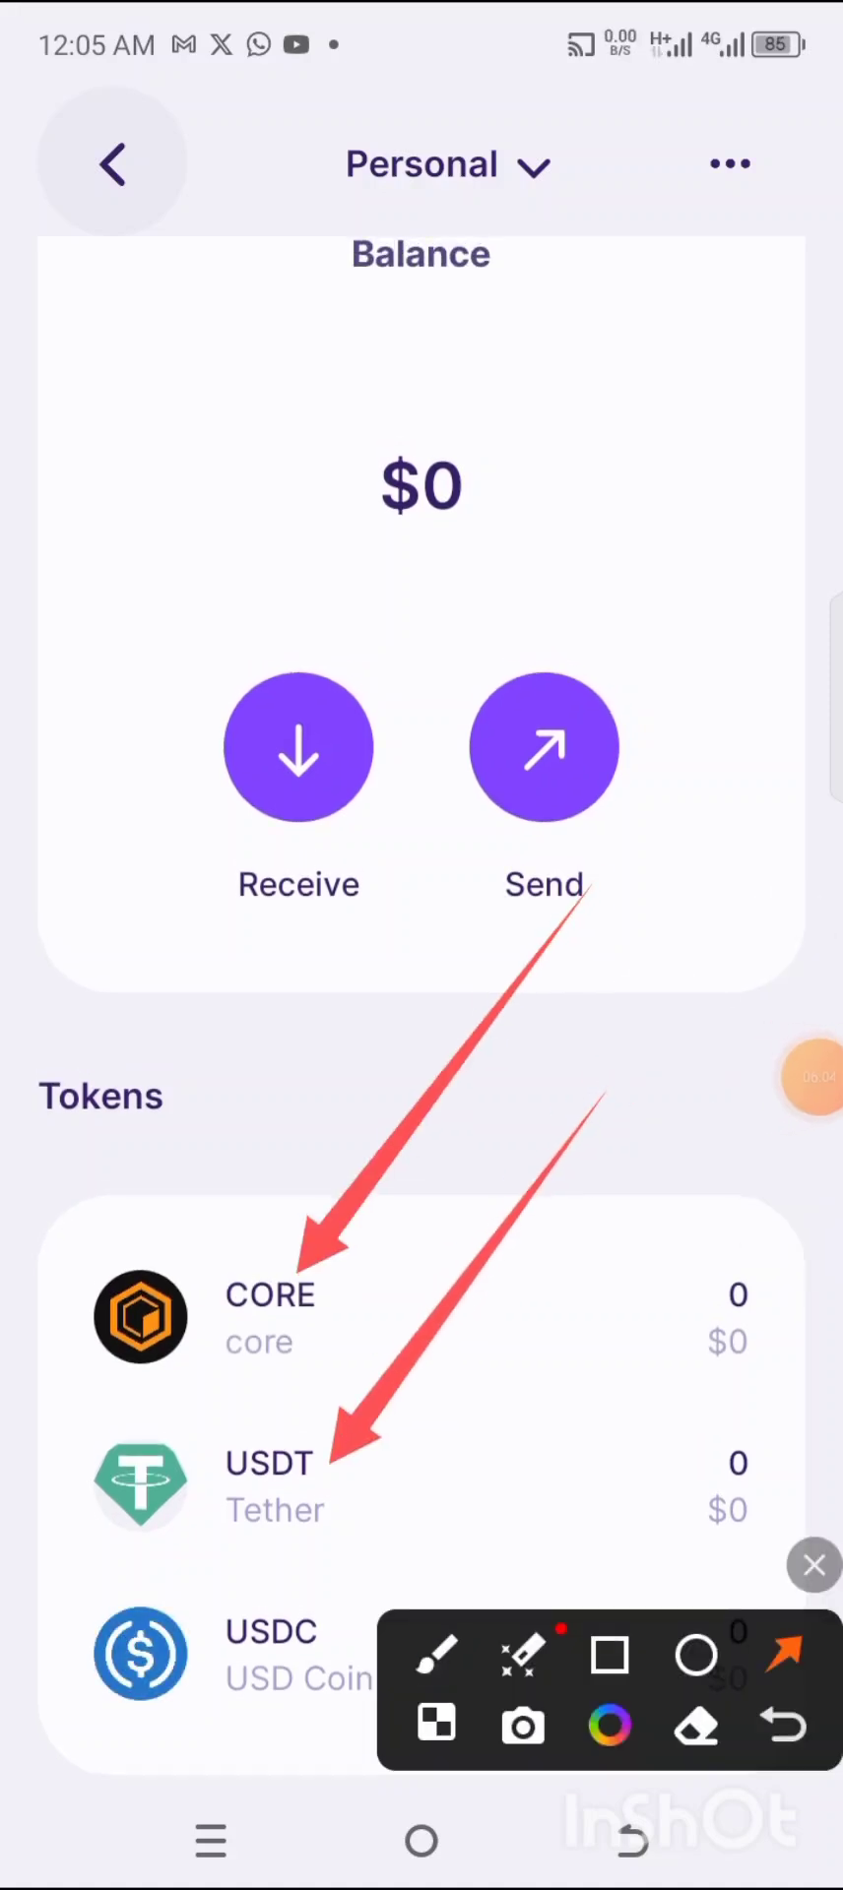
pyautogui.moveTo(618, 1285); pyautogui.dragTo(372, 1637)
pyautogui.click(814, 1564)
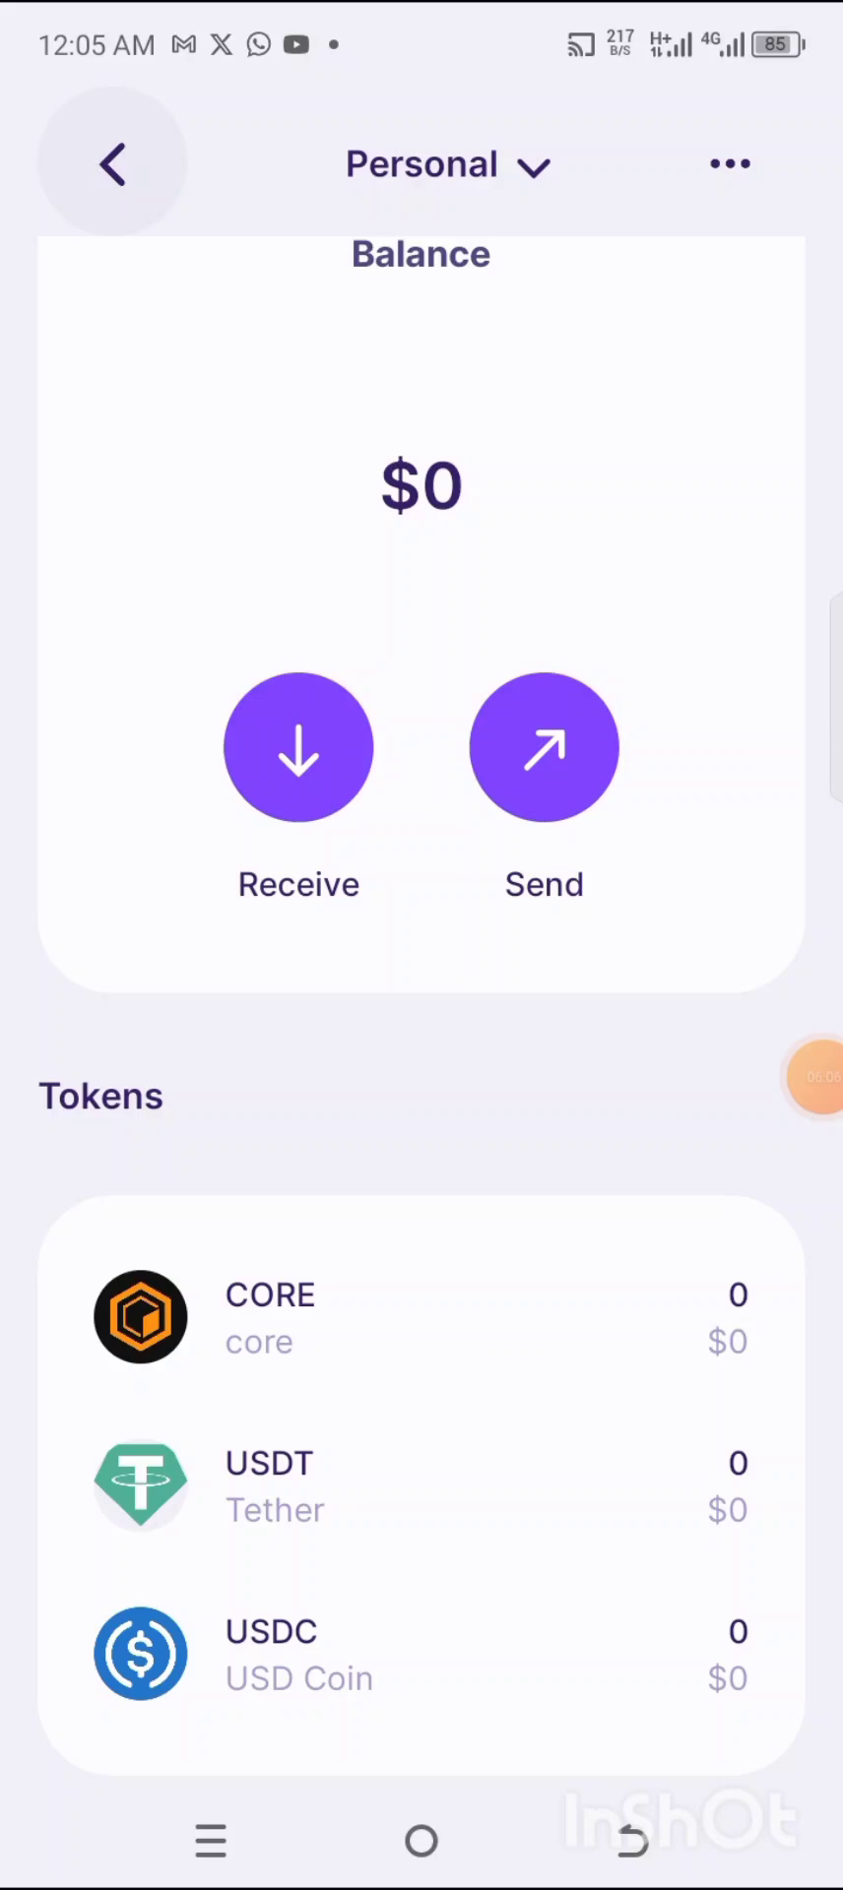
# - Draw an arrow up to the ⋯ menu at the top of the wallet page
pyautogui.click(784, 1076)
pyautogui.click(784, 1077)
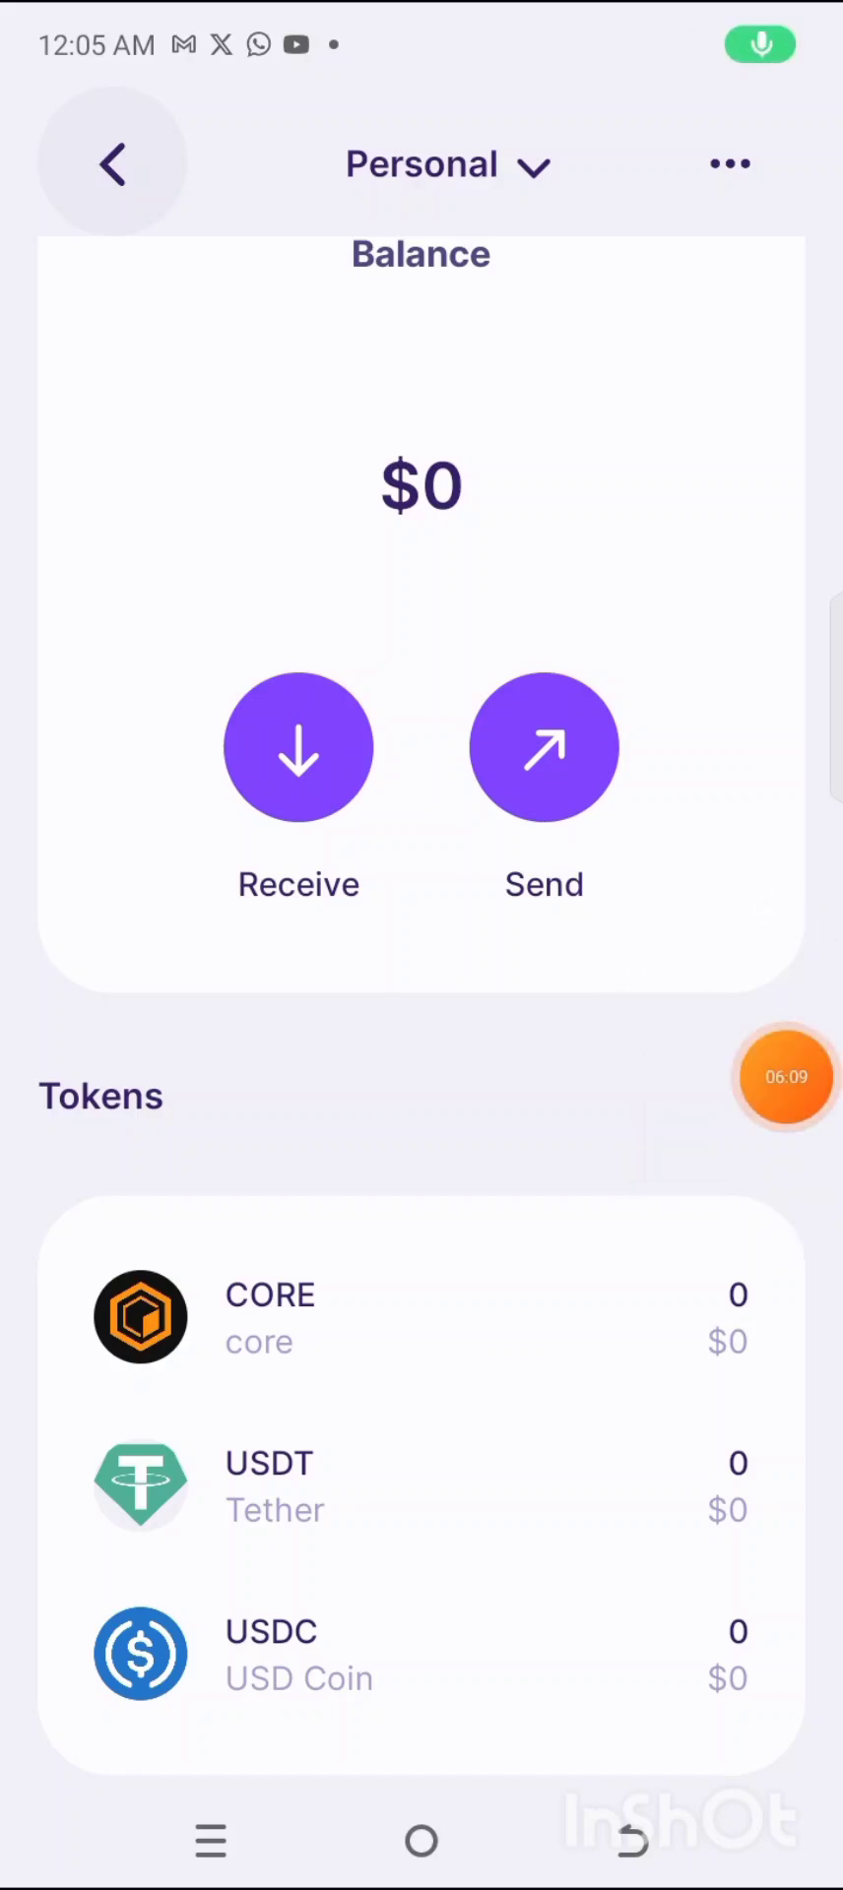
pyautogui.click(783, 1076)
pyautogui.click(775, 1021)
pyautogui.moveTo(721, 758)
pyautogui.mouseDown()
pyautogui.moveTo(716, 590)
pyautogui.moveTo(736, 187)
pyautogui.mouseUp()
pyautogui.moveTo(679, 209)
pyautogui.mouseDown()
pyautogui.moveTo(642, 319)
pyautogui.moveTo(734, 248)
pyautogui.mouseUp()
pyautogui.click(814, 1565)
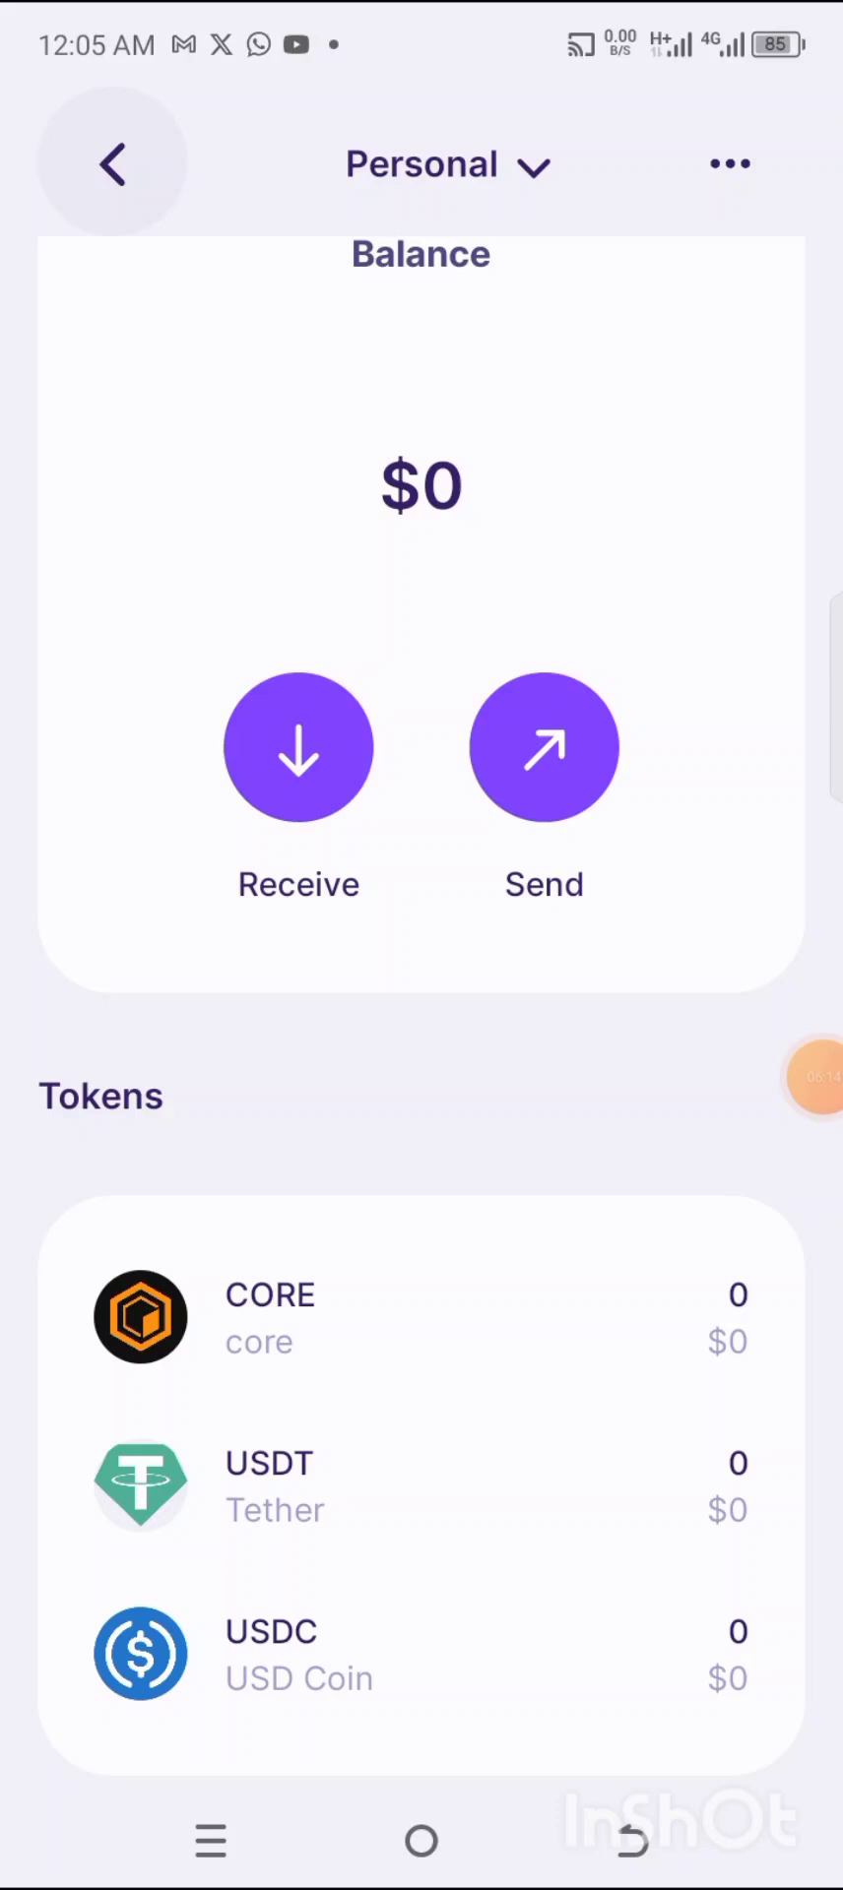
# - Open and close the Networks list, then return home and reopen the wallet page
pyautogui.click(729, 164)
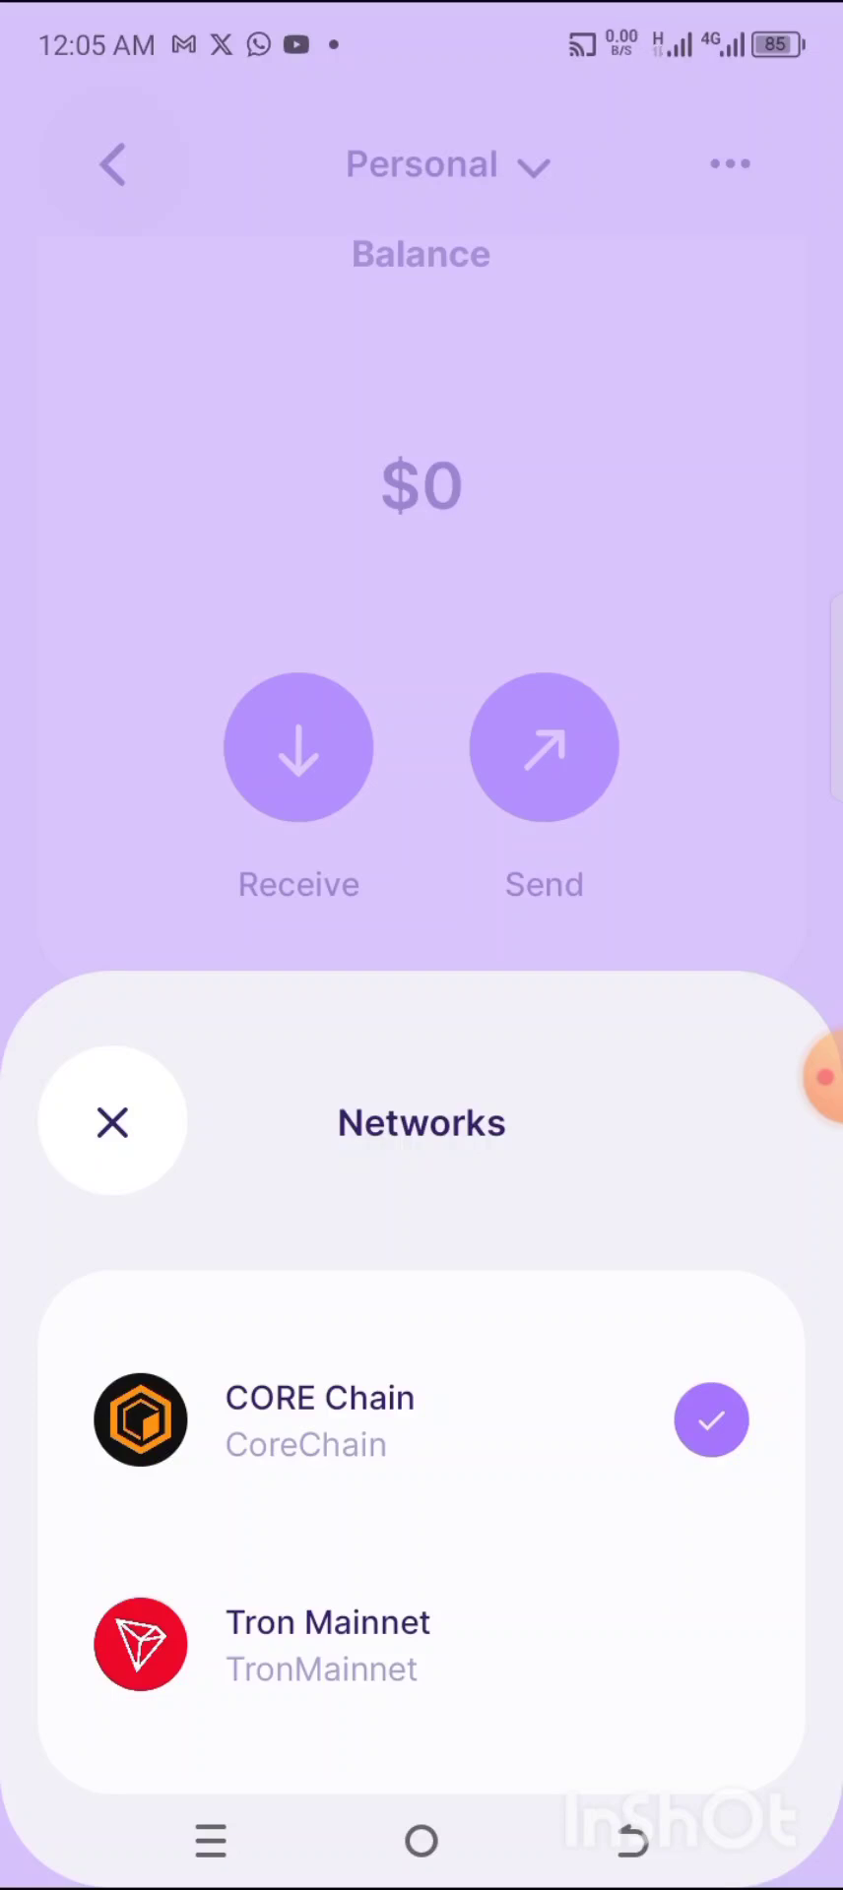
pyautogui.click(823, 1077)
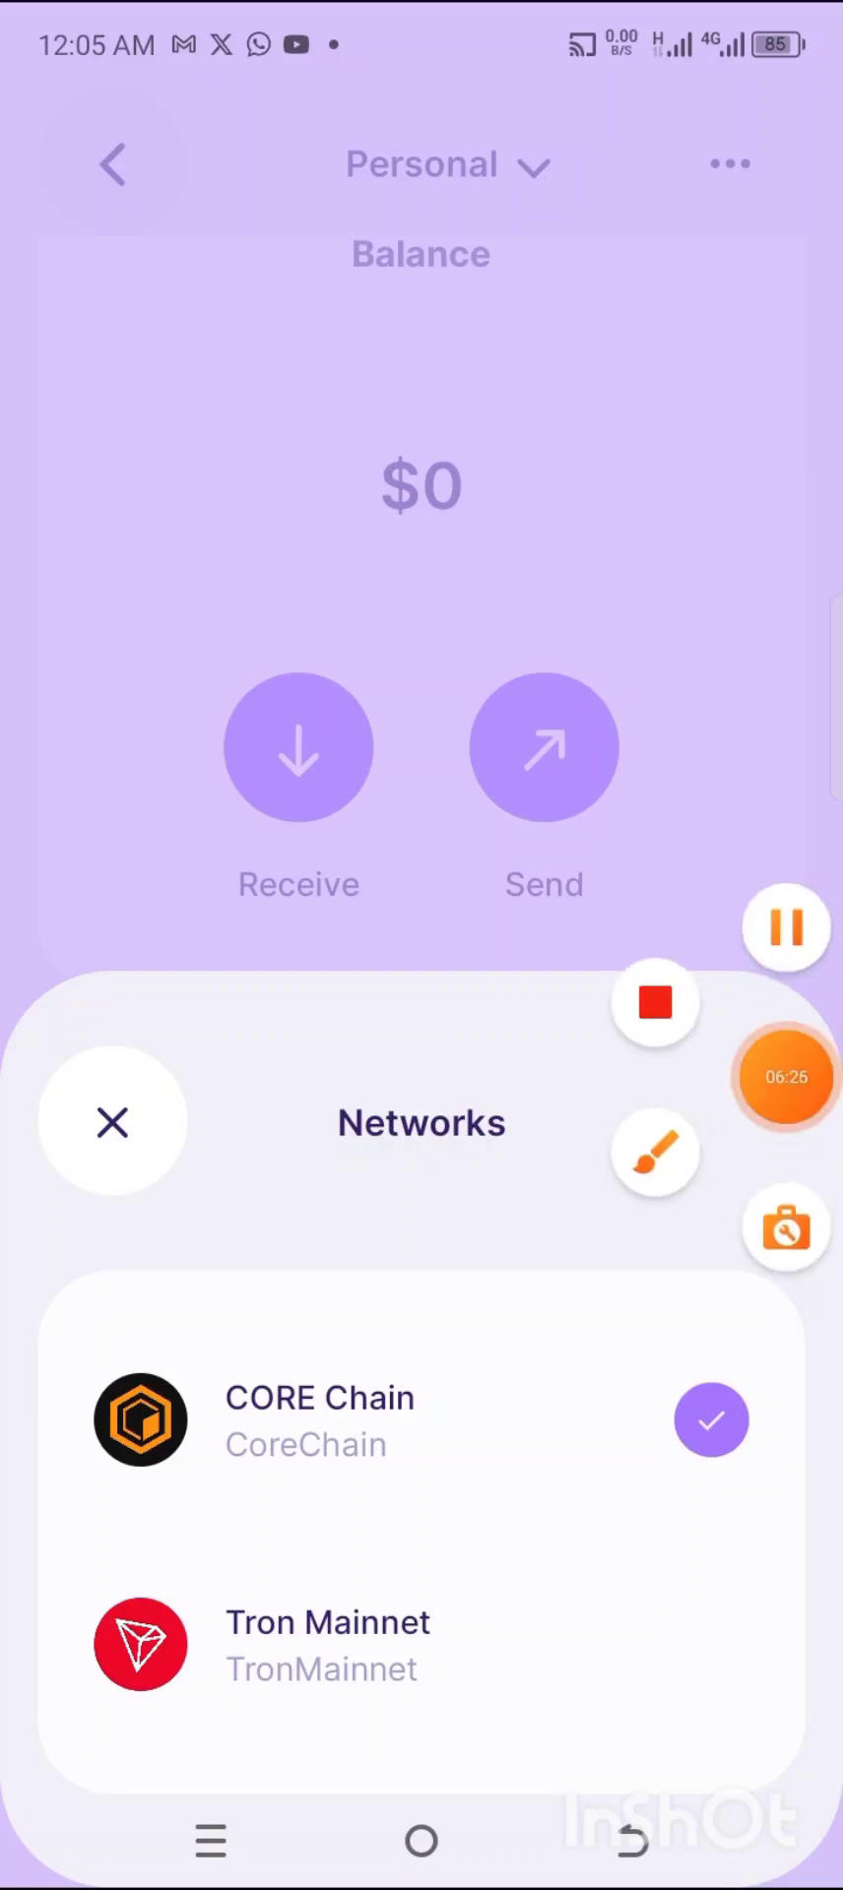
pyautogui.click(785, 1077)
pyautogui.click(112, 1122)
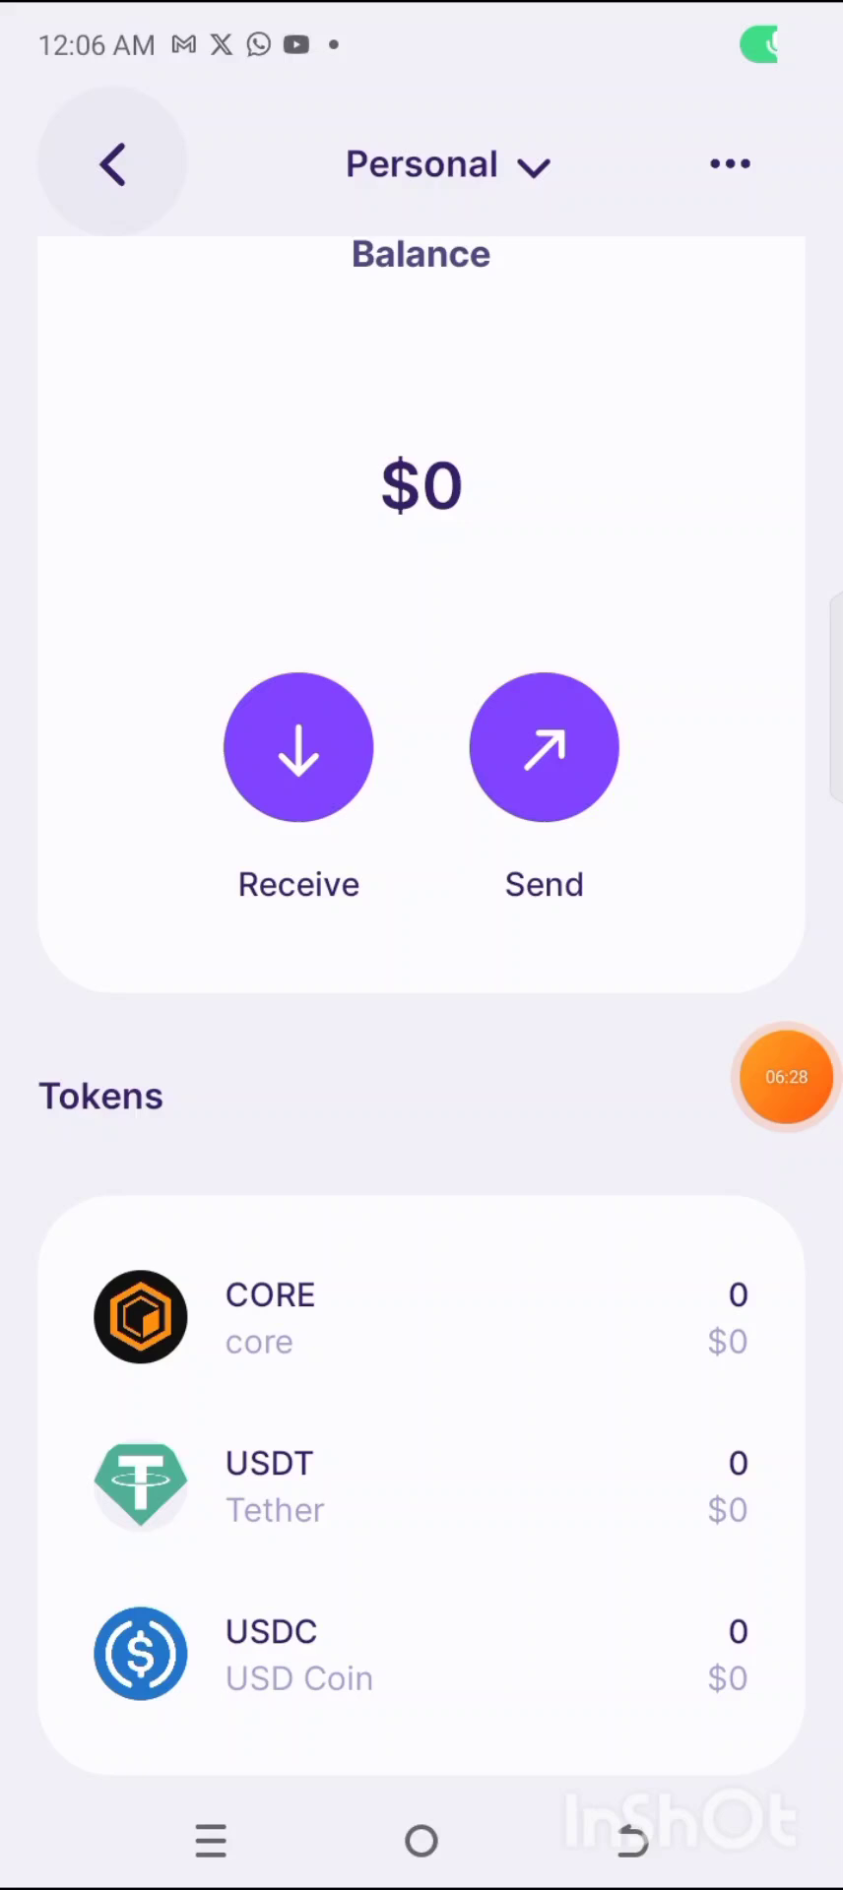
pyautogui.click(112, 164)
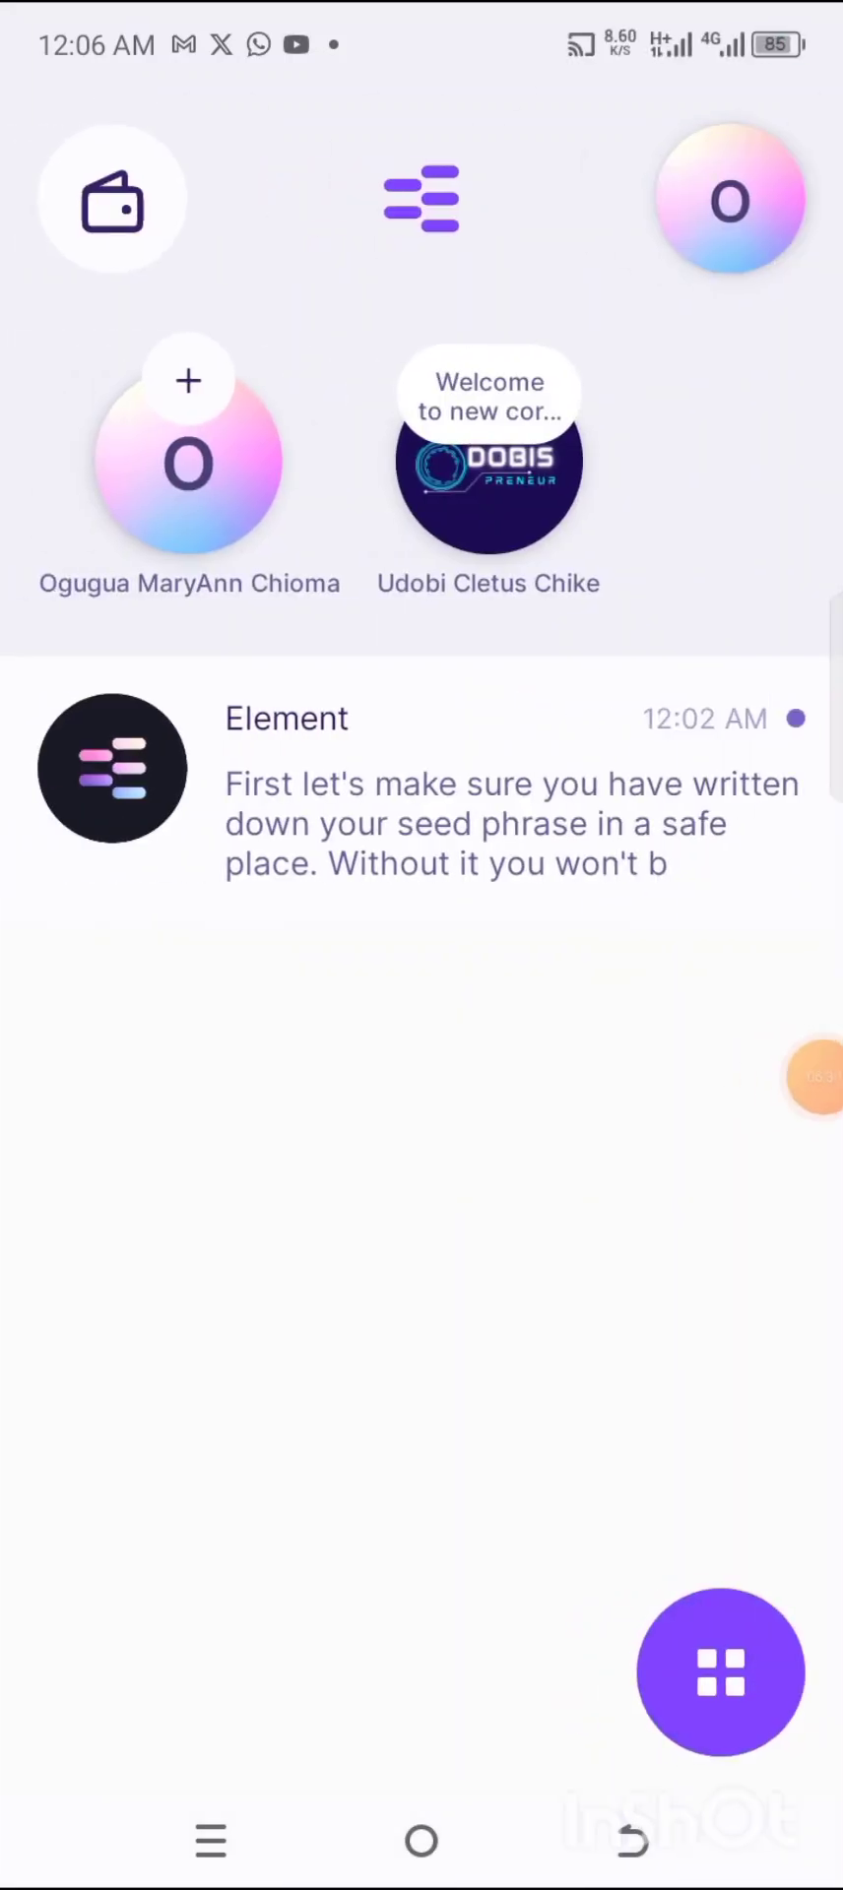
pyautogui.click(112, 201)
# - Point an arrow at the Personal dropdown and show the list of wallets
pyautogui.click(815, 1077)
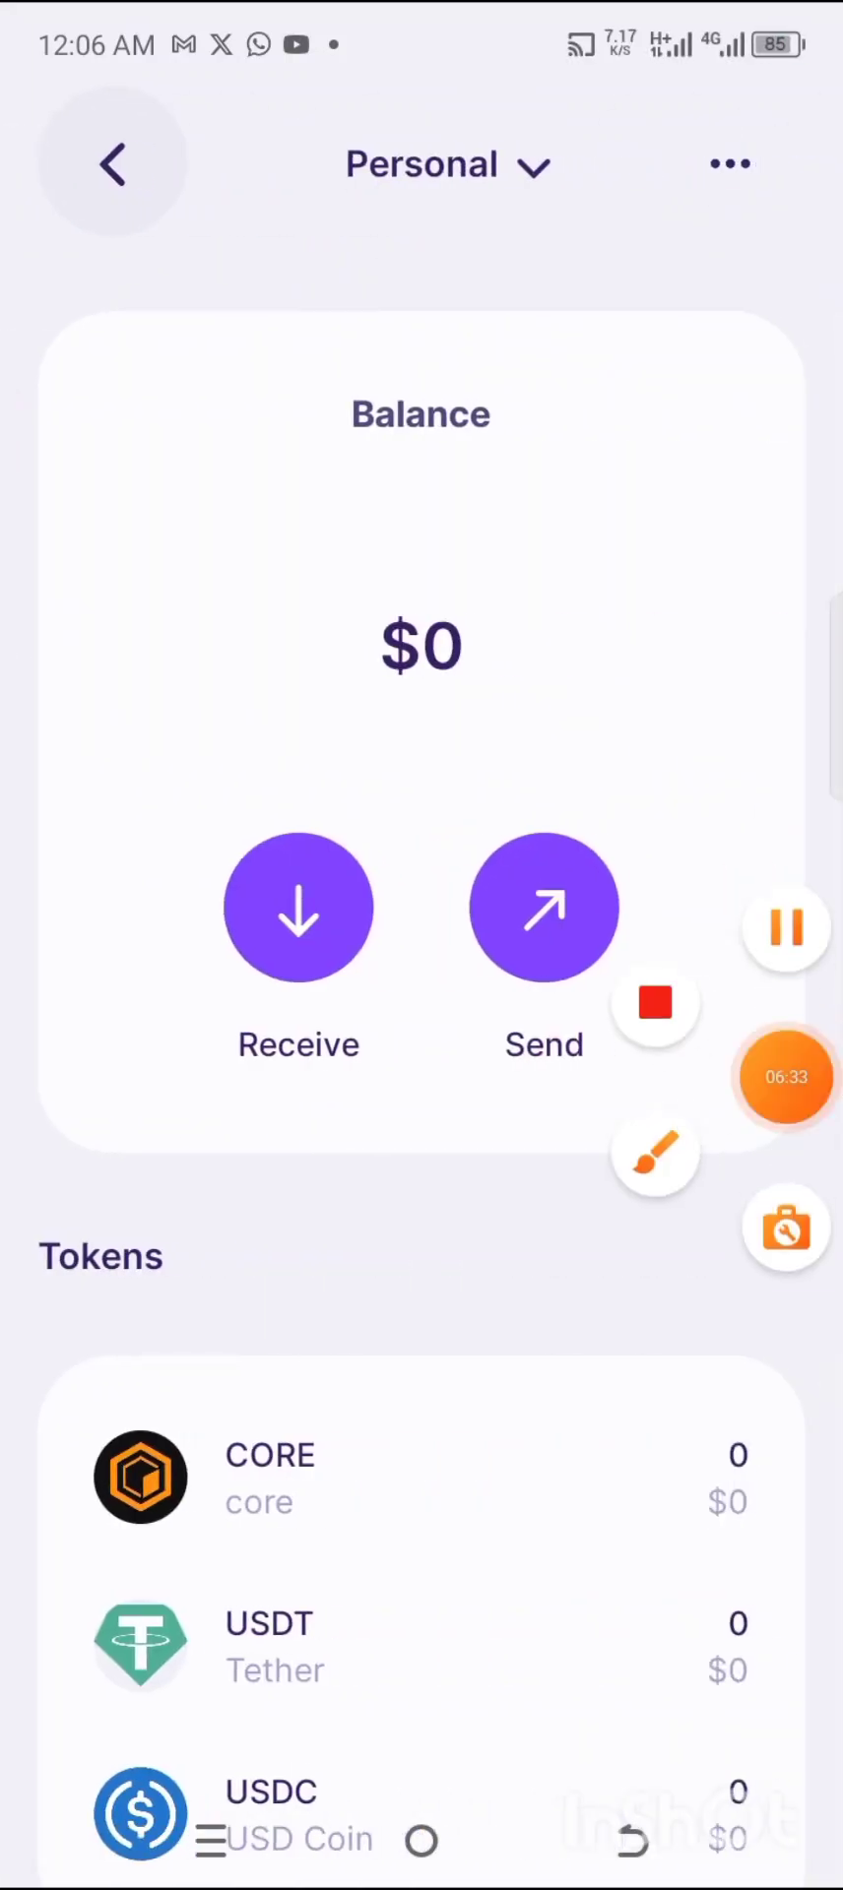
pyautogui.click(652, 1148)
pyautogui.click(783, 1654)
pyautogui.moveTo(713, 778); pyautogui.dragTo(510, 163)
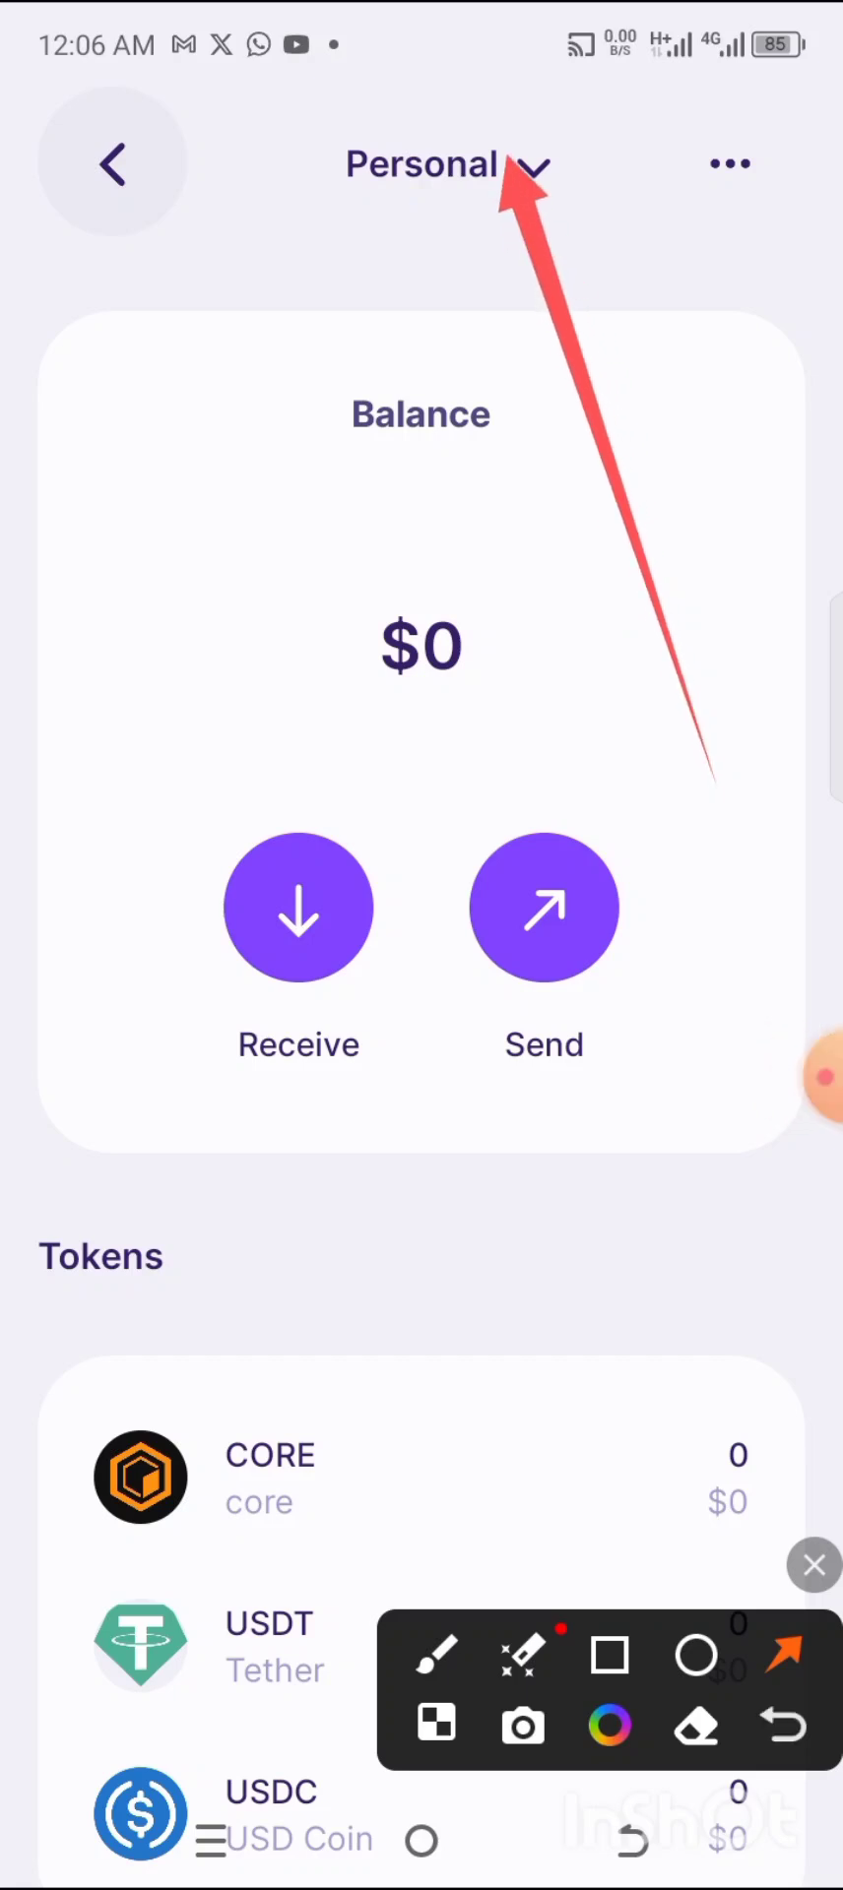
pyautogui.click(814, 1564)
pyautogui.click(448, 164)
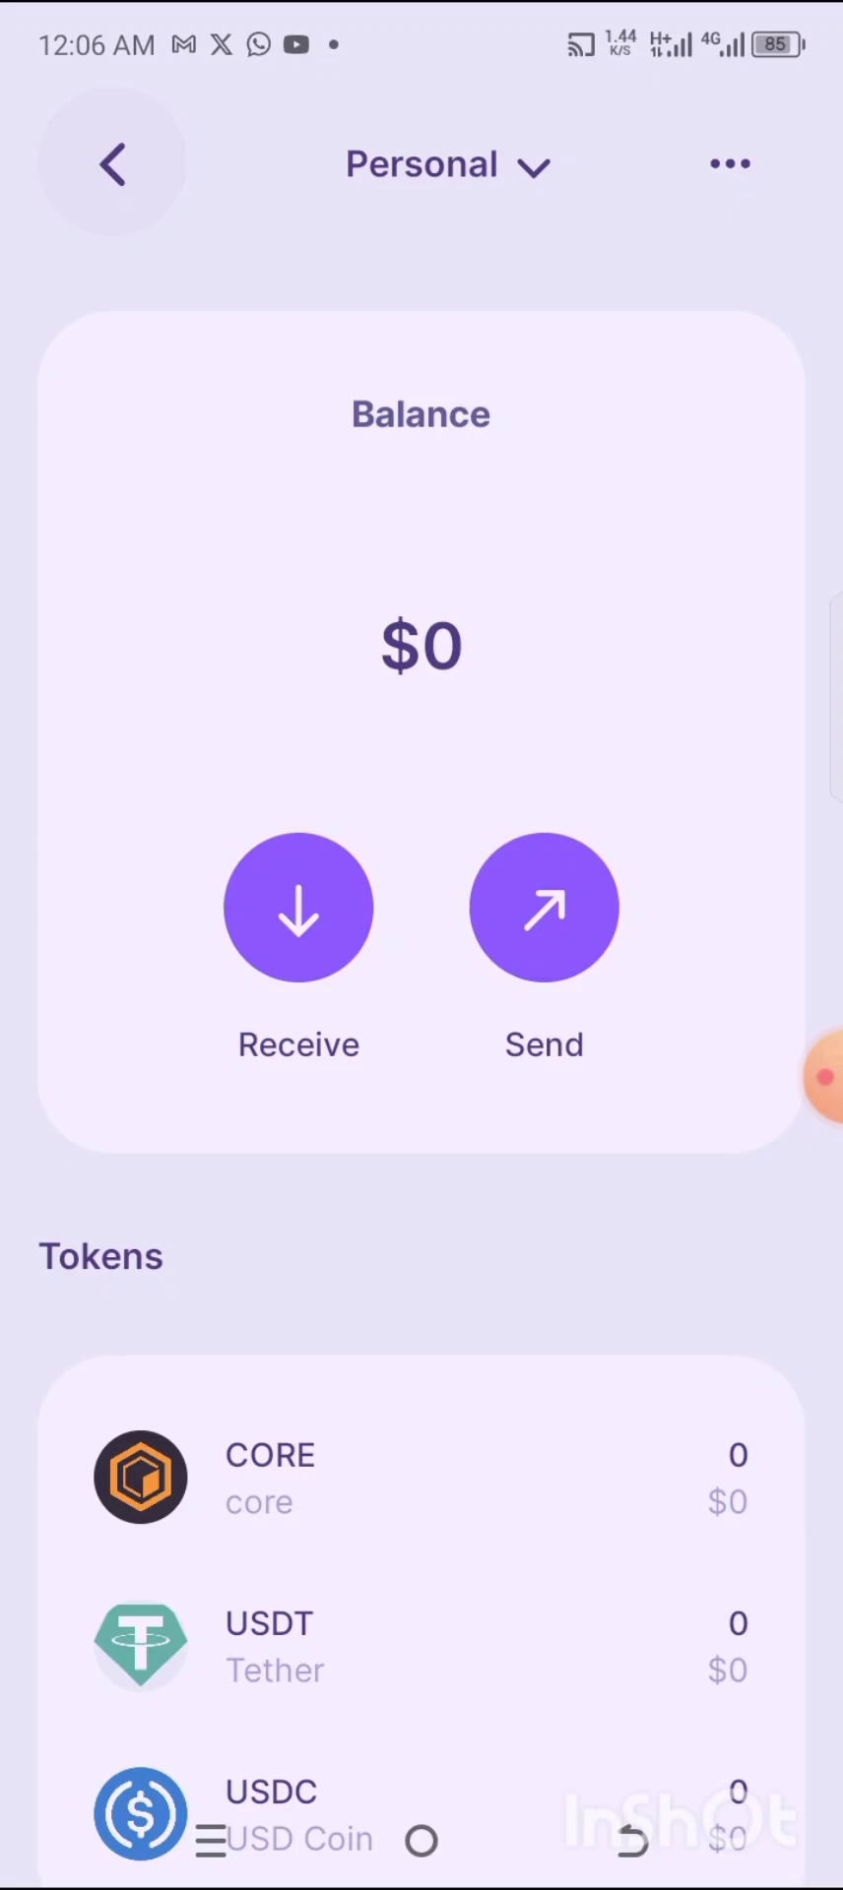
# - Close the Your Wallets list and go back from the wallet page to the Element home chat list
pyautogui.click(823, 1077)
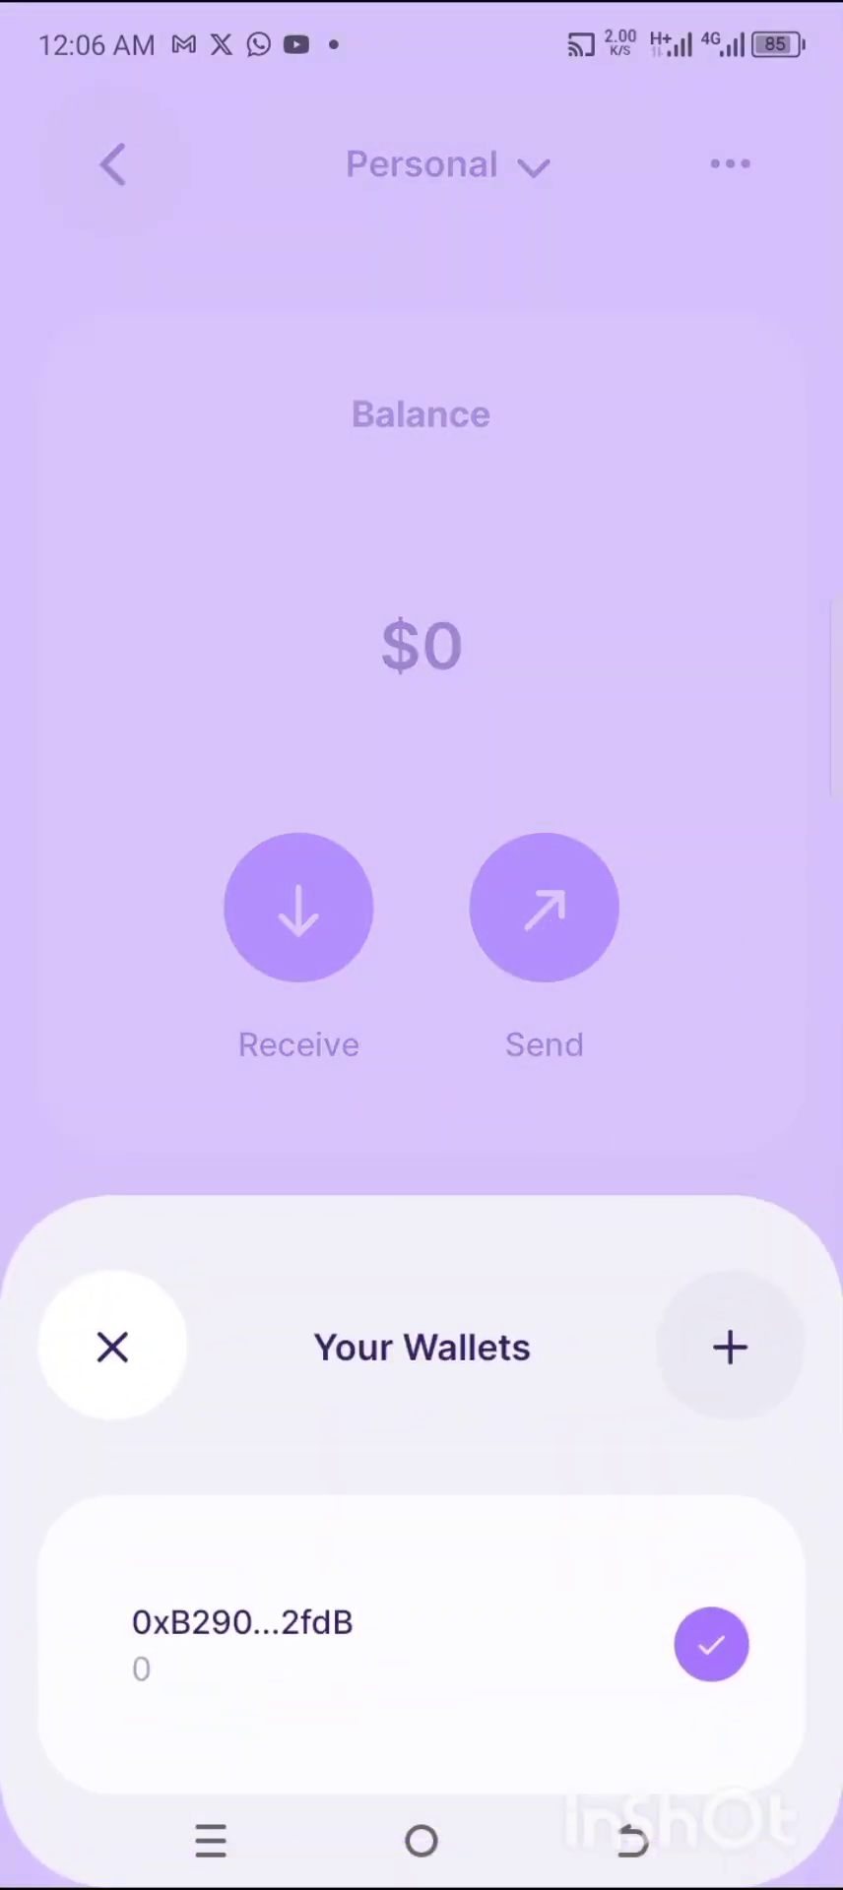
pyautogui.click(696, 1654)
pyautogui.moveTo(669, 1296); pyautogui.dragTo(798, 1424)
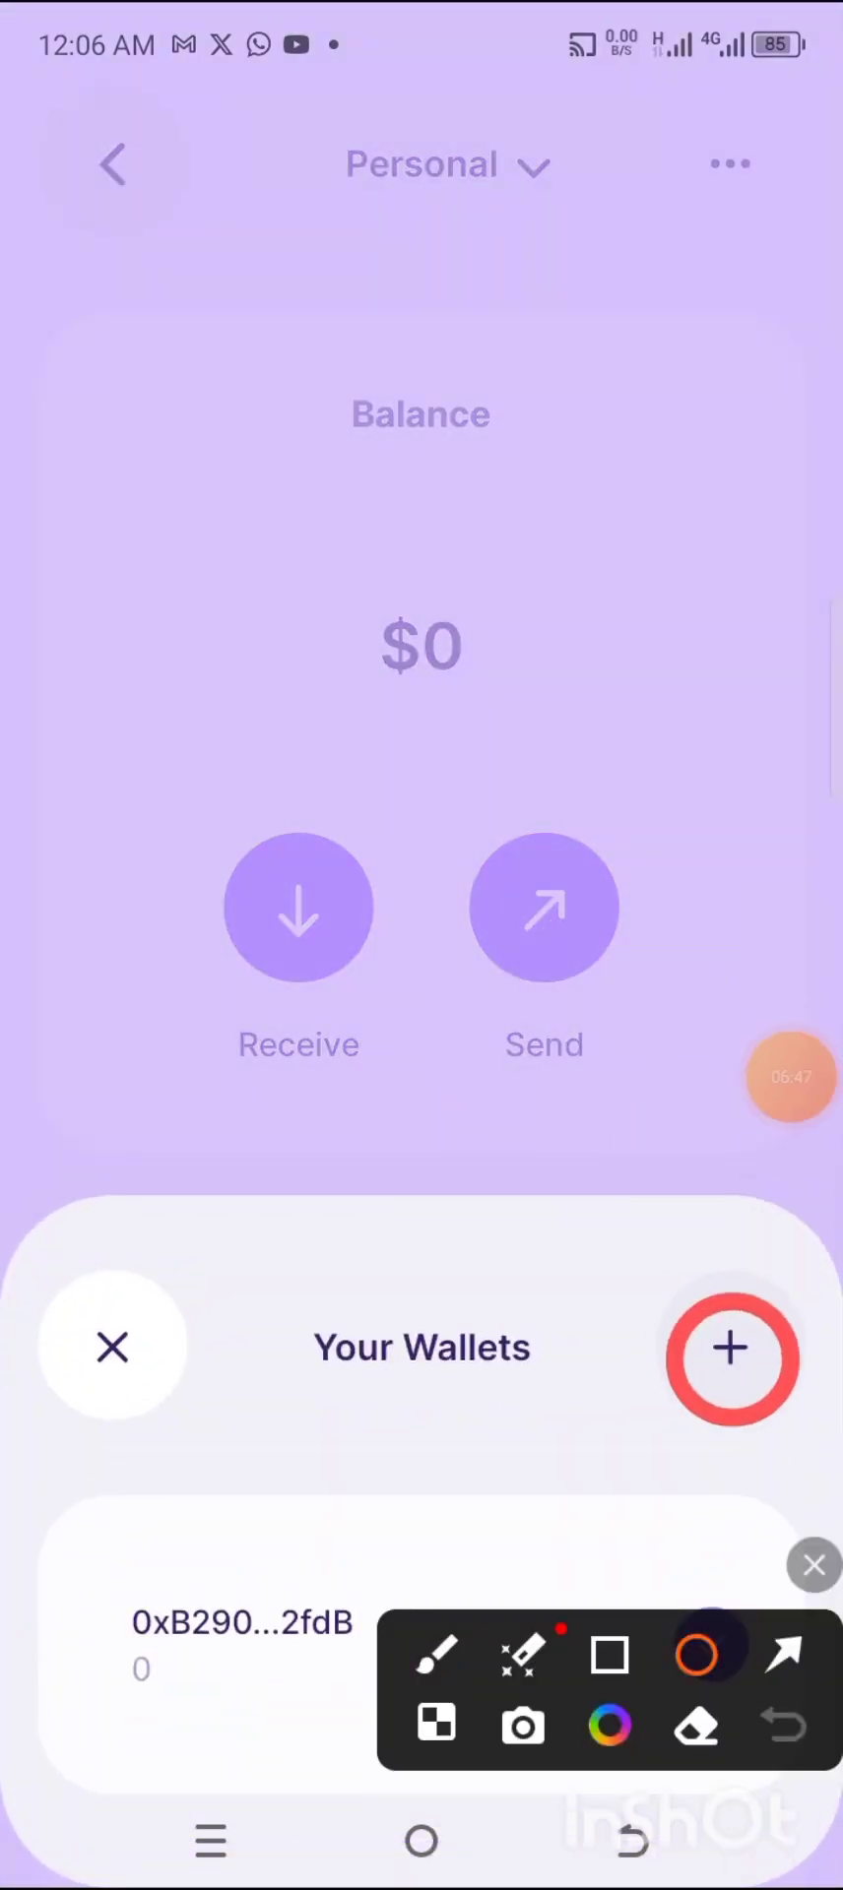
pyautogui.click(814, 1565)
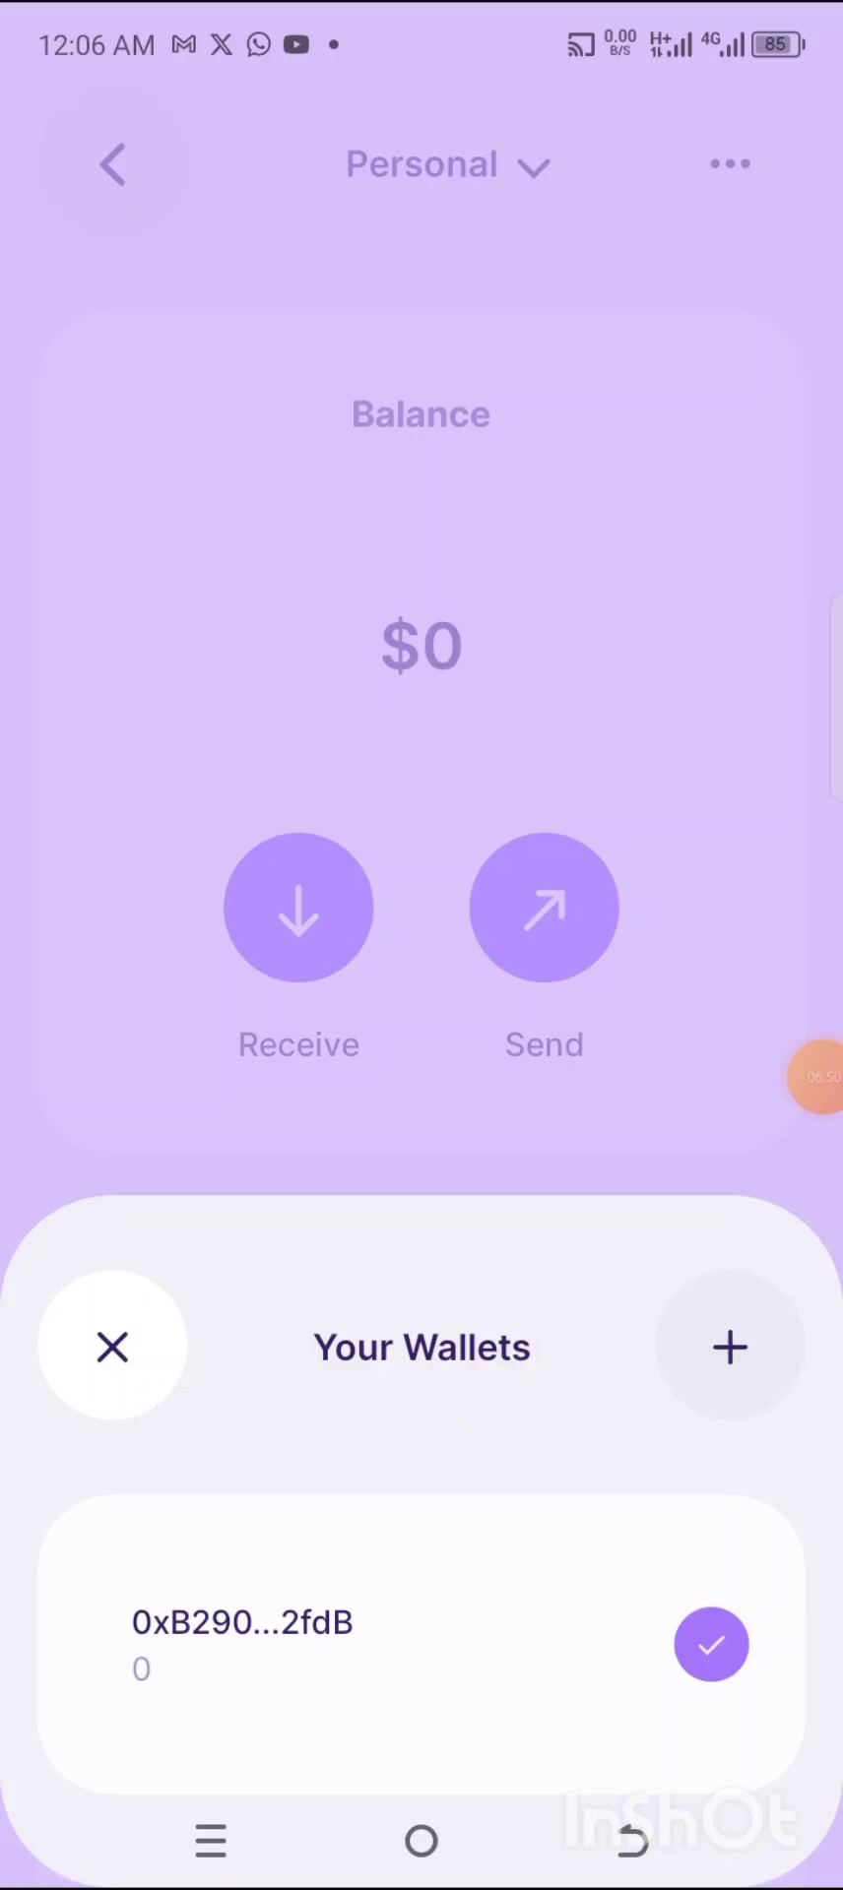
pyautogui.click(112, 1347)
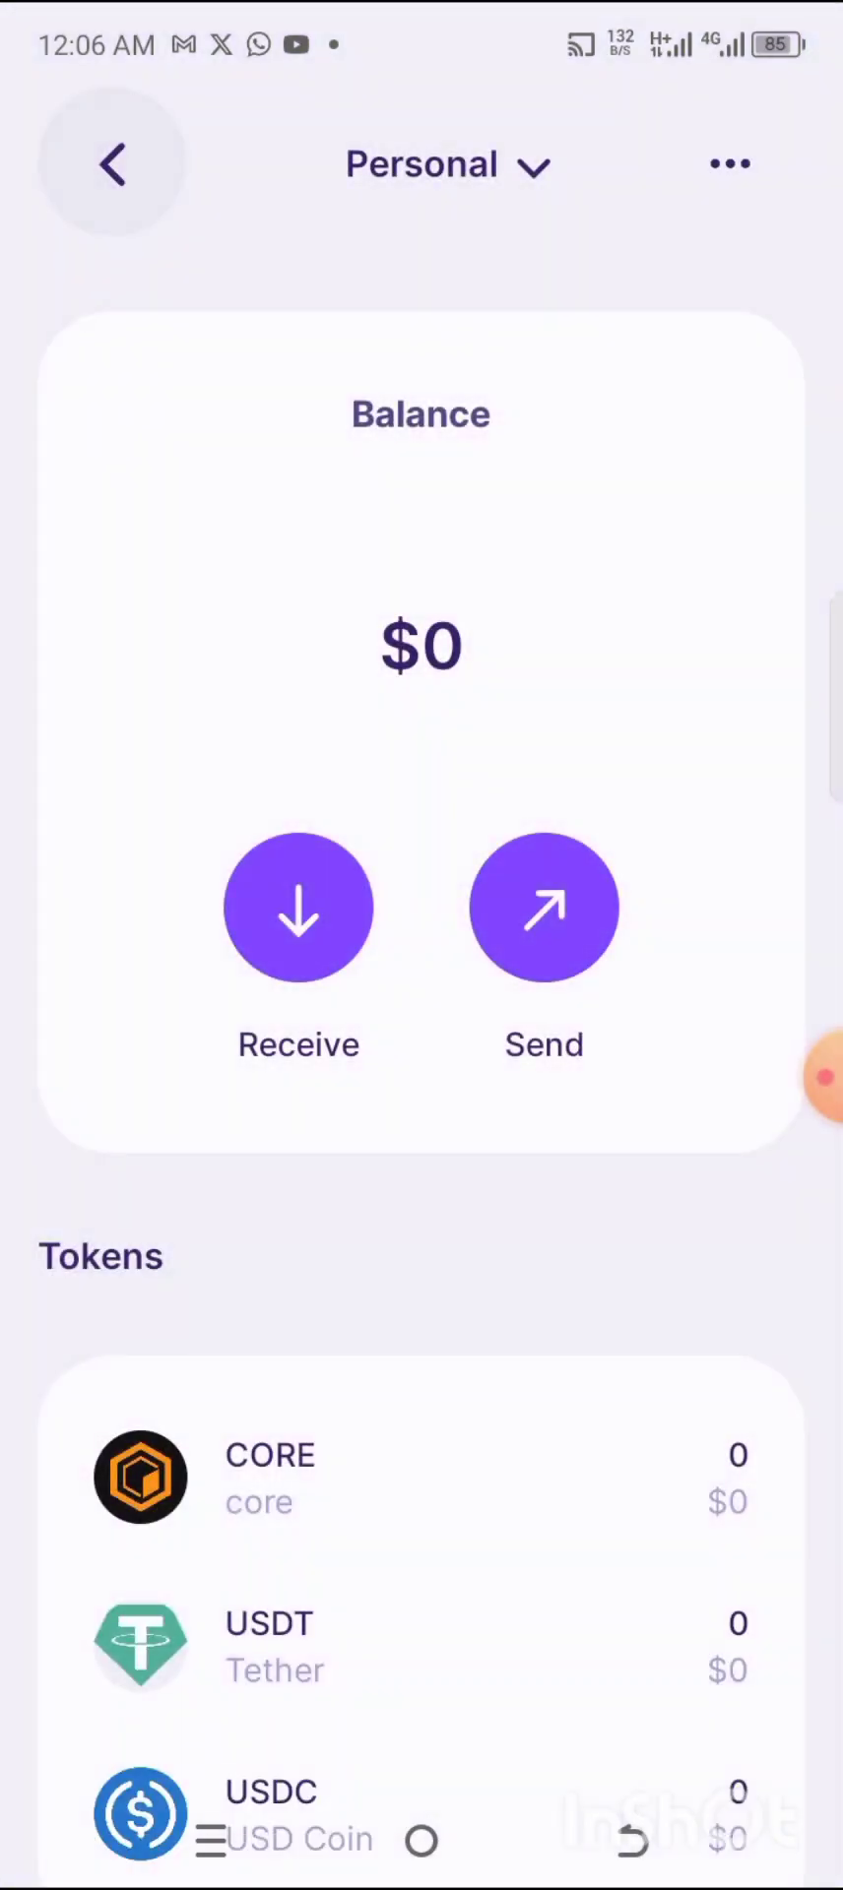
pyautogui.click(823, 1078)
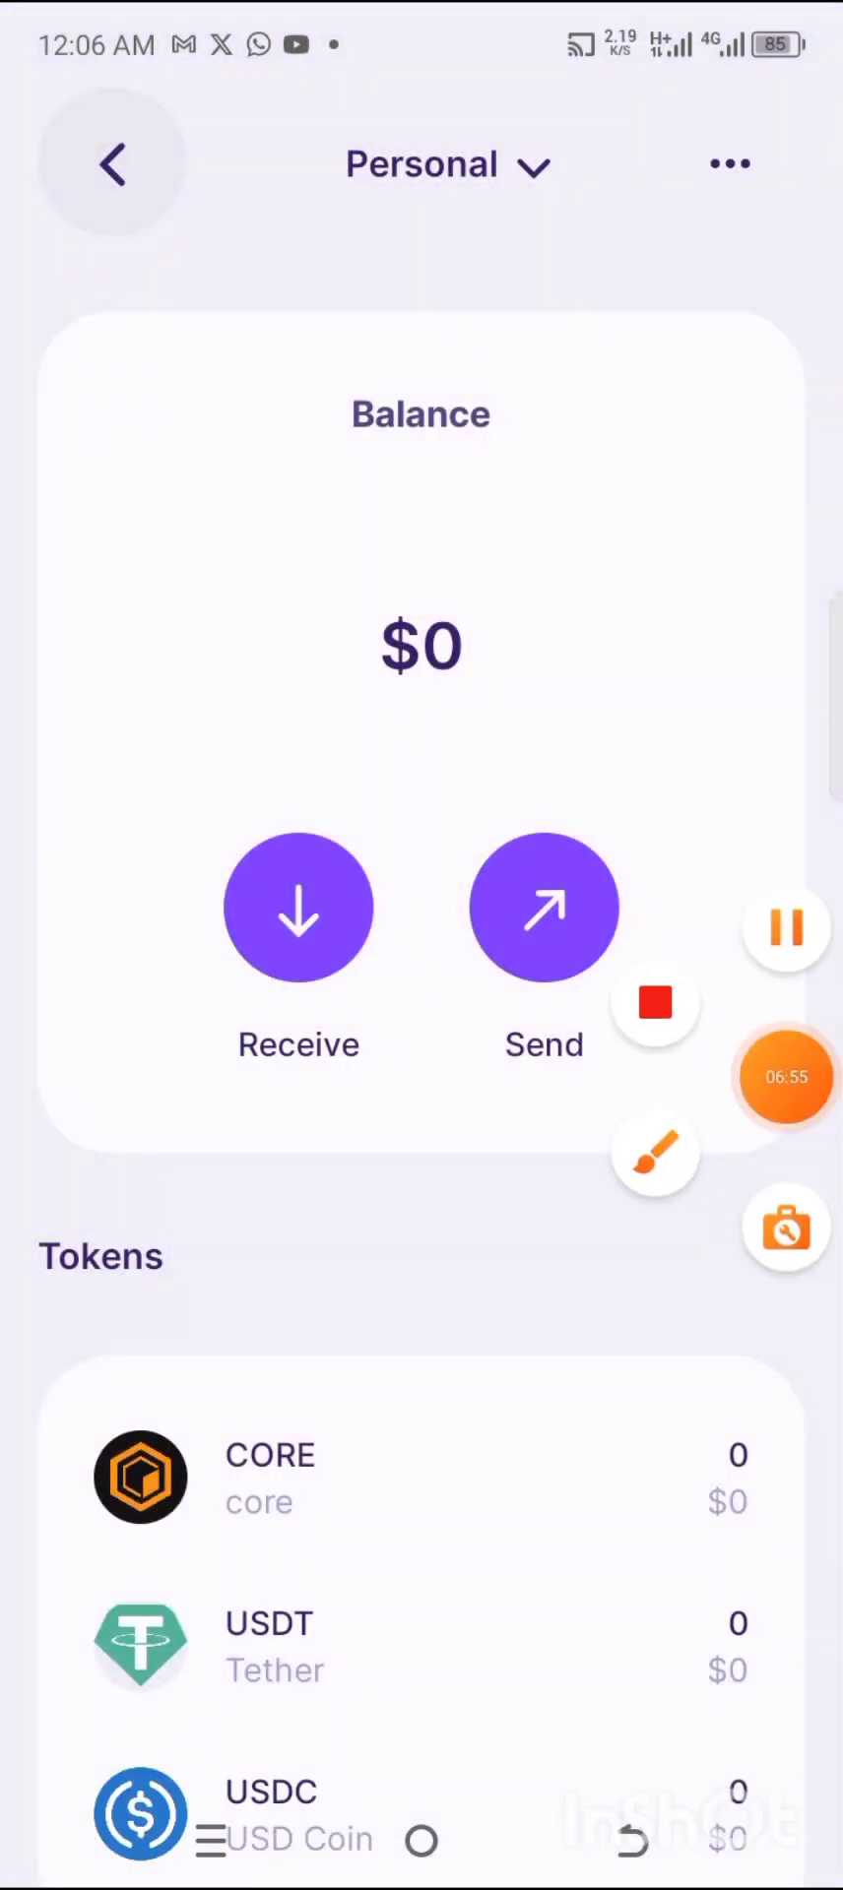
pyautogui.click(112, 164)
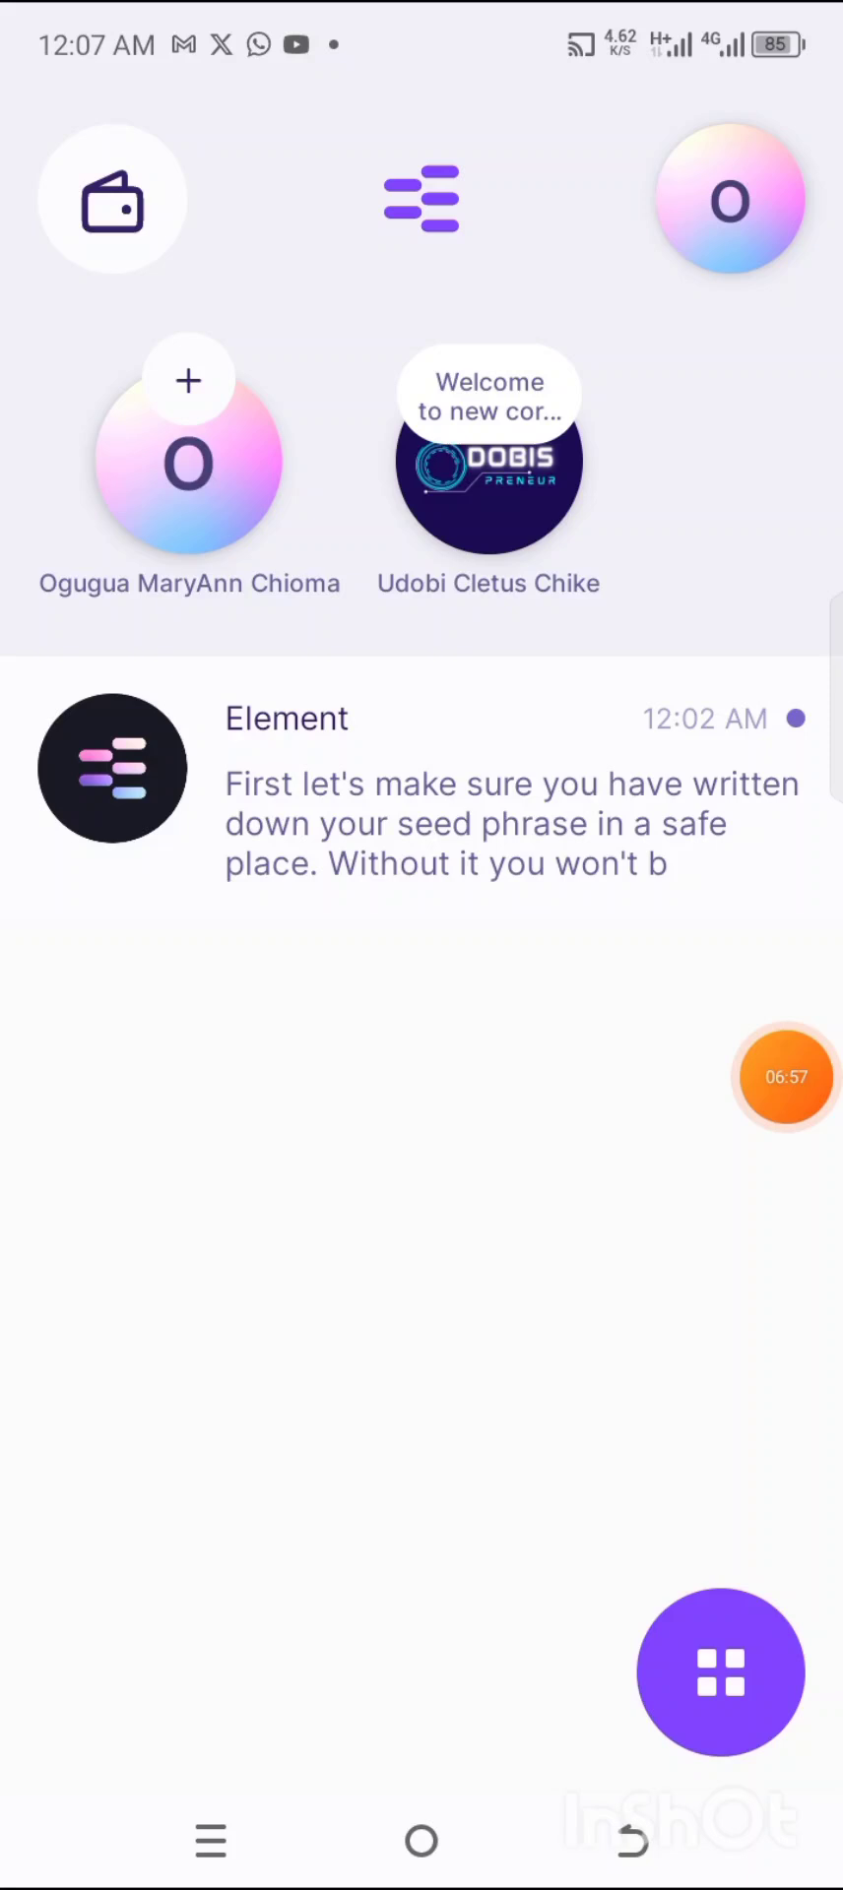
# - Open the Chommy1122 profile page from the top-right avatar
pyautogui.click(655, 1152)
pyautogui.click(785, 1654)
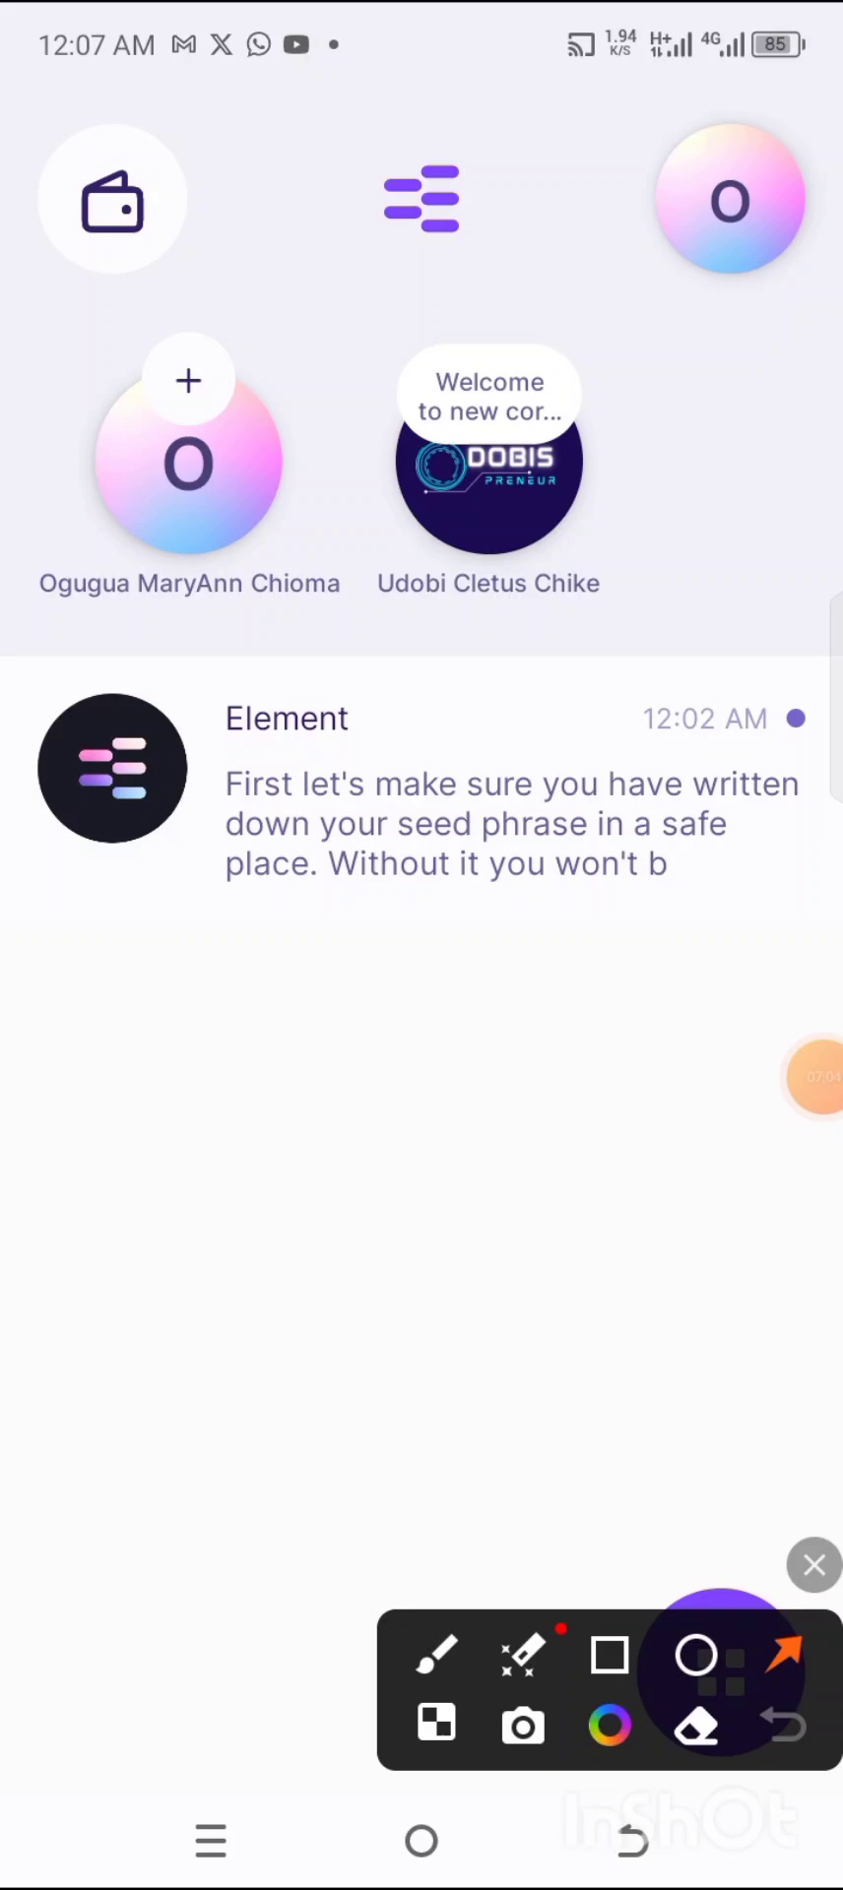
pyautogui.moveTo(593, 778); pyautogui.dragTo(729, 237)
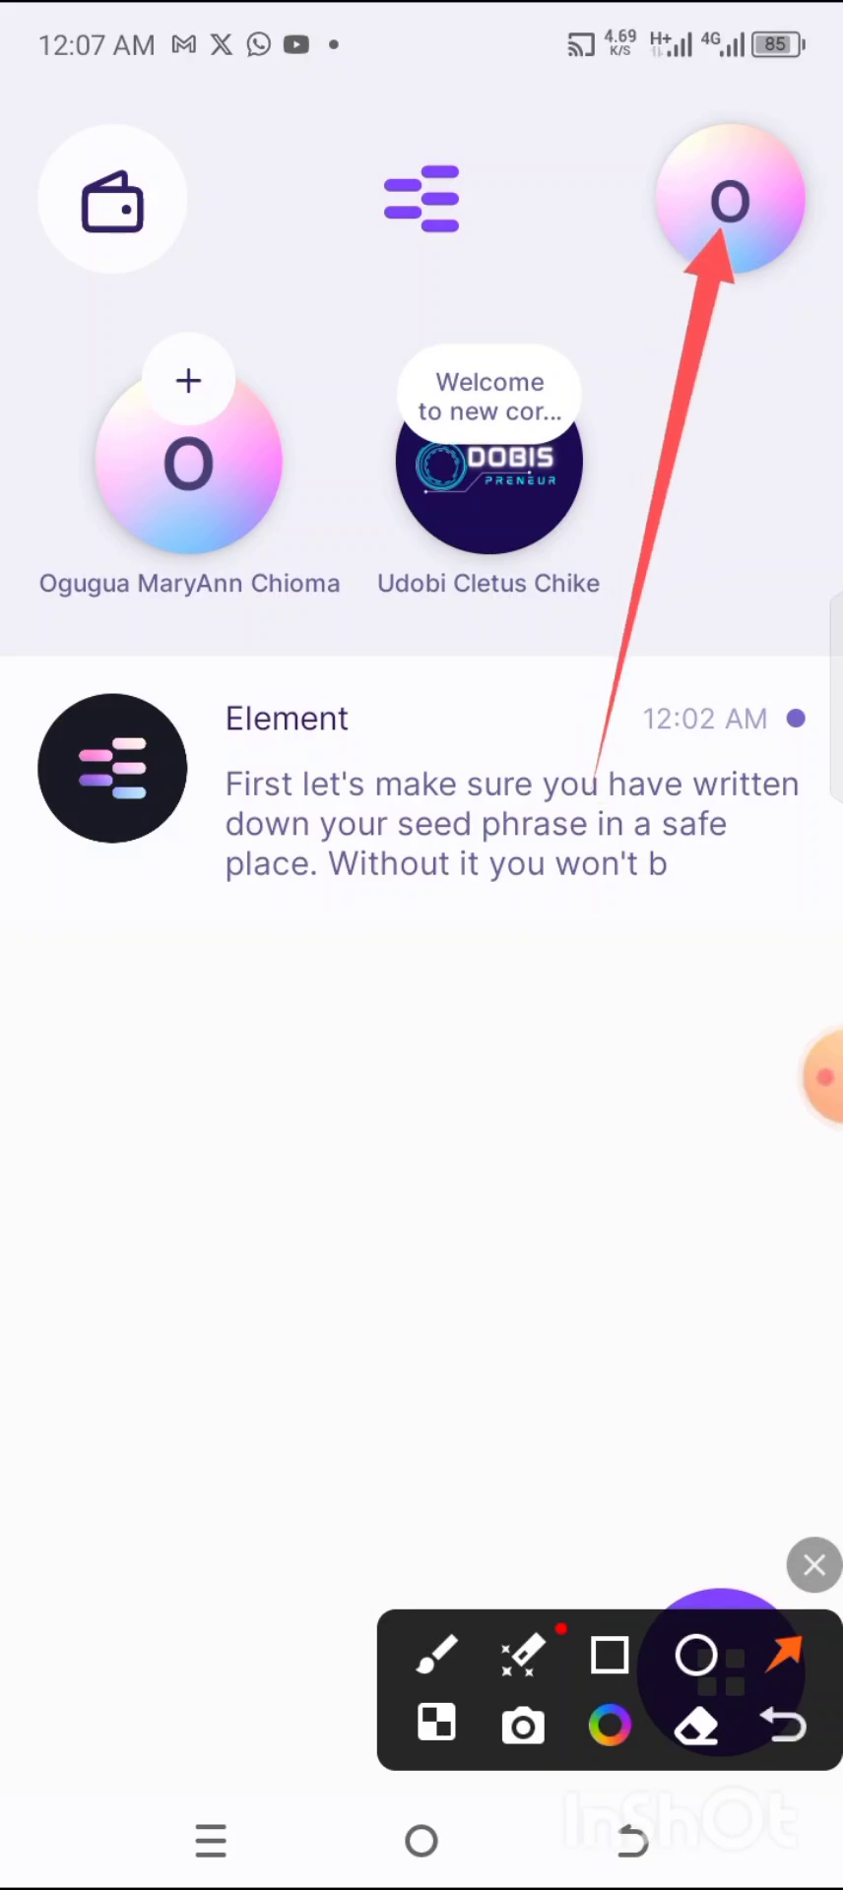
pyautogui.click(813, 1564)
pyautogui.click(729, 200)
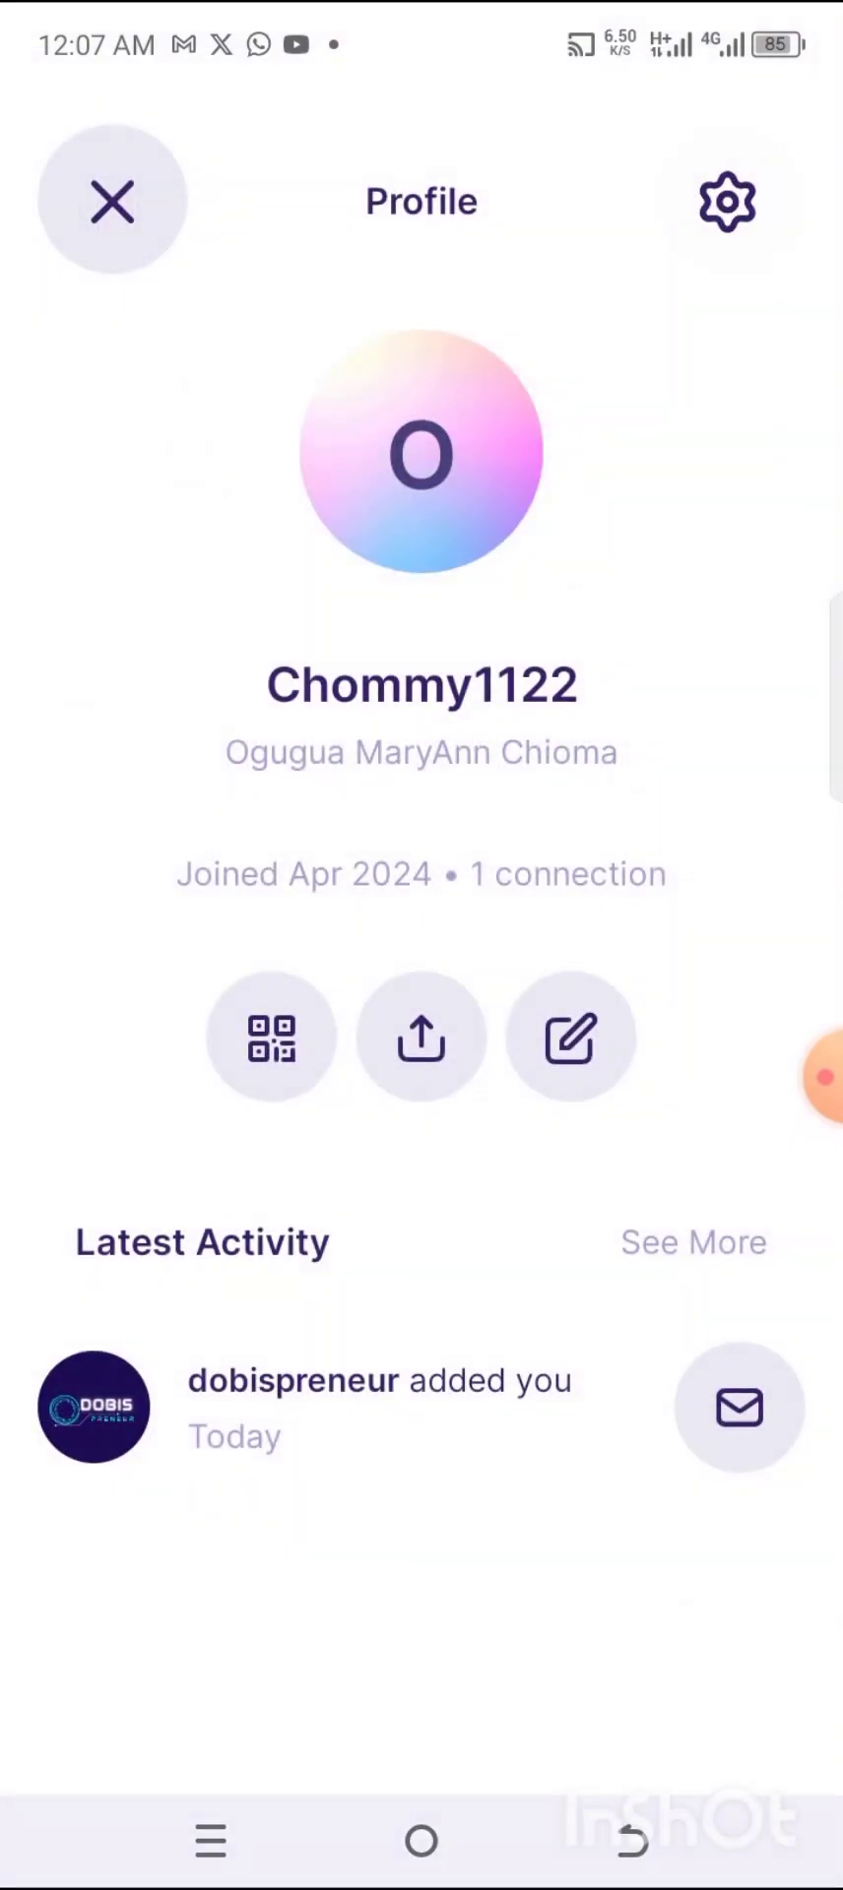
# - Open the account Settings menu from the profile's gear icon
pyautogui.click(823, 1077)
pyautogui.click(653, 1146)
pyautogui.click(785, 1654)
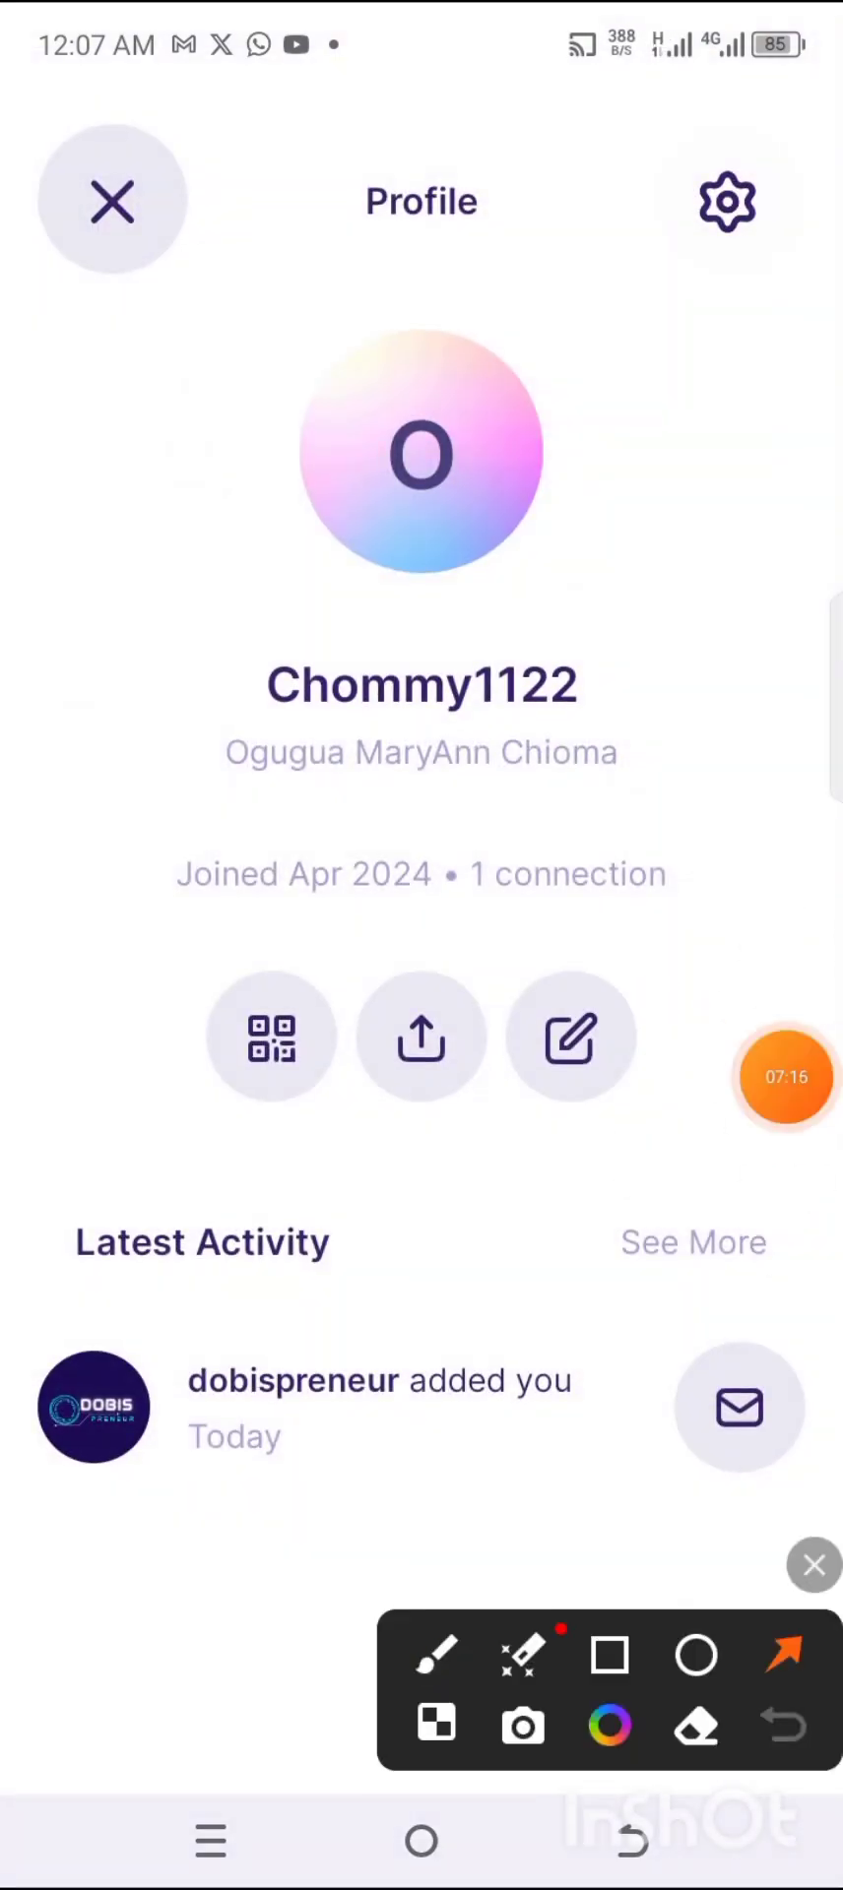
pyautogui.moveTo(721, 675); pyautogui.dragTo(707, 266)
pyautogui.click(813, 1564)
pyautogui.click(727, 201)
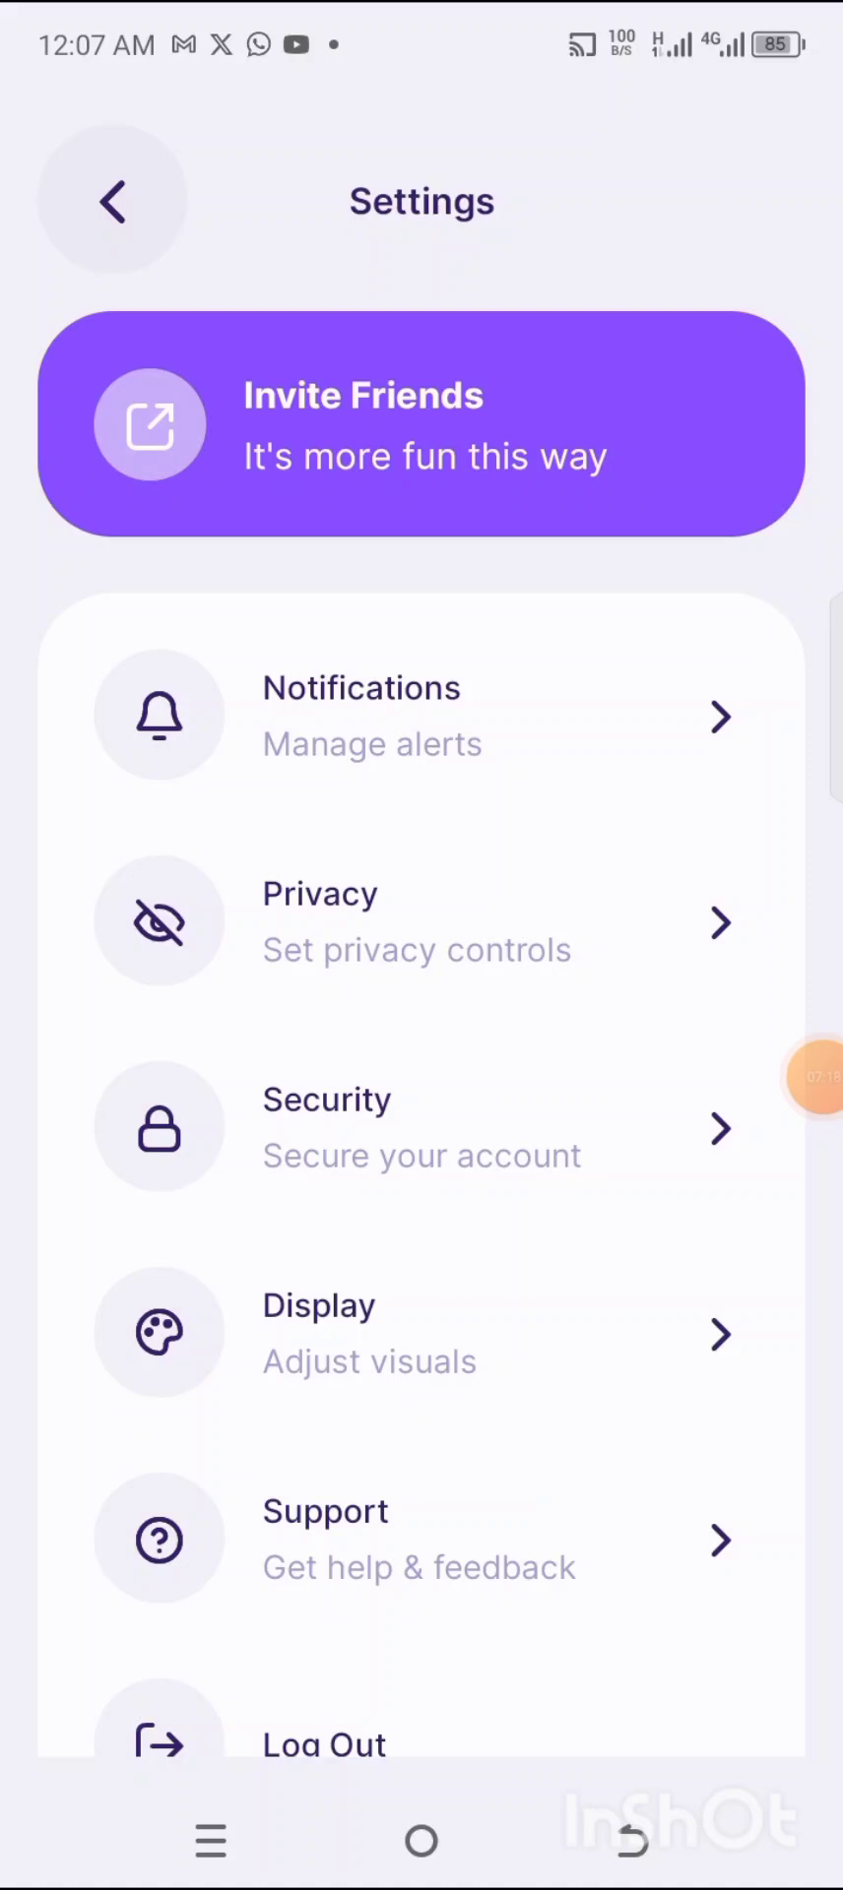
# - Open the Invite Friends page from Settings, showing the five available invites
pyautogui.click(786, 1077)
pyautogui.click(653, 1146)
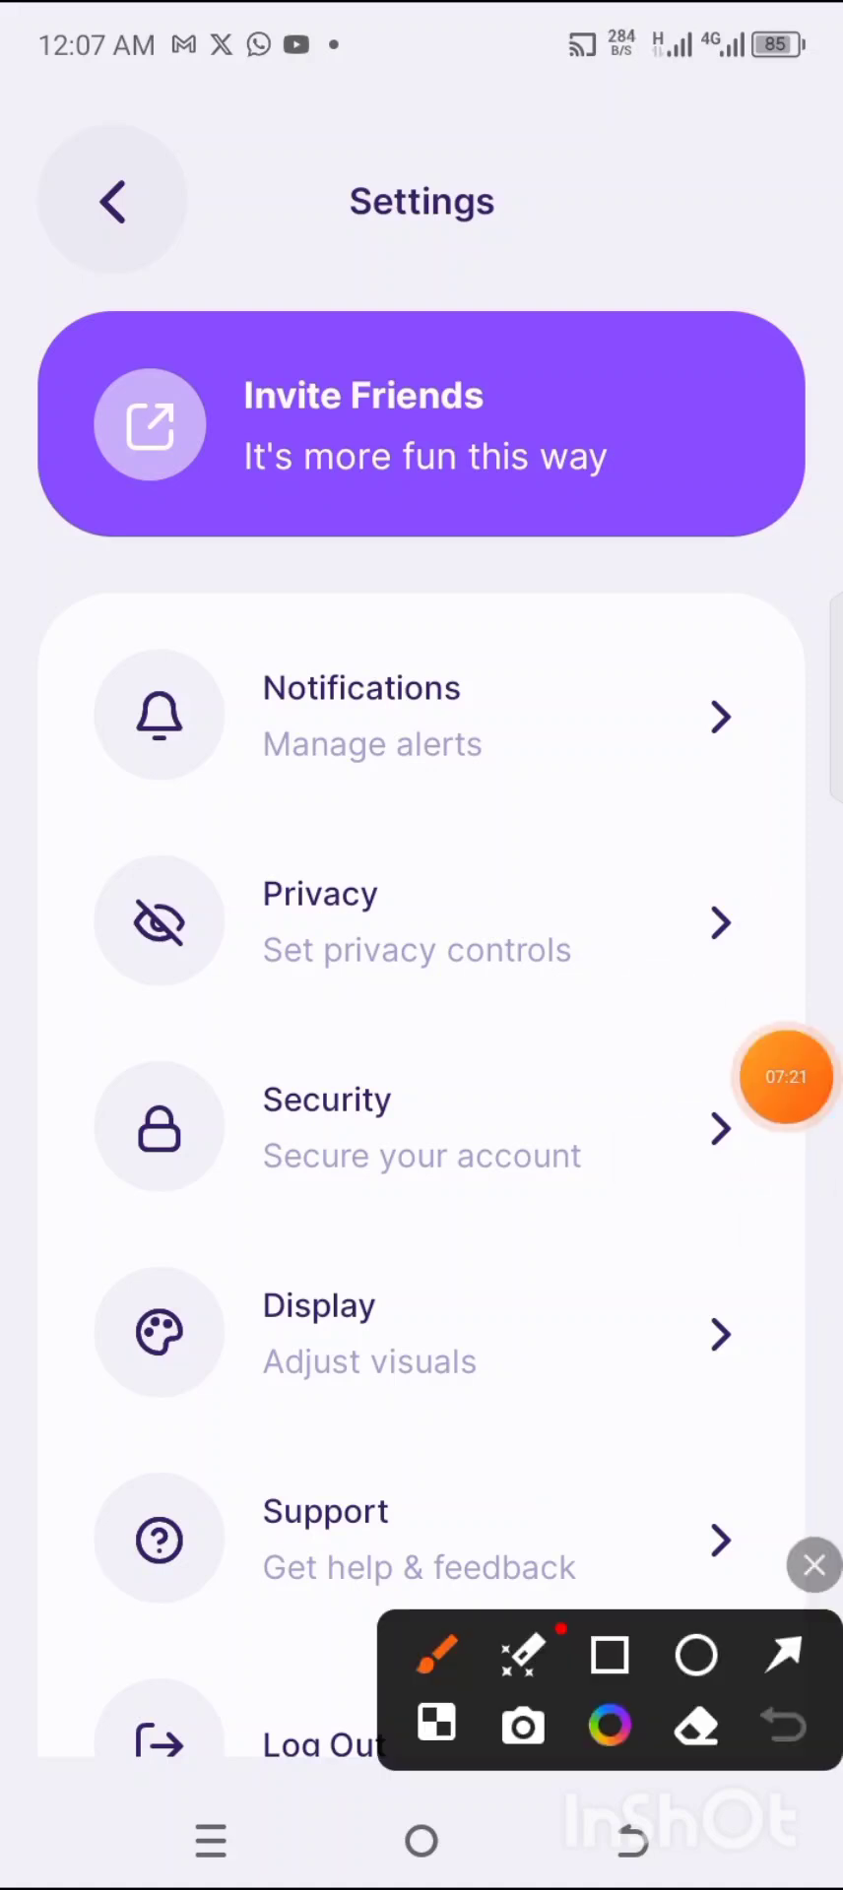
pyautogui.click(611, 1655)
pyautogui.moveTo(59, 317)
pyautogui.mouseDown()
pyautogui.moveTo(204, 342)
pyautogui.moveTo(785, 537)
pyautogui.mouseUp()
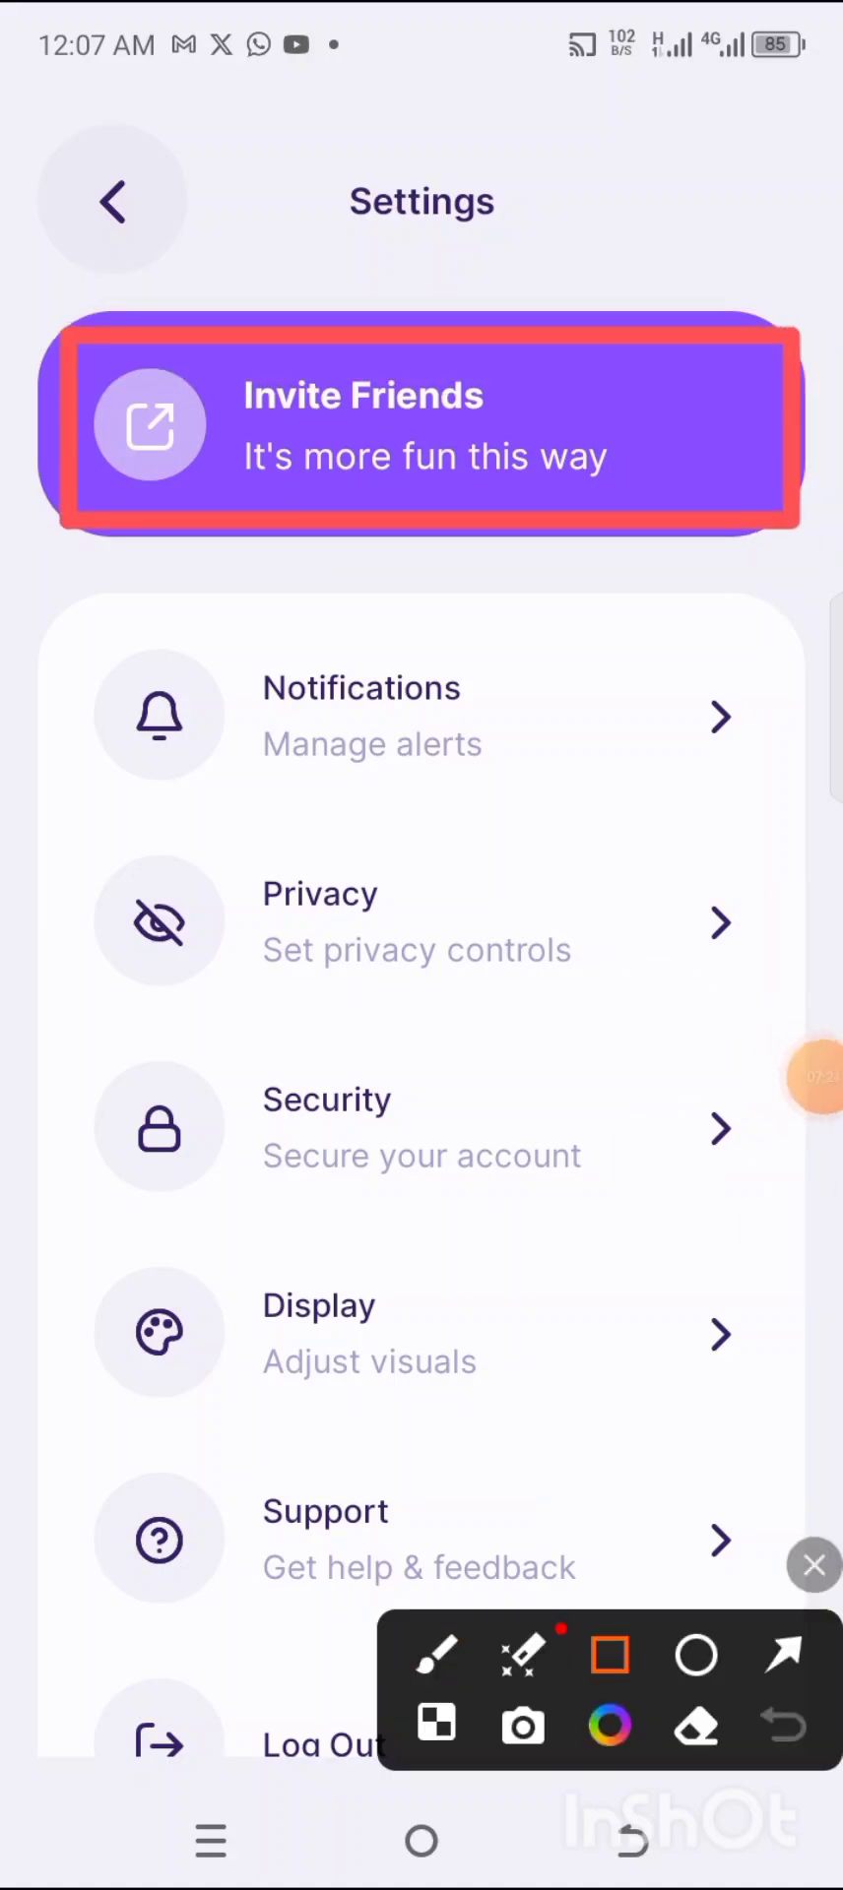
pyautogui.click(813, 1564)
pyautogui.click(421, 424)
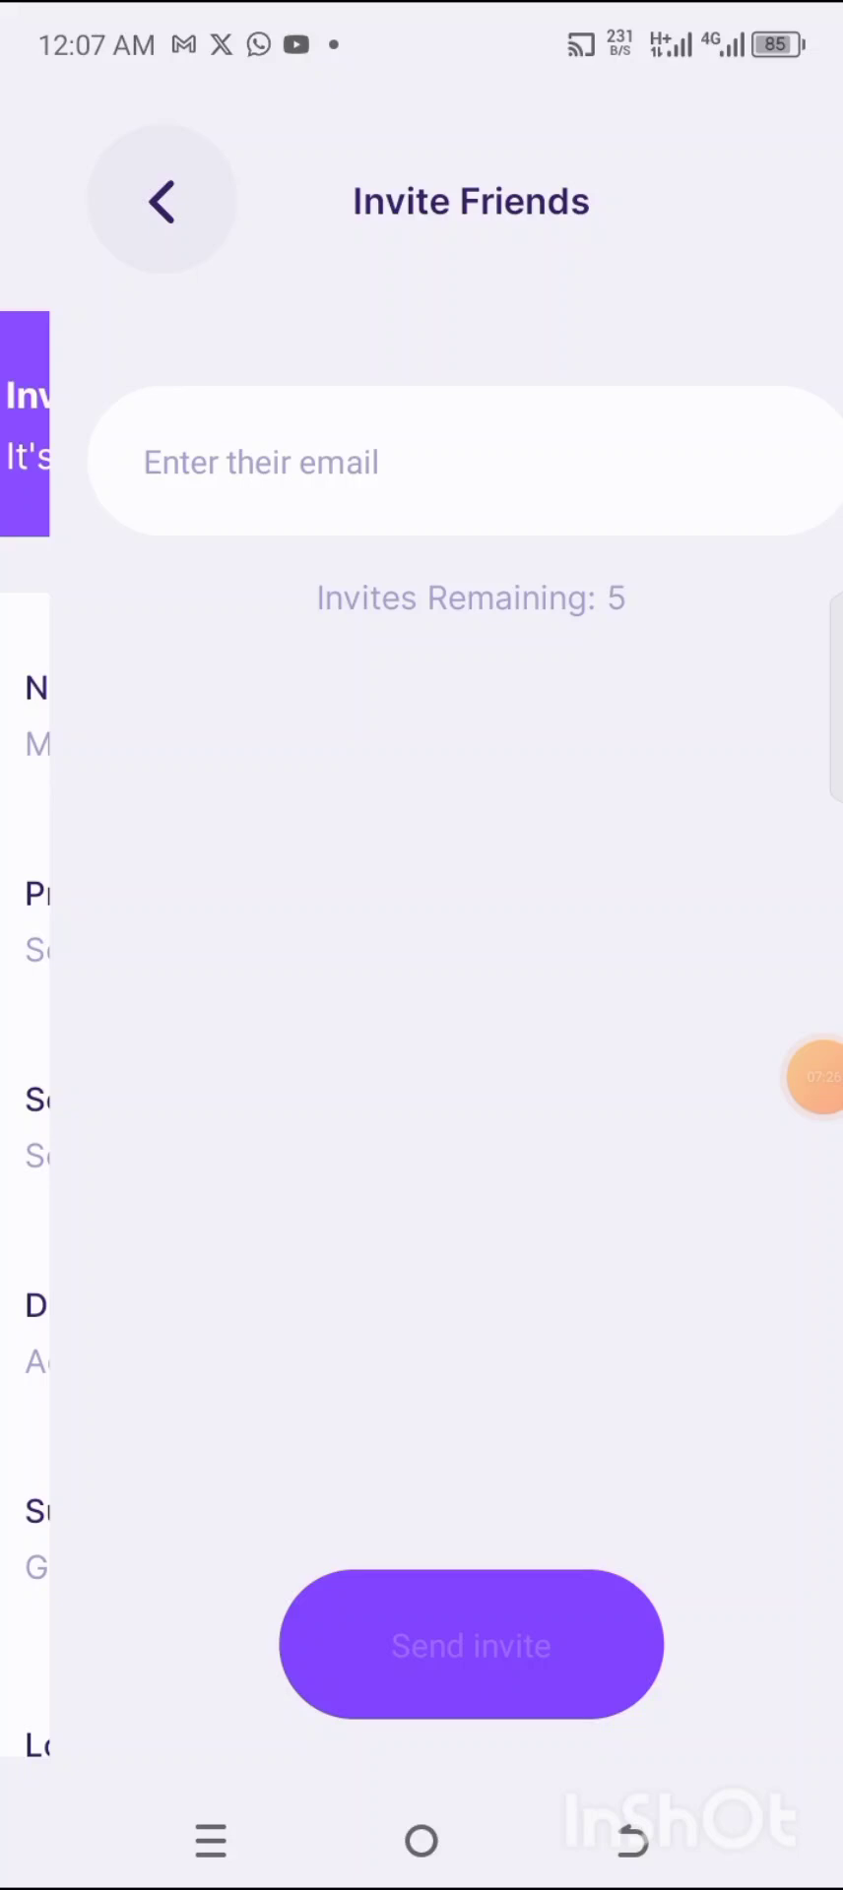
# - Return from the Invite Friends page to the Settings list
pyautogui.click(817, 1077)
pyautogui.click(652, 1148)
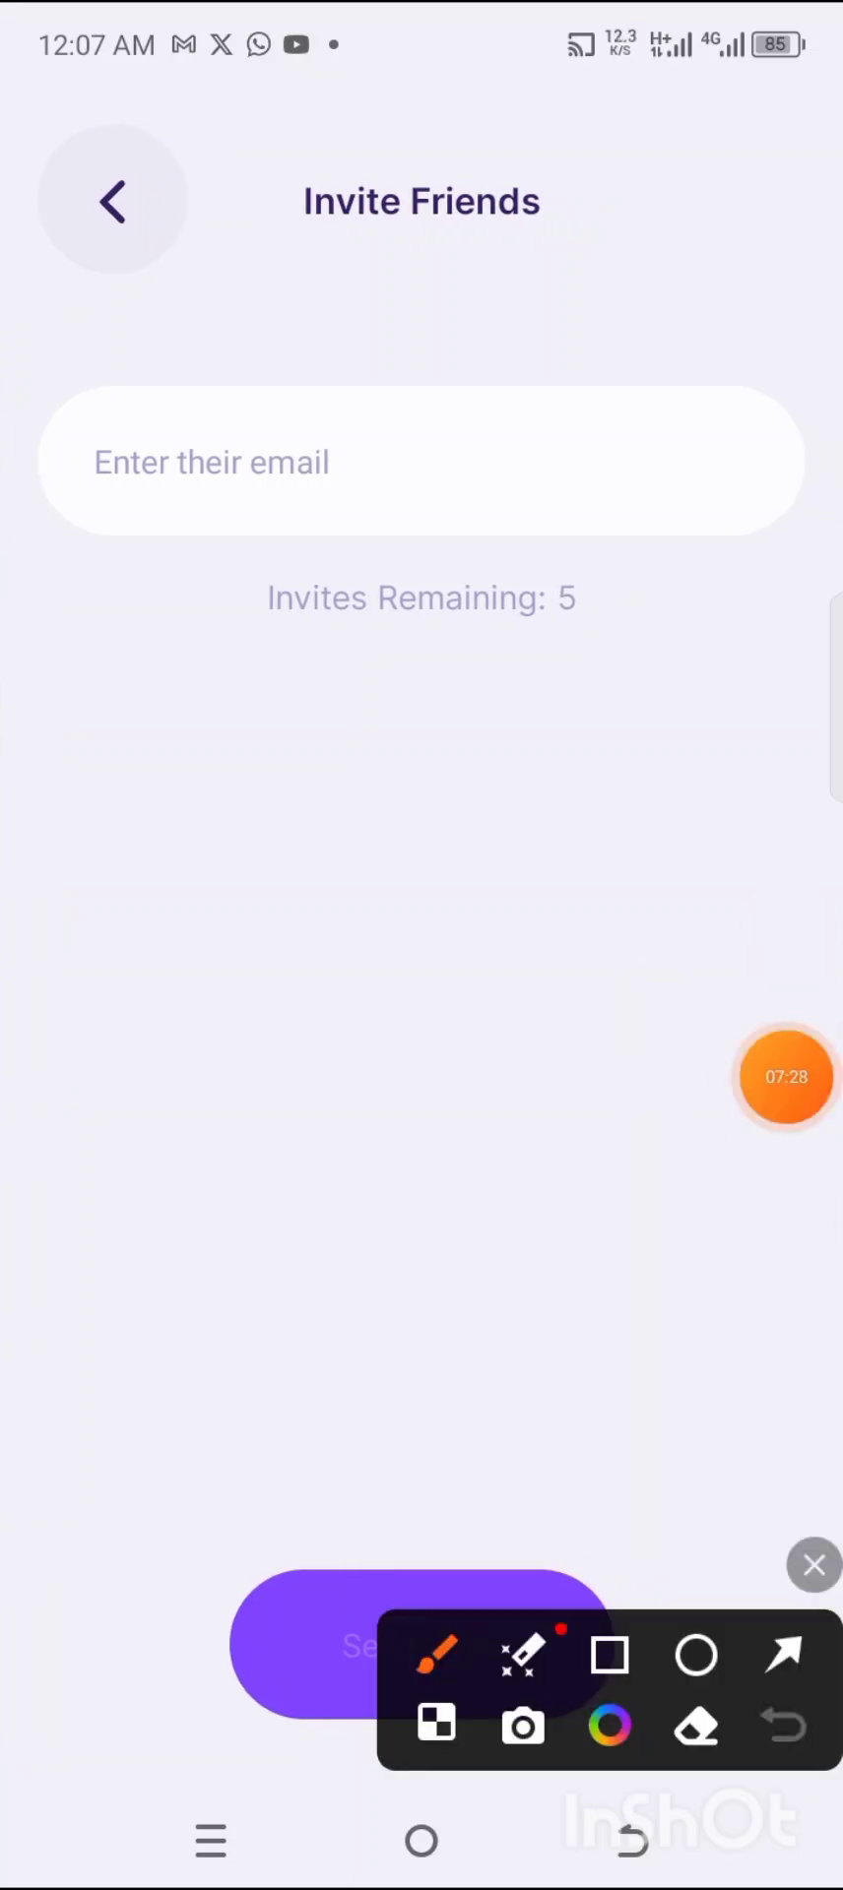
pyautogui.click(785, 1654)
pyautogui.moveTo(554, 964); pyautogui.dragTo(568, 628)
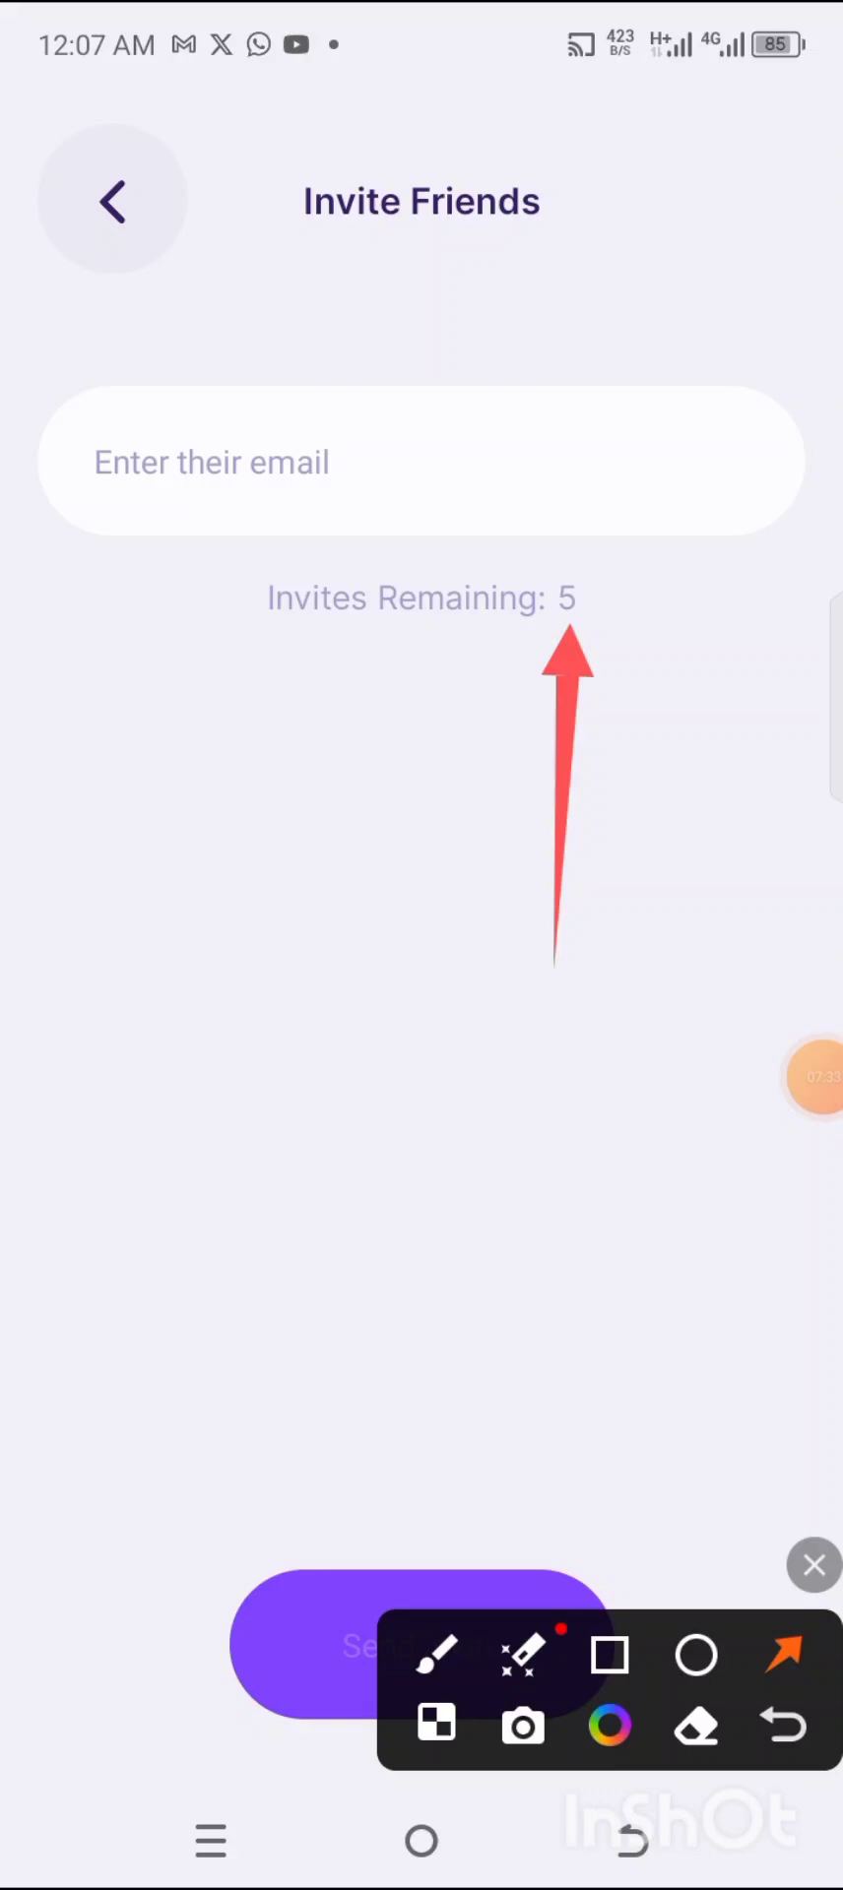
pyautogui.click(814, 1564)
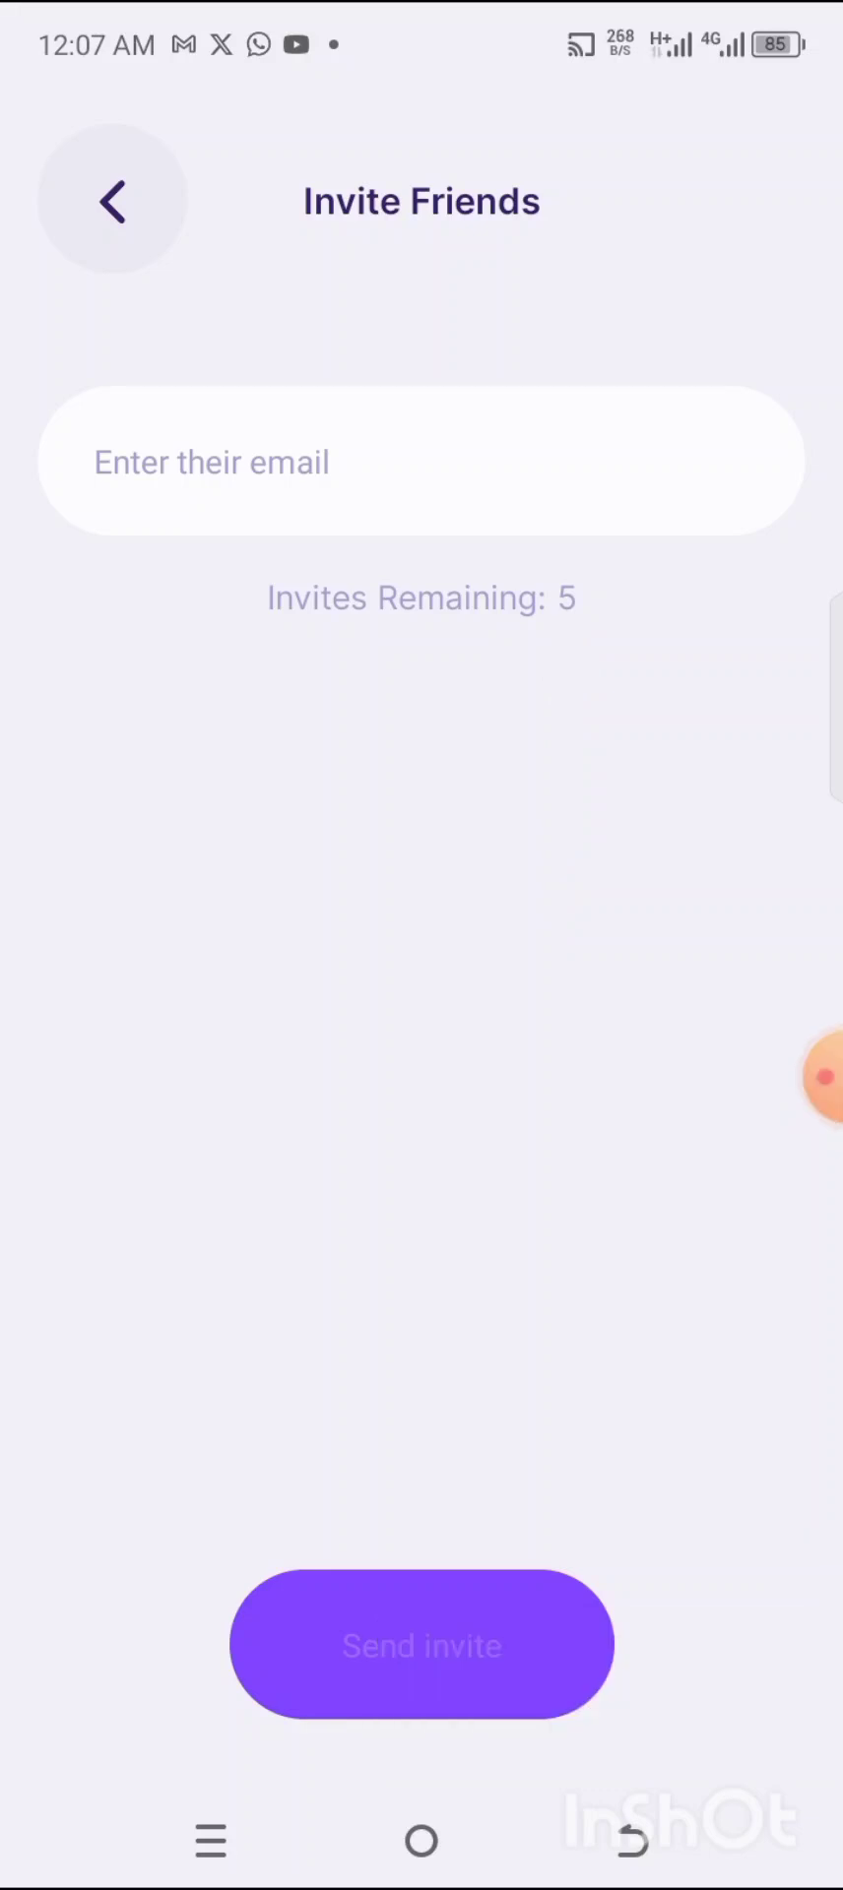
pyautogui.click(113, 201)
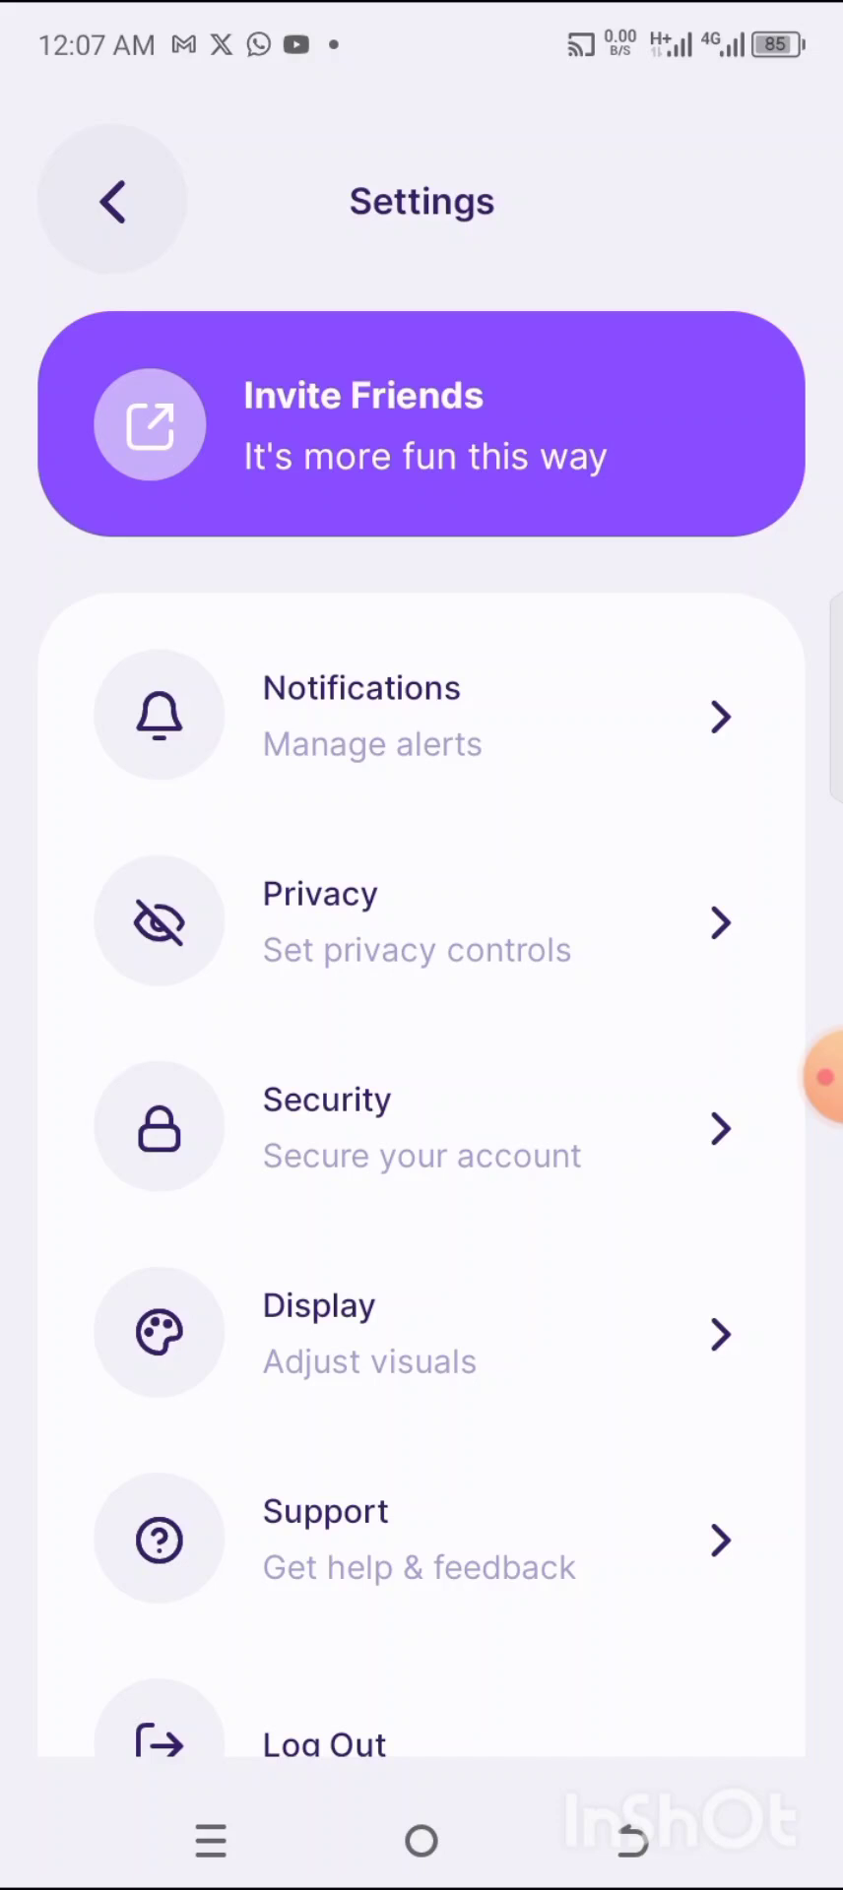
# - Reopen Invite Friends, then back out through Settings to the home chat list
pyautogui.click(421, 424)
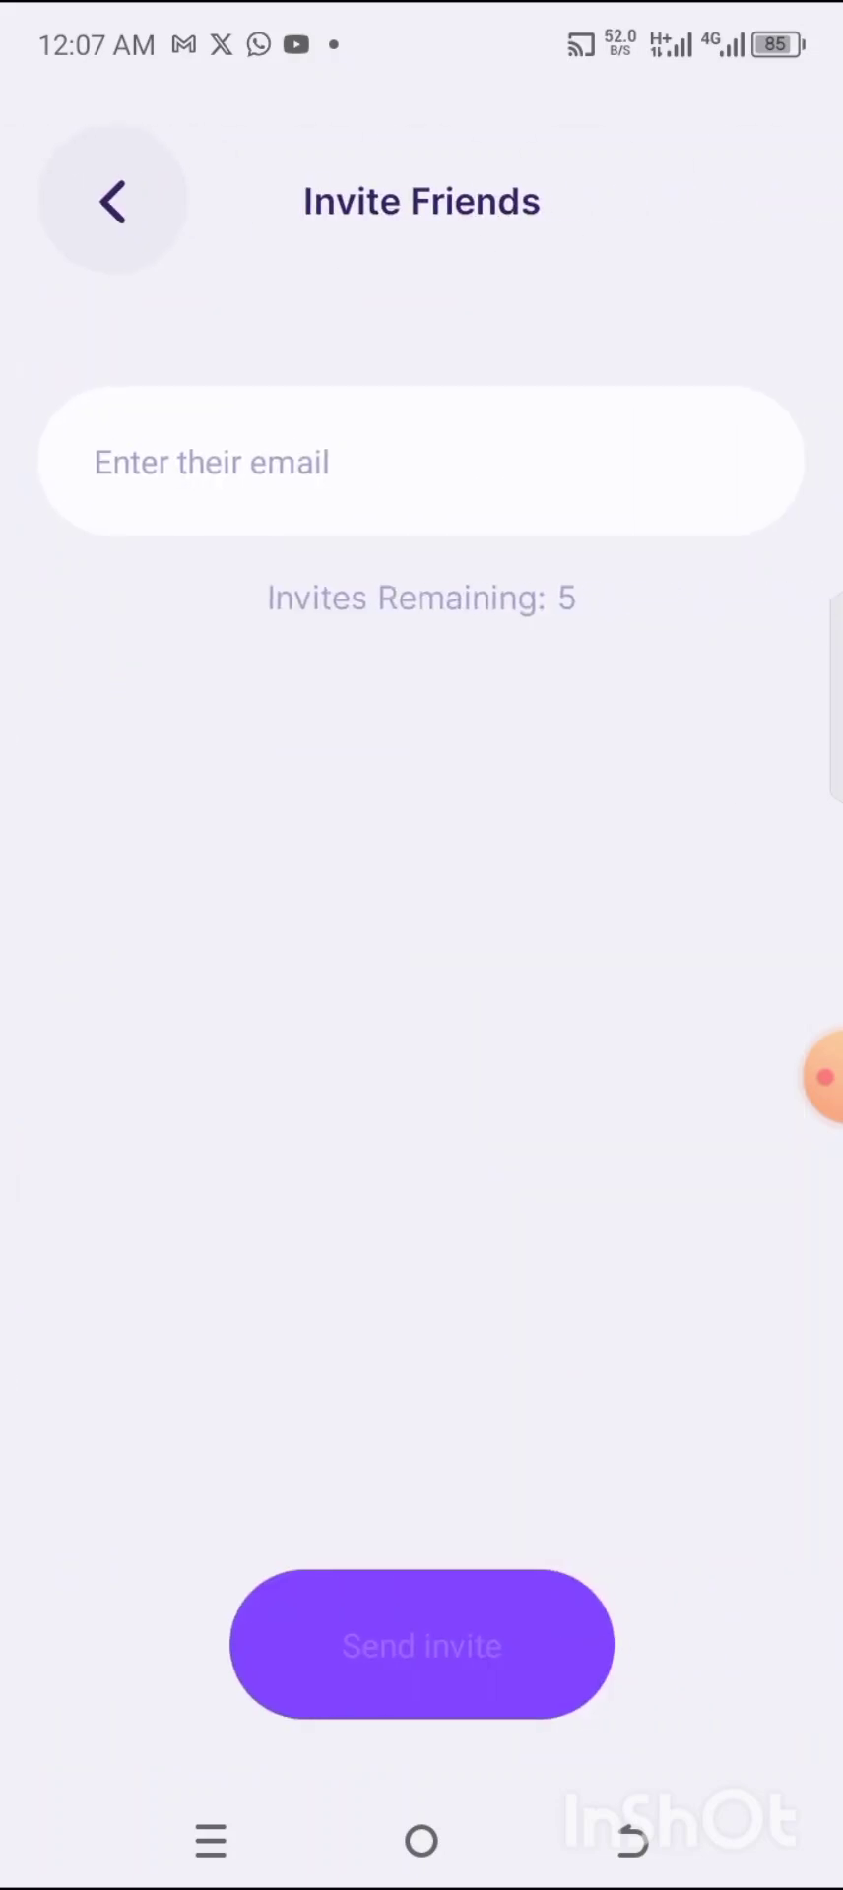
pyautogui.click(823, 1077)
pyautogui.click(653, 1139)
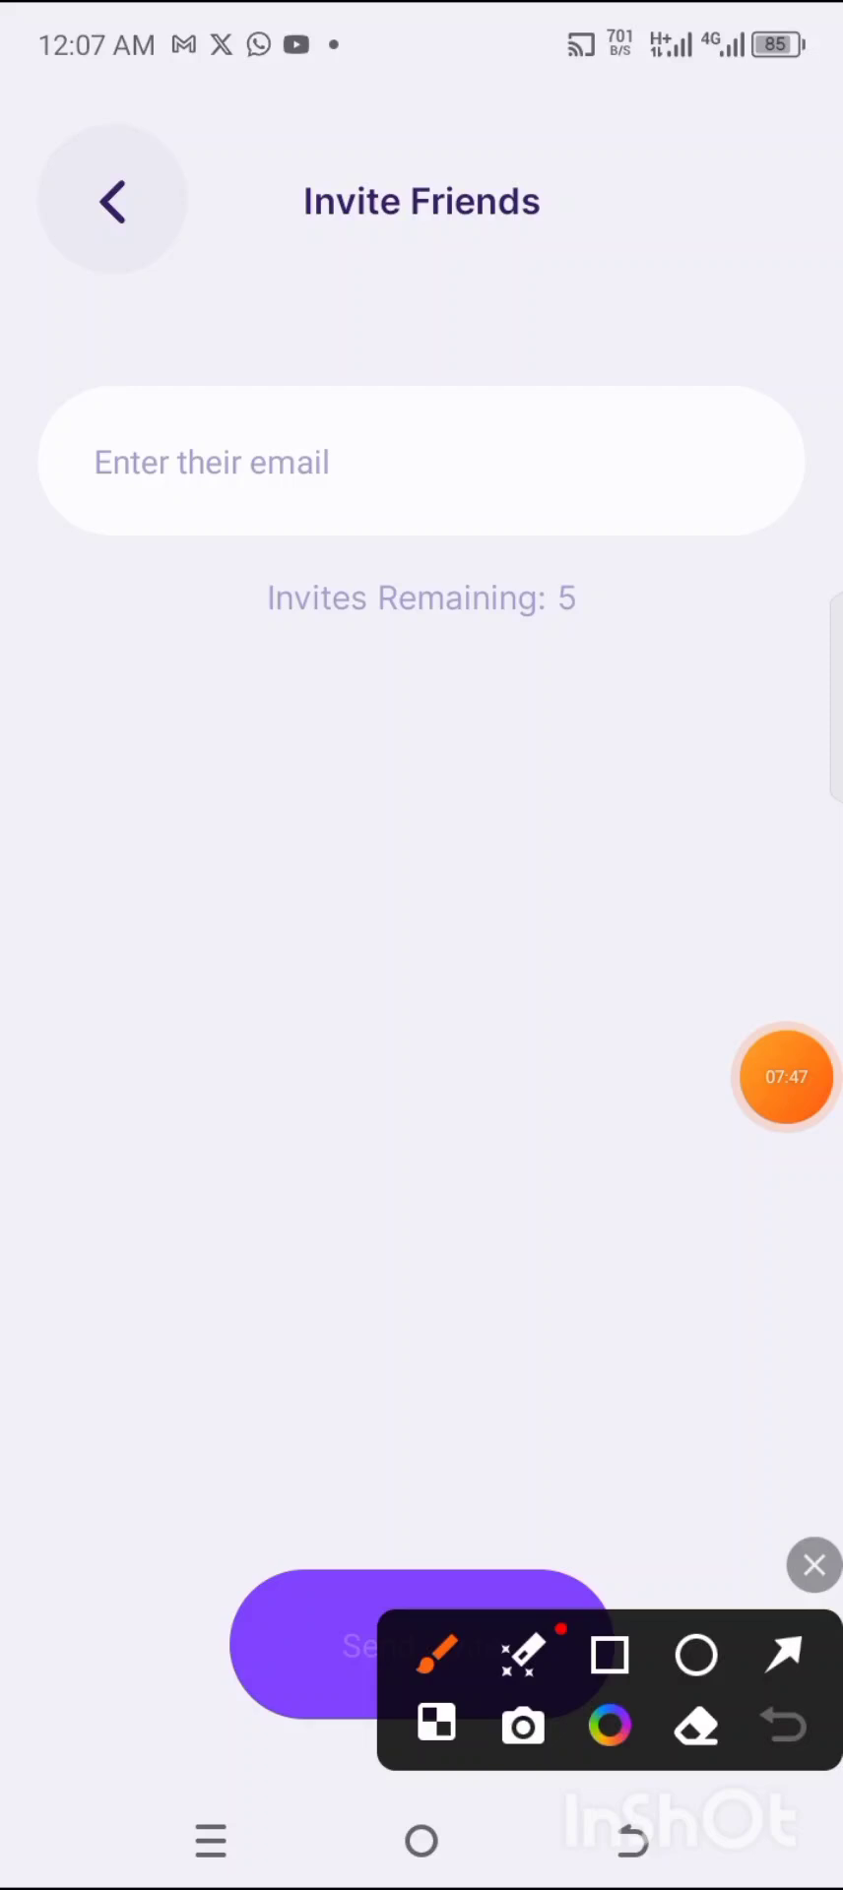
pyautogui.click(783, 1655)
pyautogui.moveTo(241, 1034); pyautogui.dragTo(178, 468)
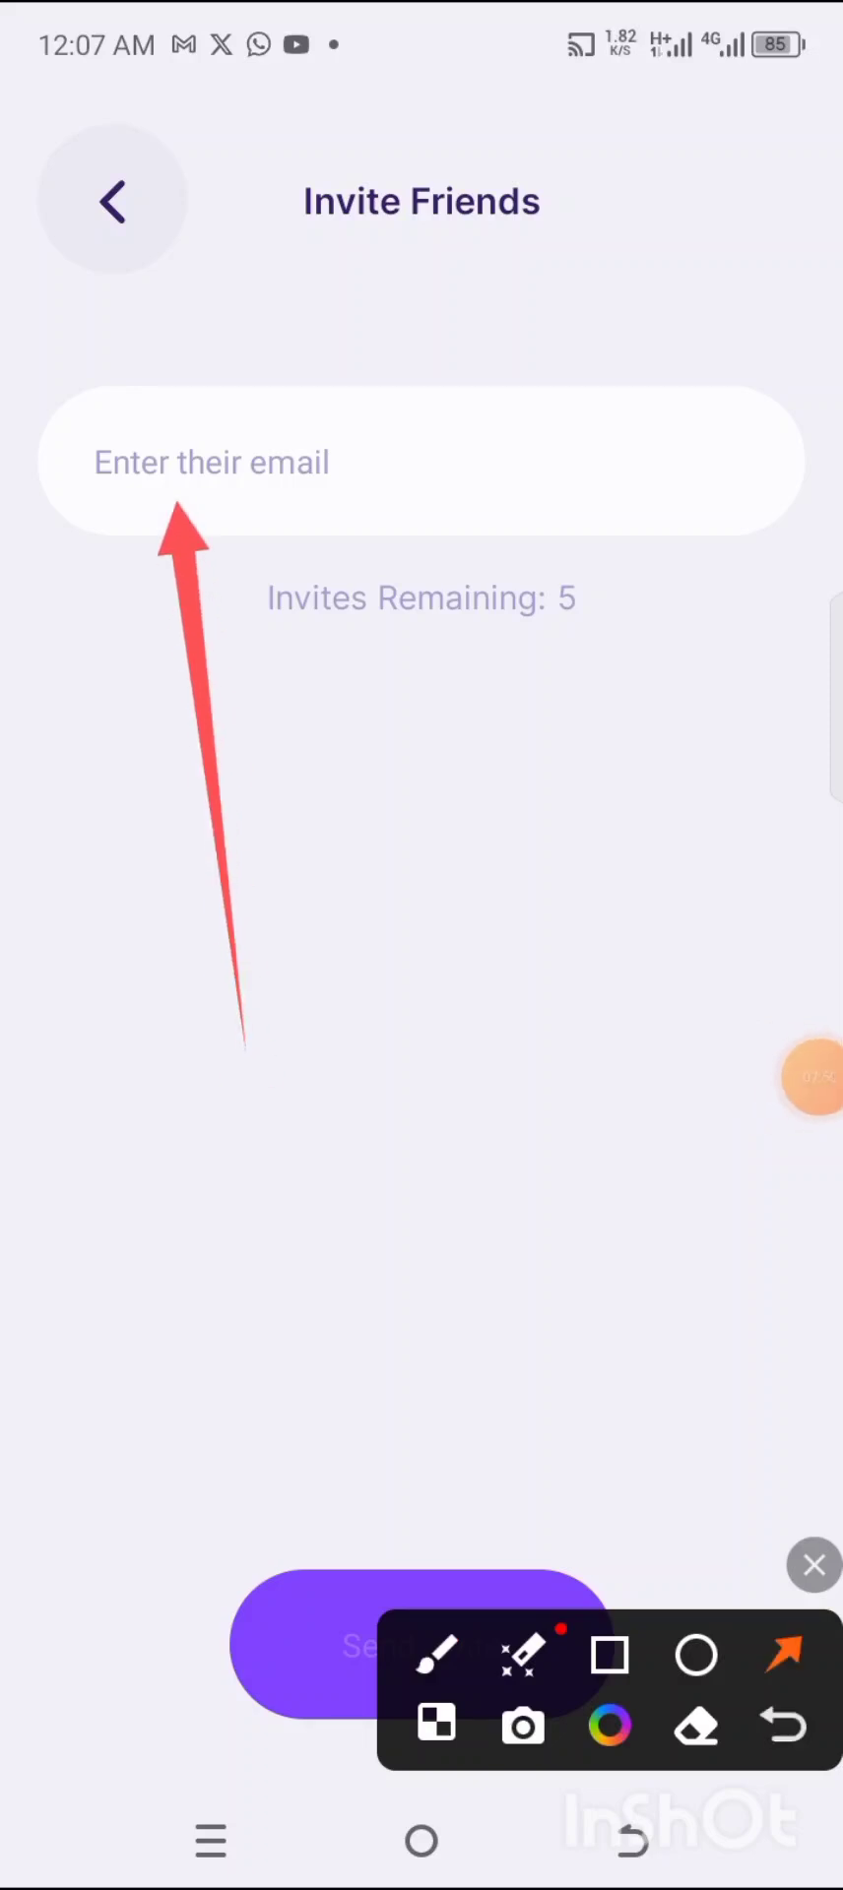
pyautogui.click(815, 1565)
pyautogui.click(113, 202)
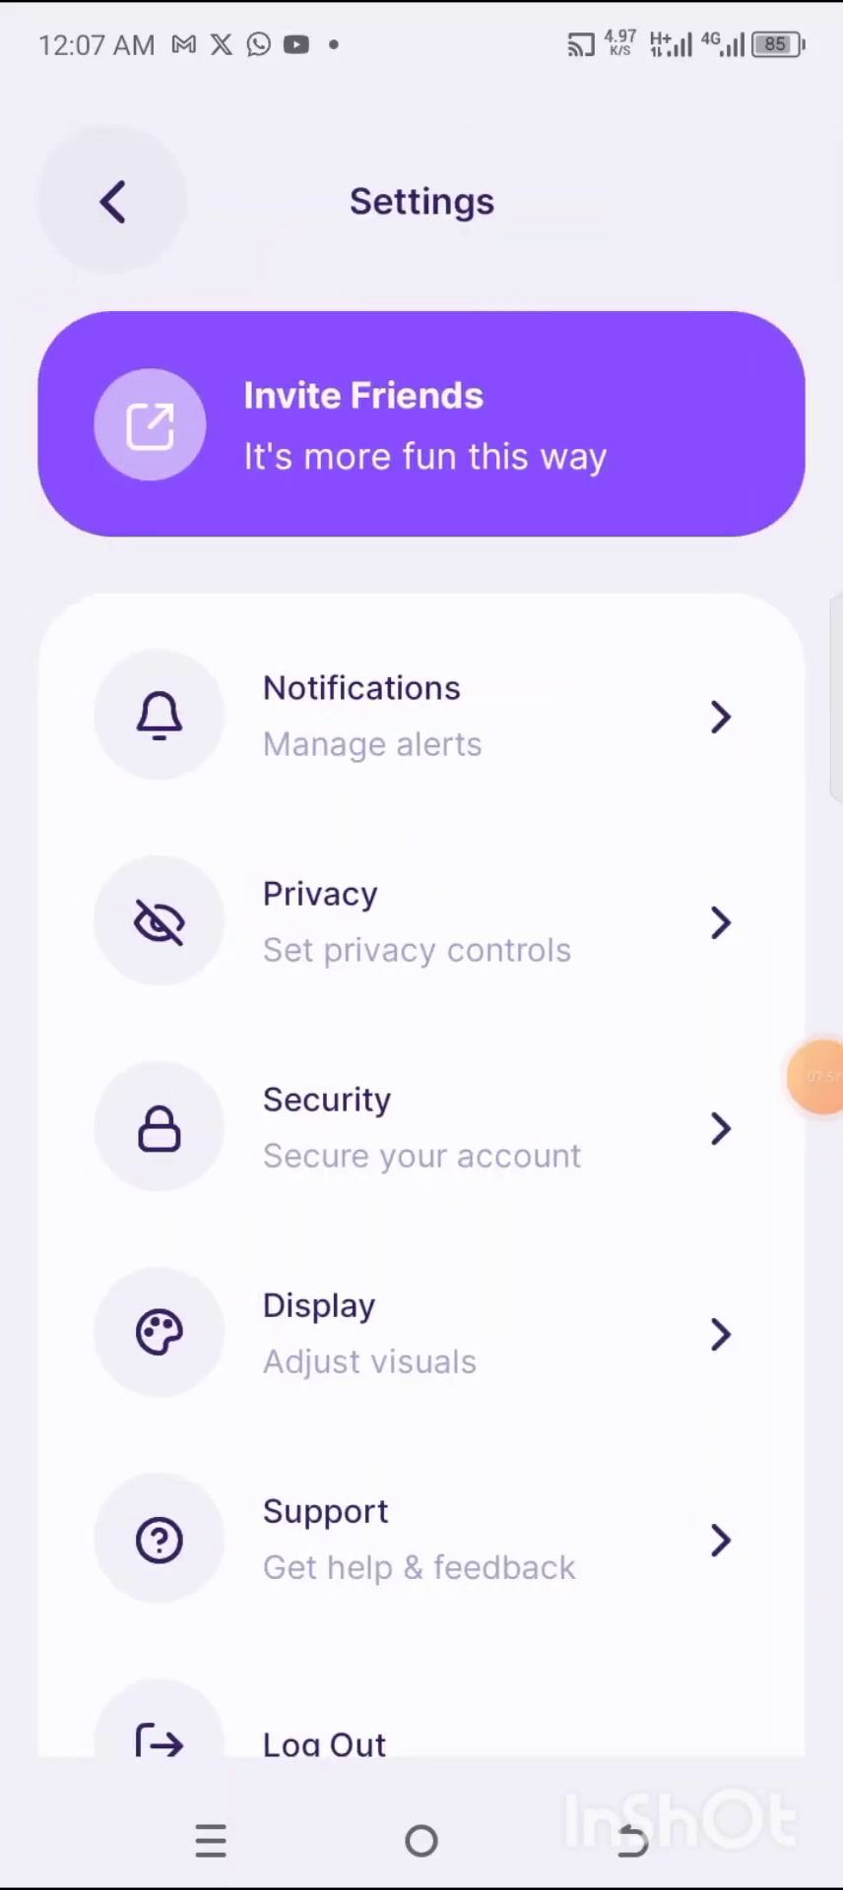
pyautogui.click(815, 1077)
# - Leave Settings and open the Personal wallet from the top-left wallet icon
pyautogui.click(112, 202)
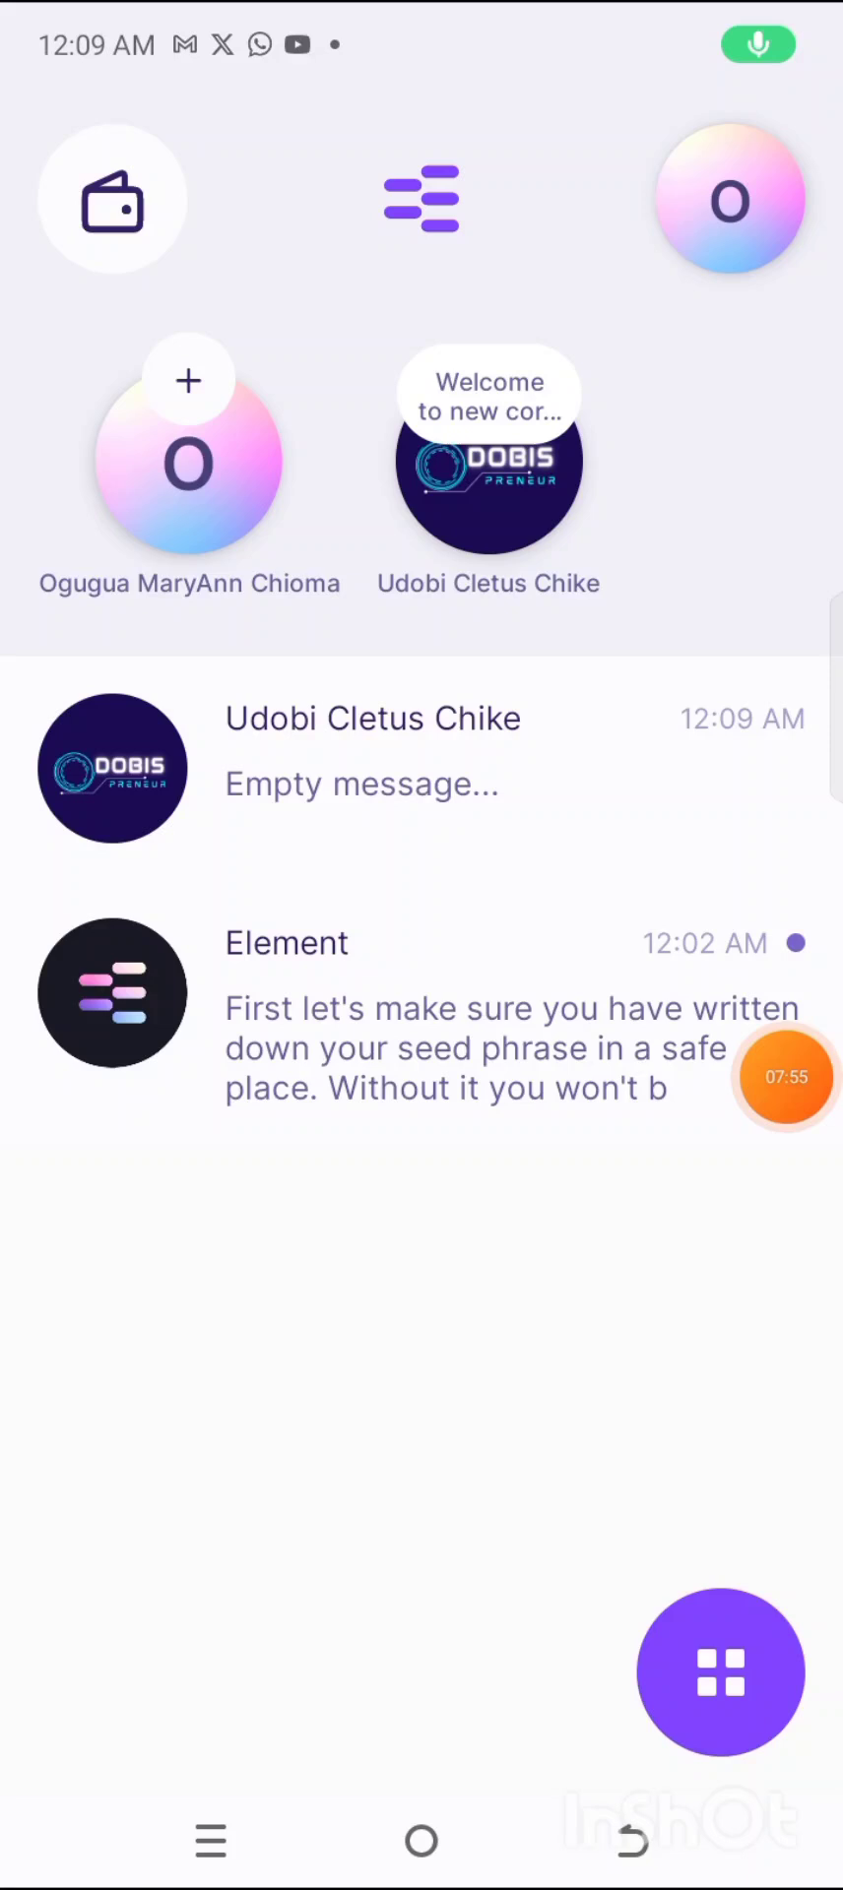
pyautogui.click(655, 1154)
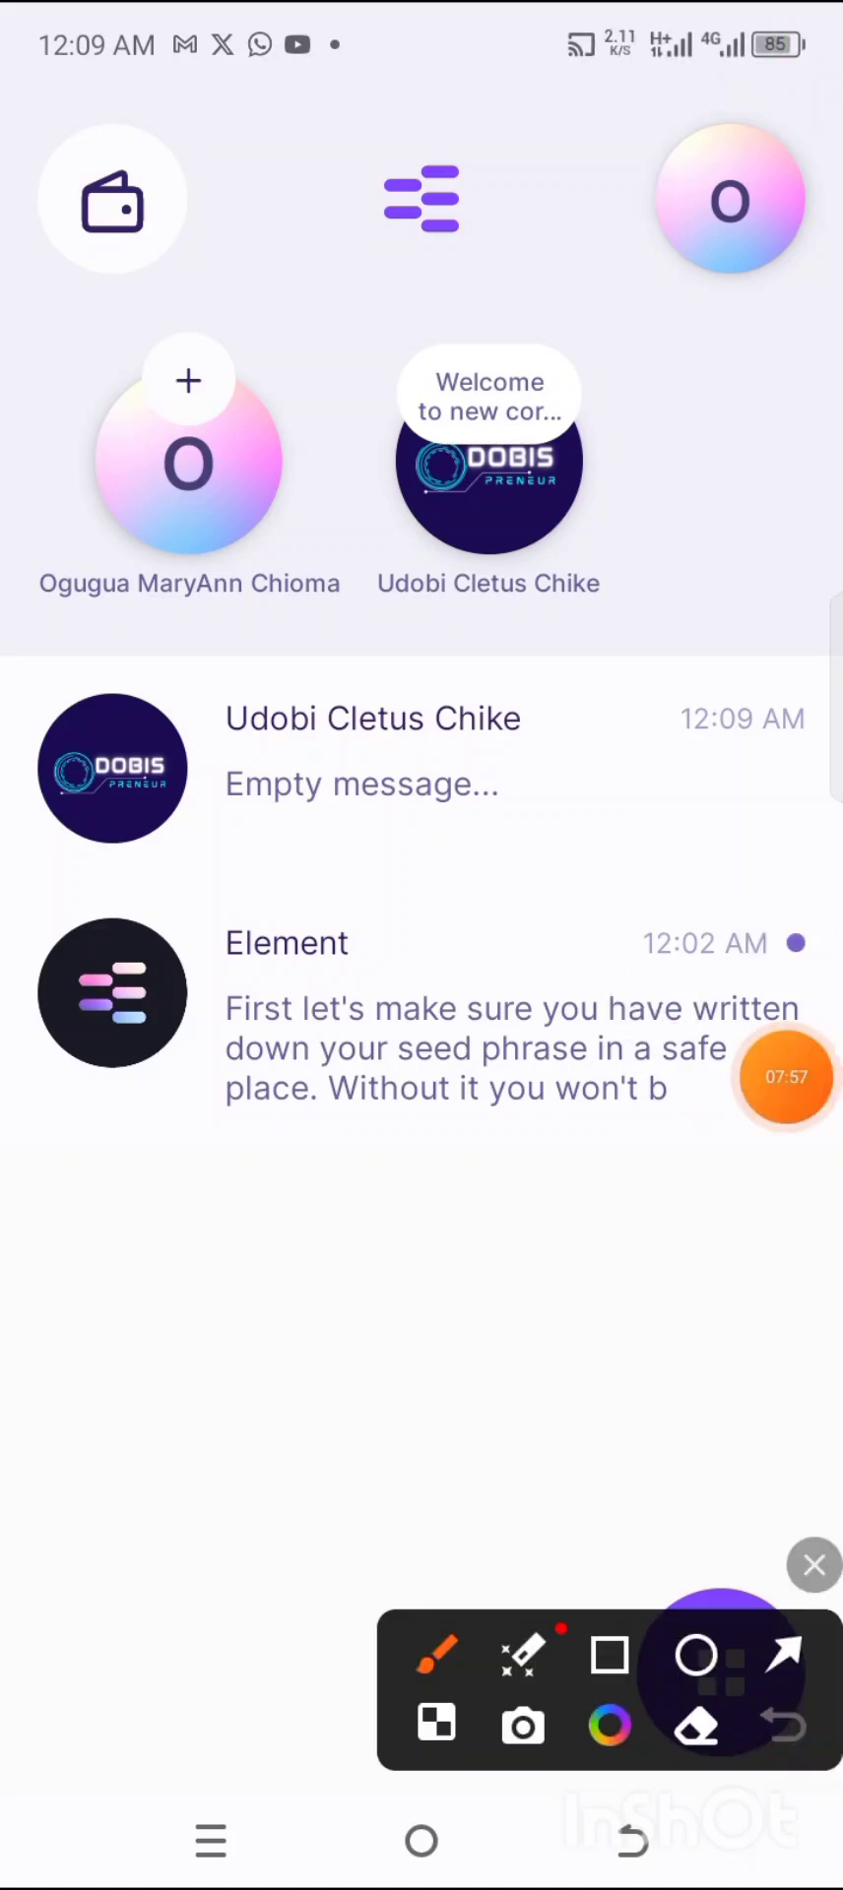
pyautogui.moveTo(529, 1097)
pyautogui.mouseDown()
pyautogui.moveTo(113, 177)
pyautogui.moveTo(120, 195)
pyautogui.mouseUp()
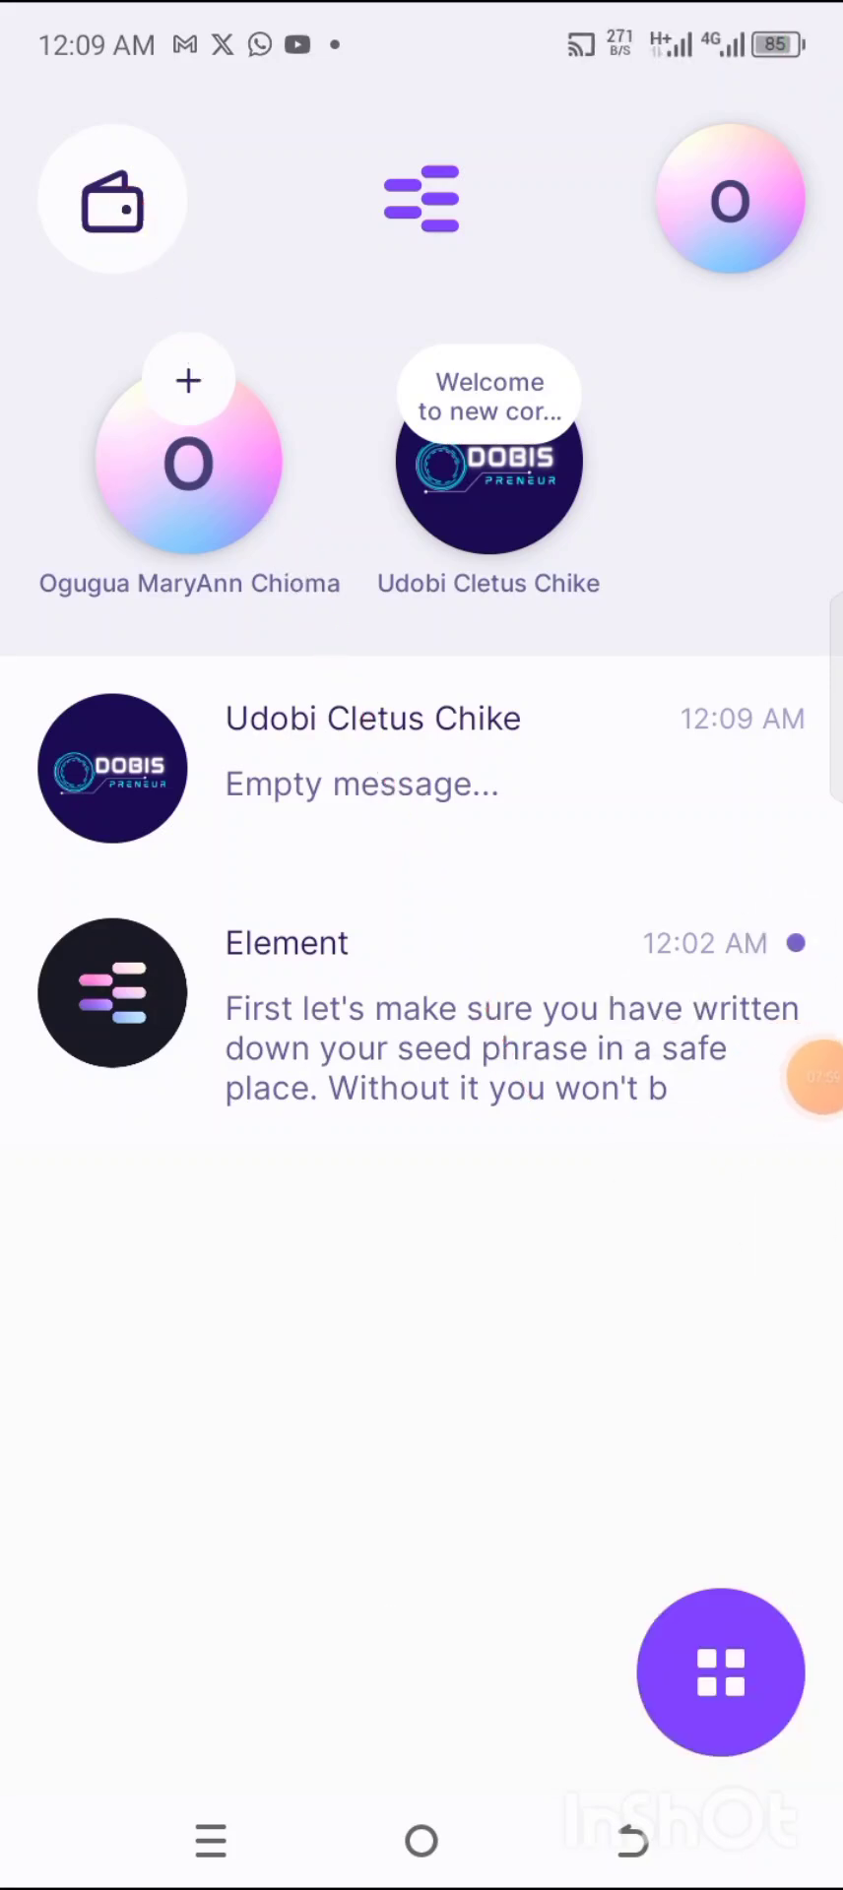
pyautogui.click(112, 203)
# - Bring up the Receive sheet with Account 1's wallet address and QR code
pyautogui.scroll(-2, 421, 985)
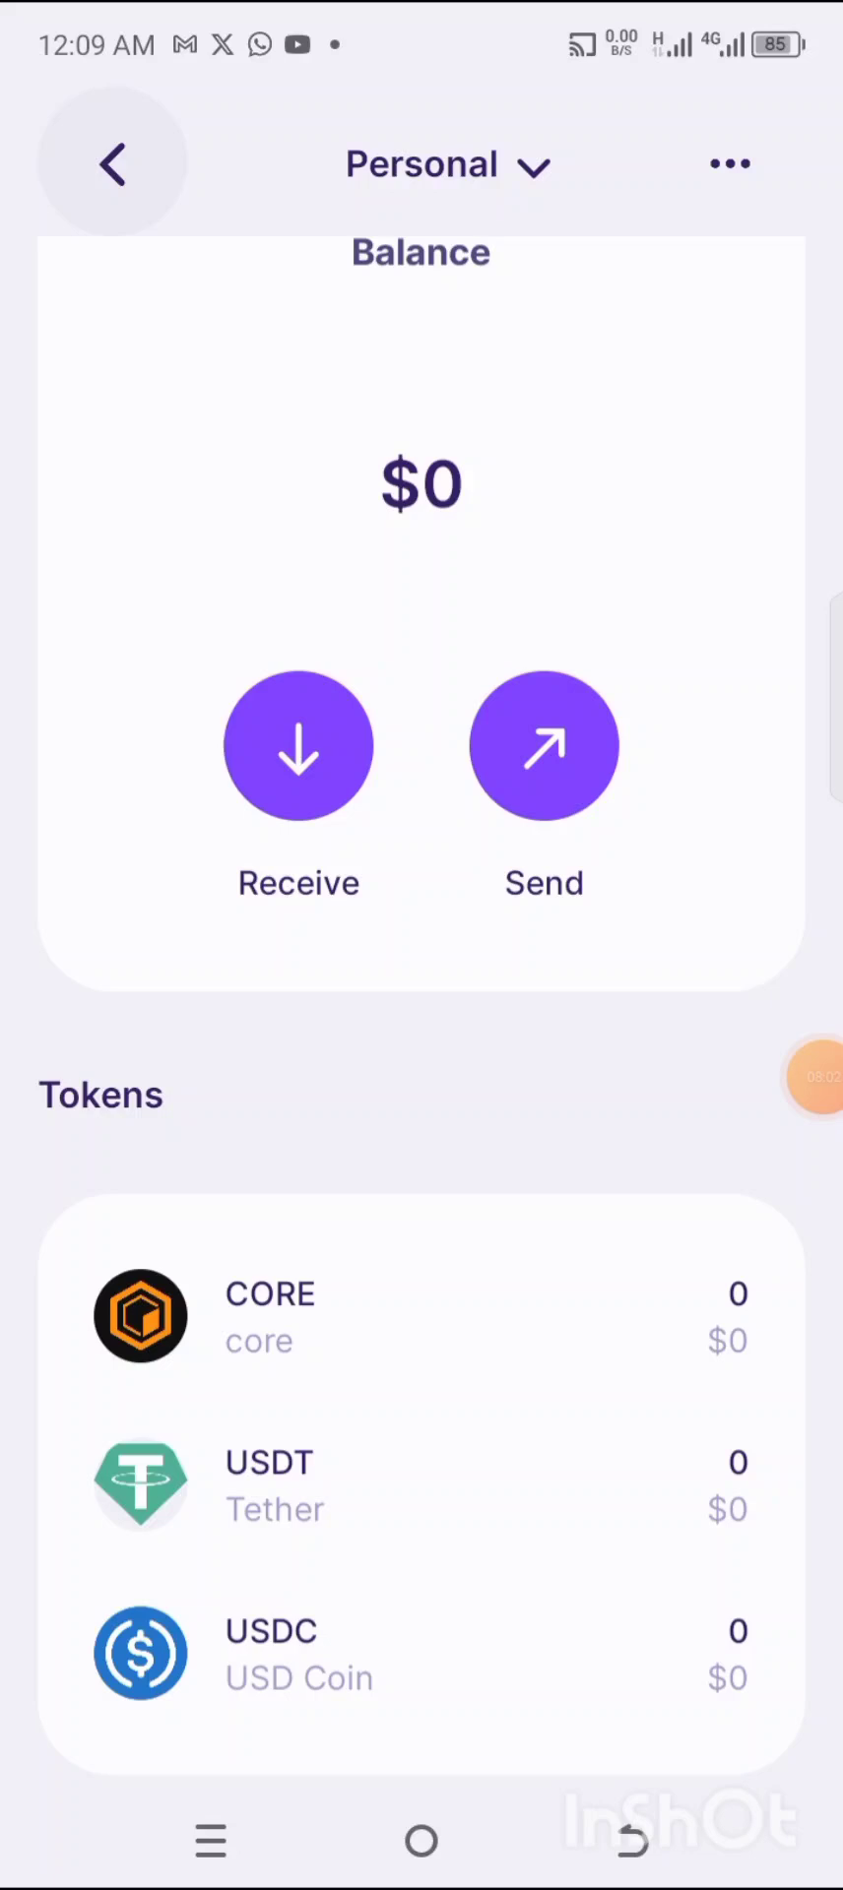
pyautogui.click(815, 1077)
pyautogui.click(770, 1024)
pyautogui.click(696, 1655)
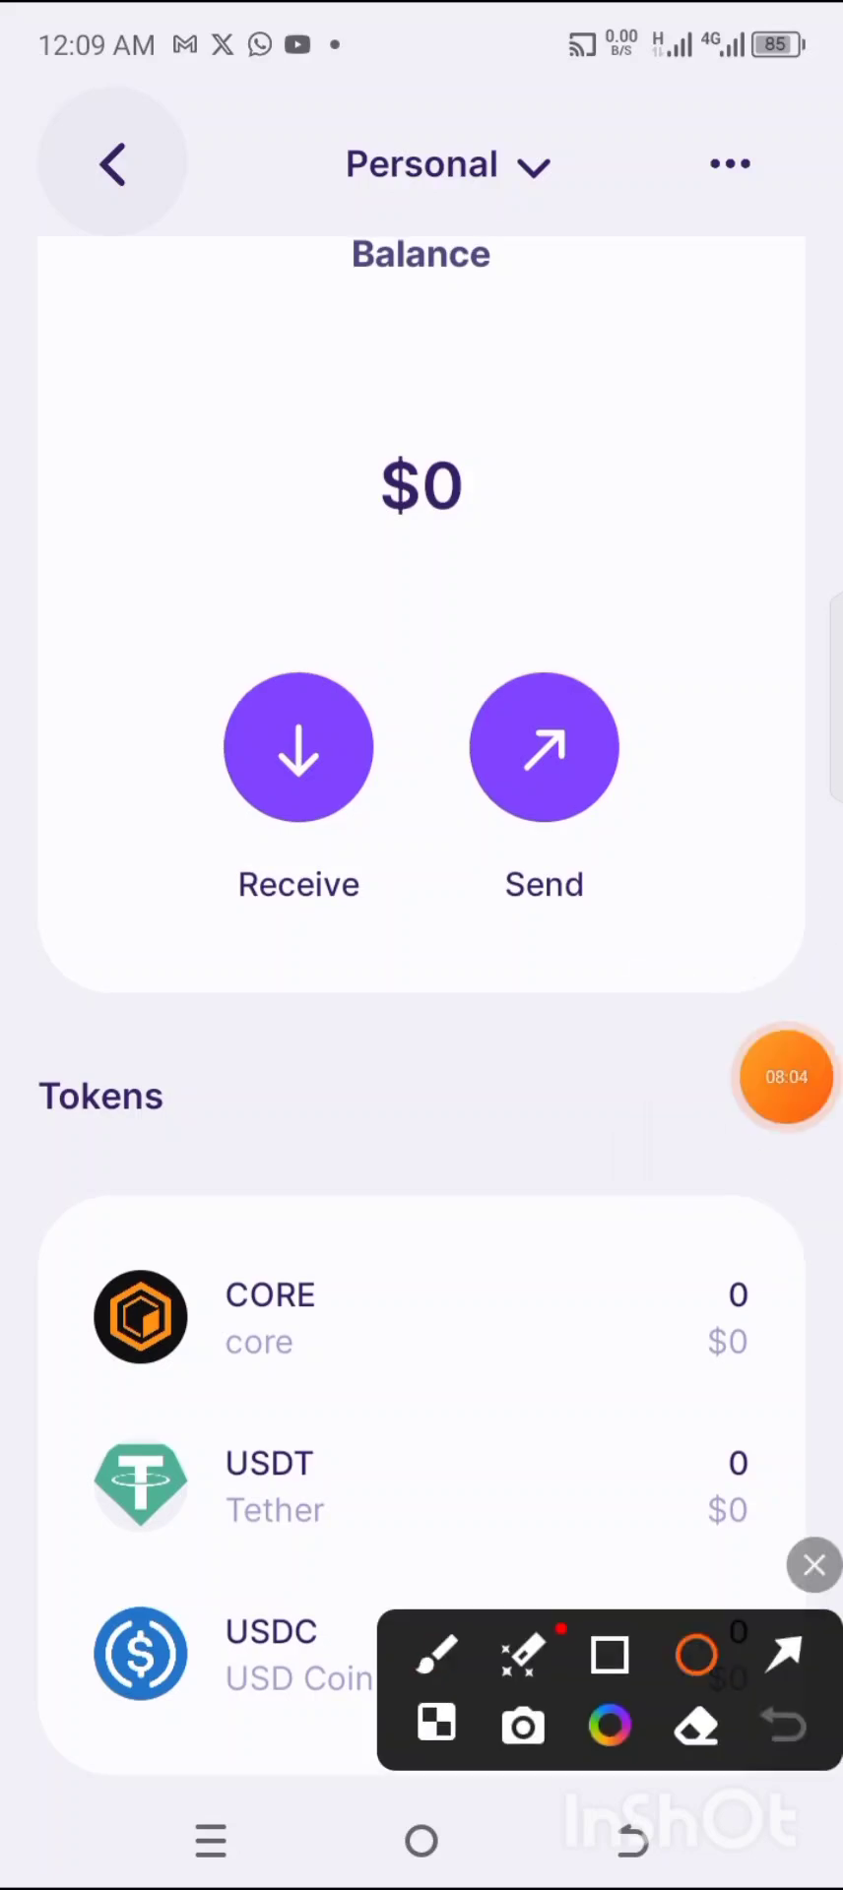
pyautogui.moveTo(215, 662); pyautogui.dragTo(393, 842)
pyautogui.moveTo(494, 694); pyautogui.dragTo(641, 842)
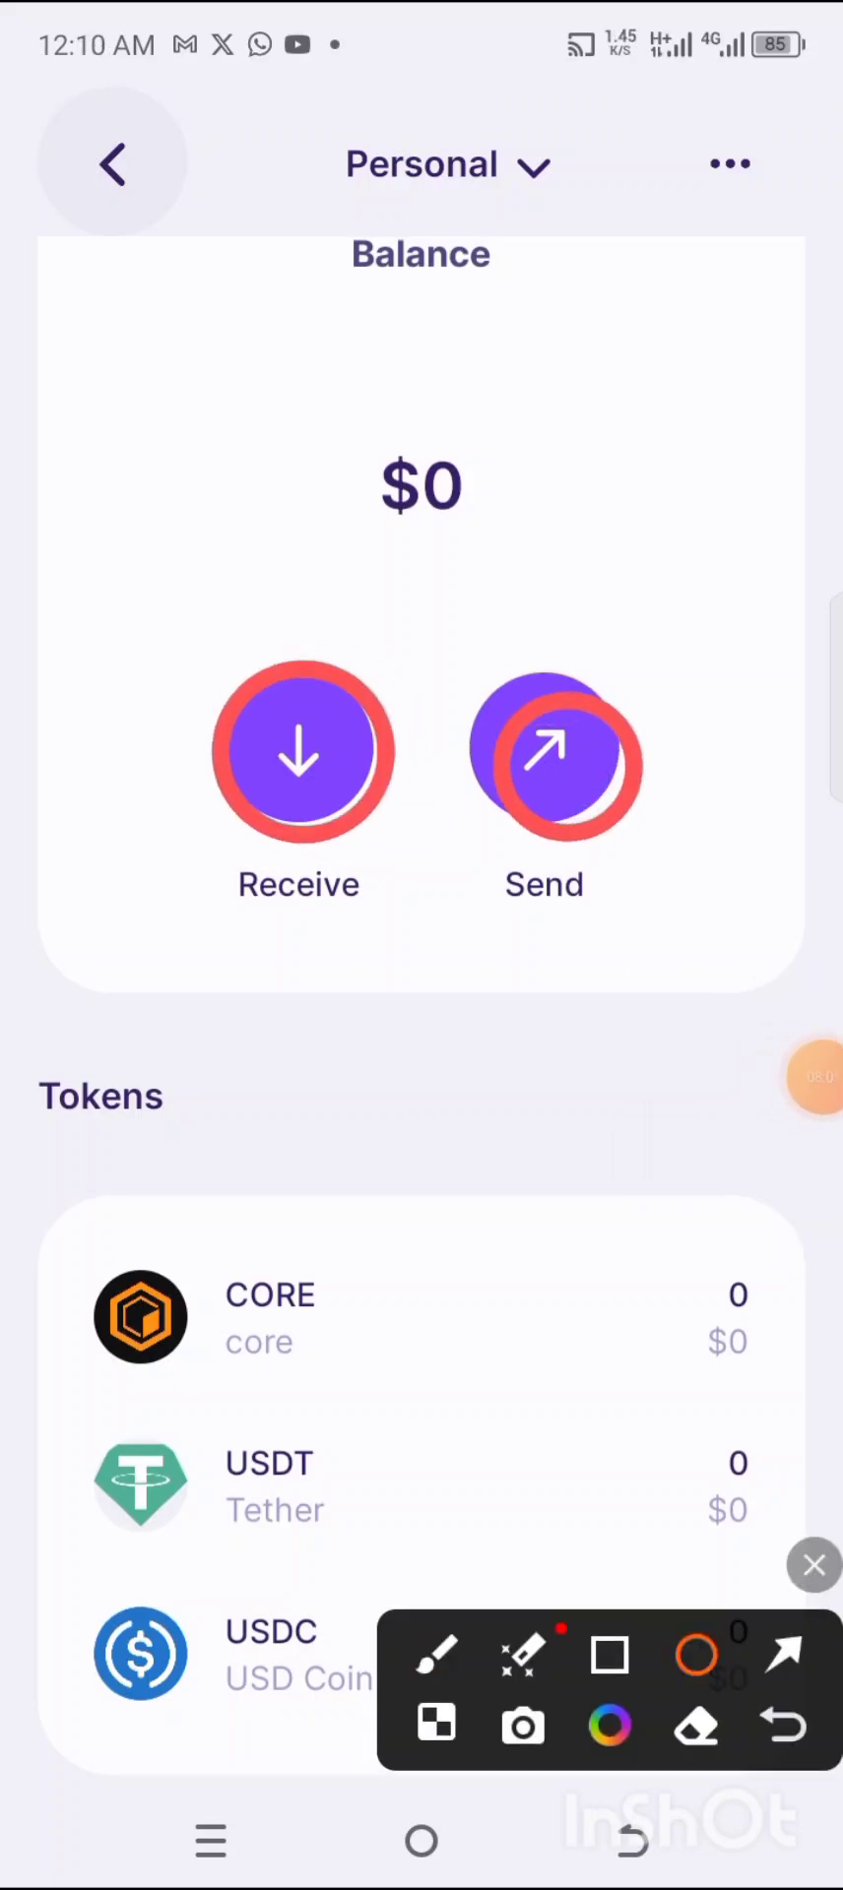
pyautogui.click(814, 1564)
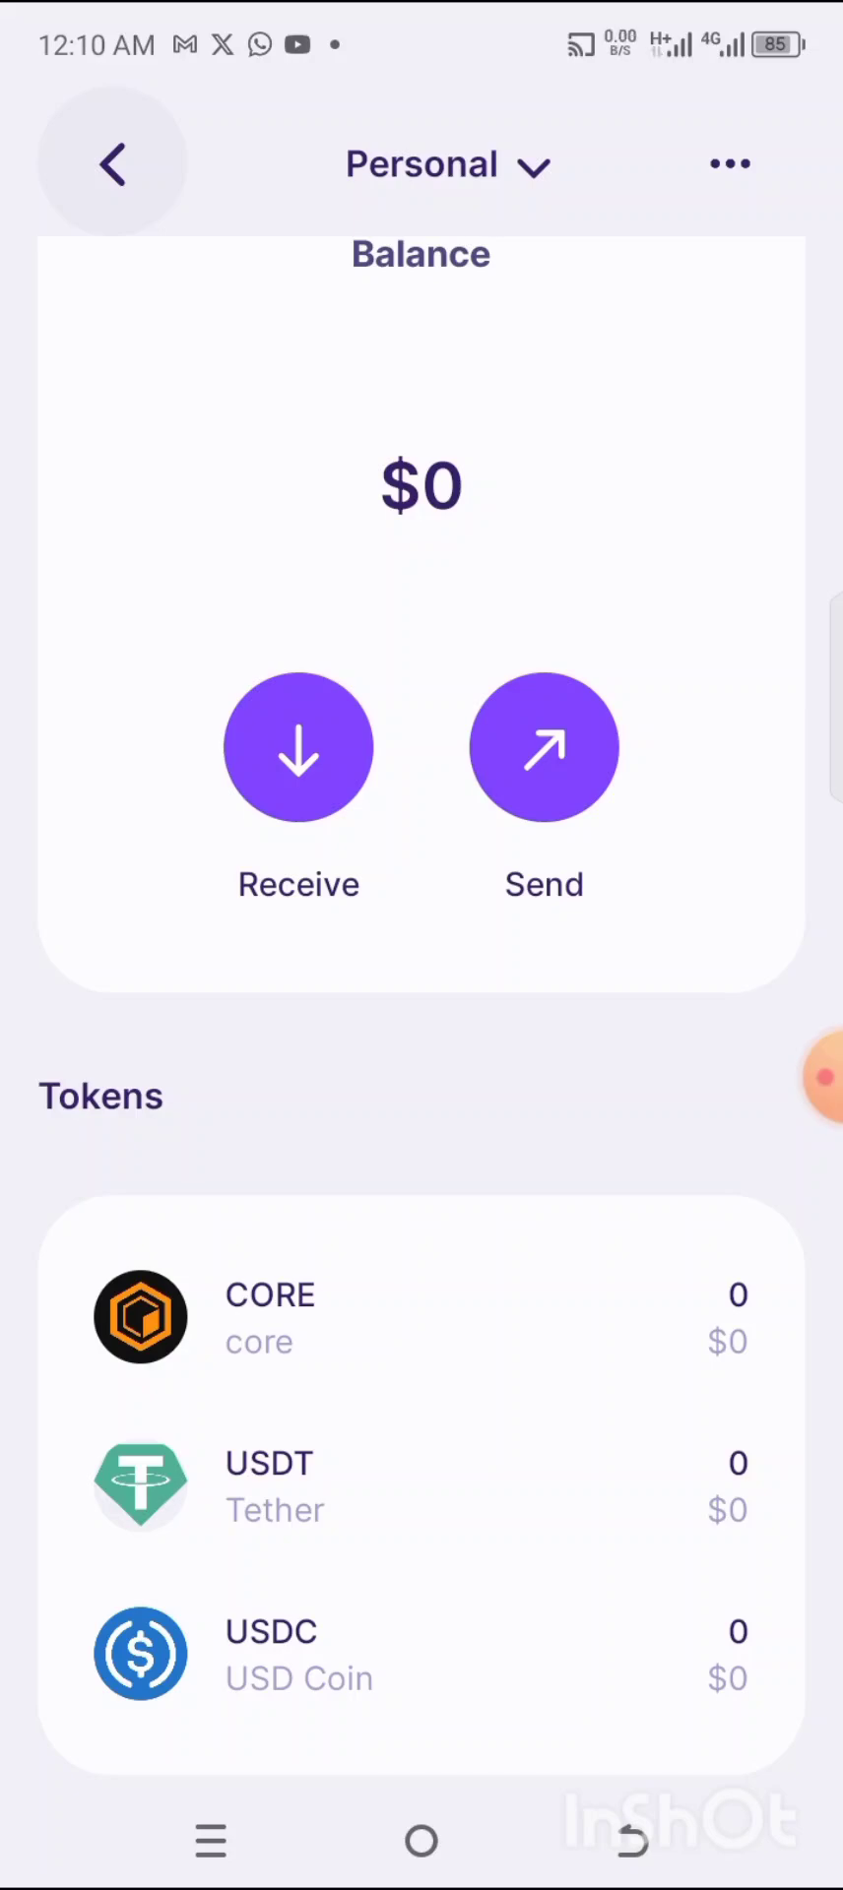
pyautogui.click(298, 747)
# - Dismiss the Receive sheet, revealing the Personal wallet's $0 balance and zero-balance tokens
pyautogui.click(823, 1077)
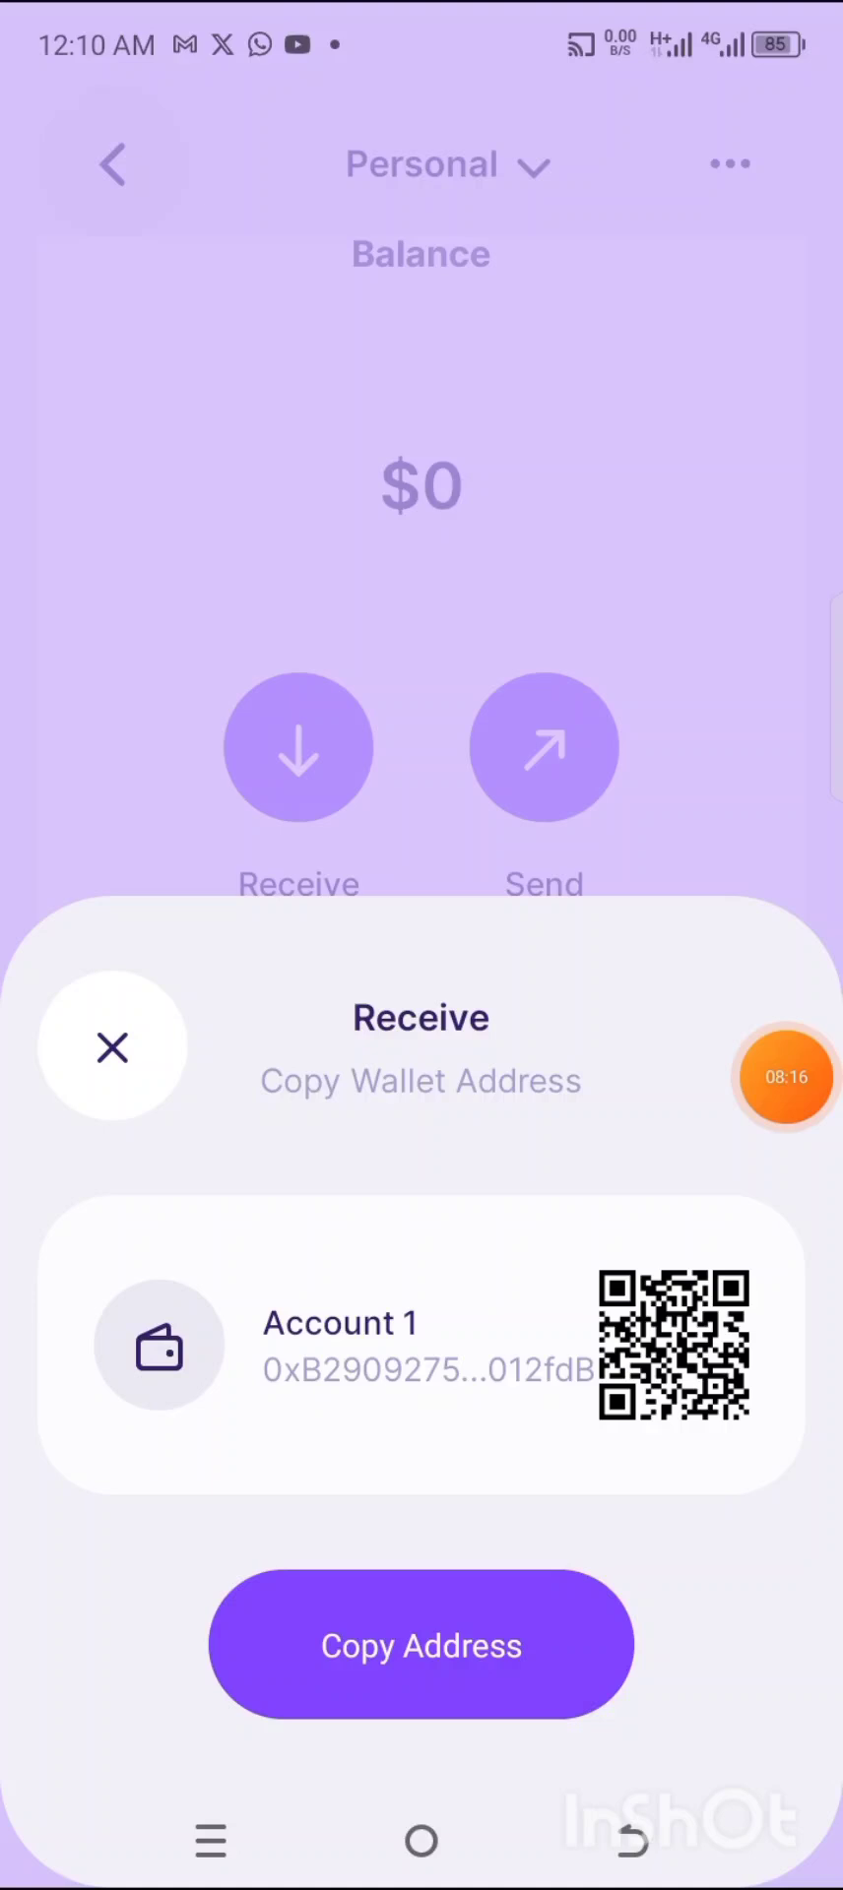
pyautogui.click(654, 1151)
pyautogui.click(609, 1655)
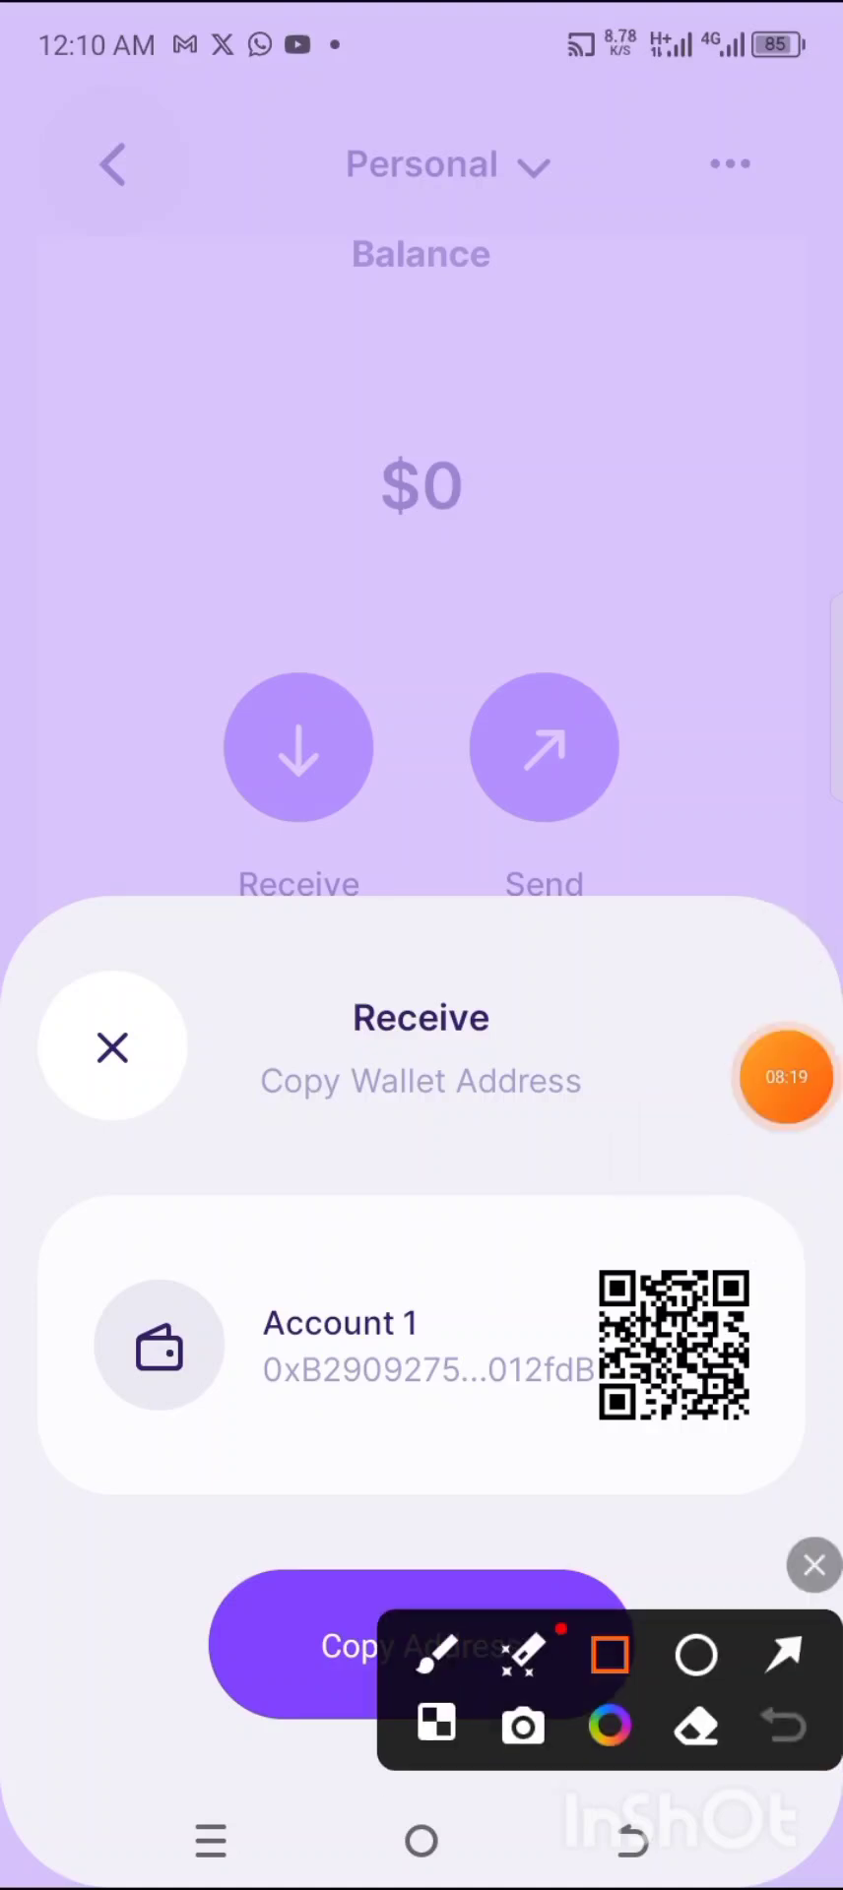
pyautogui.moveTo(135, 1566)
pyautogui.mouseDown()
pyautogui.moveTo(653, 1656)
pyautogui.moveTo(616, 1721)
pyautogui.moveTo(722, 1726)
pyautogui.mouseUp()
pyautogui.moveTo(609, 1288); pyautogui.dragTo(481, 860)
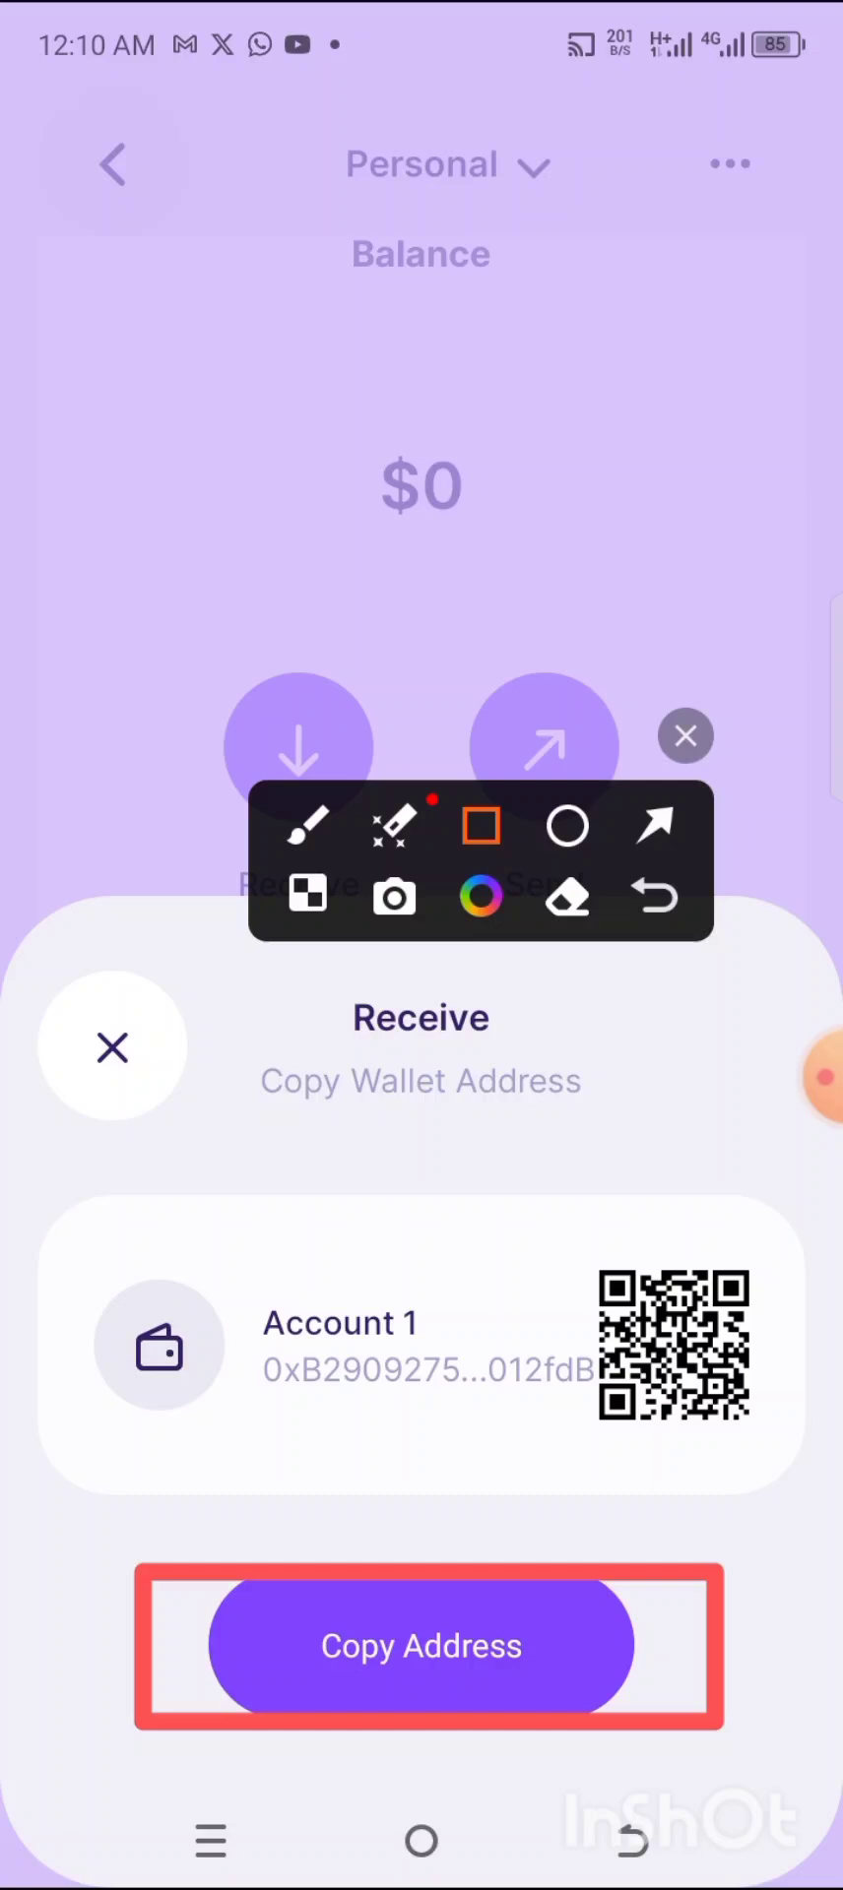
pyautogui.moveTo(169, 1268)
pyautogui.mouseDown()
pyautogui.moveTo(404, 1270)
pyautogui.moveTo(758, 1447)
pyautogui.moveTo(782, 1445)
pyautogui.mouseUp()
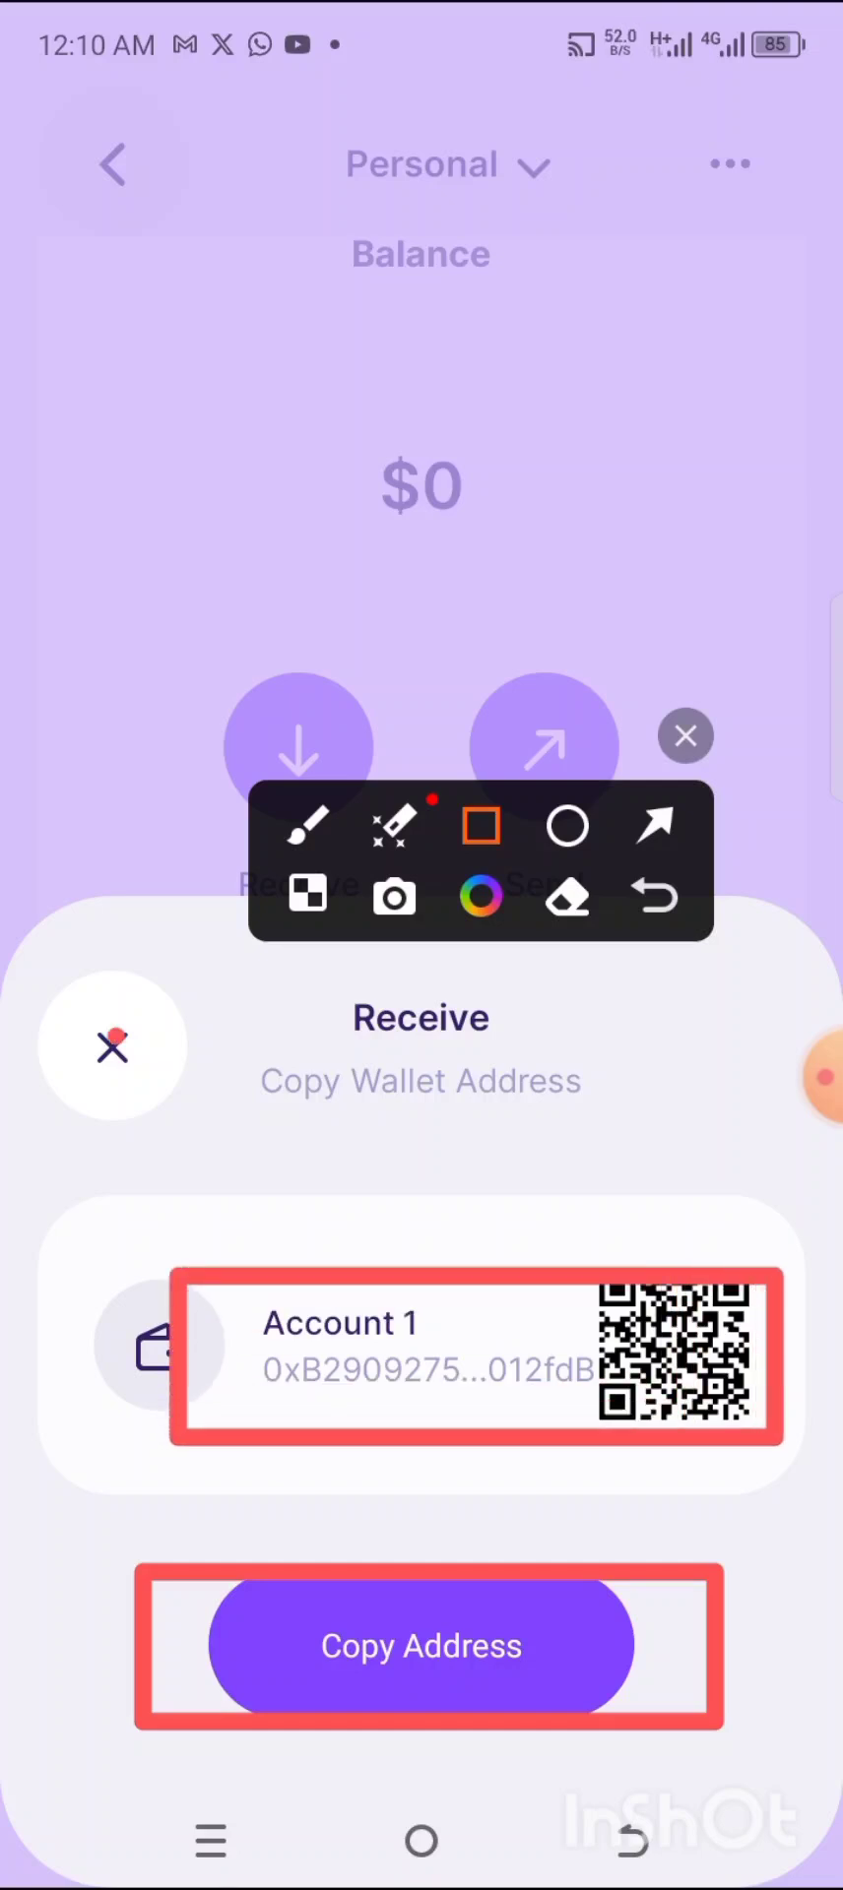
pyautogui.click(687, 736)
pyautogui.click(112, 1047)
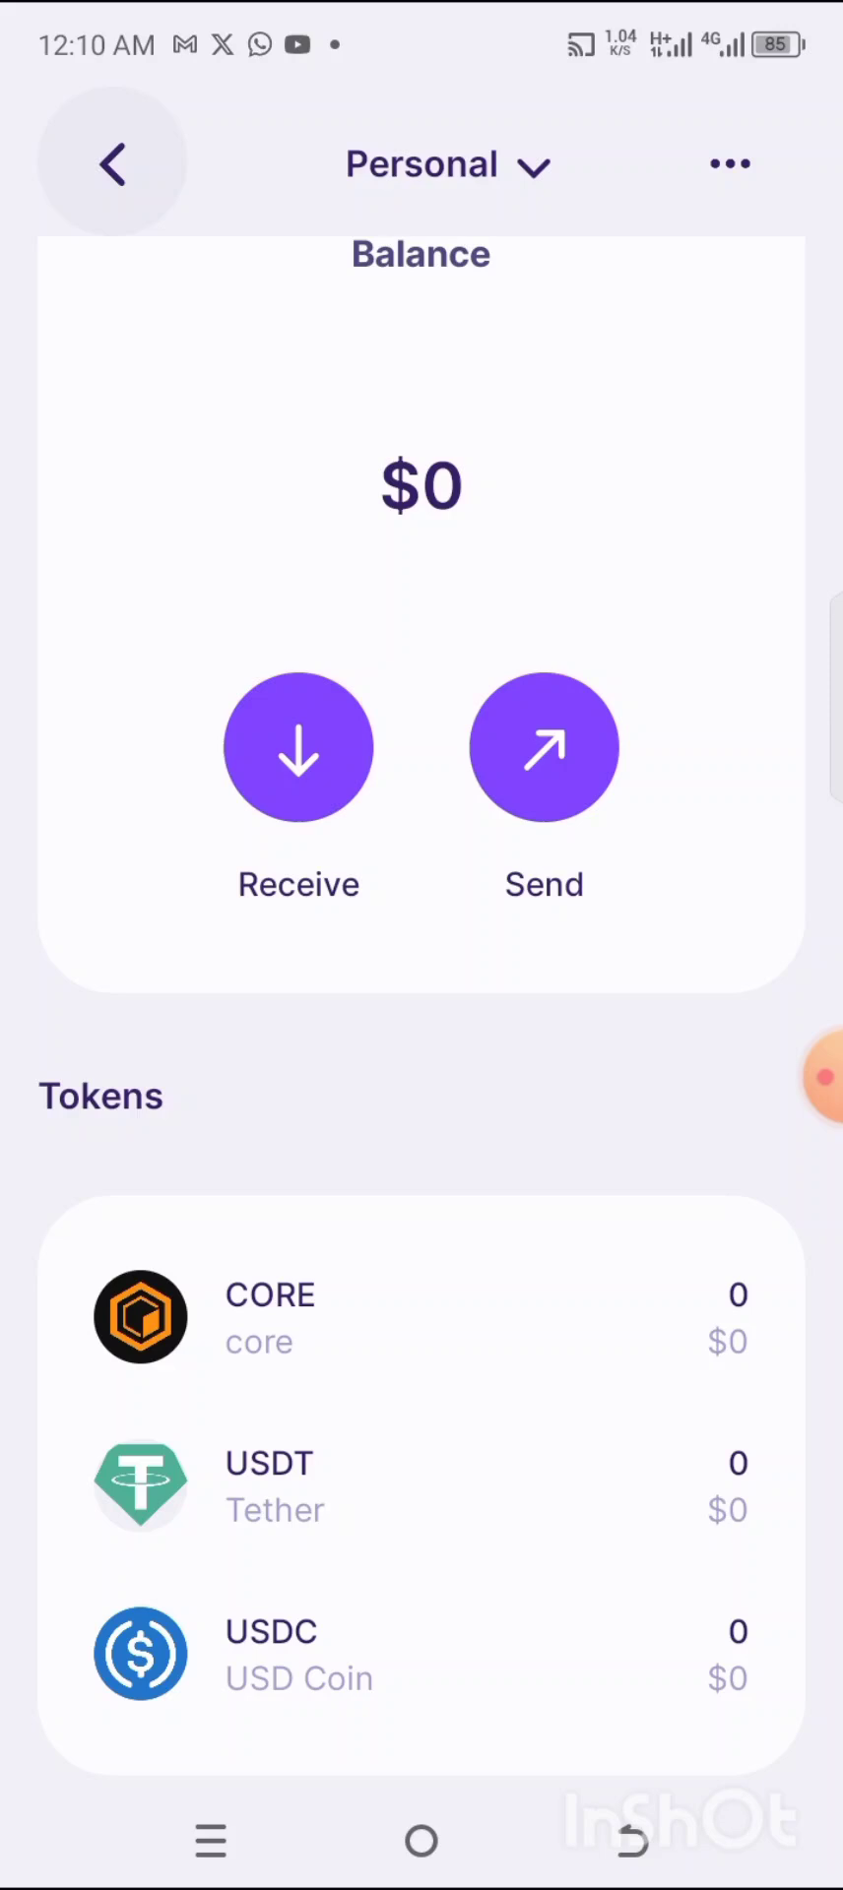
pyautogui.click(822, 1077)
pyautogui.click(653, 1147)
pyautogui.click(609, 1655)
pyautogui.moveTo(55, 1208)
pyautogui.mouseDown()
pyautogui.moveTo(246, 1224)
pyautogui.moveTo(827, 1350)
pyautogui.mouseUp()
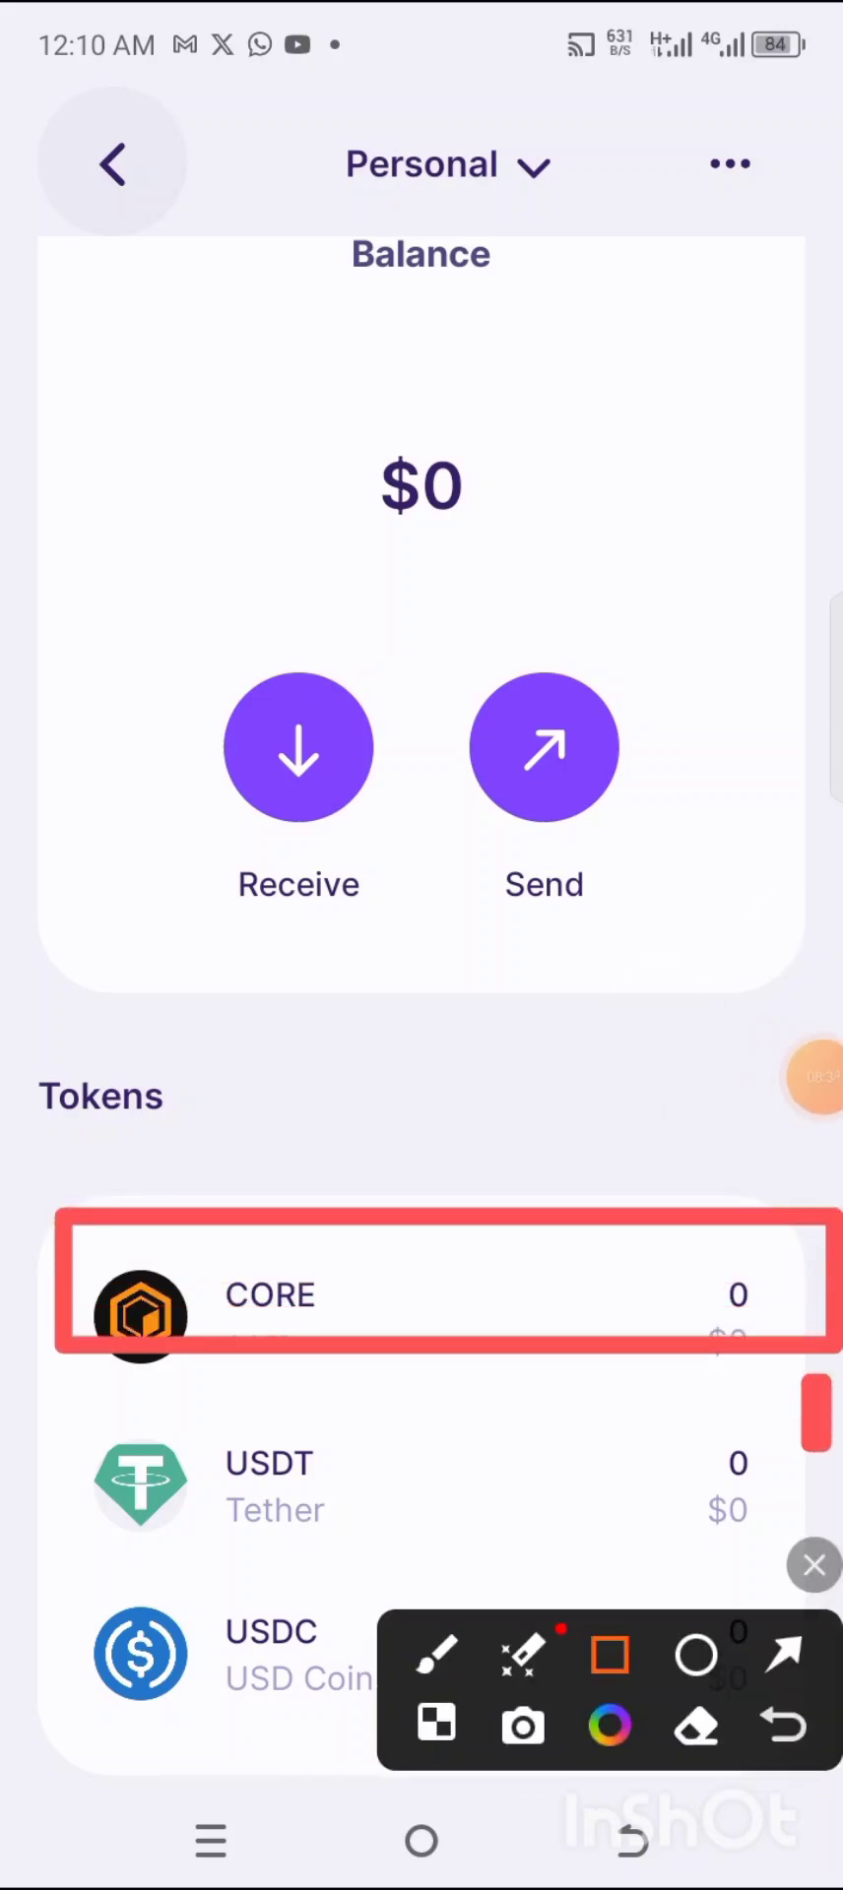
pyautogui.click(696, 1655)
pyautogui.moveTo(479, 695); pyautogui.dragTo(669, 878)
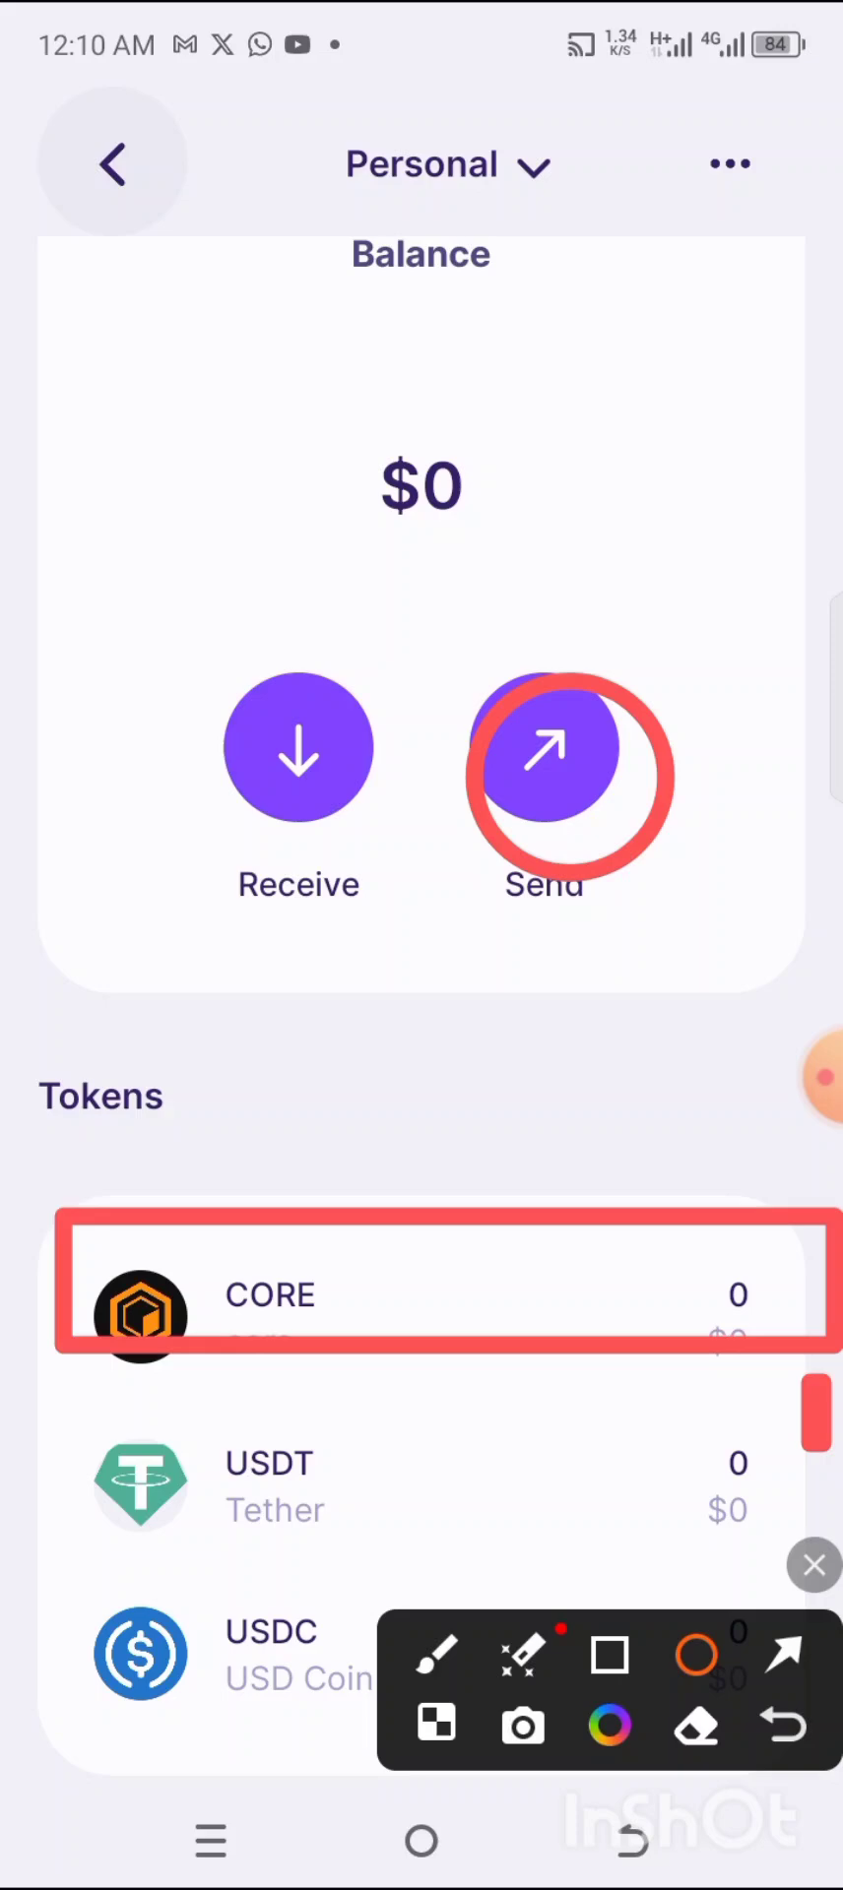
pyautogui.click(814, 1565)
pyautogui.click(545, 748)
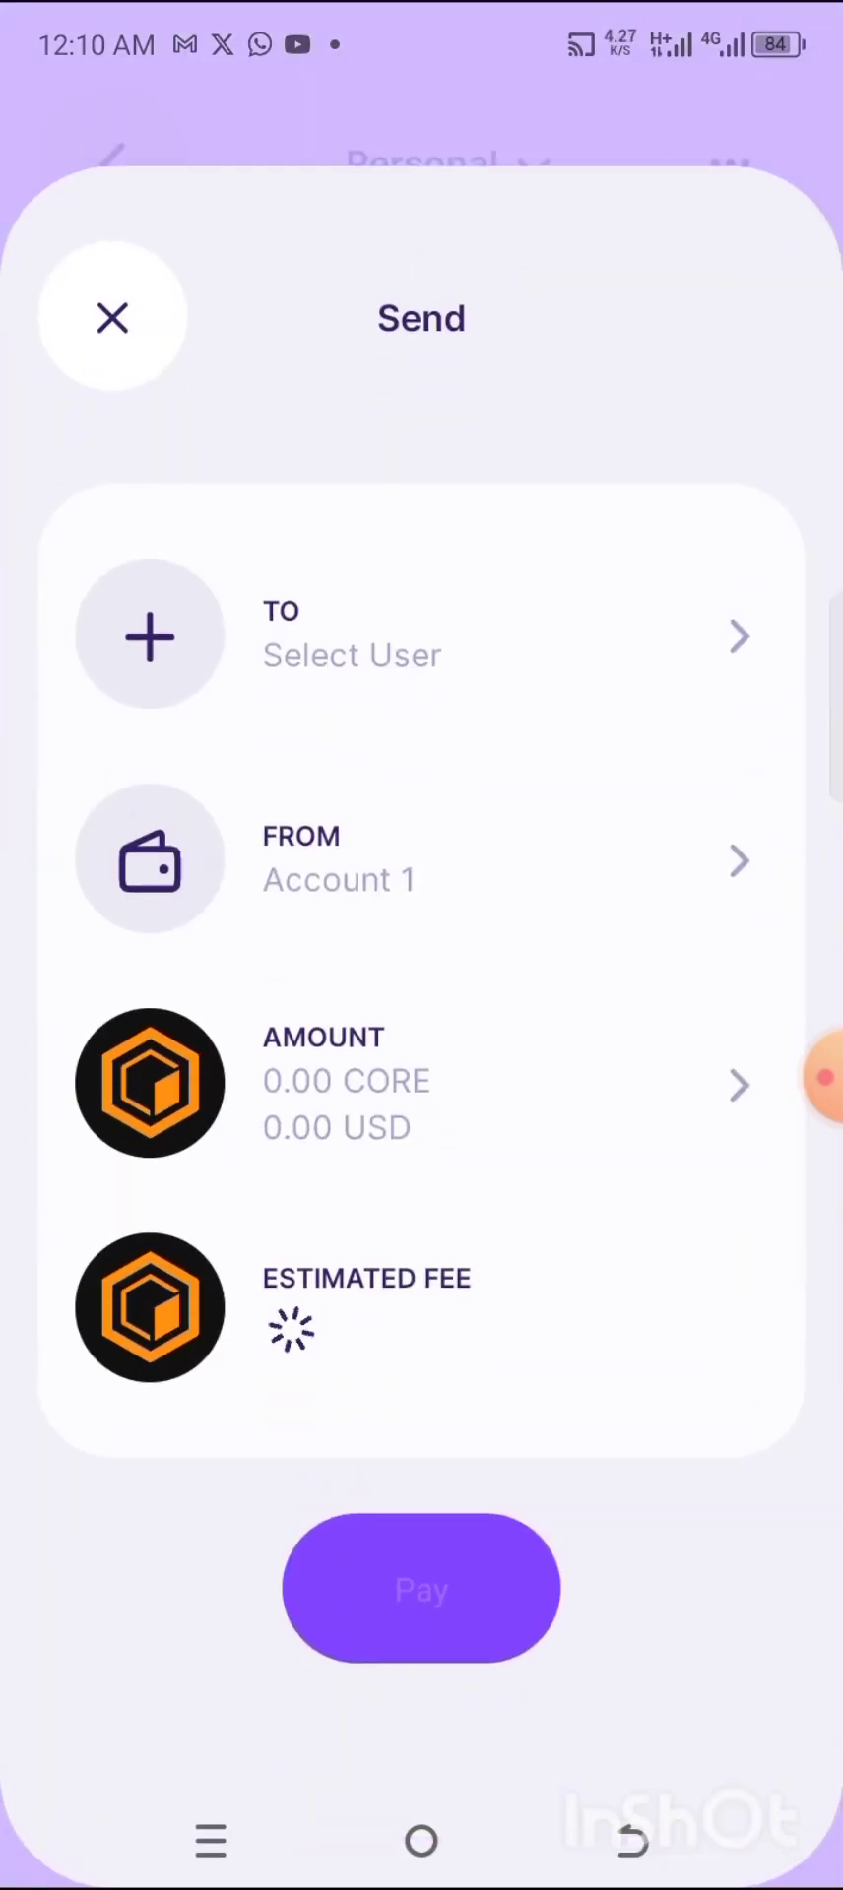
pyautogui.click(414, 635)
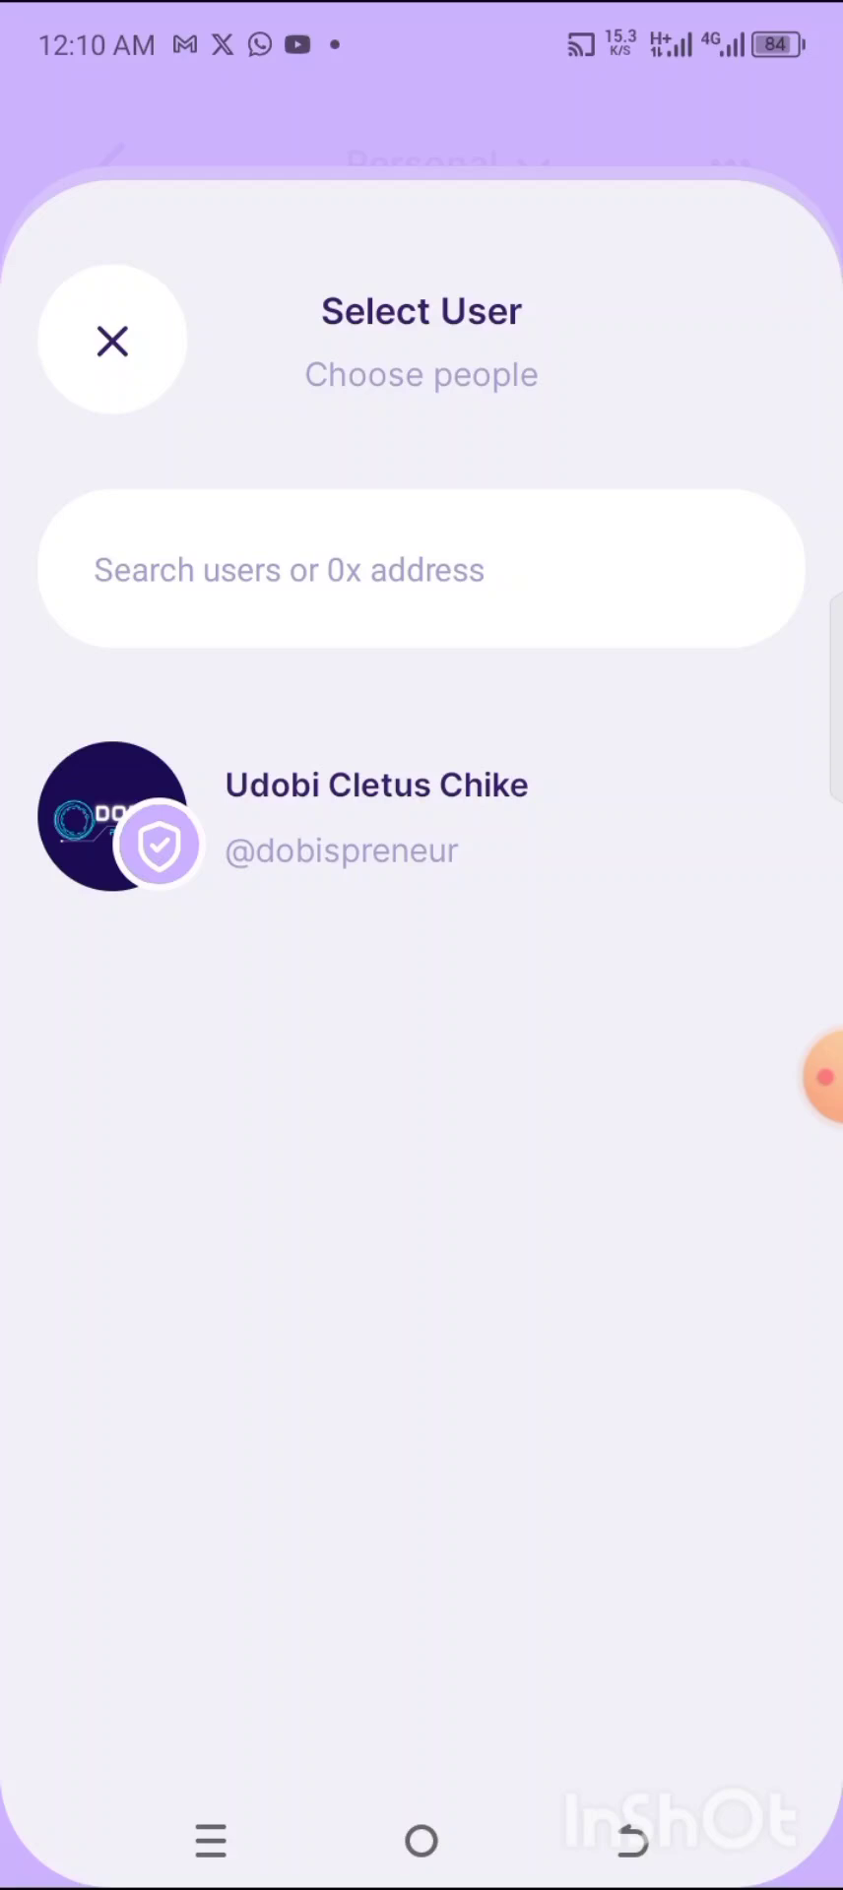
pyautogui.click(112, 341)
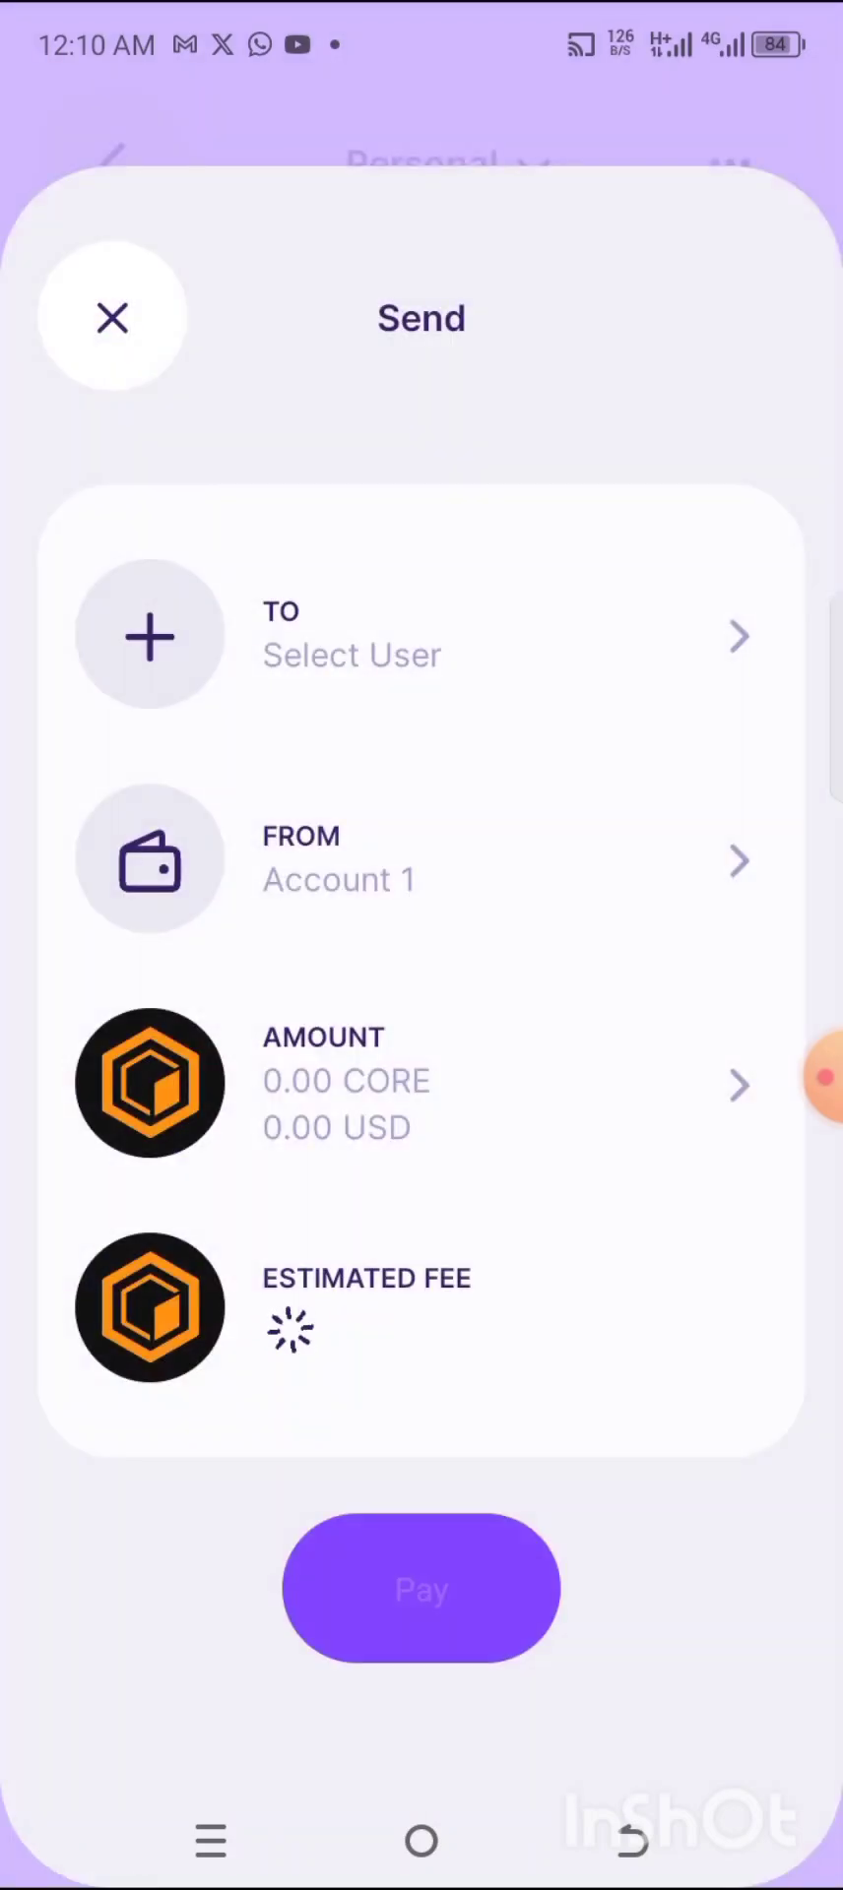
pyautogui.click(825, 1077)
pyautogui.click(655, 1153)
pyautogui.click(610, 1655)
pyautogui.moveTo(55, 774)
pyautogui.mouseDown()
pyautogui.moveTo(207, 794)
pyautogui.moveTo(809, 957)
pyautogui.mouseUp()
pyautogui.click(813, 1565)
pyautogui.click(150, 861)
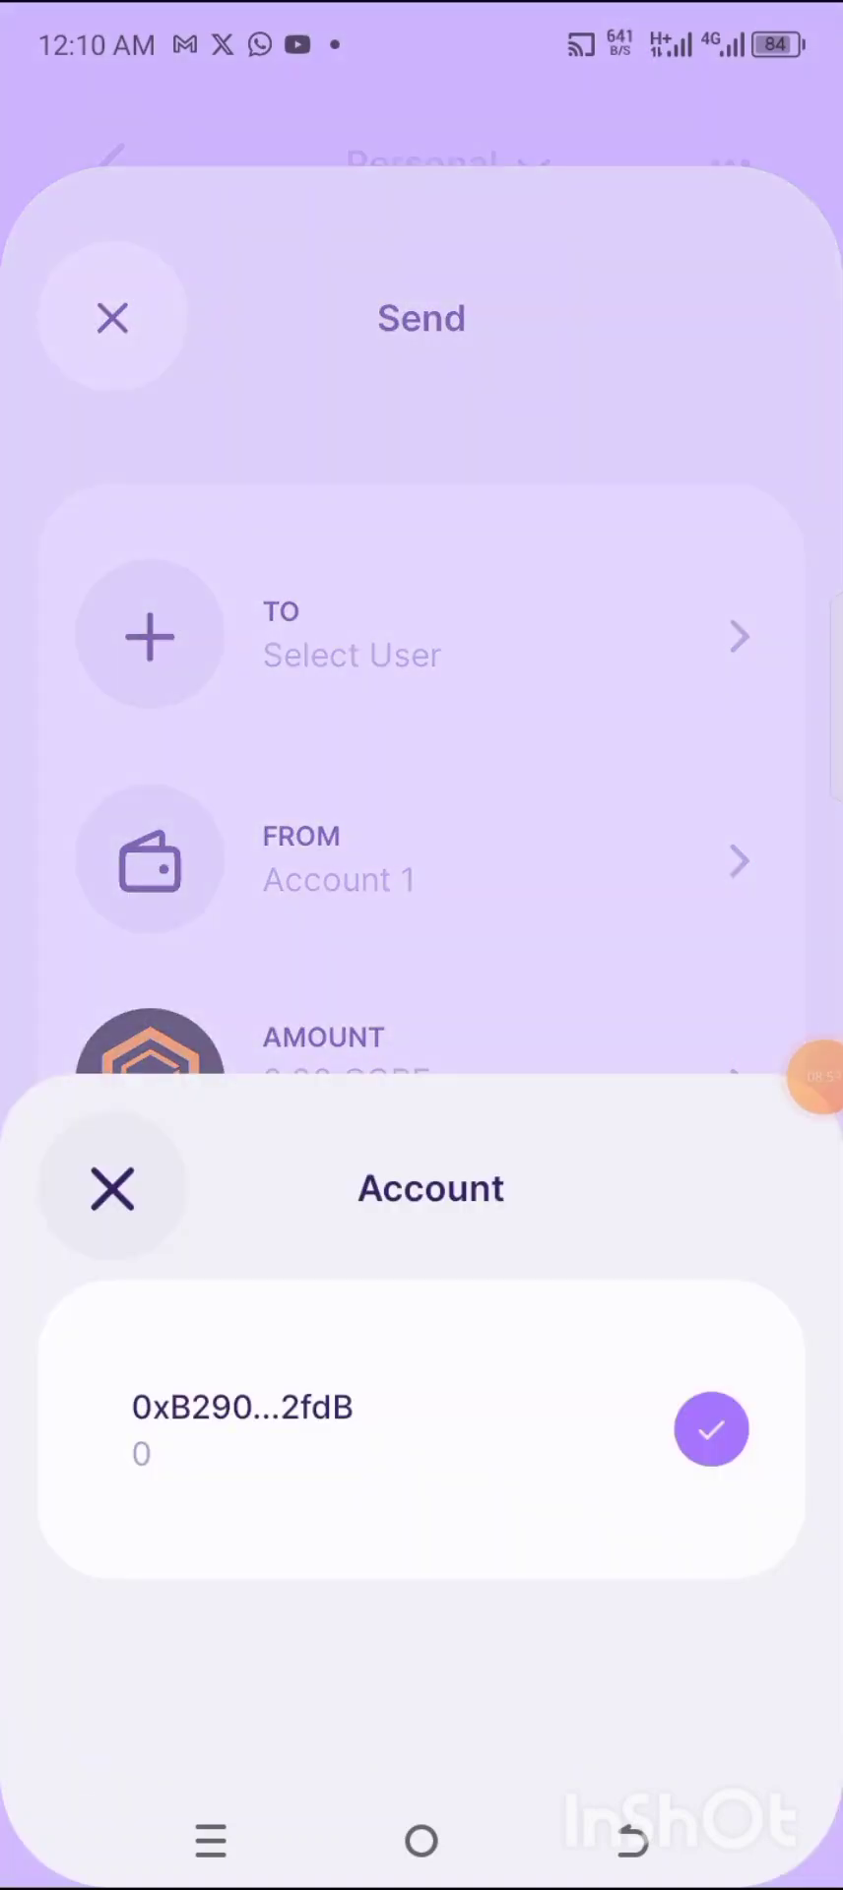
pyautogui.click(112, 1188)
pyautogui.click(112, 318)
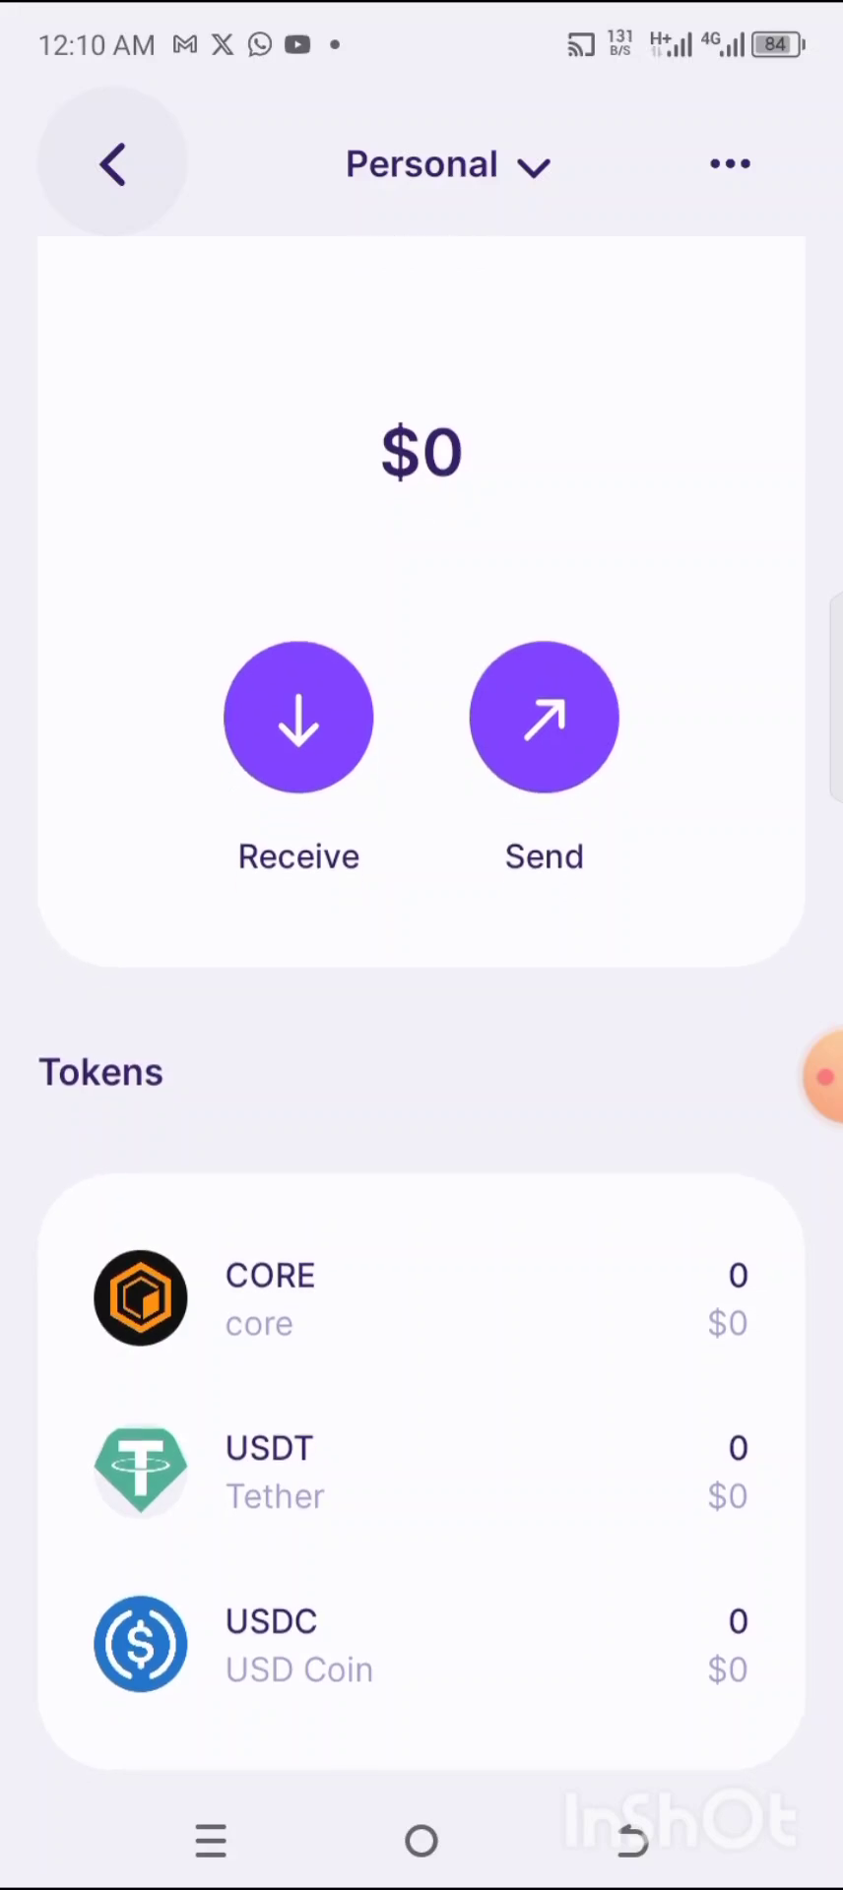
pyautogui.scroll(2, 422, 964)
pyautogui.click(112, 164)
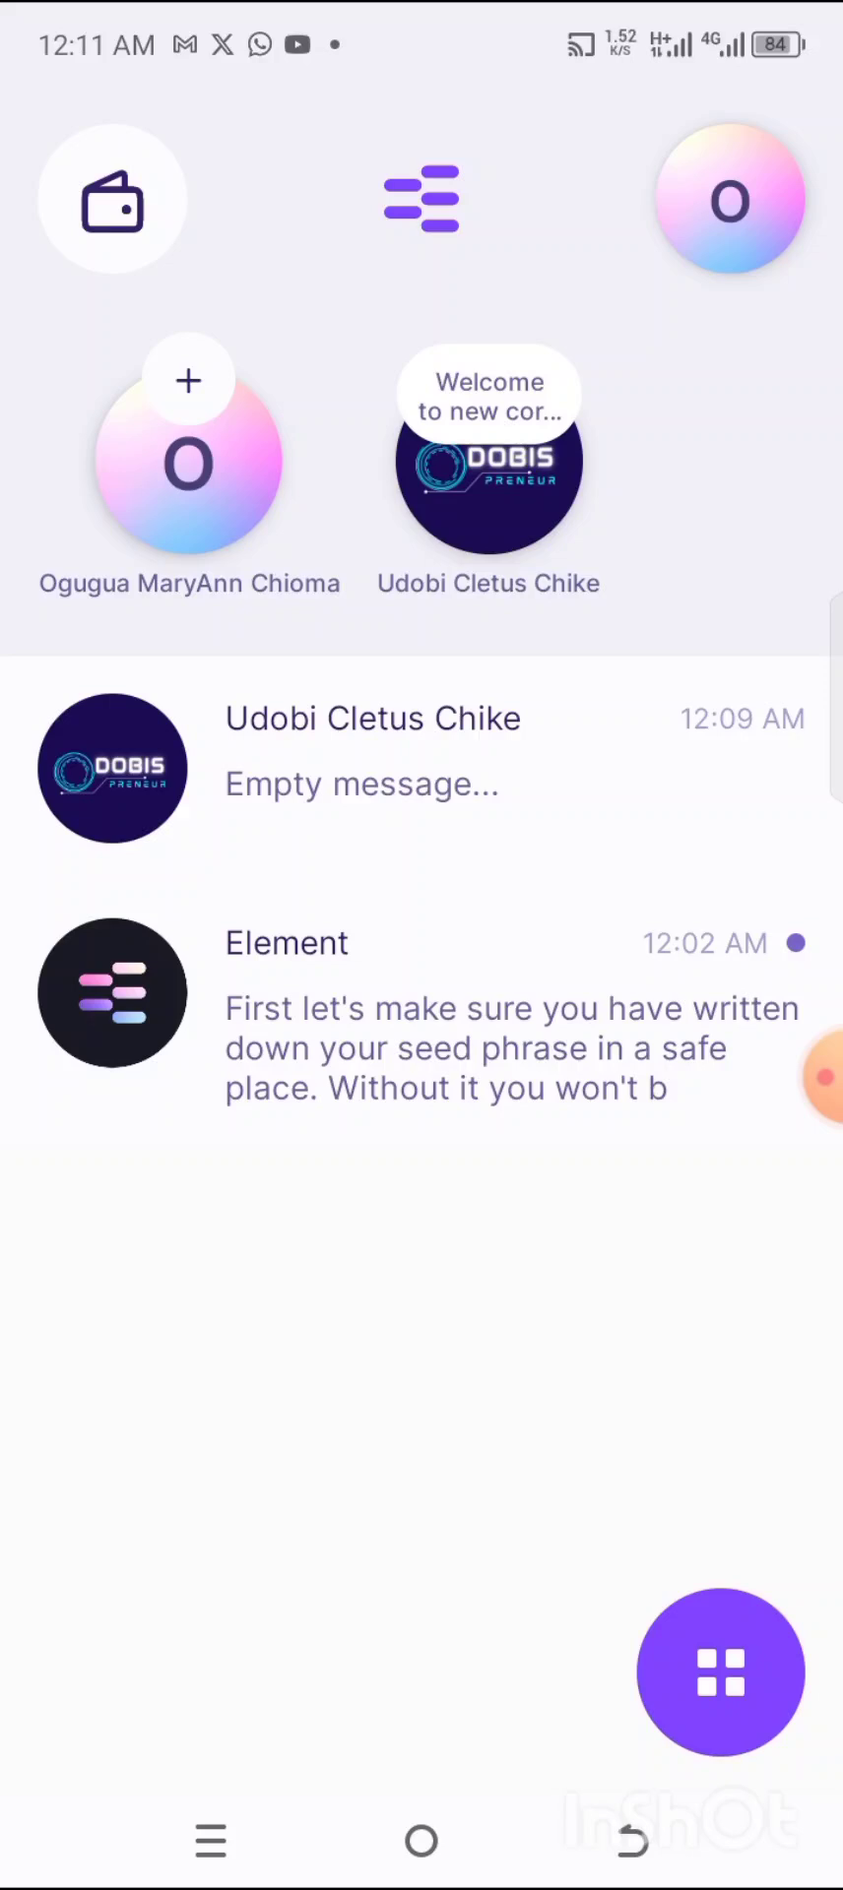
pyautogui.click(825, 1077)
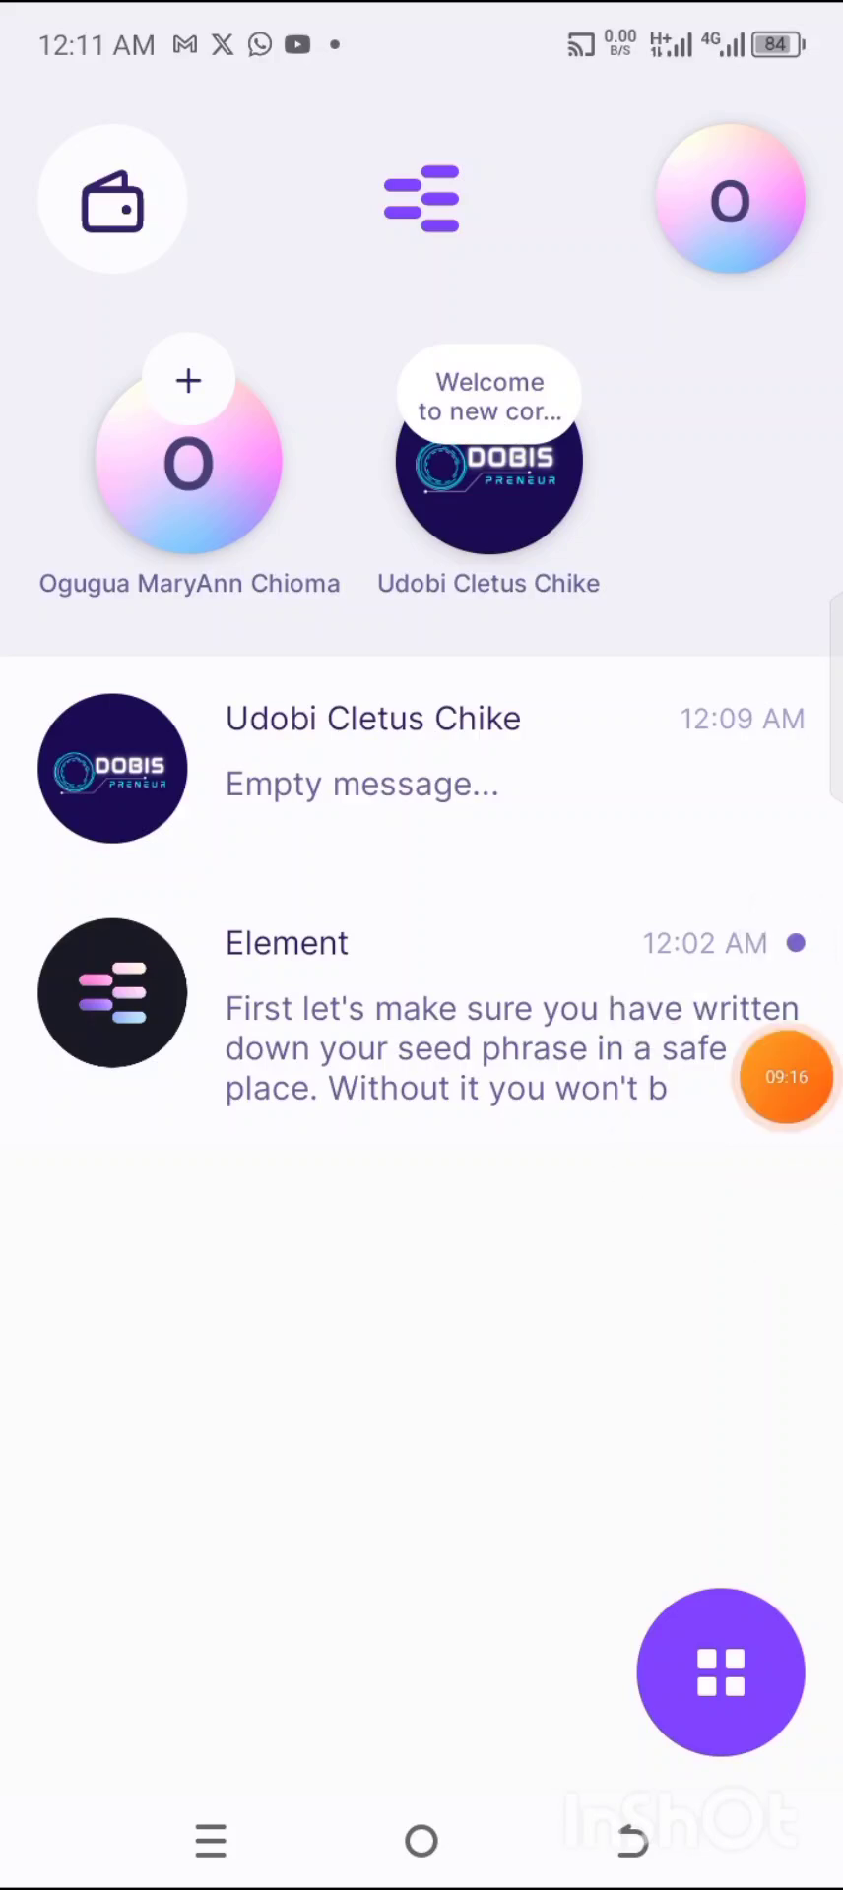
pyautogui.click(822, 1077)
pyautogui.click(786, 1077)
pyautogui.click(534, 995)
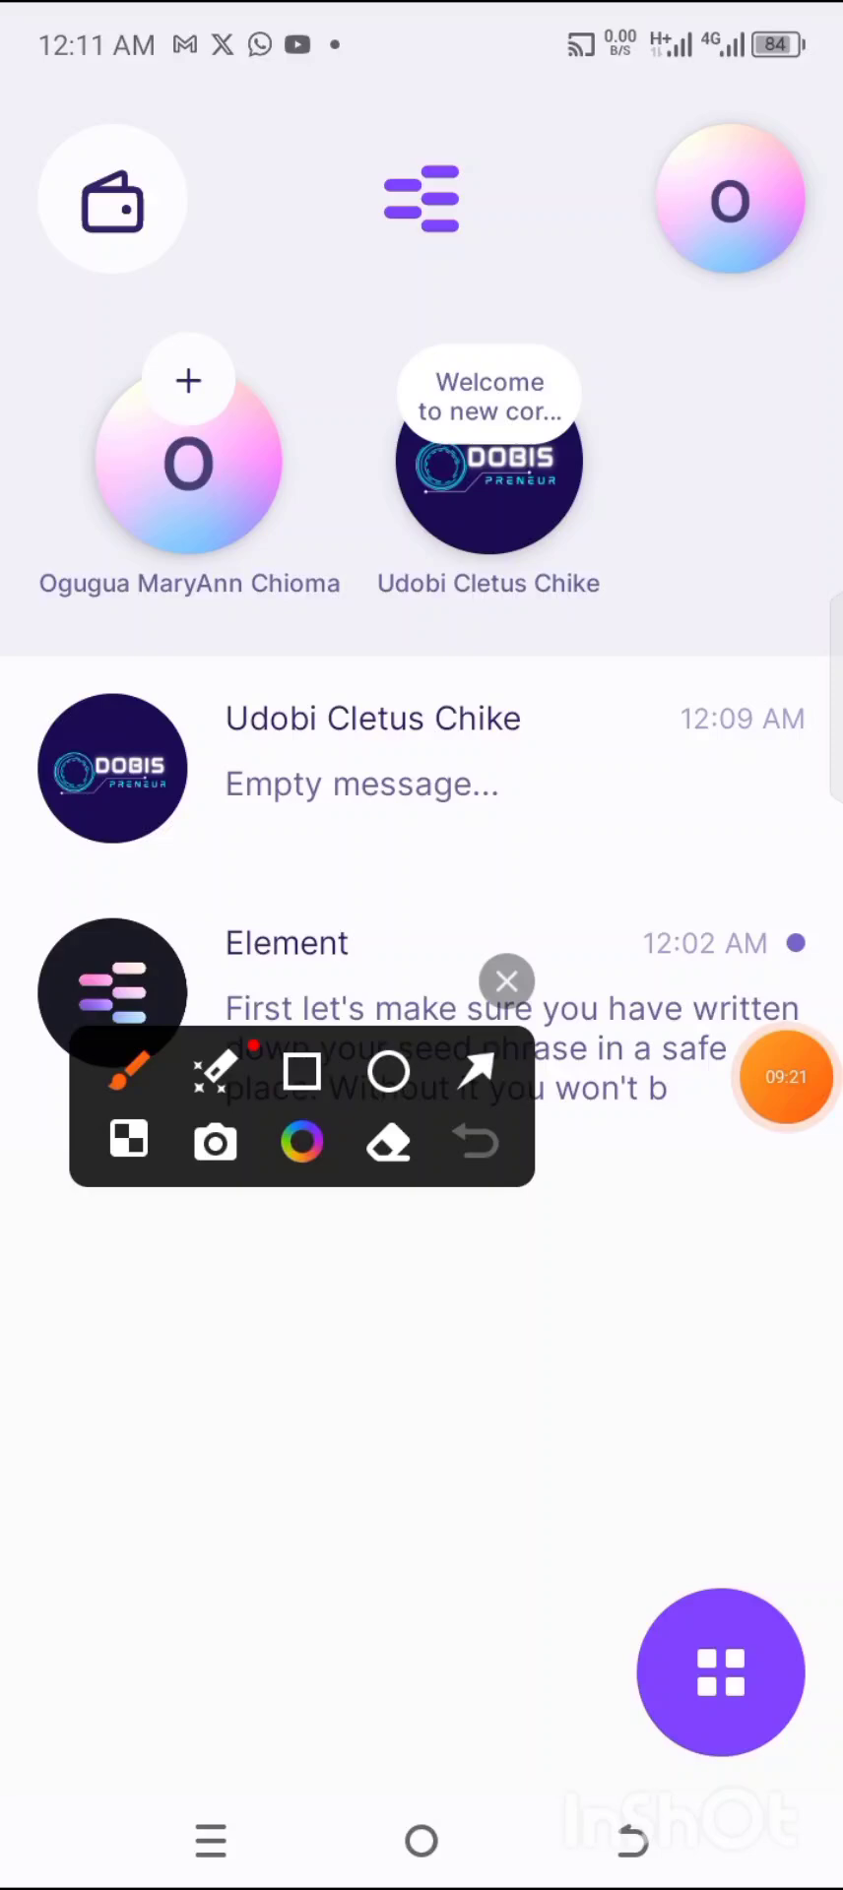
# - Open the quick-action menu from the grid button on the chat list
pyautogui.click(442, 1012)
pyautogui.moveTo(604, 1231); pyautogui.dragTo(668, 1613)
pyautogui.click(471, 926)
pyautogui.click(721, 1671)
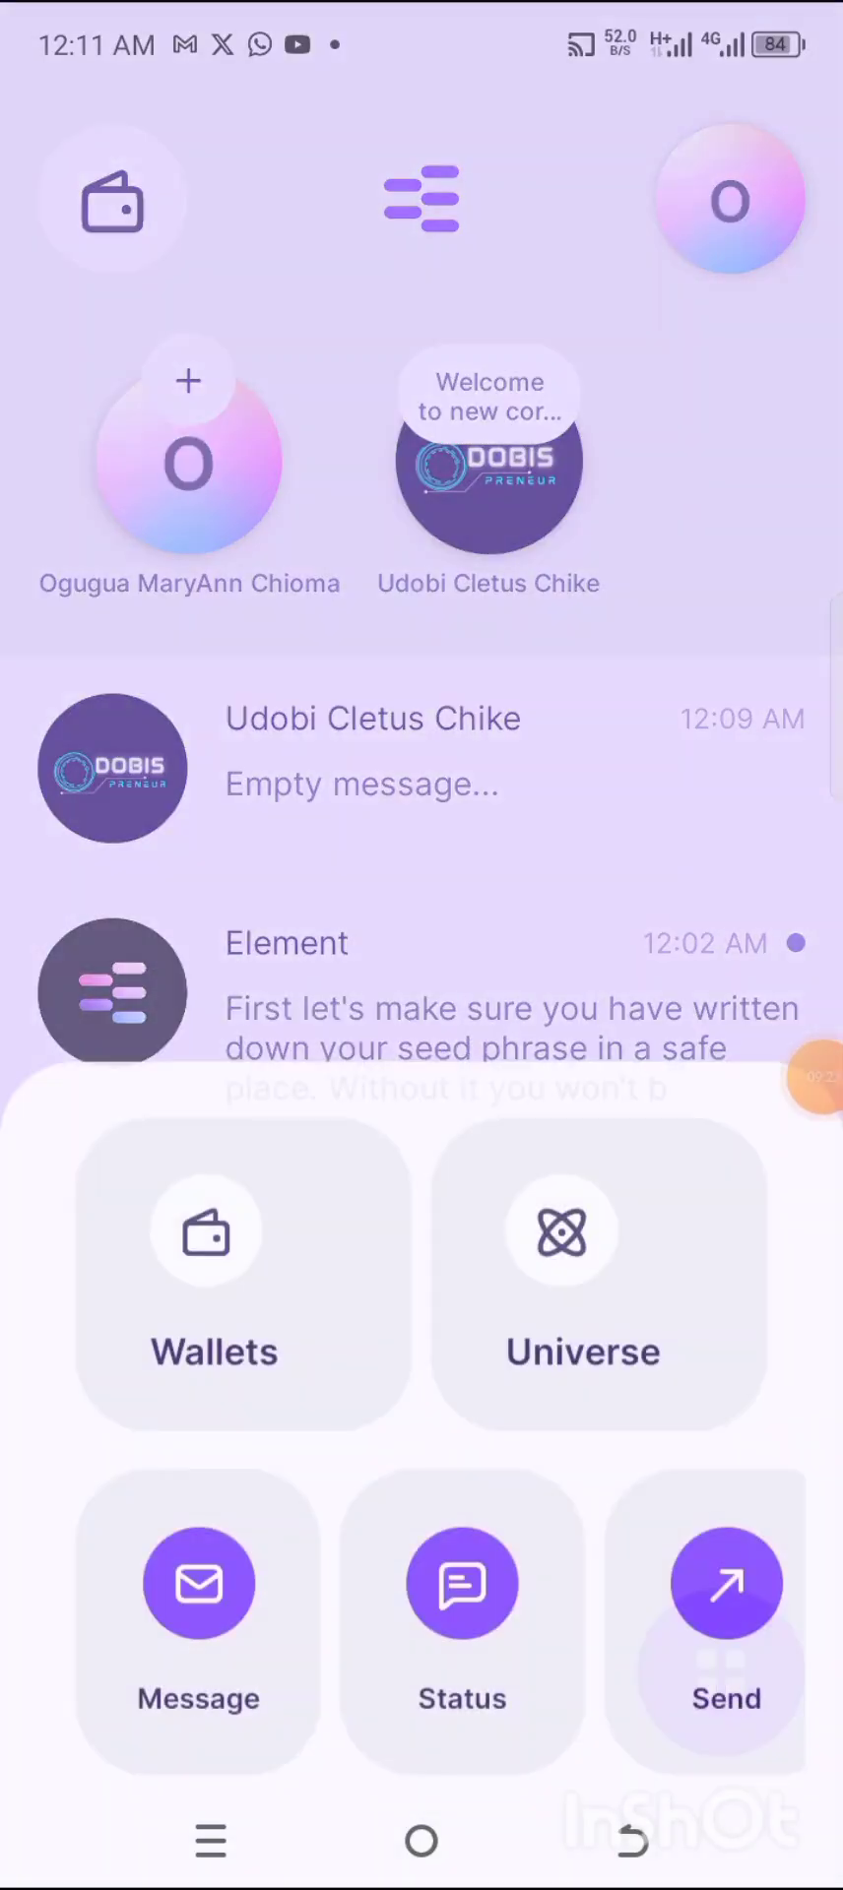
# - Swipe through the quick actions and open Receive to show the wallet address
pyautogui.click(813, 1077)
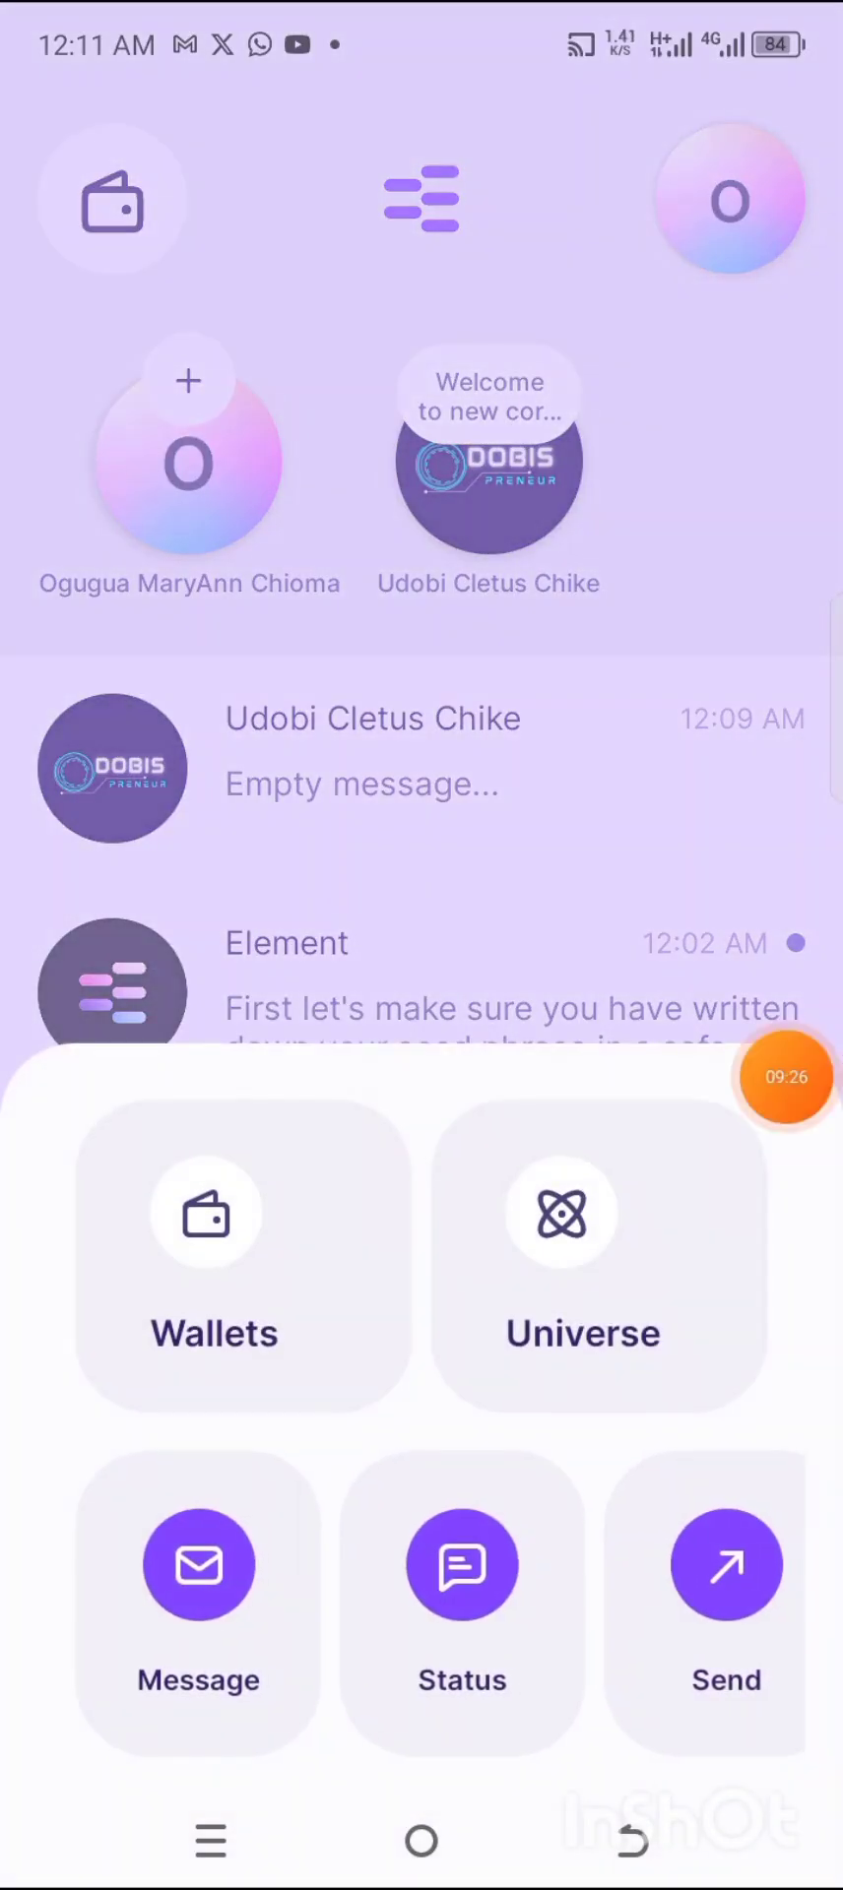
pyautogui.click(655, 1152)
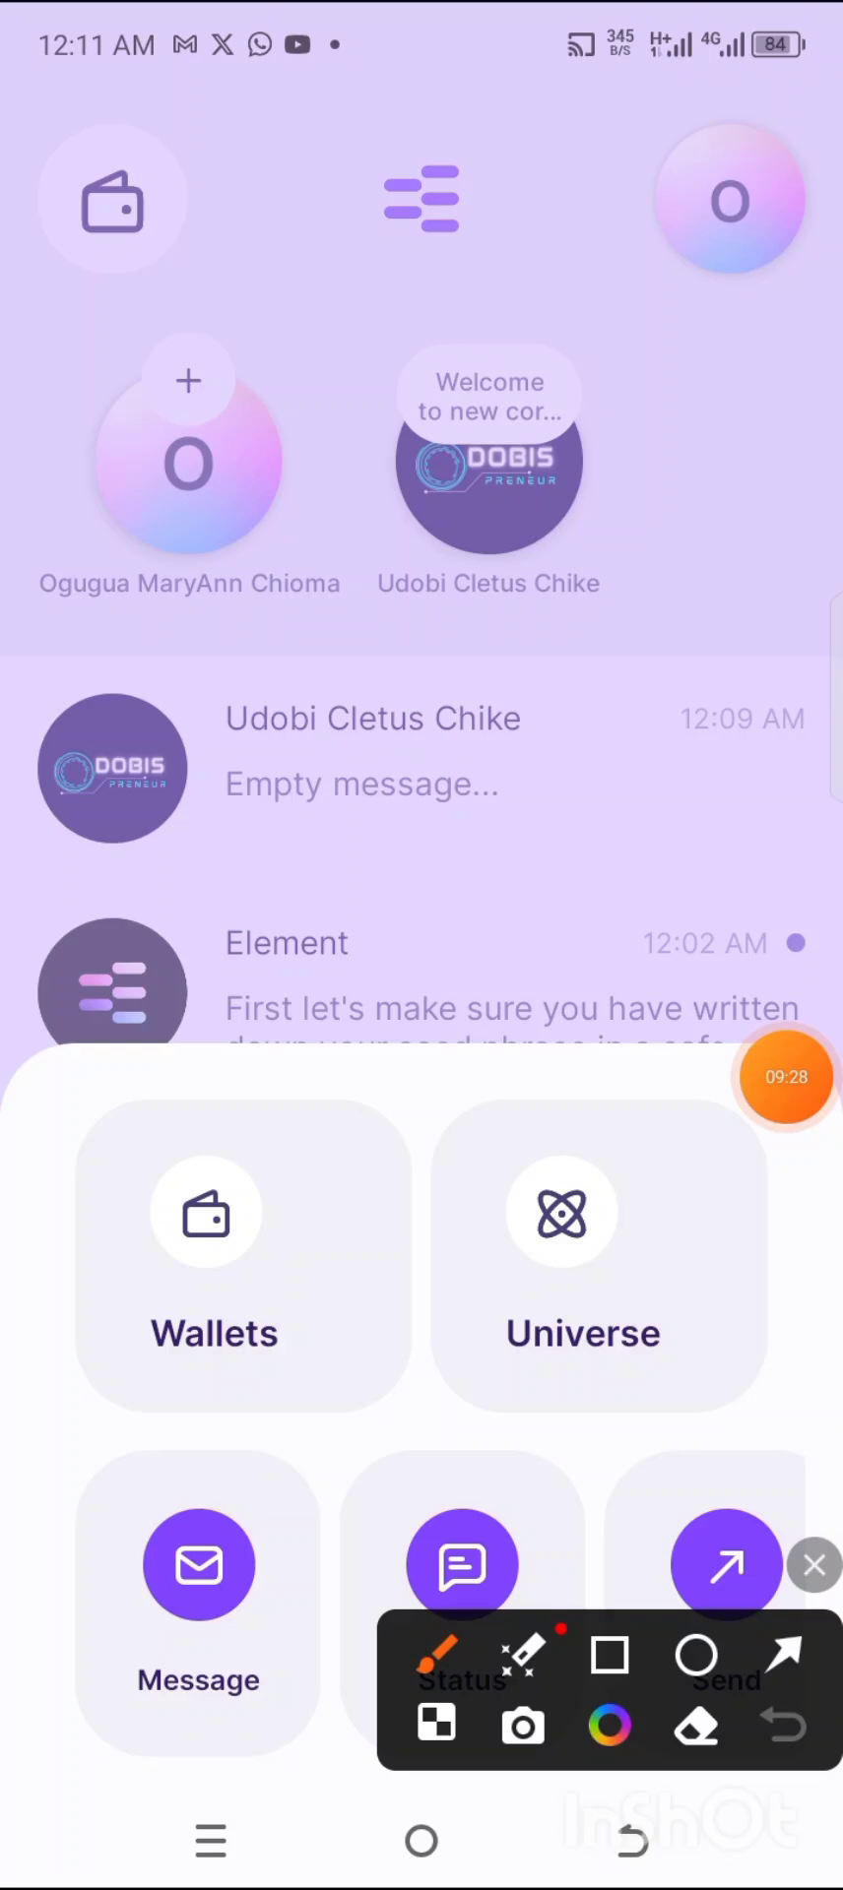
pyautogui.moveTo(609, 1691); pyautogui.dragTo(319, 1067)
pyautogui.click(403, 1030)
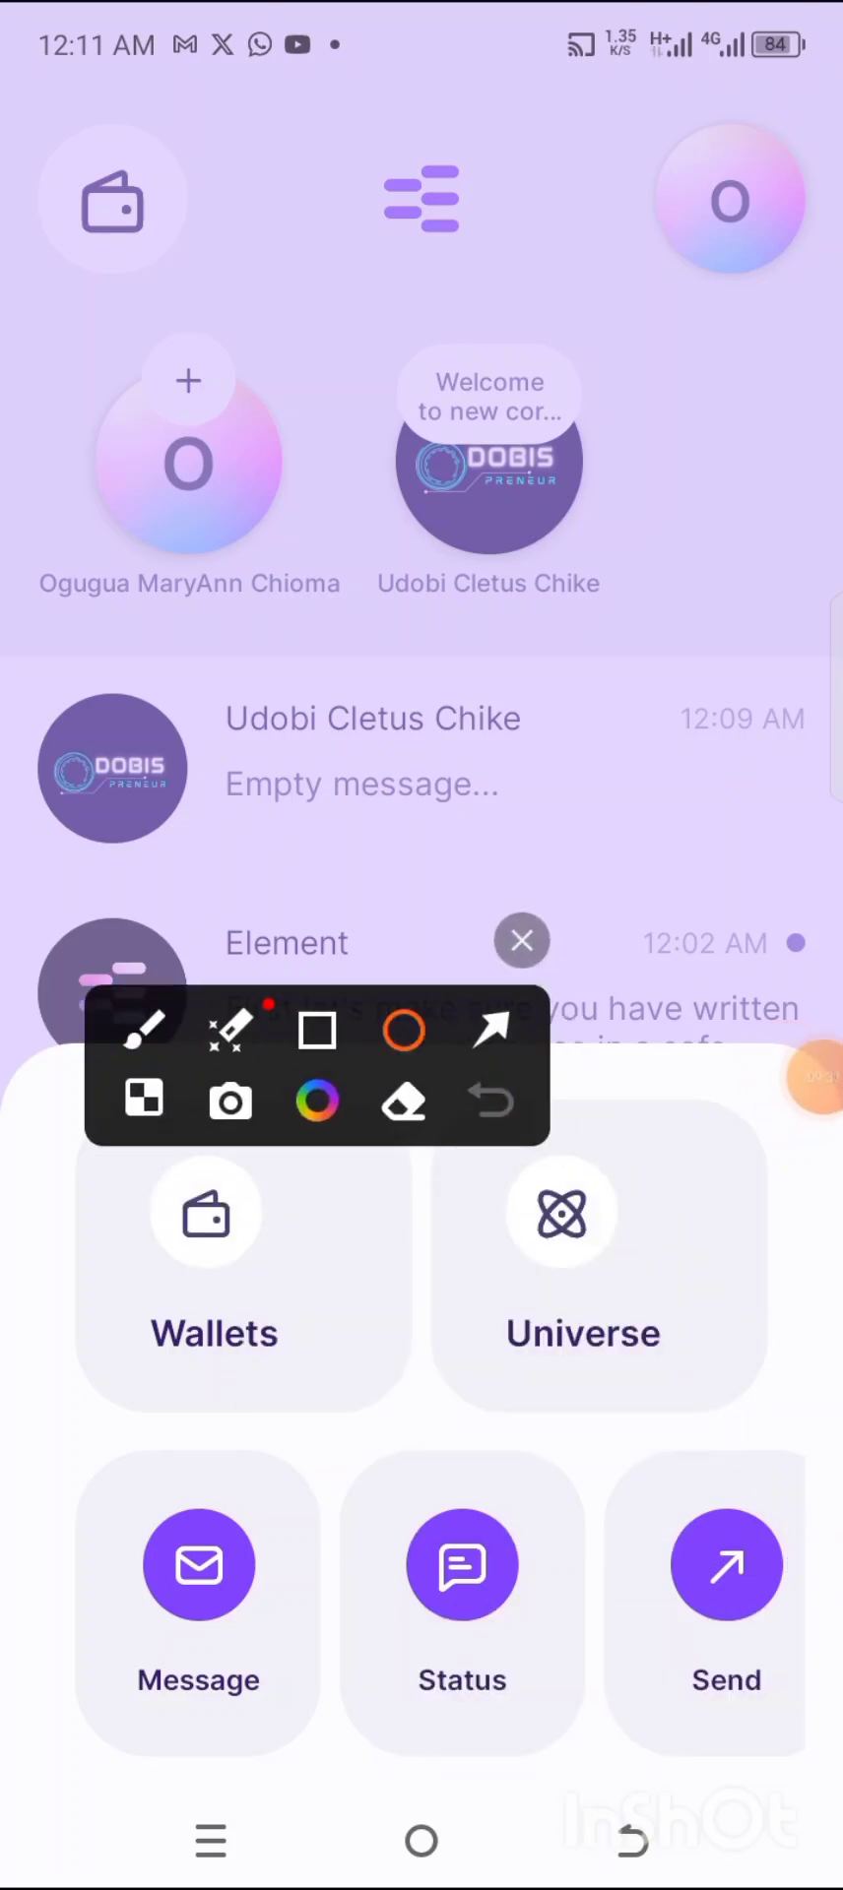
pyautogui.moveTo(383, 1501); pyautogui.dragTo(557, 1672)
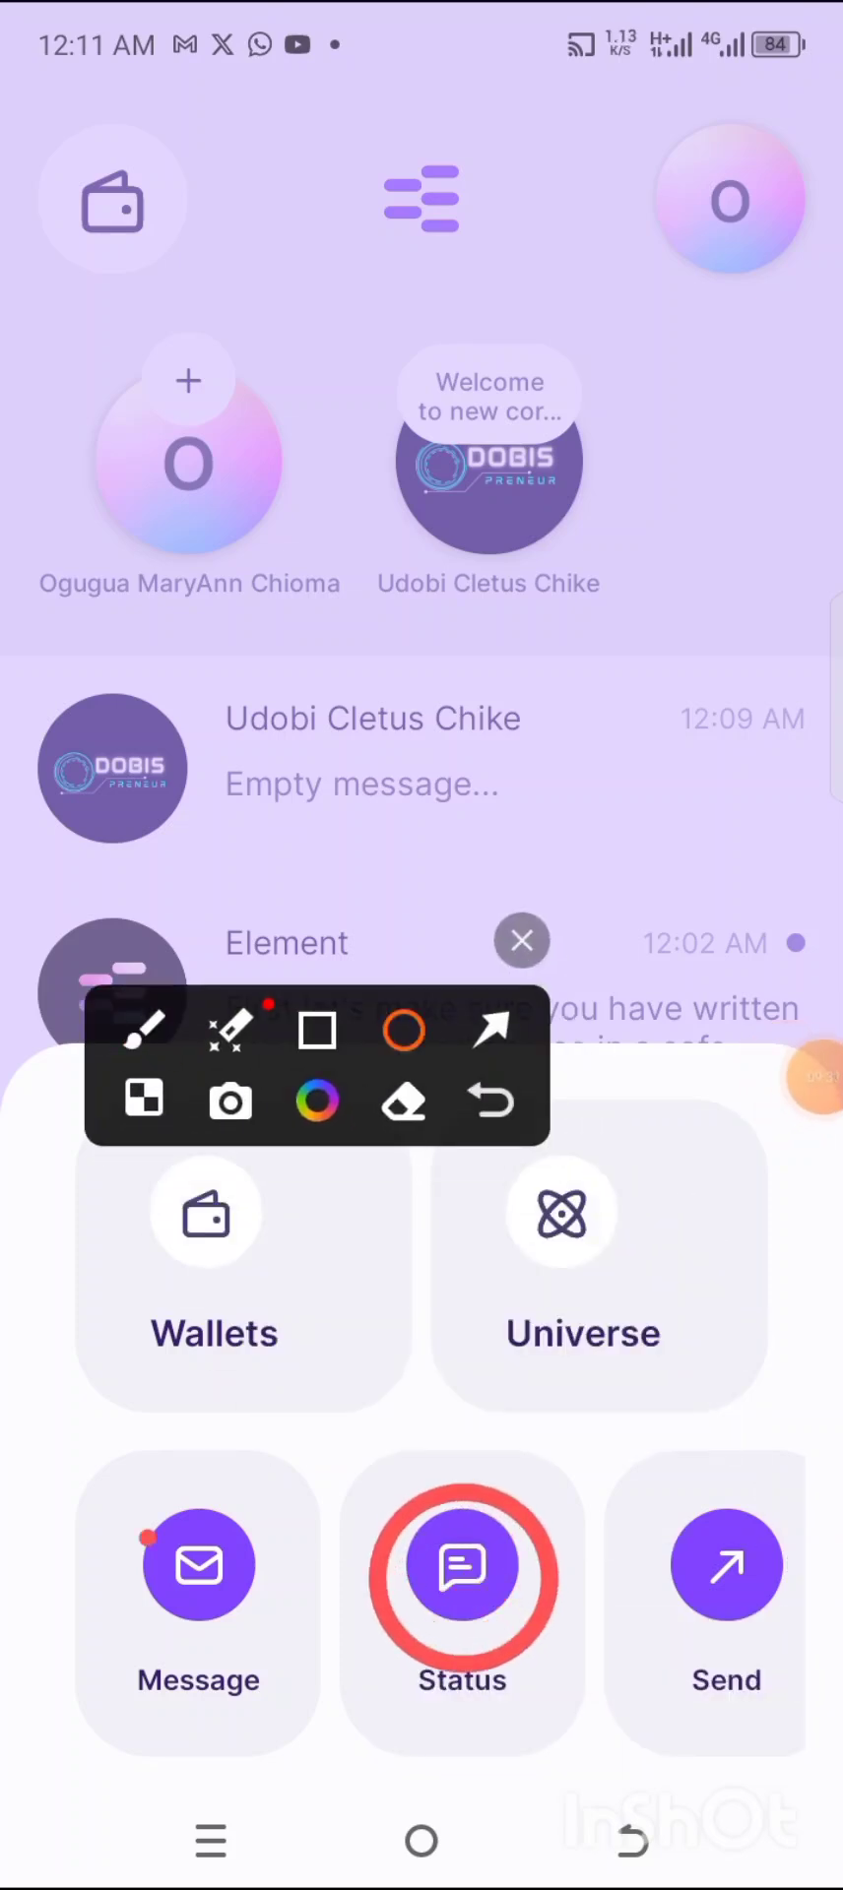
pyautogui.moveTo(128, 1497); pyautogui.dragTo(300, 1673)
pyautogui.moveTo(648, 1497); pyautogui.dragTo(817, 1664)
pyautogui.click(522, 940)
pyautogui.hscroll(3, 421, 1605)
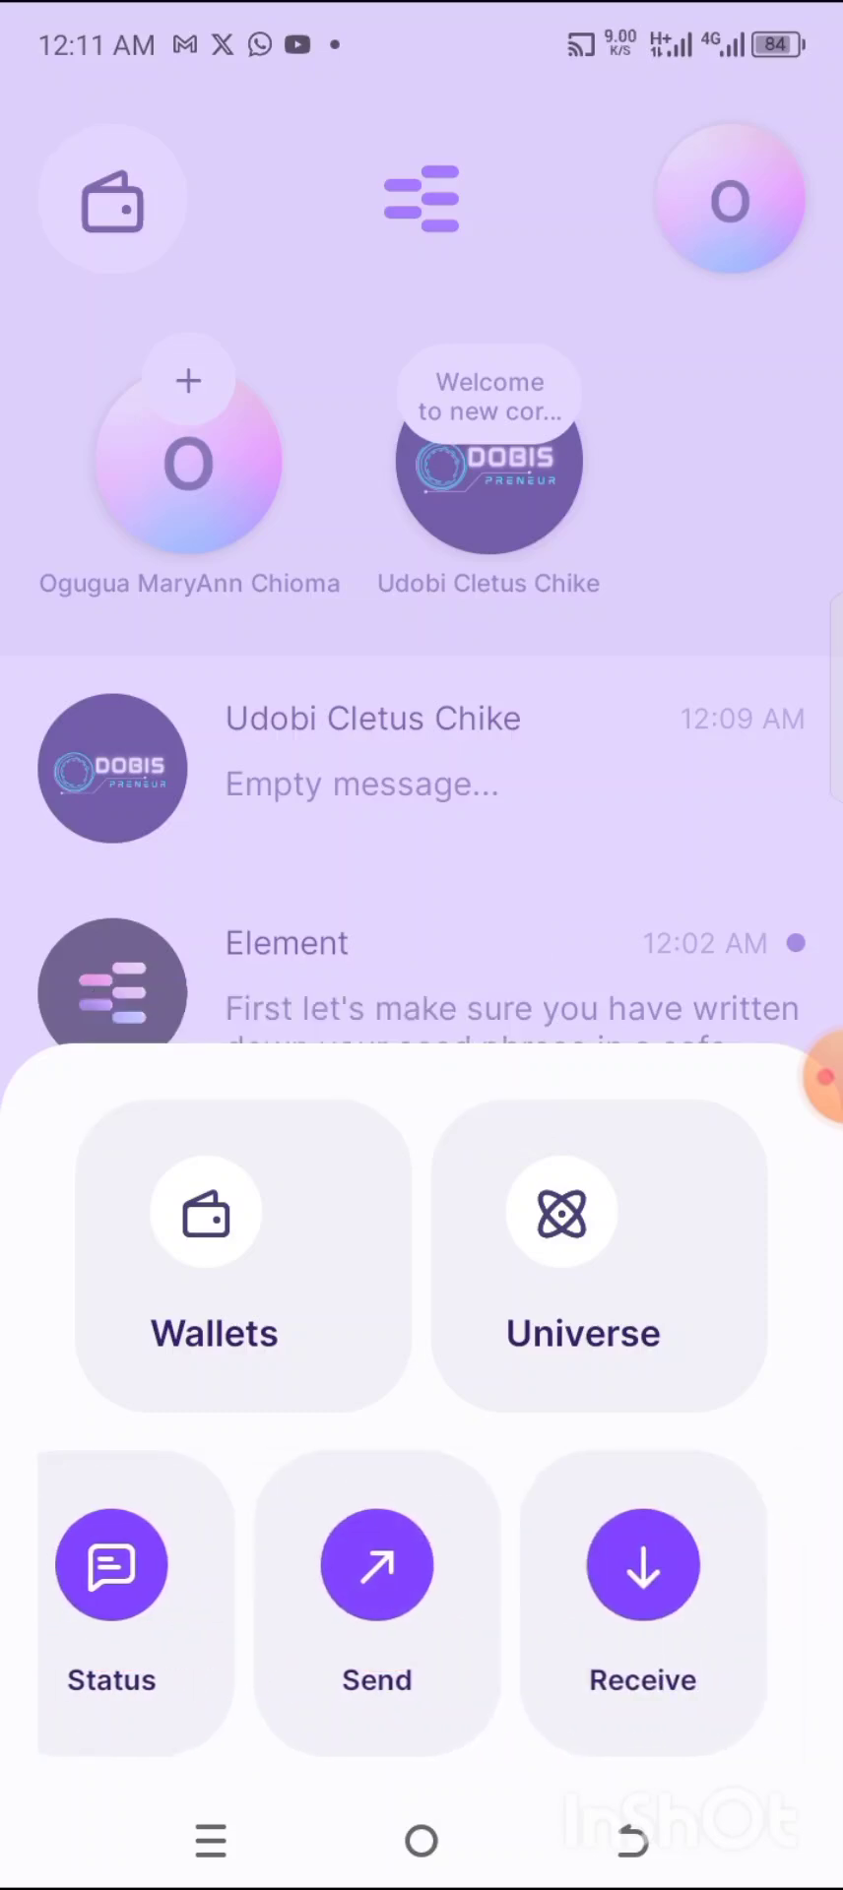
pyautogui.click(643, 1565)
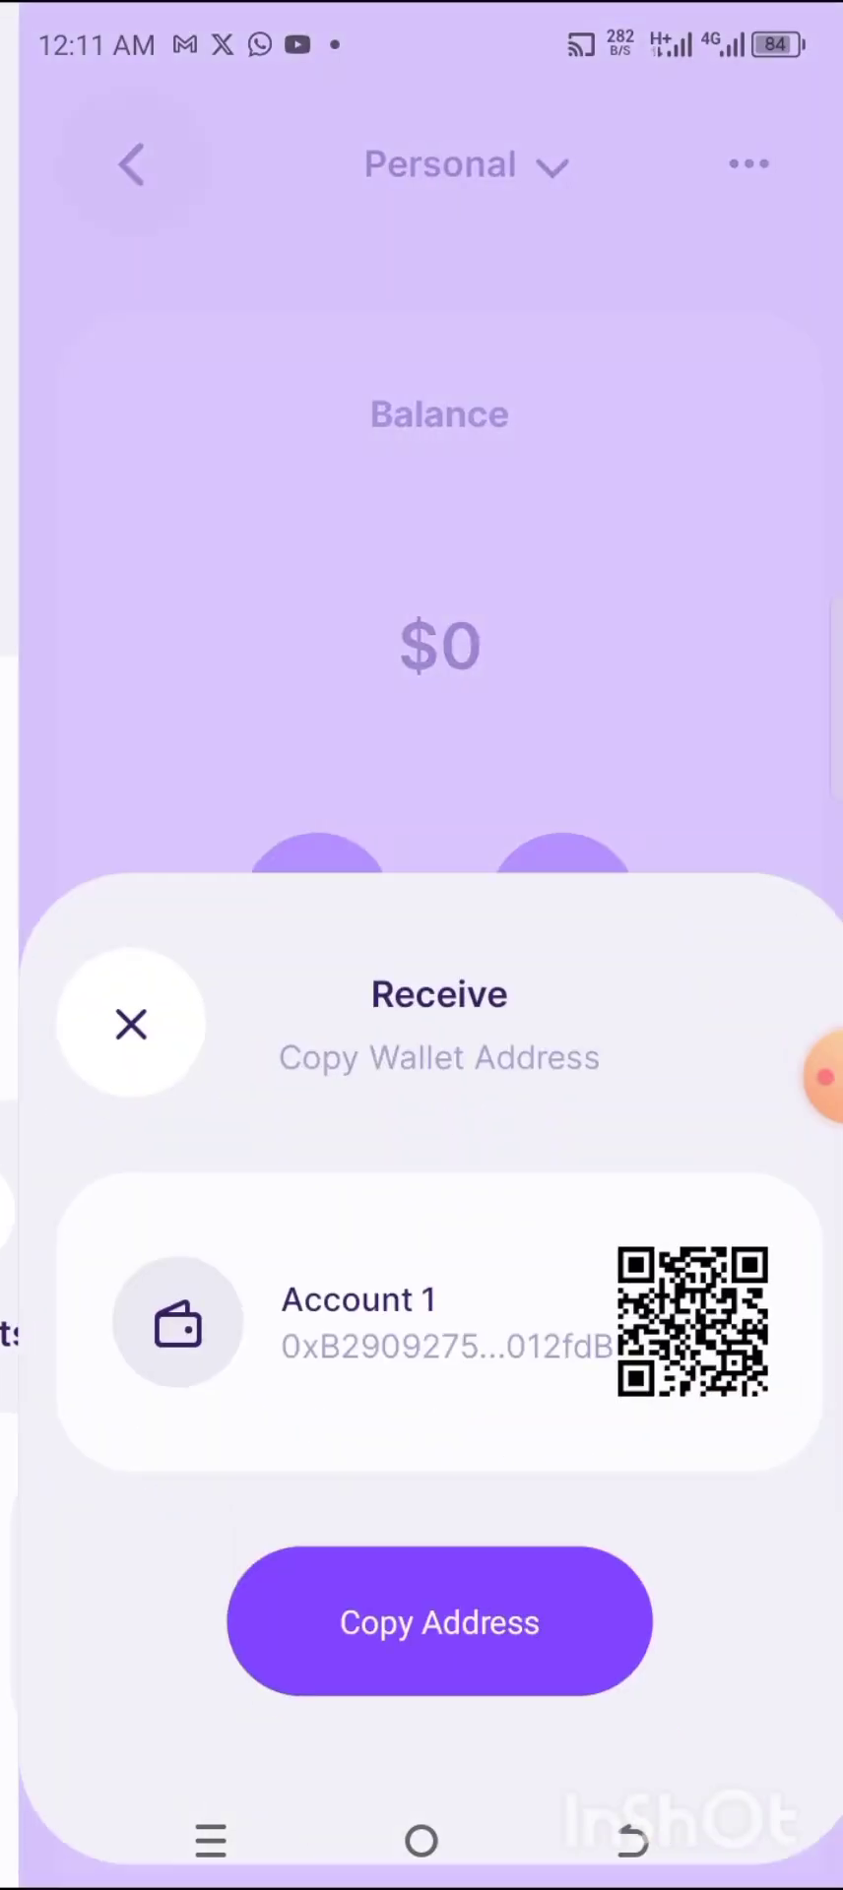
# - Close the Receive sheet, return to the chat list, and reopen the quick-action menu
pyautogui.click(112, 1047)
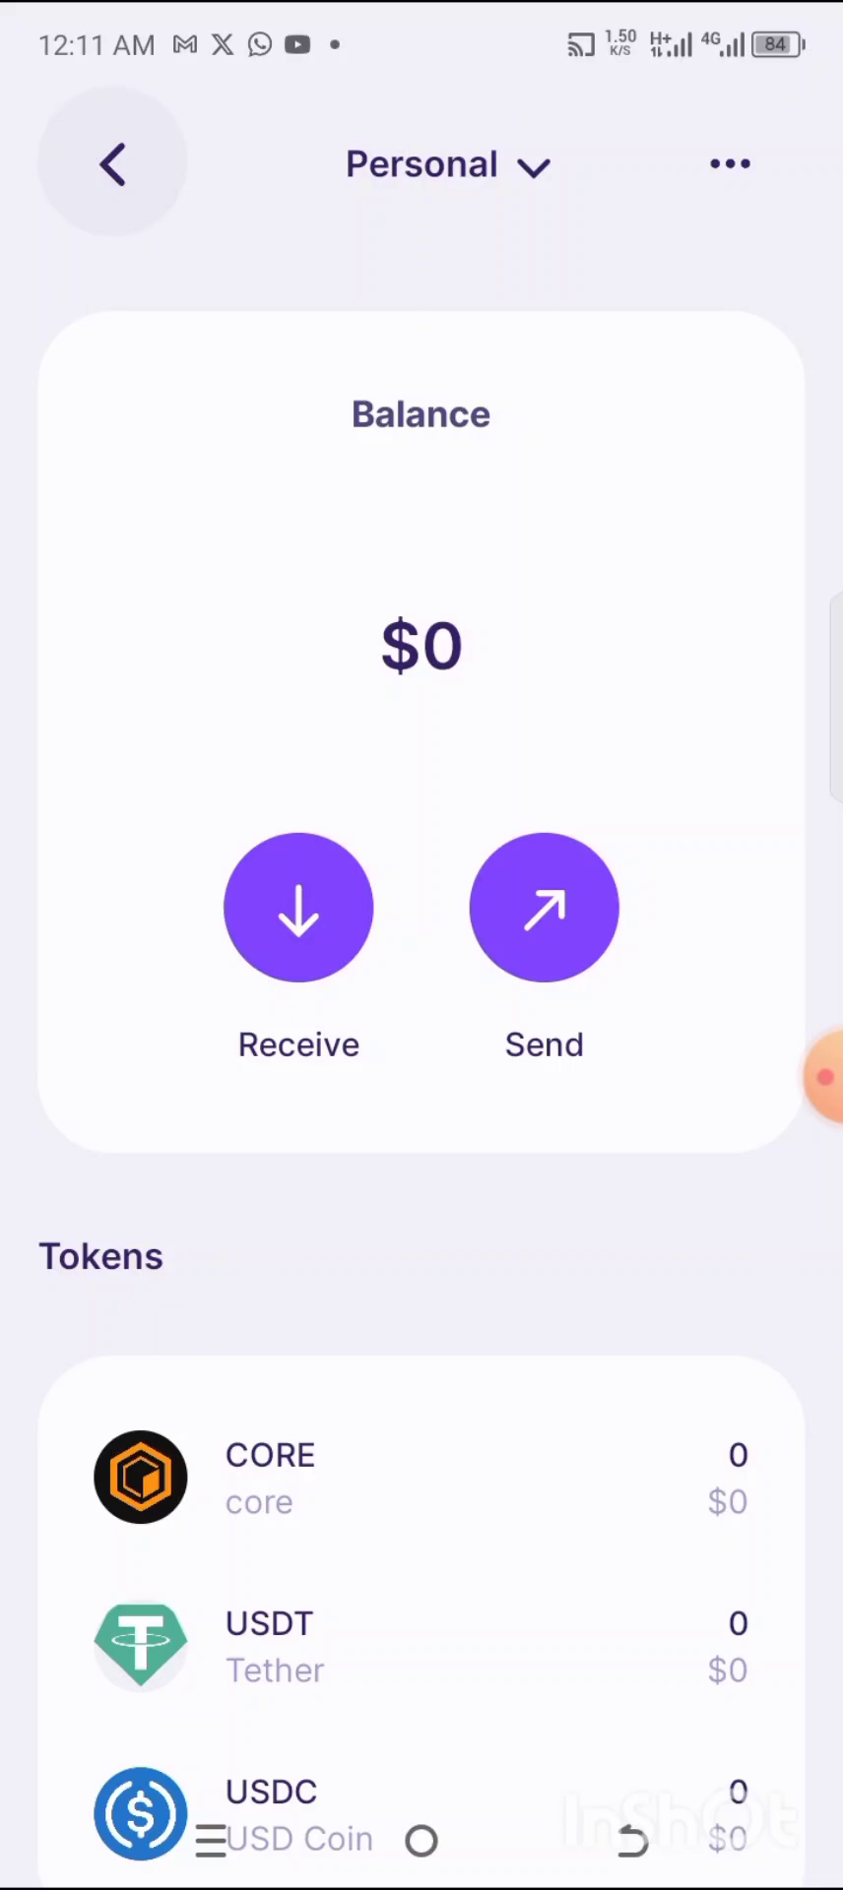
pyautogui.click(112, 164)
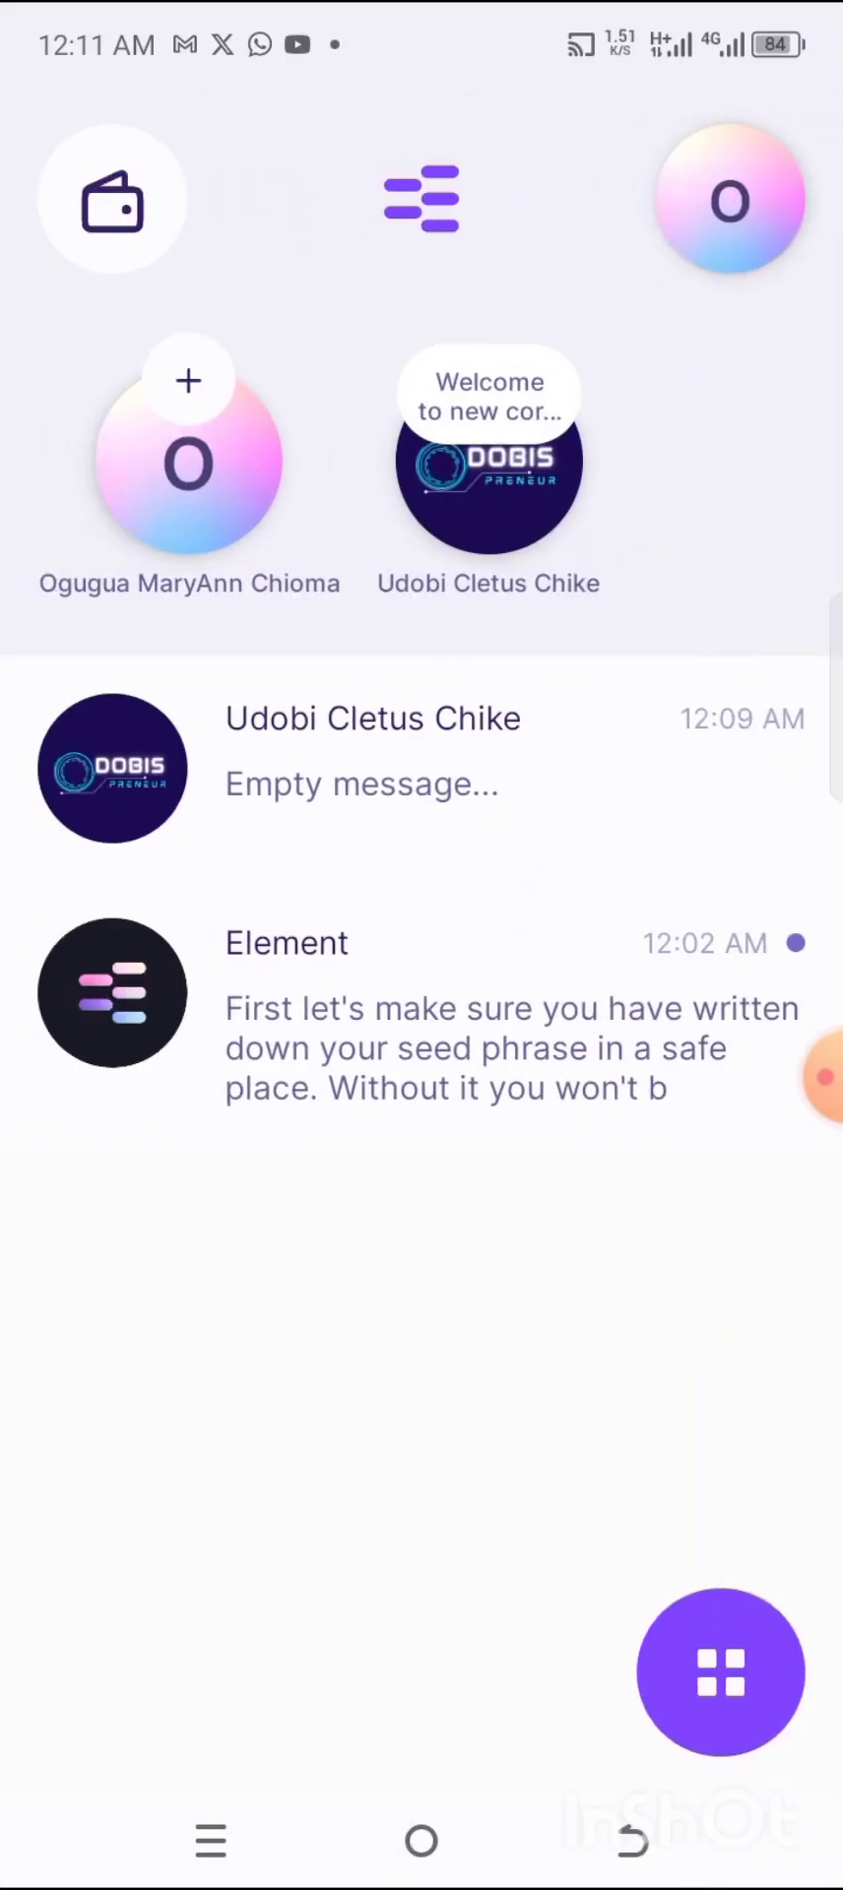
pyautogui.click(721, 1671)
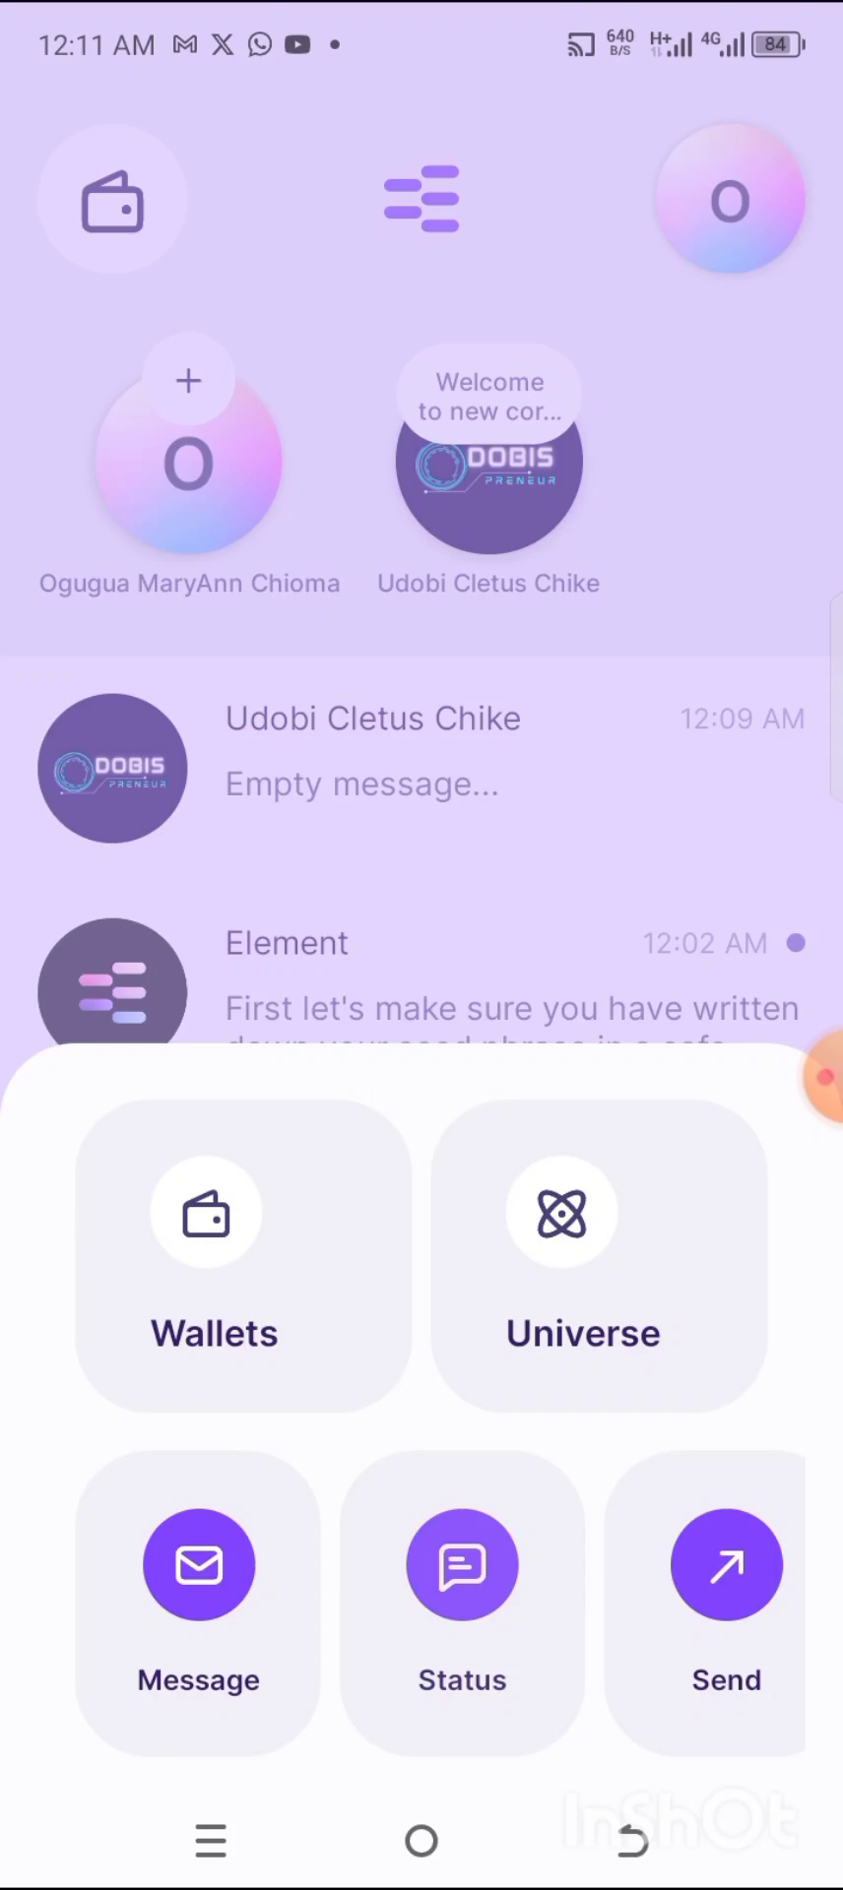
pyautogui.click(817, 1078)
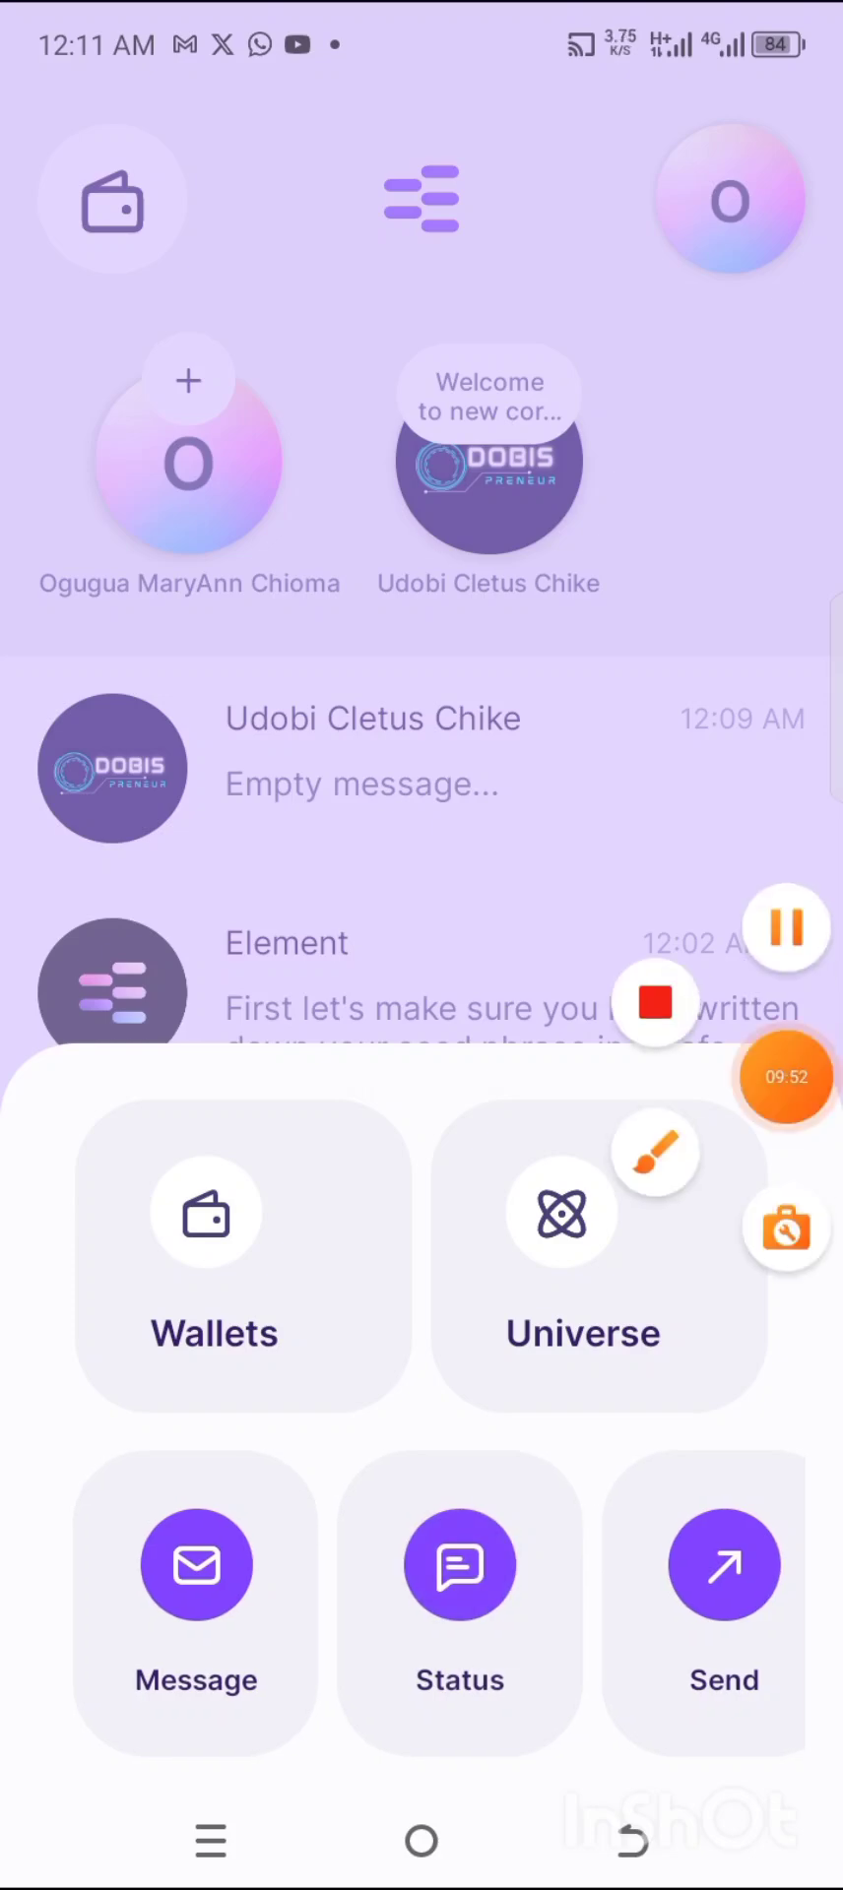
pyautogui.click(657, 1033)
pyautogui.click(610, 1655)
pyautogui.moveTo(103, 1179)
pyautogui.mouseDown()
pyautogui.moveTo(345, 1257)
pyautogui.moveTo(357, 1300)
pyautogui.mouseUp()
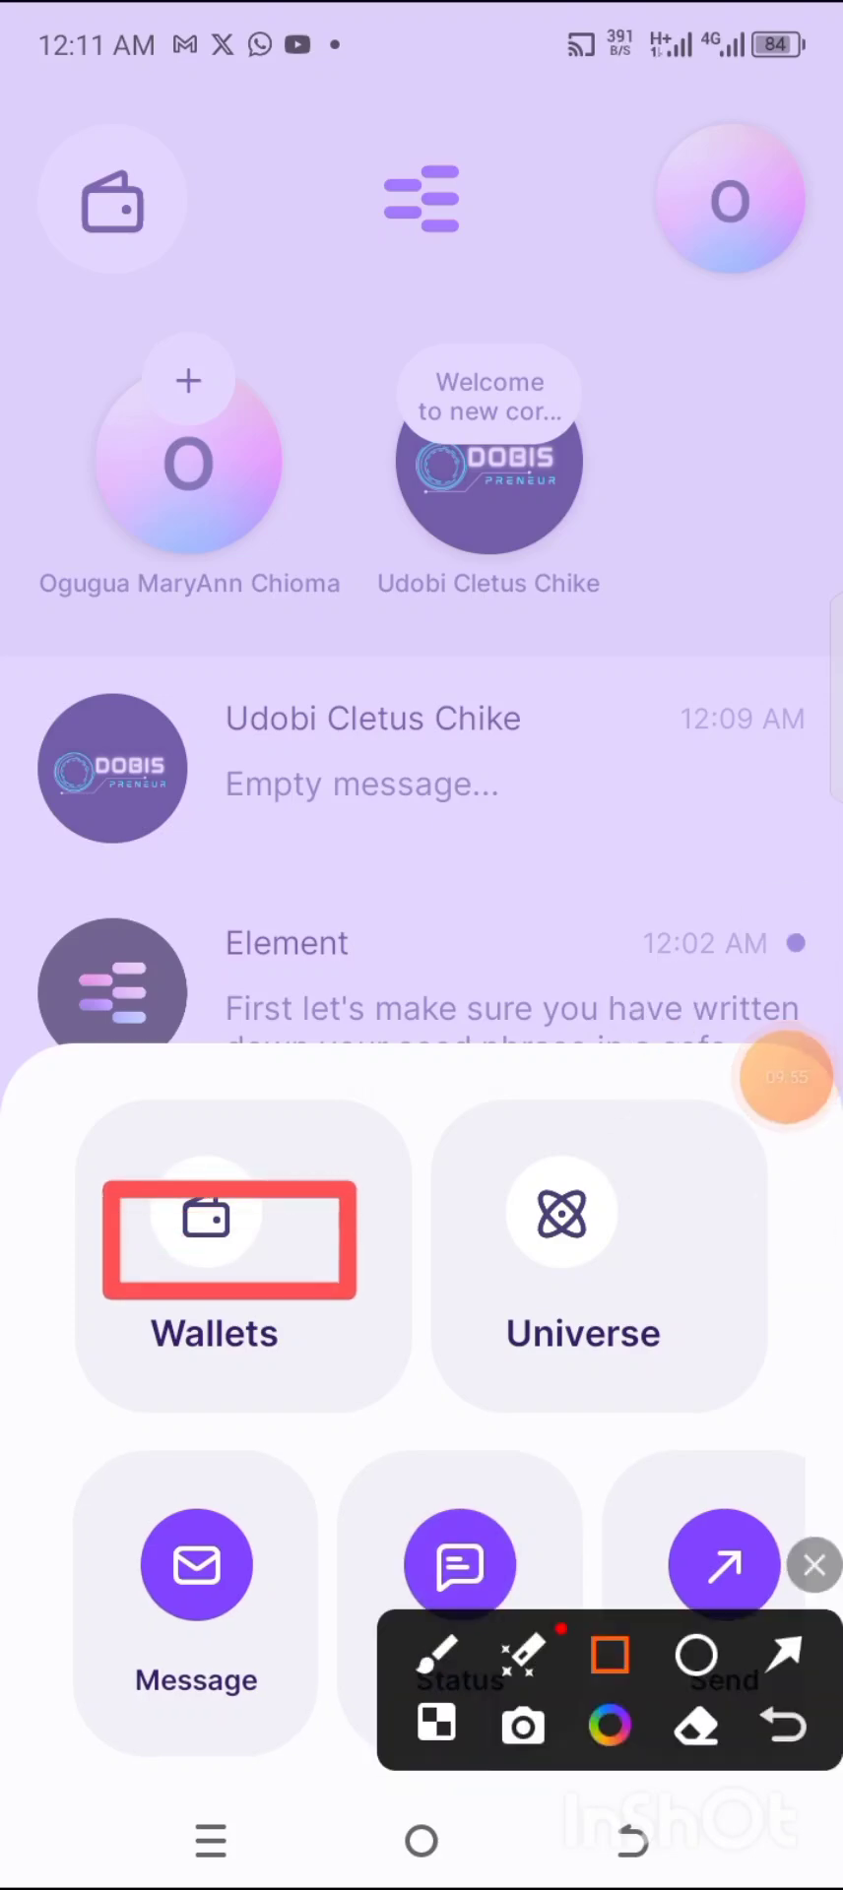
pyautogui.moveTo(490, 1189); pyautogui.dragTo(731, 1378)
pyautogui.click(814, 1565)
pyautogui.click(584, 1280)
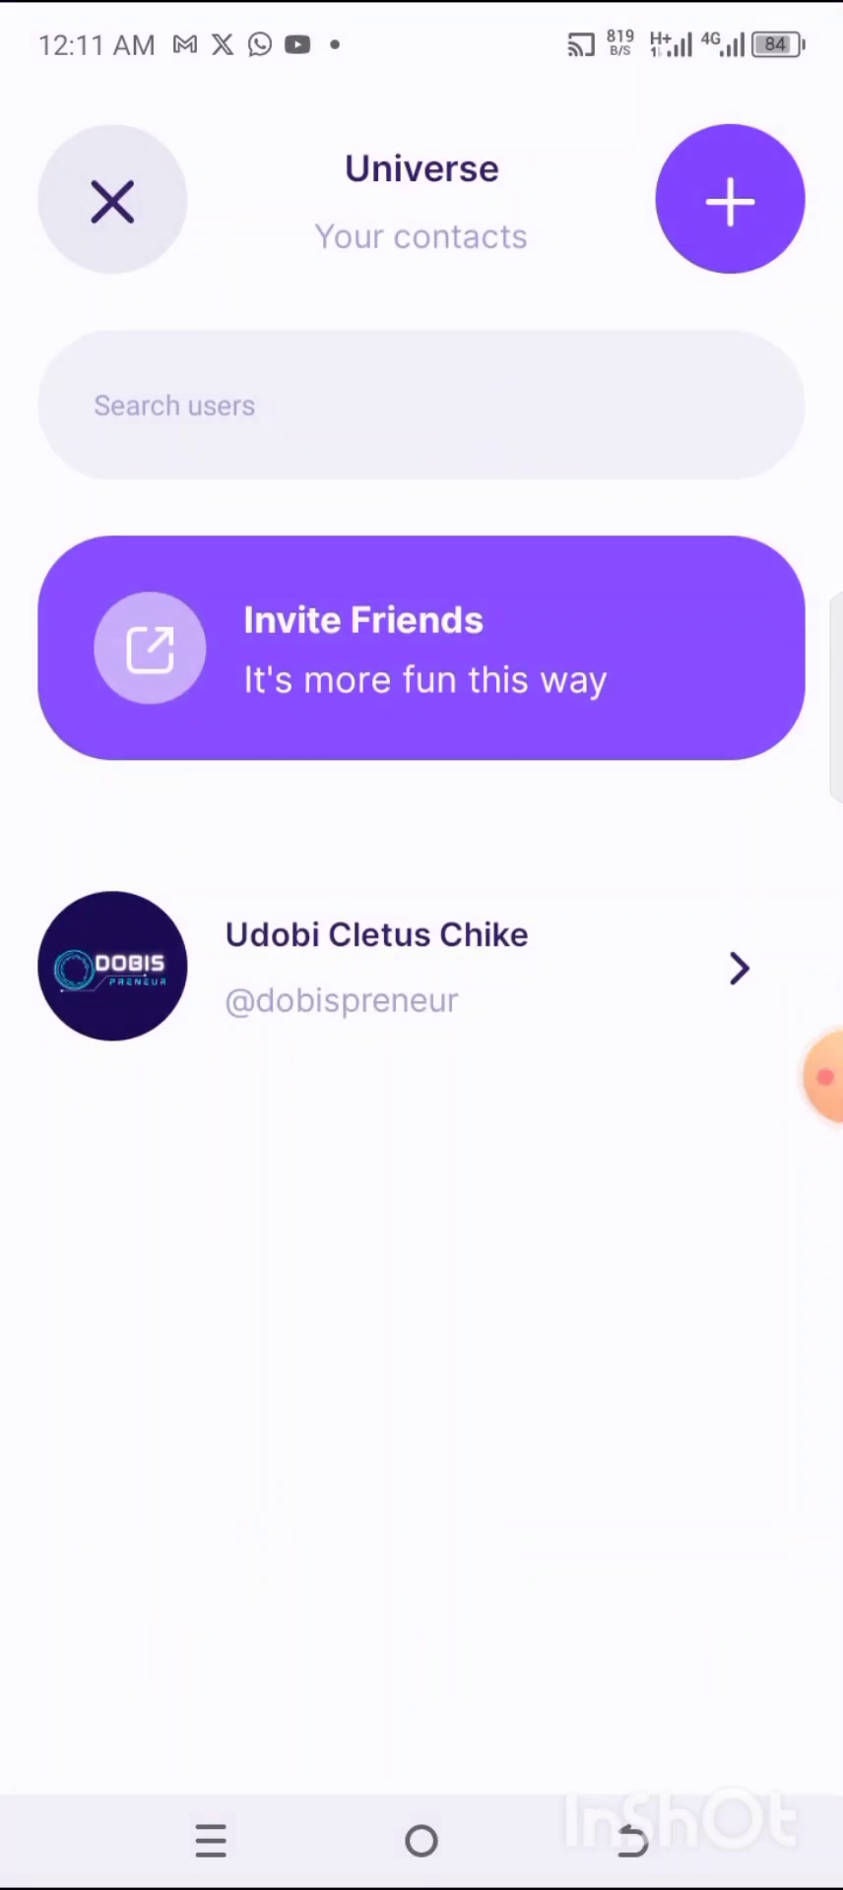
pyautogui.click(823, 1077)
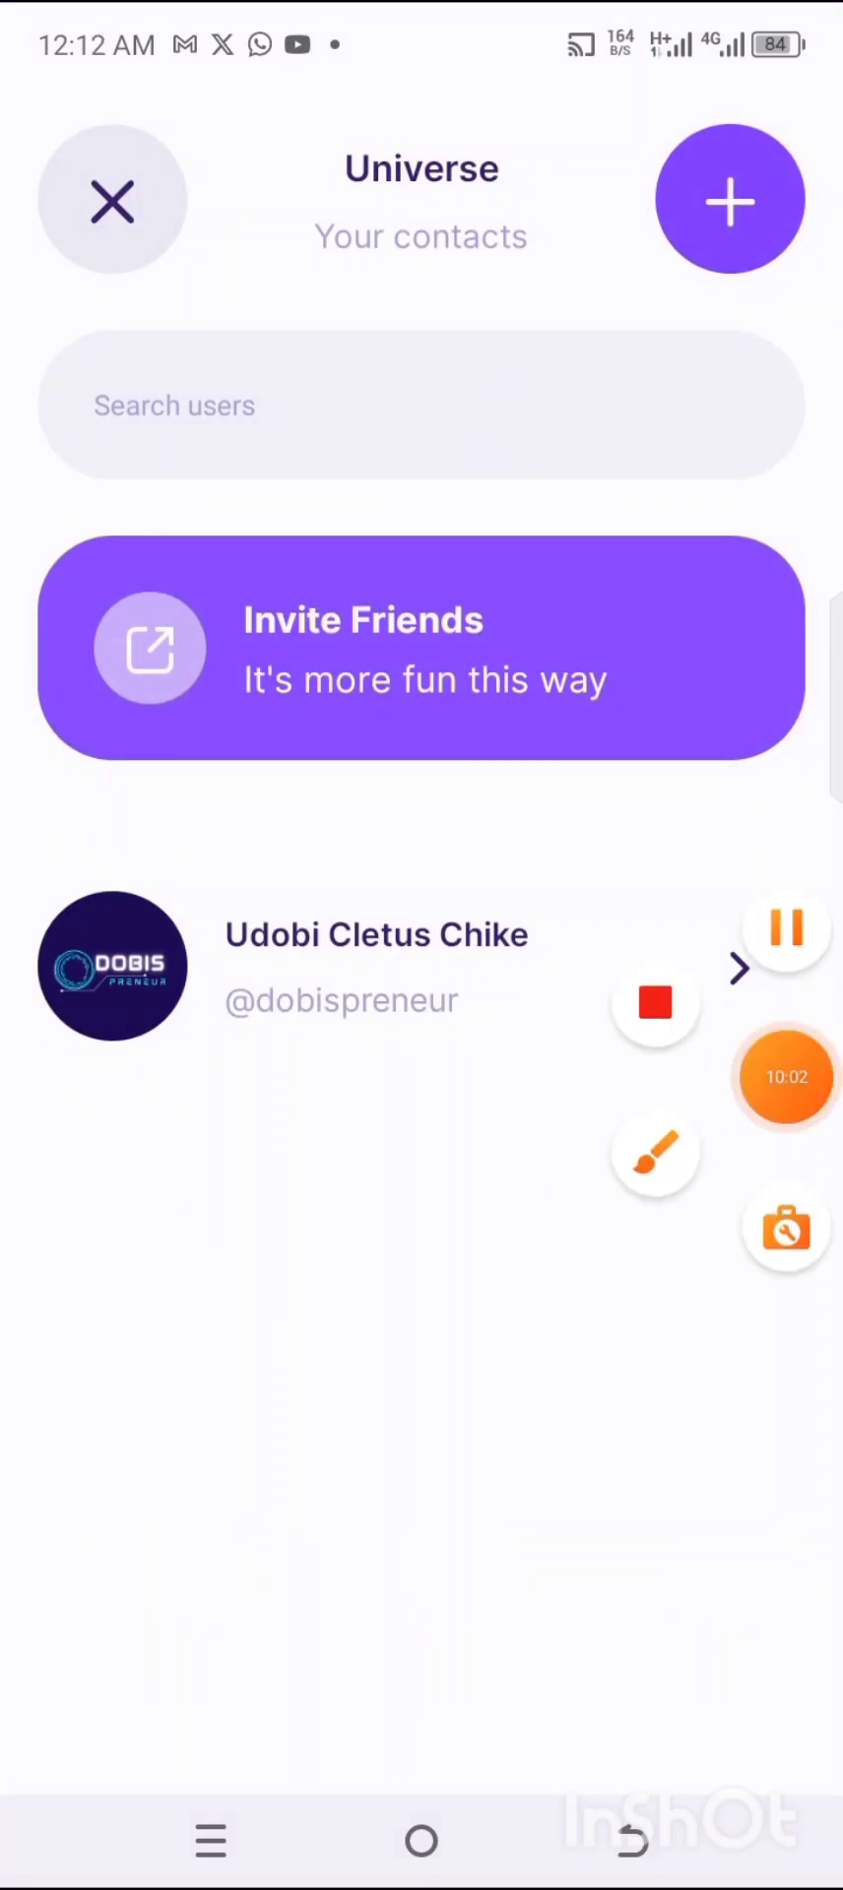
pyautogui.click(655, 1154)
pyautogui.click(784, 1654)
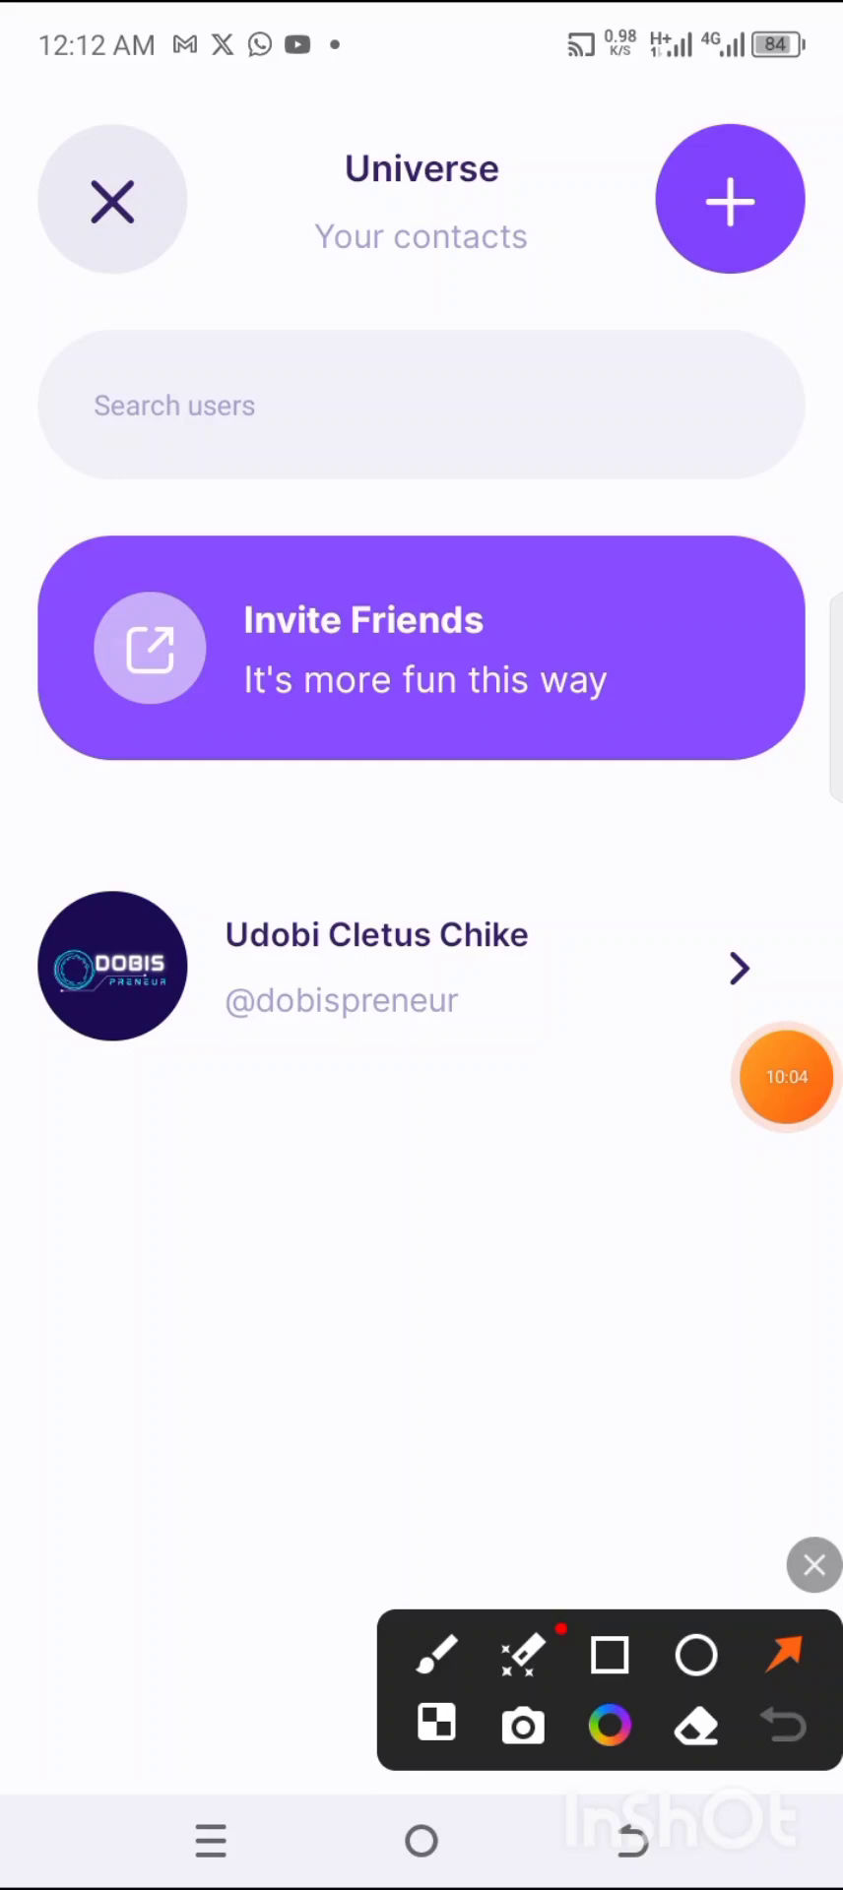
pyautogui.moveTo(575, 967)
pyautogui.mouseDown()
pyautogui.moveTo(596, 815)
pyautogui.moveTo(730, 246)
pyautogui.mouseUp()
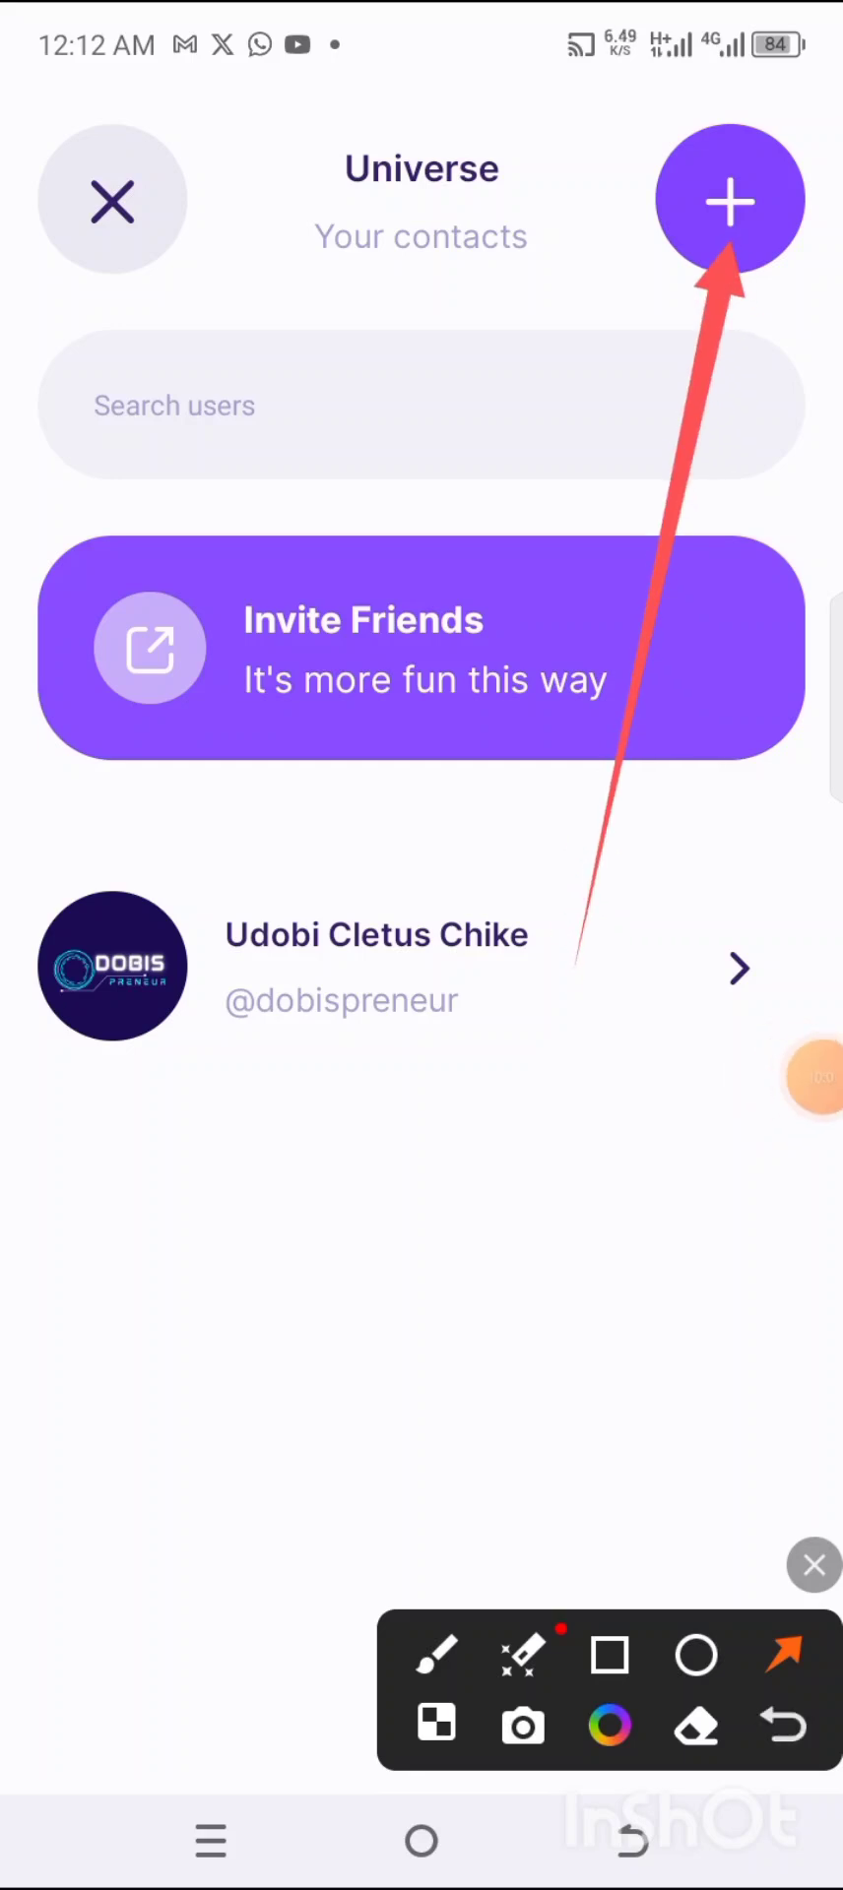
pyautogui.click(609, 1655)
pyautogui.moveTo(83, 362); pyautogui.dragTo(563, 477)
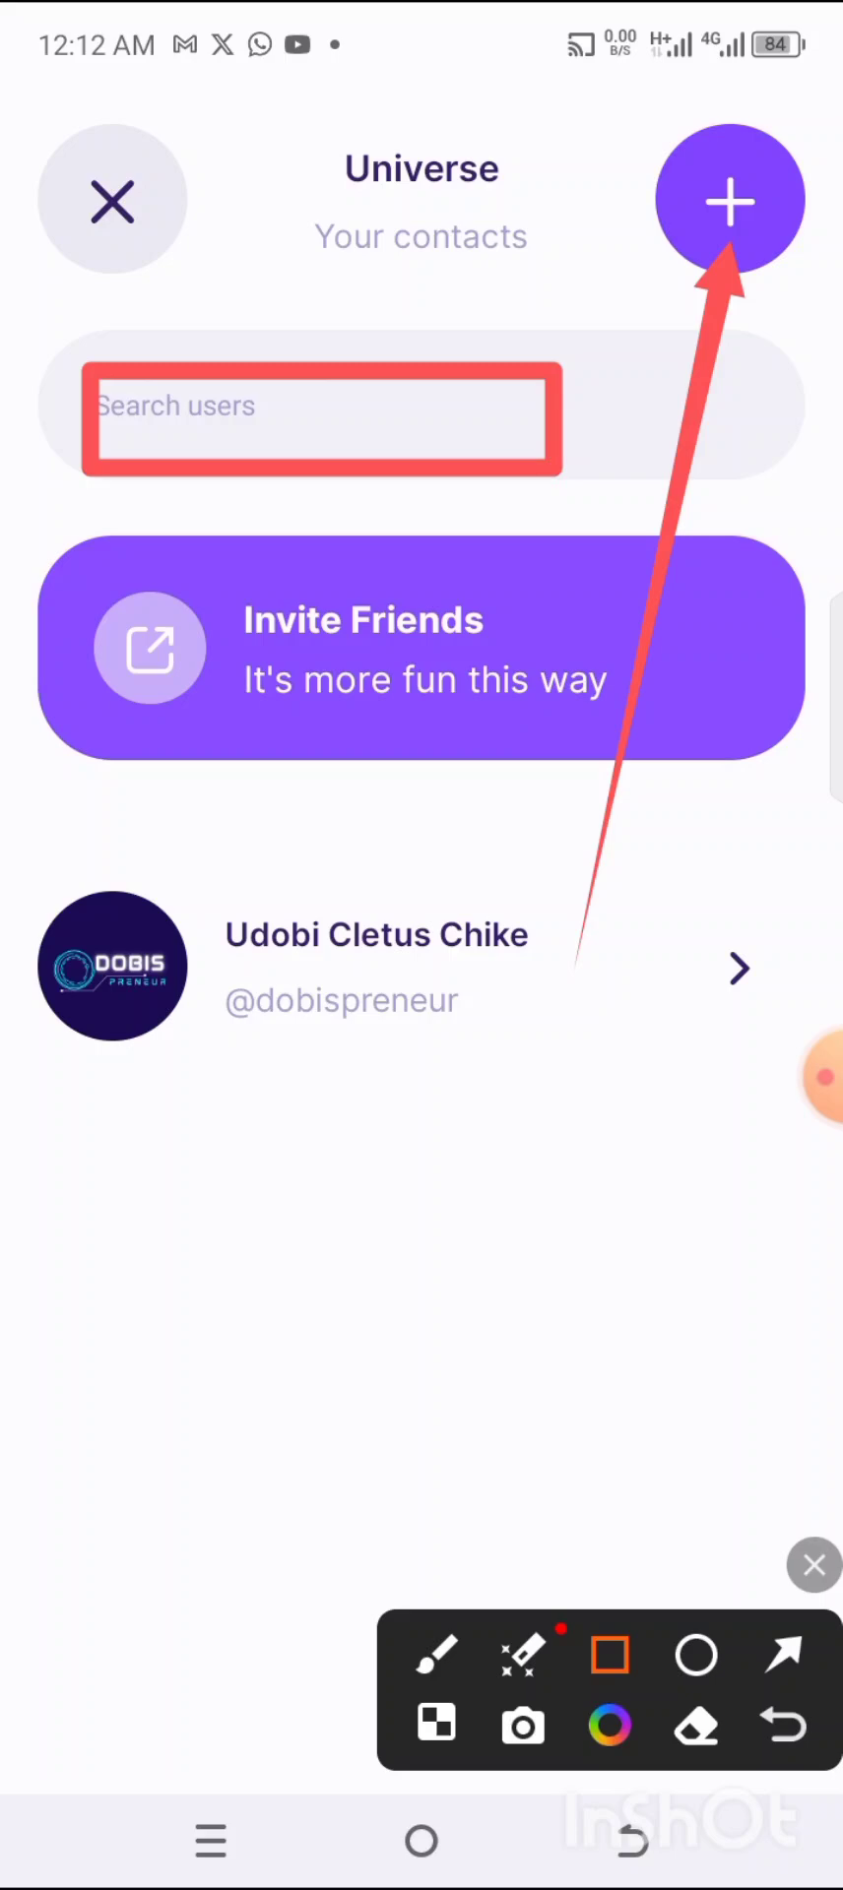
pyautogui.click(813, 1565)
pyautogui.click(786, 1077)
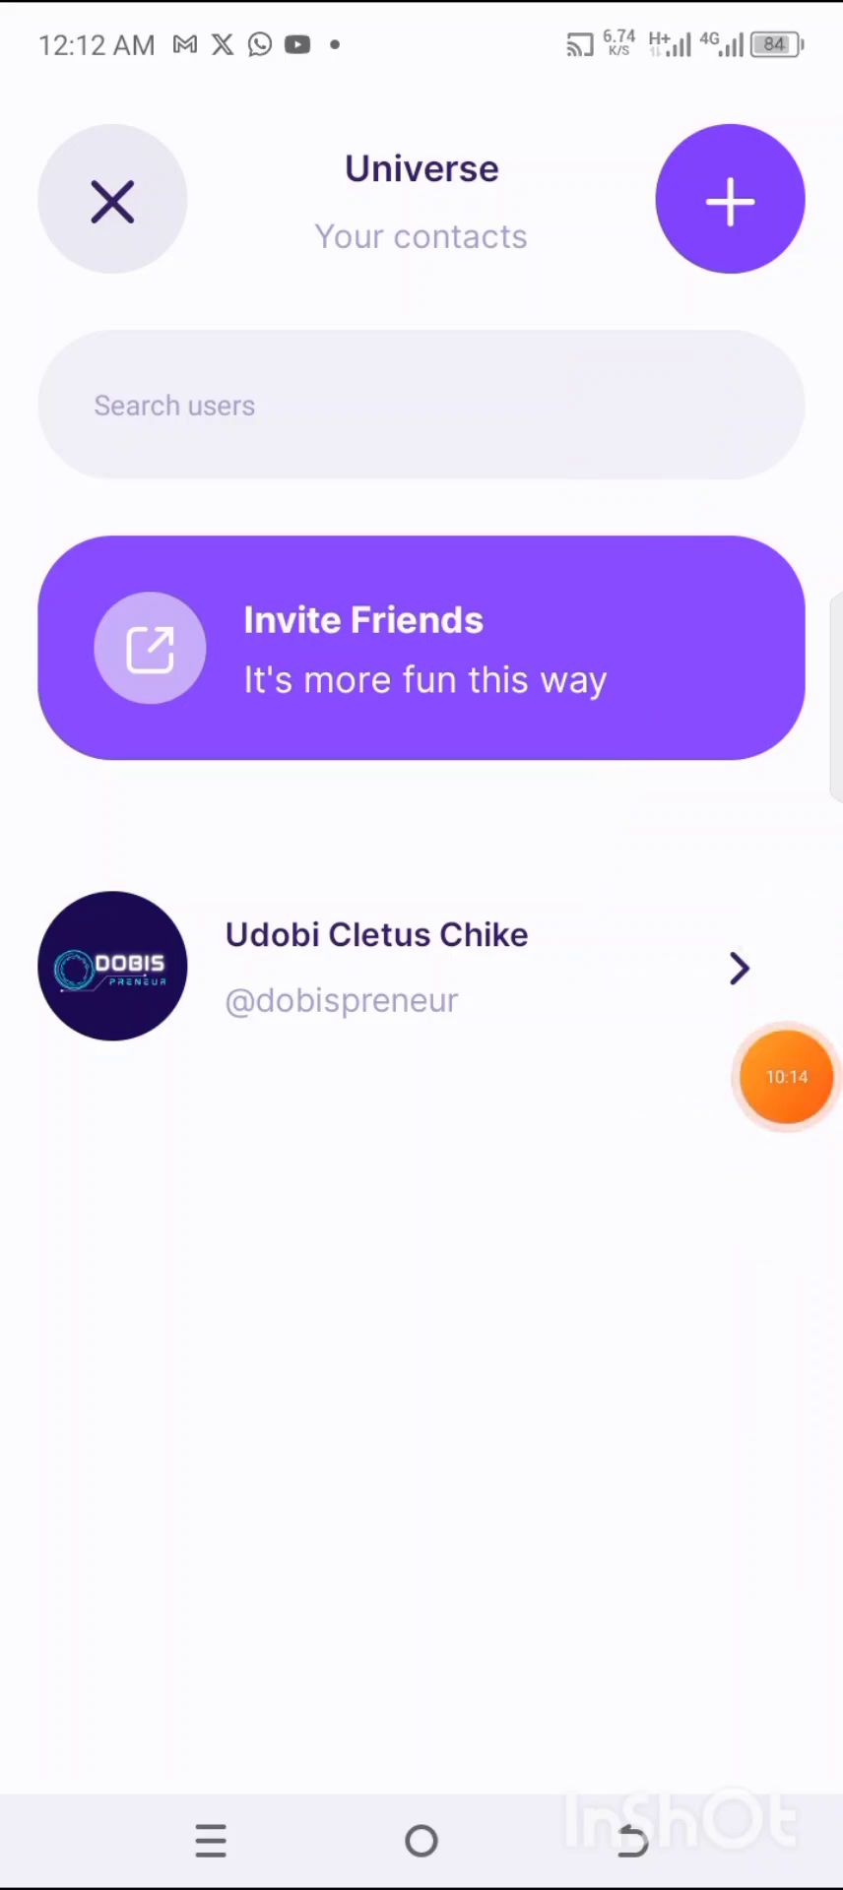
# - Press Back to leave Universe contacts for the home chat list
pyautogui.press('Escape')
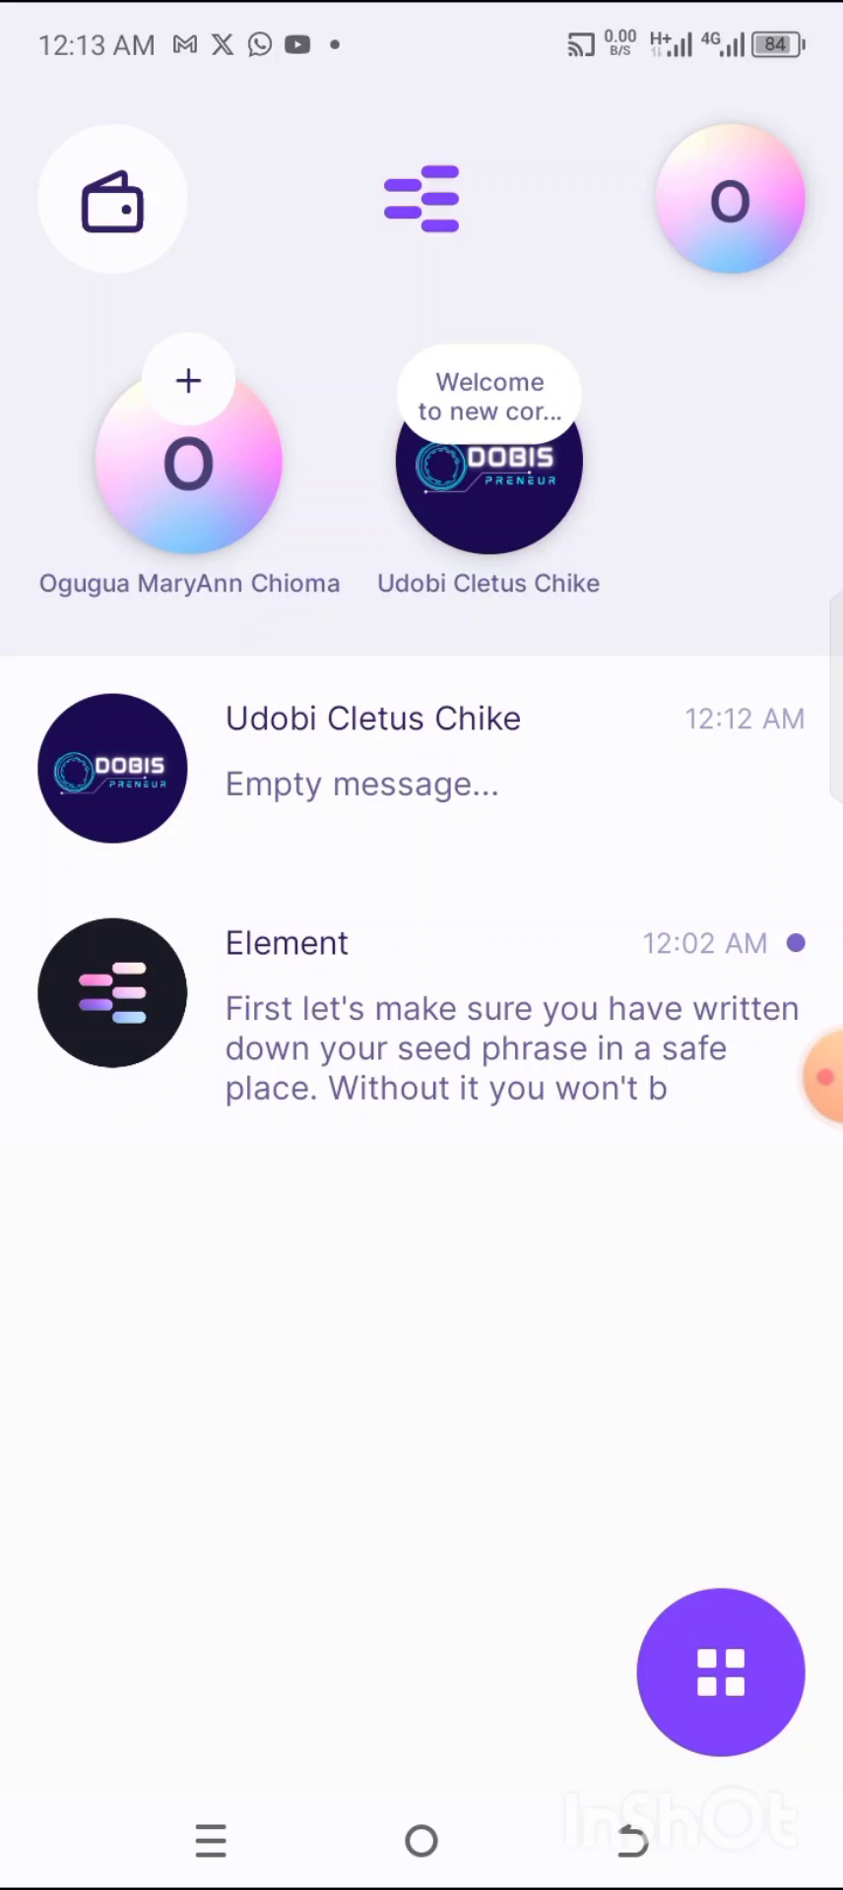
pyautogui.click(825, 1077)
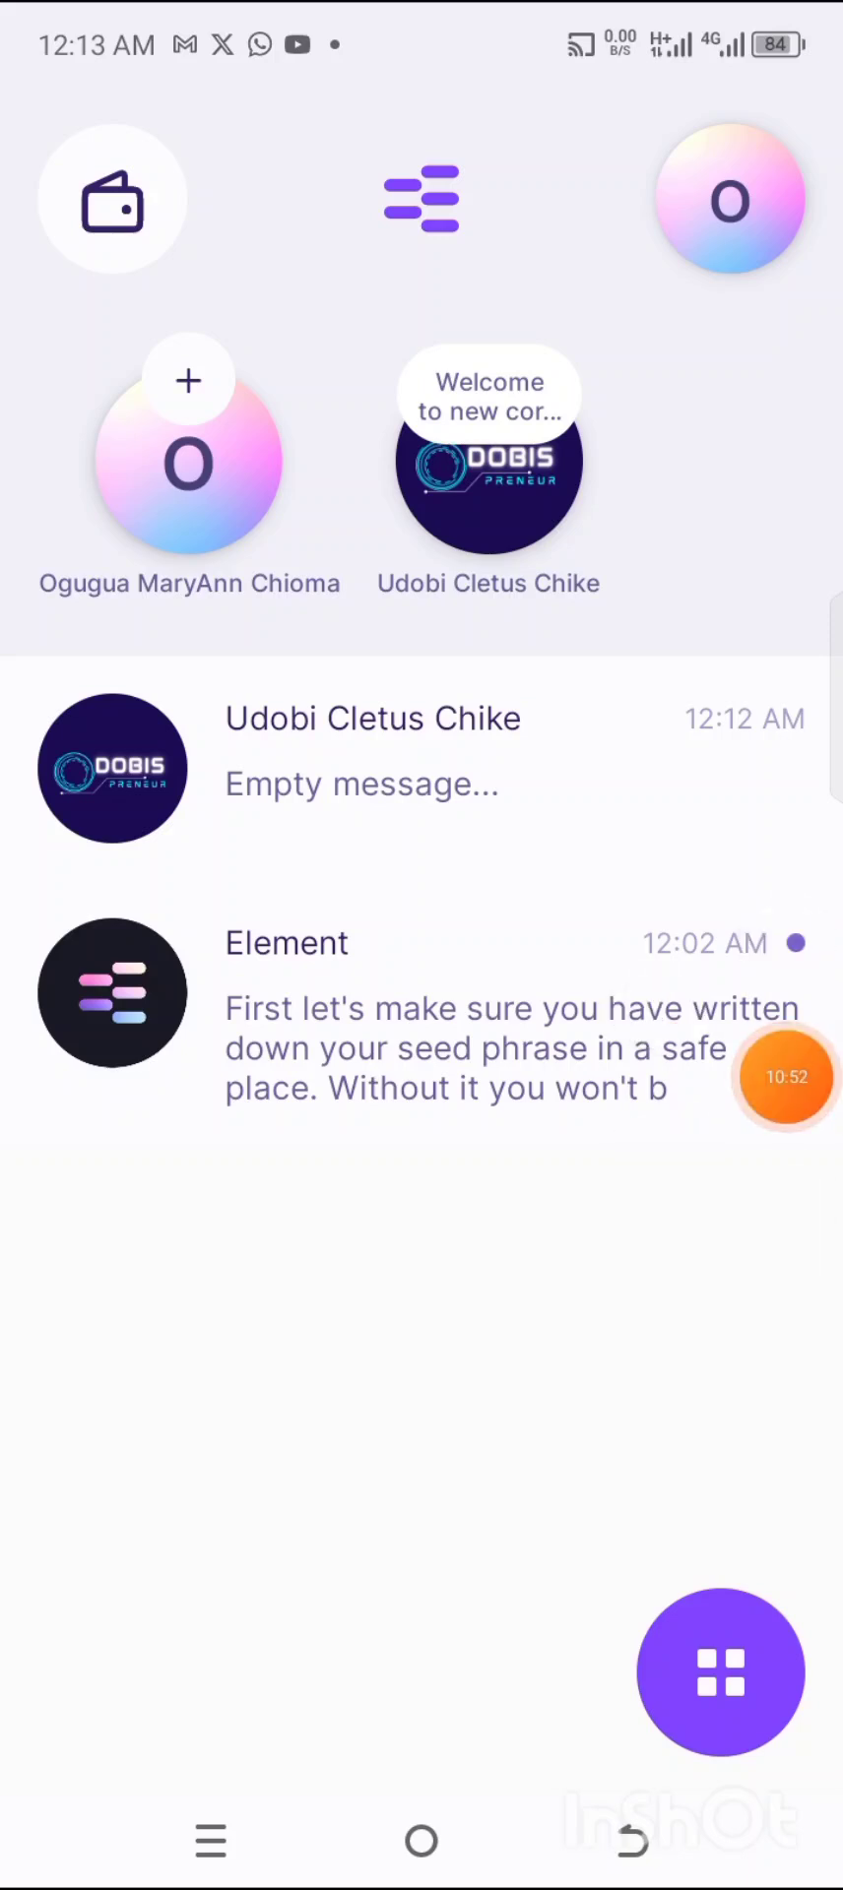